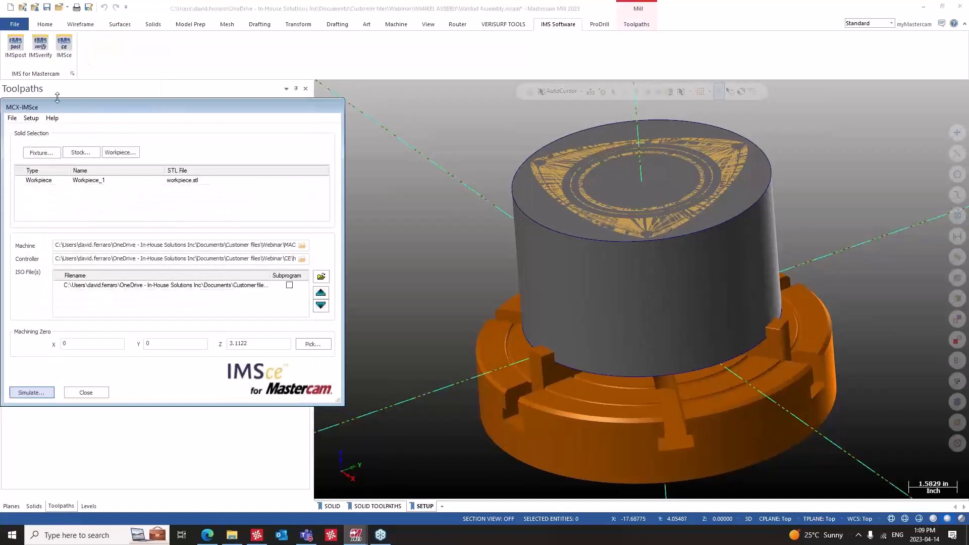
Remove the existing workpiece entry from the solid selection and pick the solids on the Chuck level as the fixture.
click(41, 186)
key(Delete)
click(41, 152)
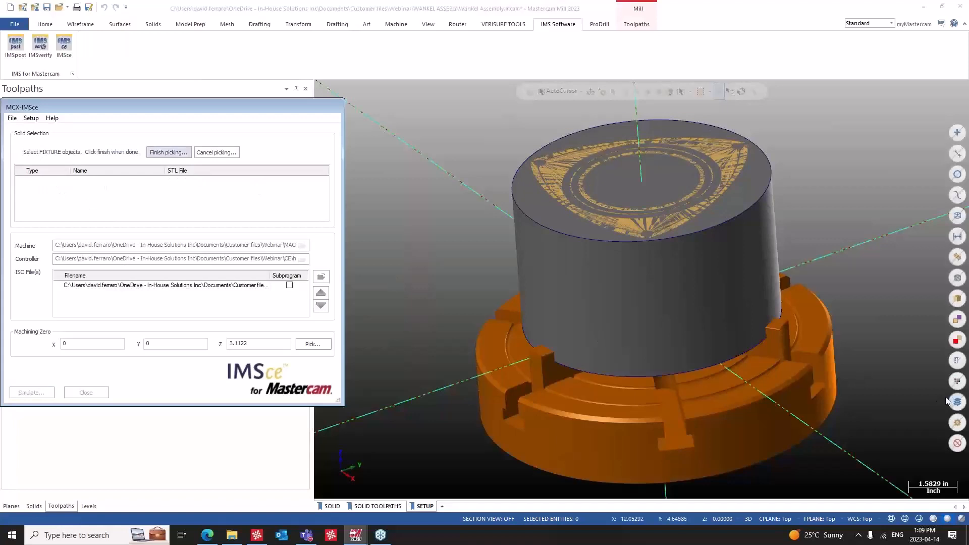
click(957, 402)
click(259, 259)
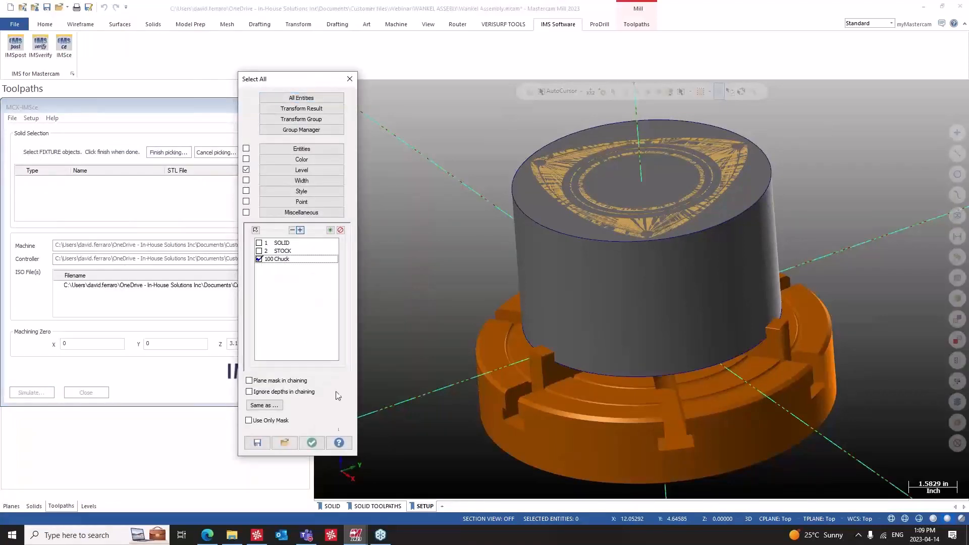
click(311, 442)
click(172, 152)
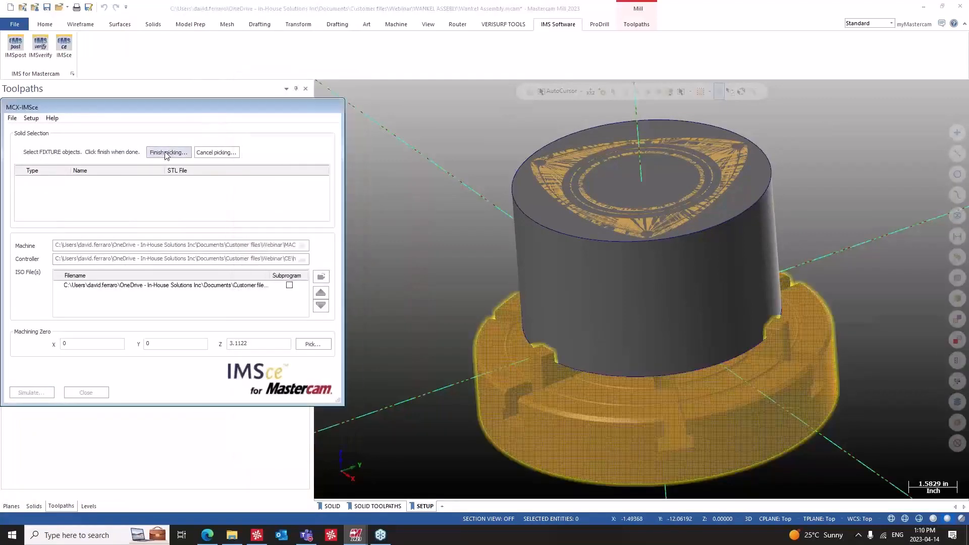
Assign the cylinder as stock and the rotor model as workpiece, and start the machine simulation.
click(169, 152)
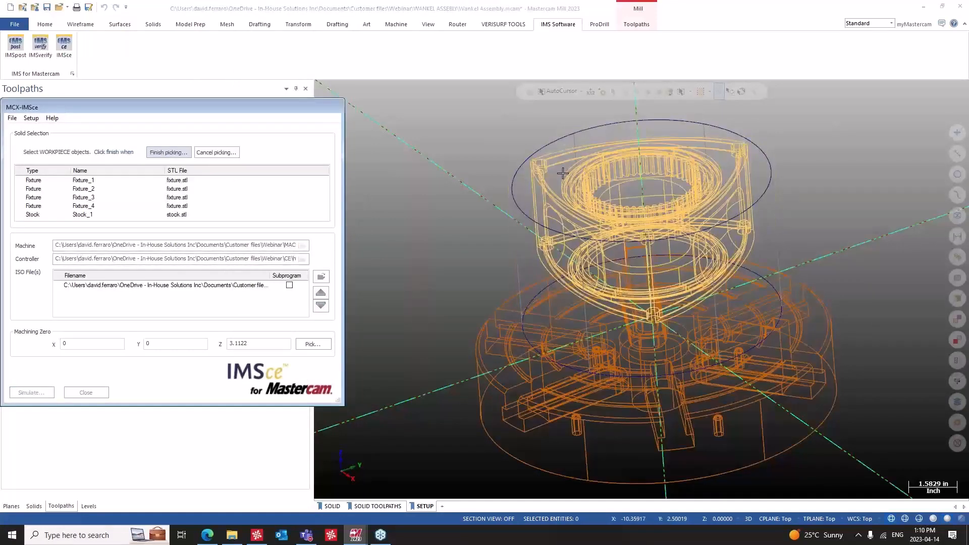
click(169, 152)
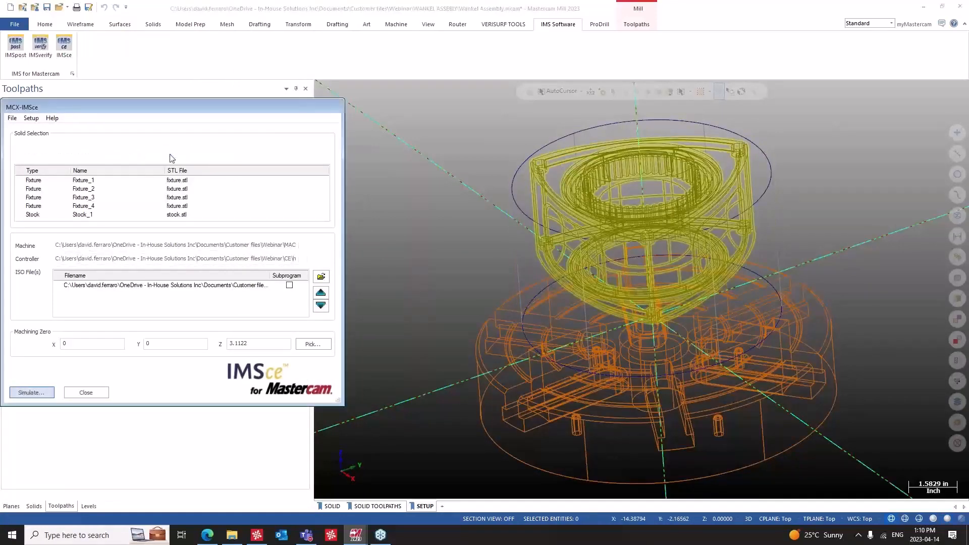
click(31, 392)
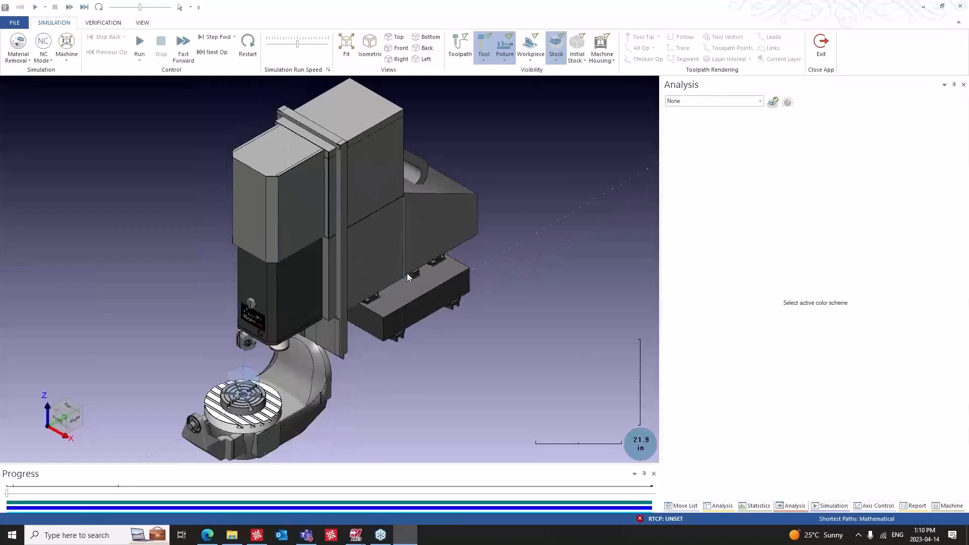
Examine the mounted stock and machine, showing the machine housing briefly and hiding it again.
middle_drag(317, 283, 320, 214)
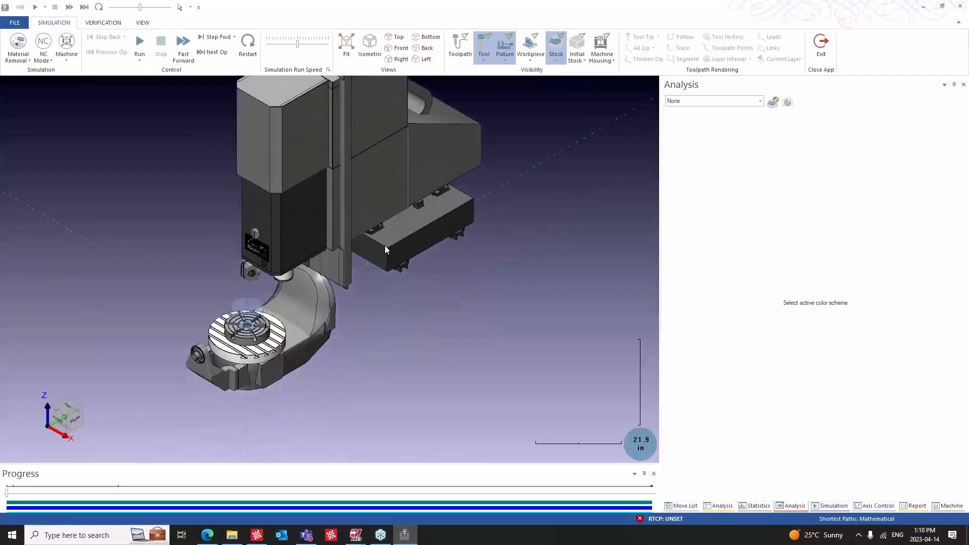
middle_drag(385, 248, 390, 286)
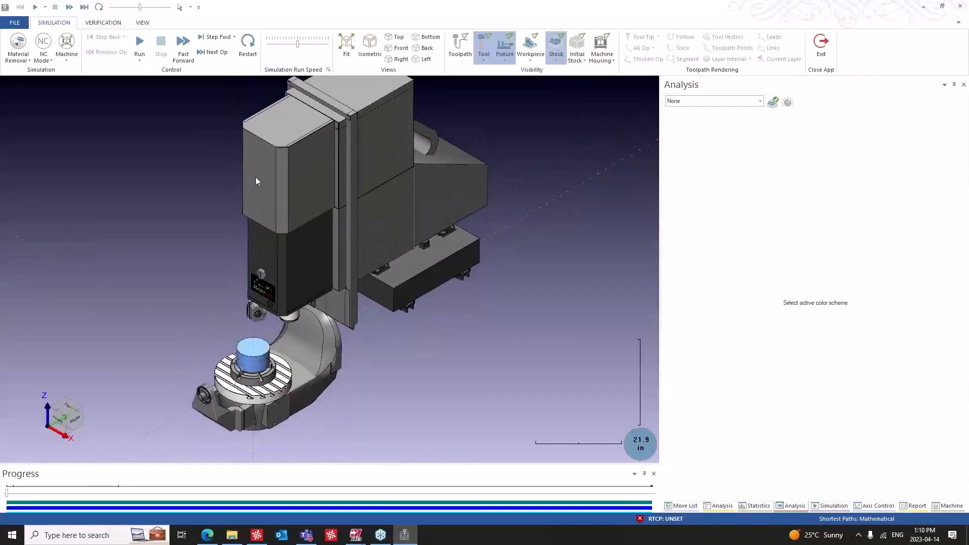
middle_drag(329, 247, 276, 237)
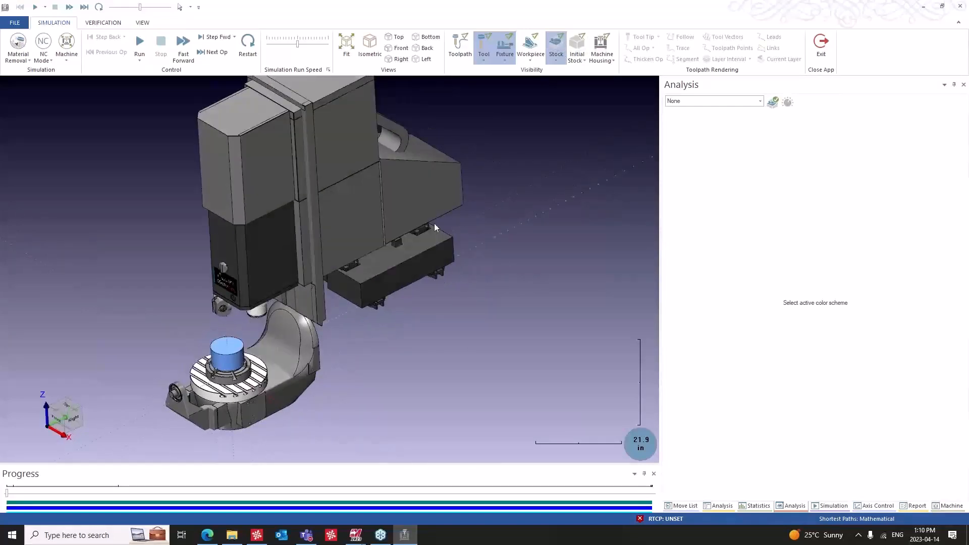
scroll(434, 286, down, 3)
click(602, 48)
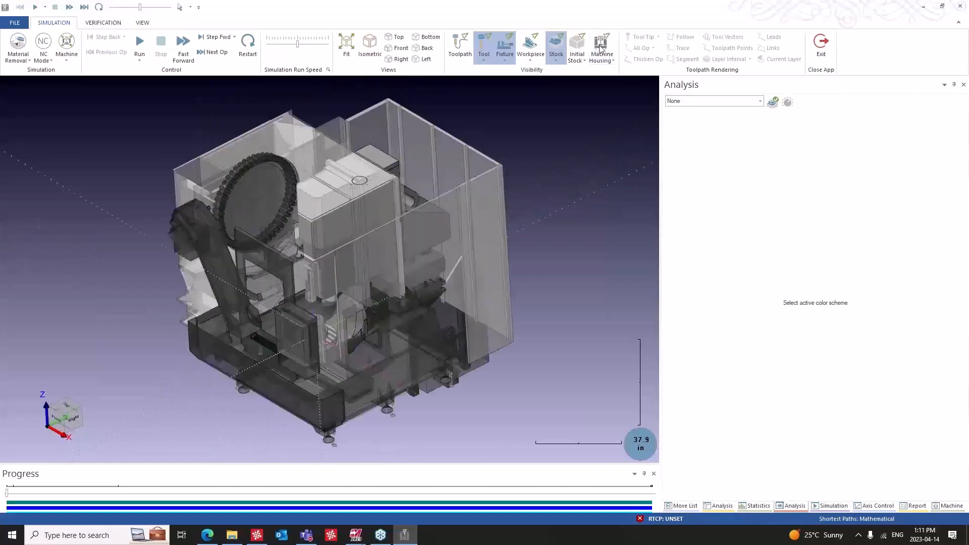
middle_drag(343, 275, 286, 333)
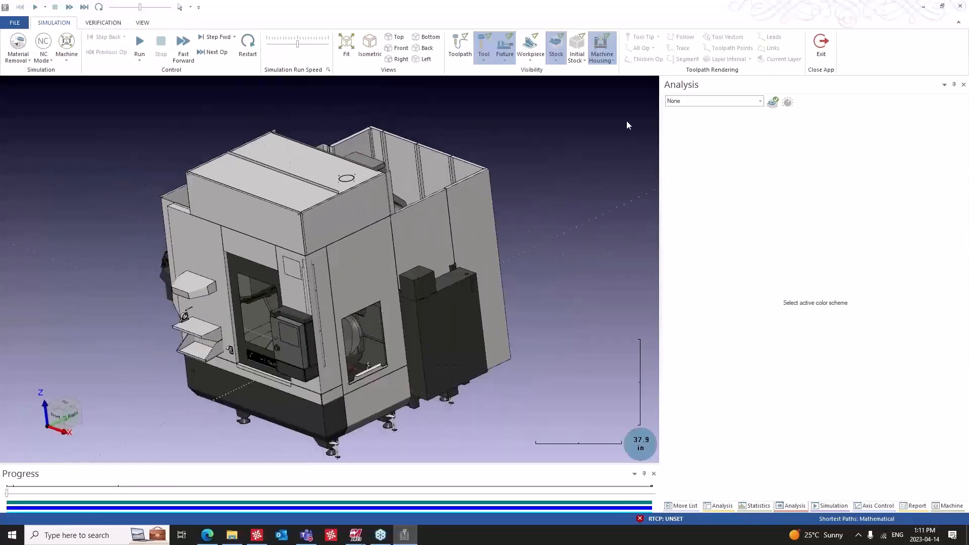
click(602, 45)
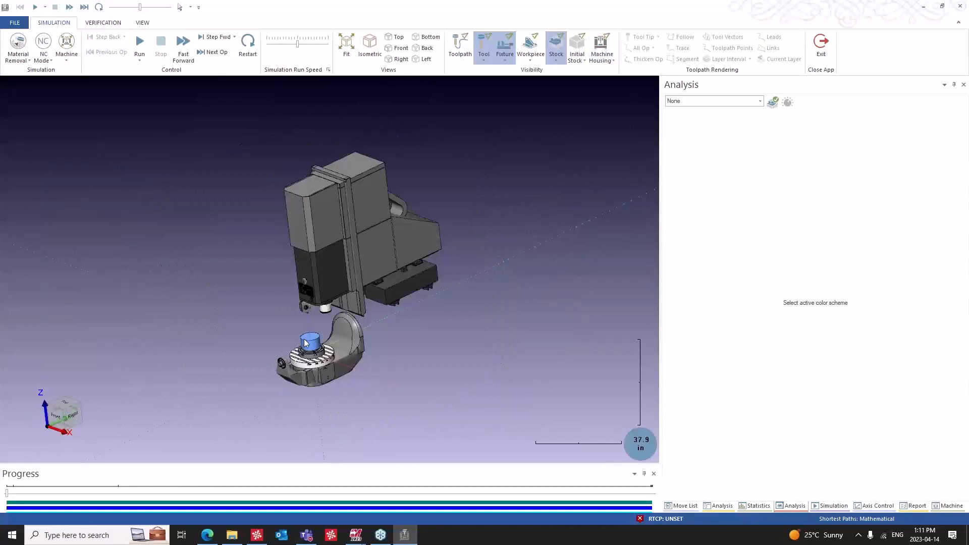
scroll(305, 343, up, 5)
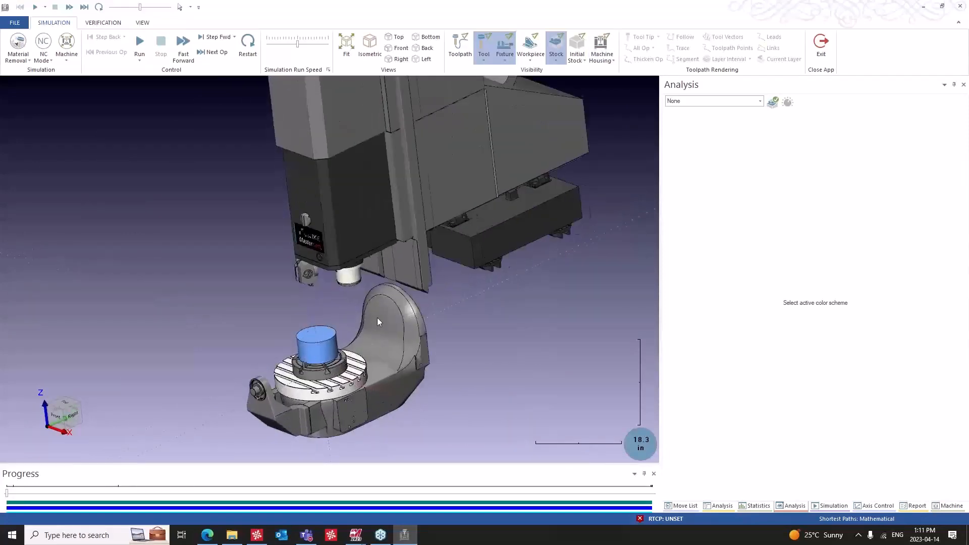
Widen the NC code column of the move list and set the analysis colour scheme to Tool number.
click(681, 506)
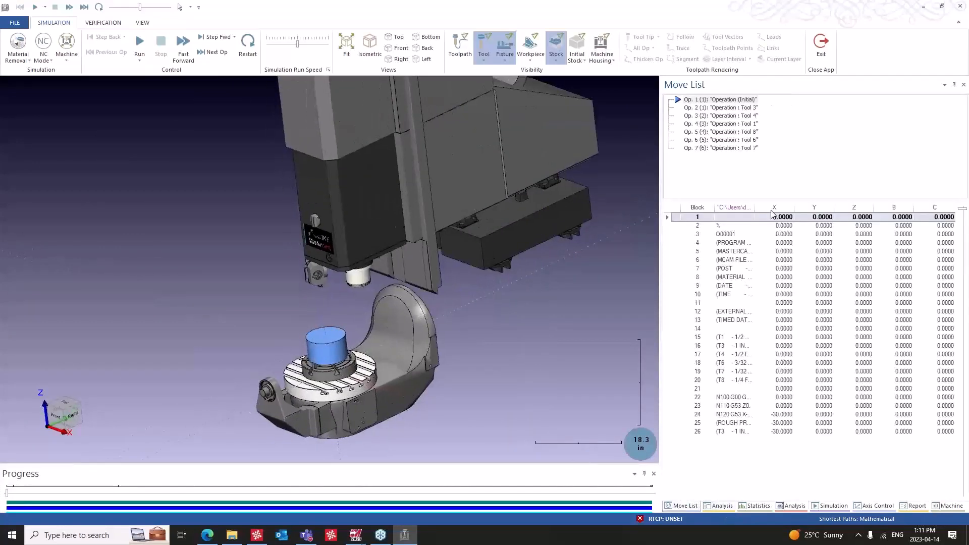
drag(755, 207, 879, 216)
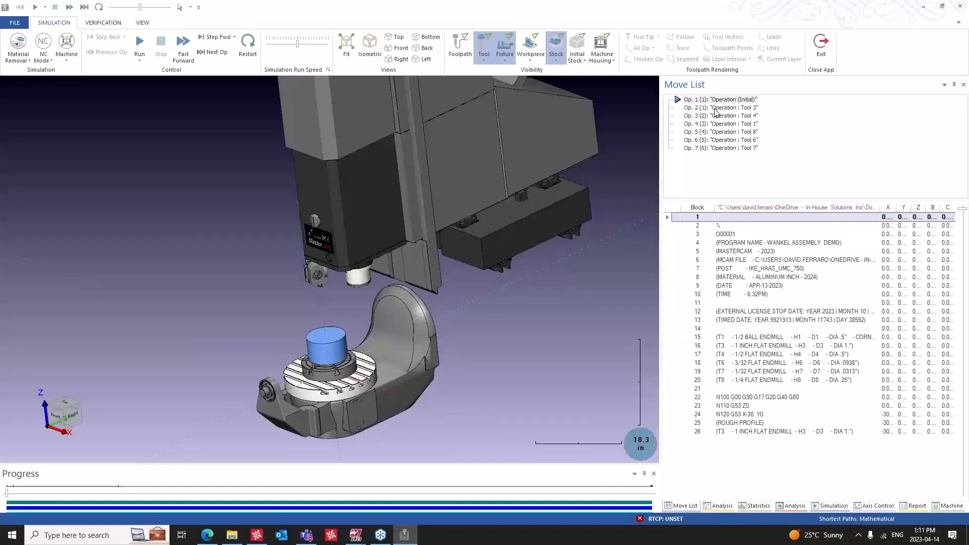
click(792, 506)
click(685, 103)
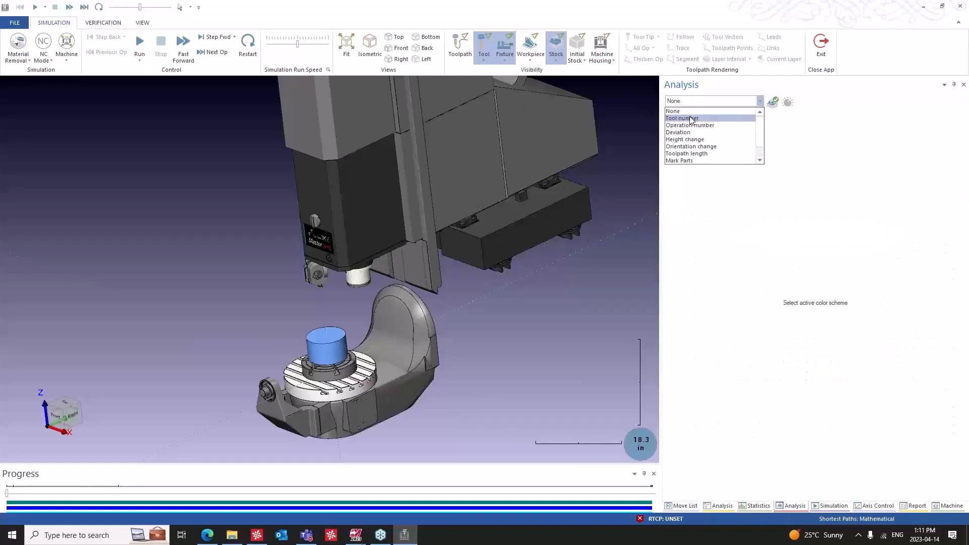
click(692, 118)
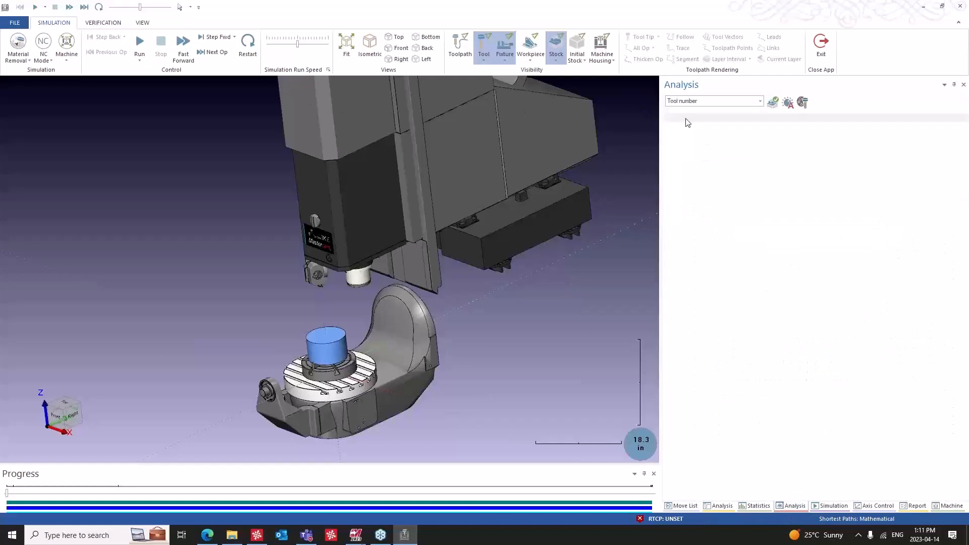
Run the simulation with the move list shown and pause it during the Tool 4 operation to examine the NC code.
click(684, 506)
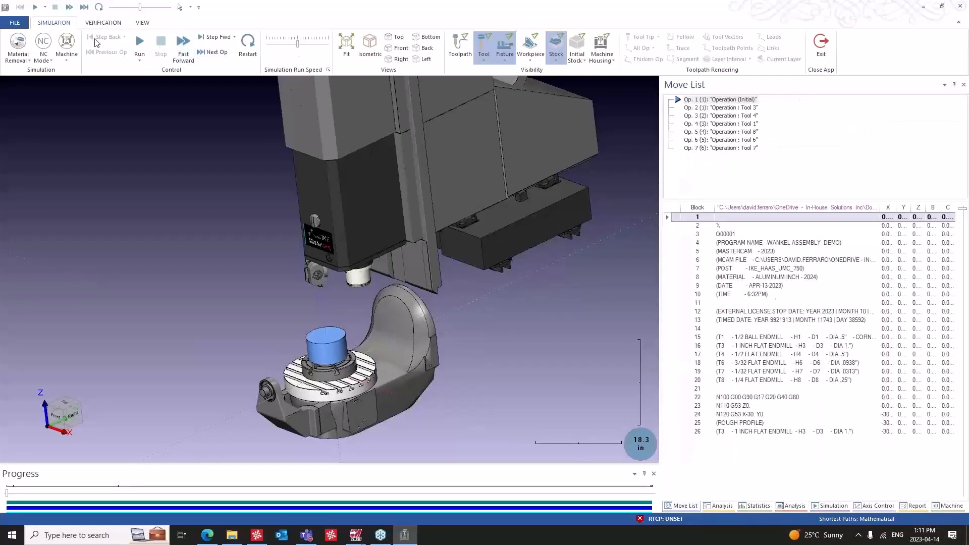
click(141, 48)
scroll(294, 354, up, 5)
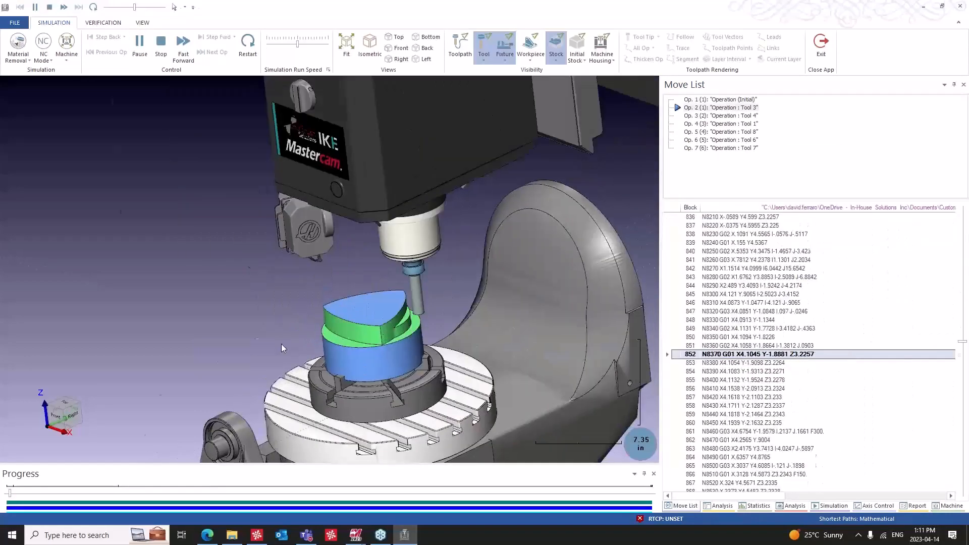
scroll(229, 323, up, 3)
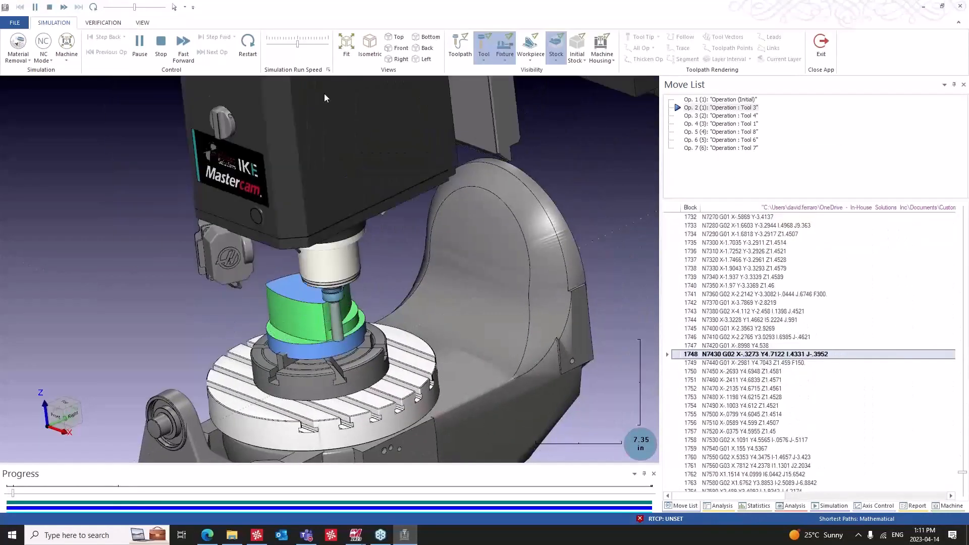
middle_drag(326, 103, 465, 336)
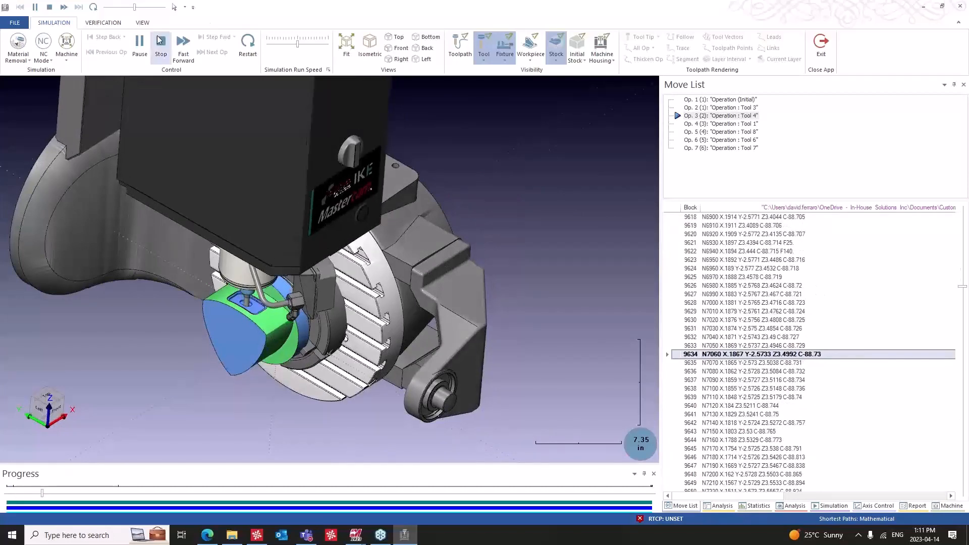
click(139, 43)
scroll(795, 343, up, 20)
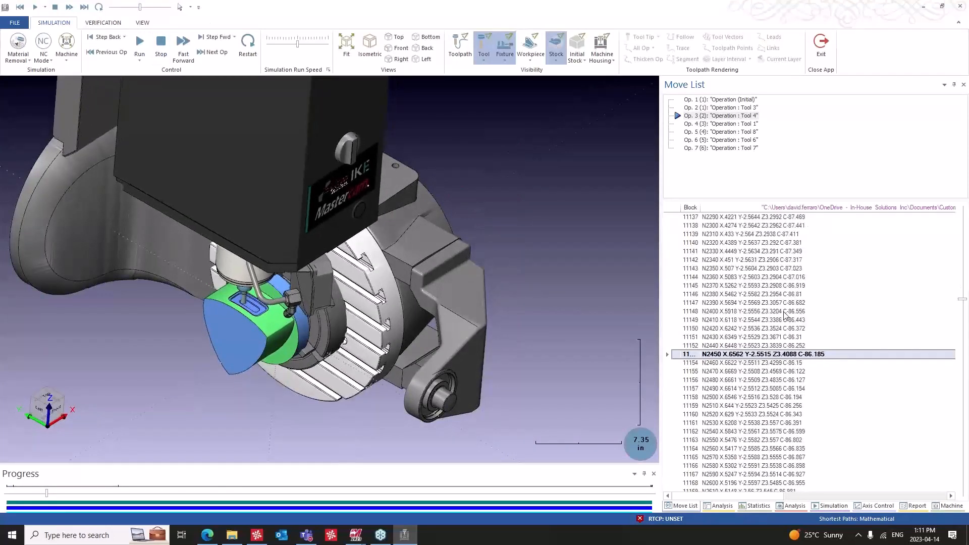
Resume the simulation at maximum run speed and pause it during the Tool 1 operation to inspect the cut.
click(139, 43)
drag(297, 44, 320, 51)
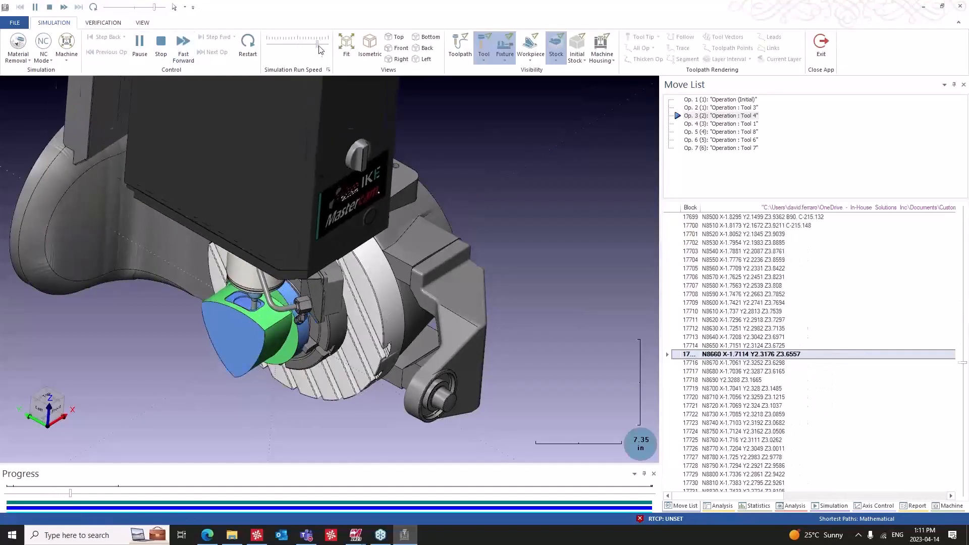
drag(319, 49, 328, 49)
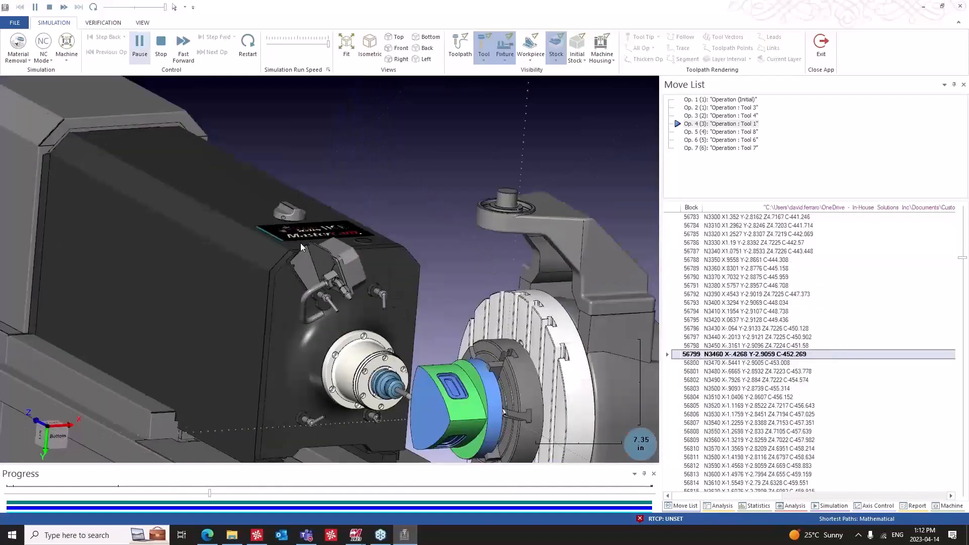
key(r)
middle_drag(300, 243, 329, 313)
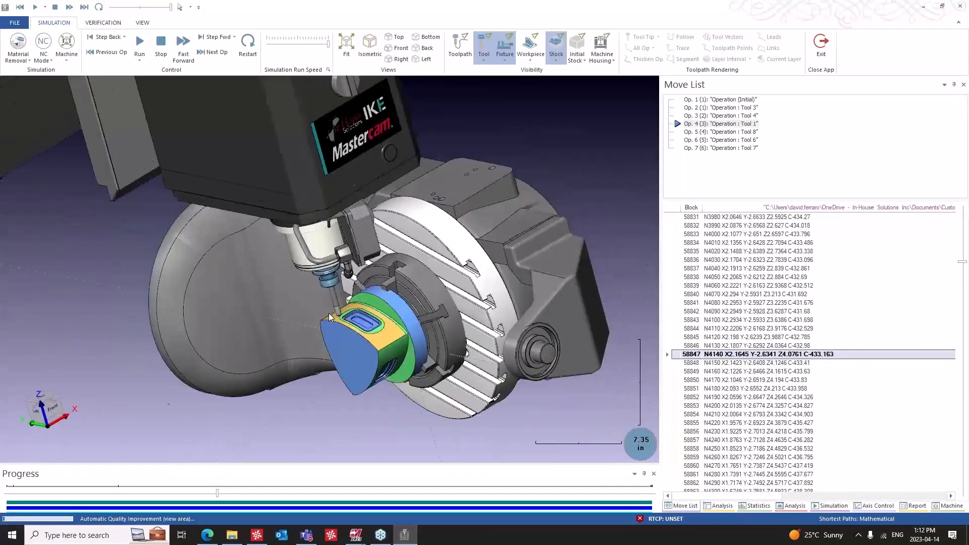
scroll(329, 312, up, 1)
scroll(787, 323, up, 8)
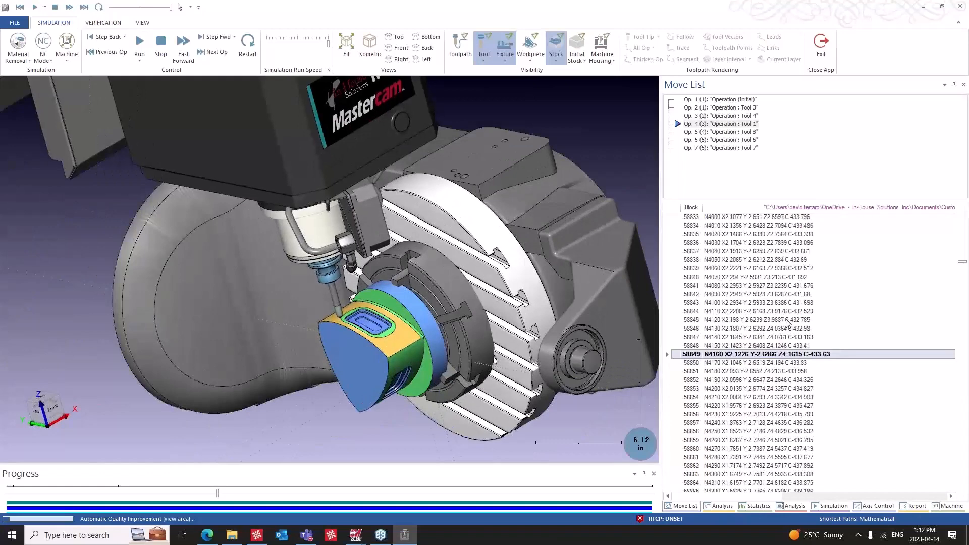
Jump to the start of the Tool 8 operation and run the simulation from there at a slow run speed.
double_click(697, 134)
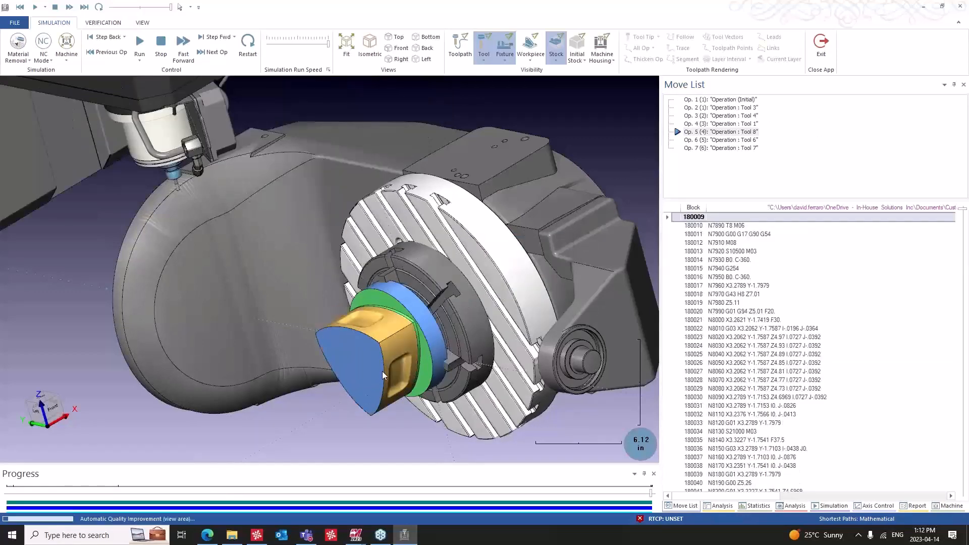
mouse_move(382, 374)
middle_down()
mouse_move(425, 261)
mouse_move(406, 279)
mouse_move(389, 380)
middle_up()
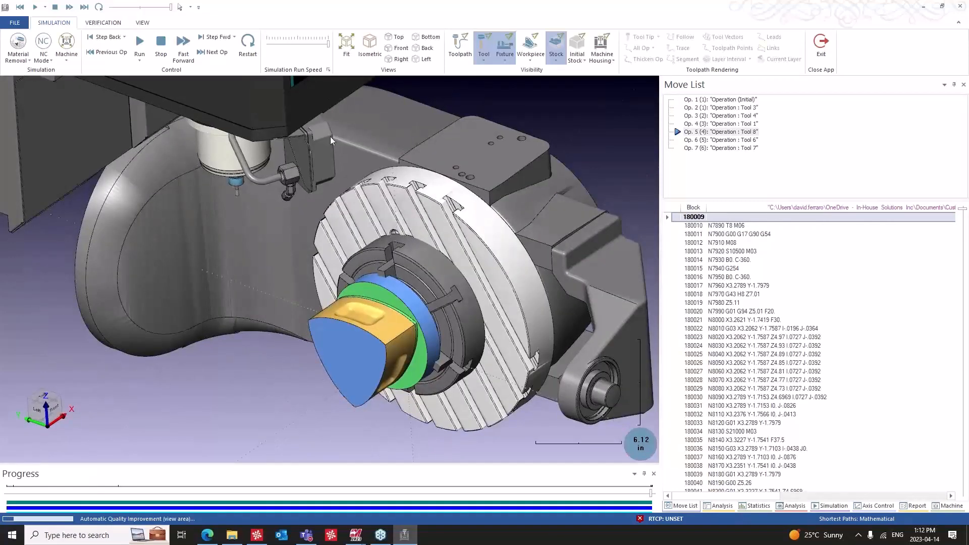
click(278, 44)
click(140, 43)
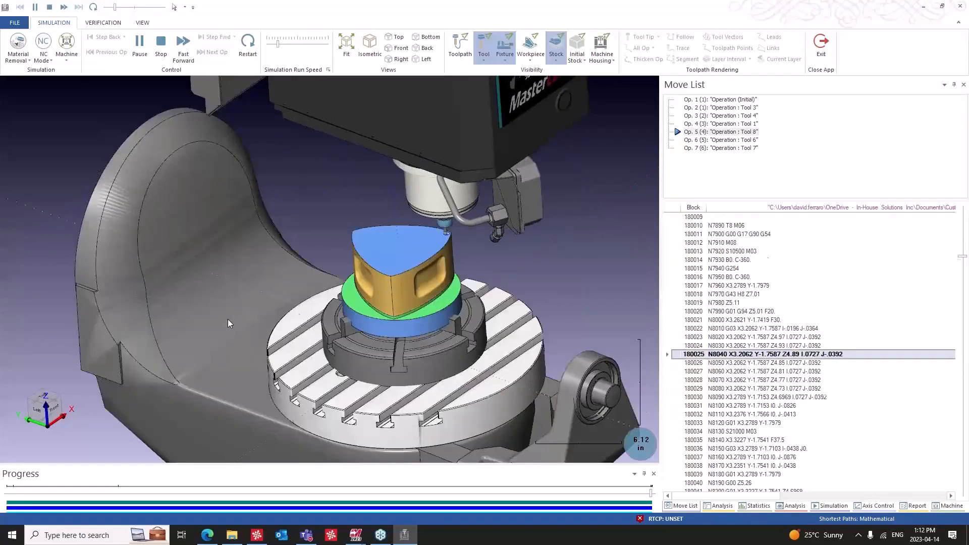
scroll(426, 243, up, 3)
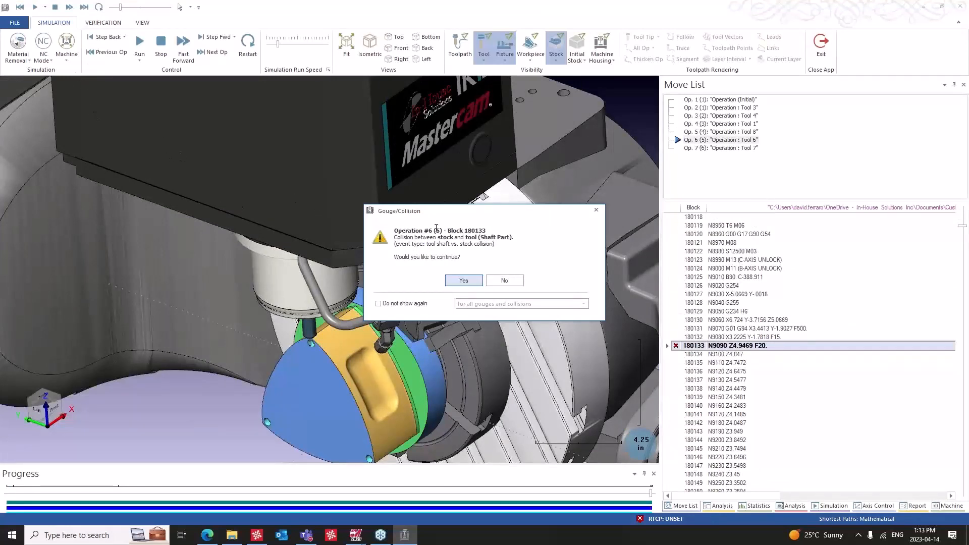
Suppress further collision warnings for all similar events in this operation and continue the simulation.
click(378, 304)
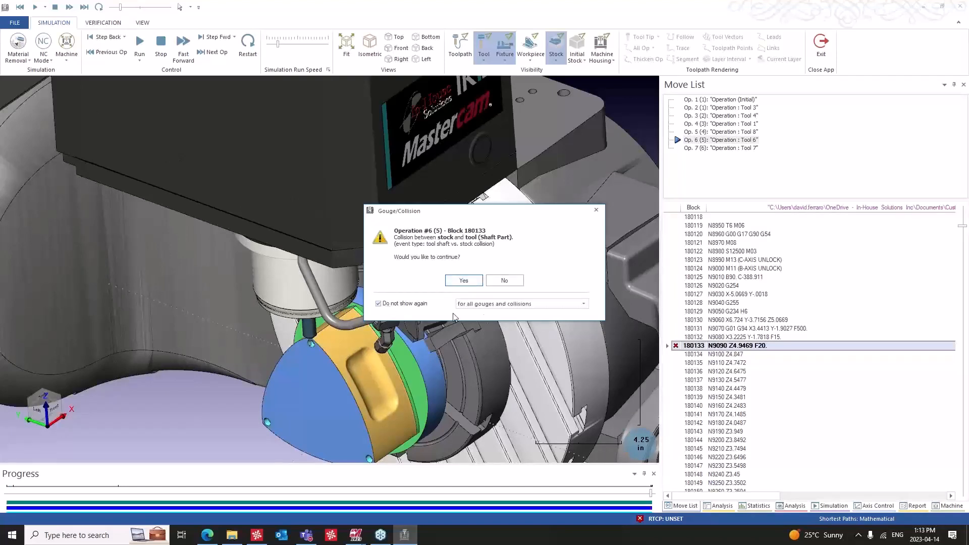
click(473, 305)
click(465, 319)
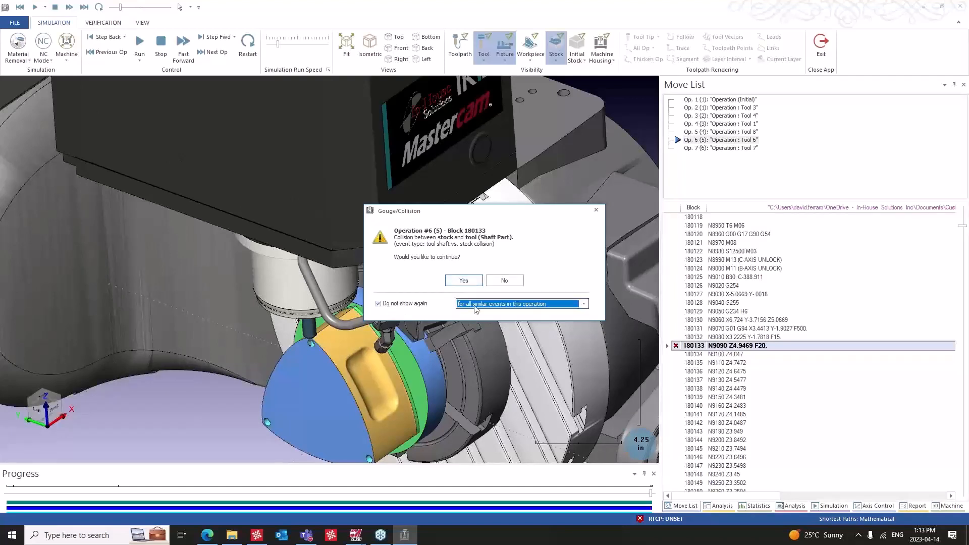
click(463, 280)
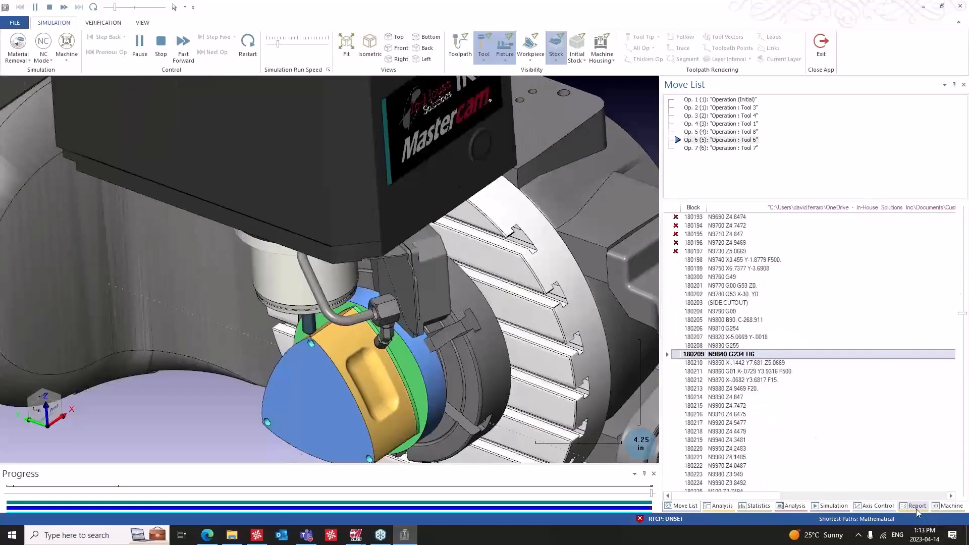
Open the simulation report and go through the stock and tool shaft collisions listed for the Tool 6 operation.
click(725, 163)
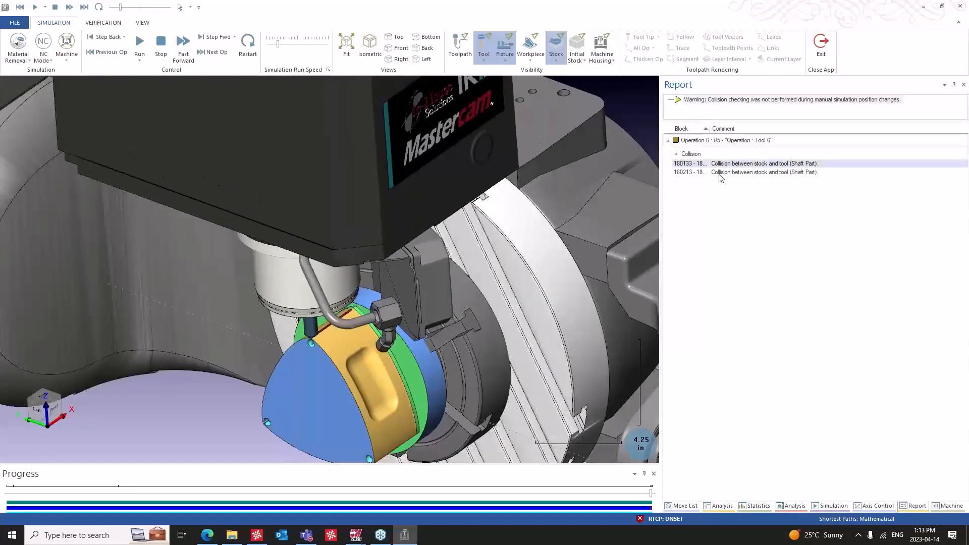
click(713, 173)
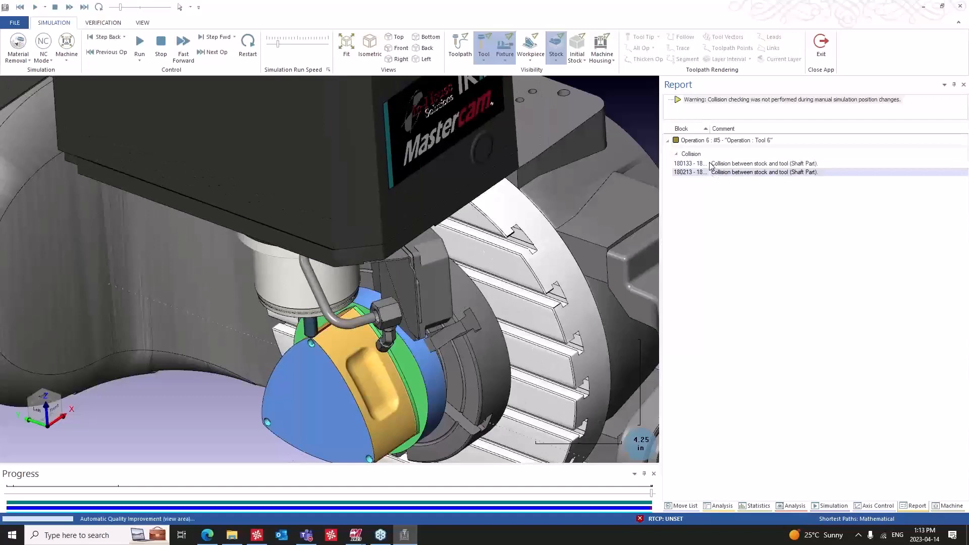
Jump to the first reported Tool 6 shaft collision, show the move list and run the simulation from there slightly faster.
click(713, 164)
click(681, 505)
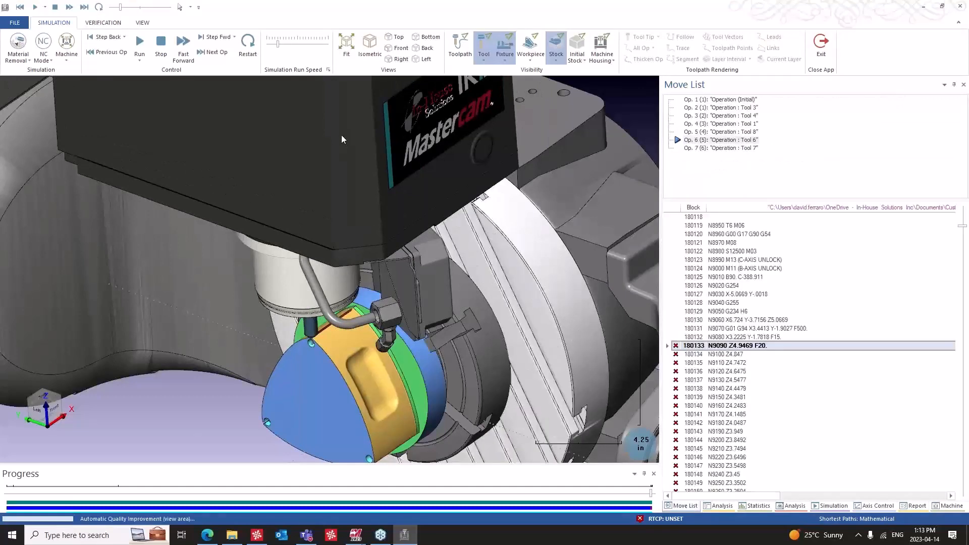
click(146, 46)
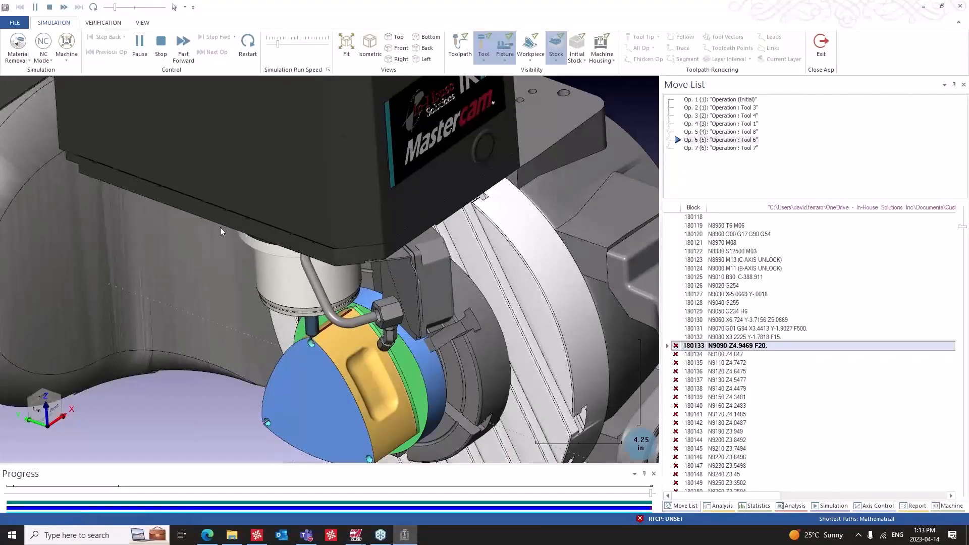
click(290, 44)
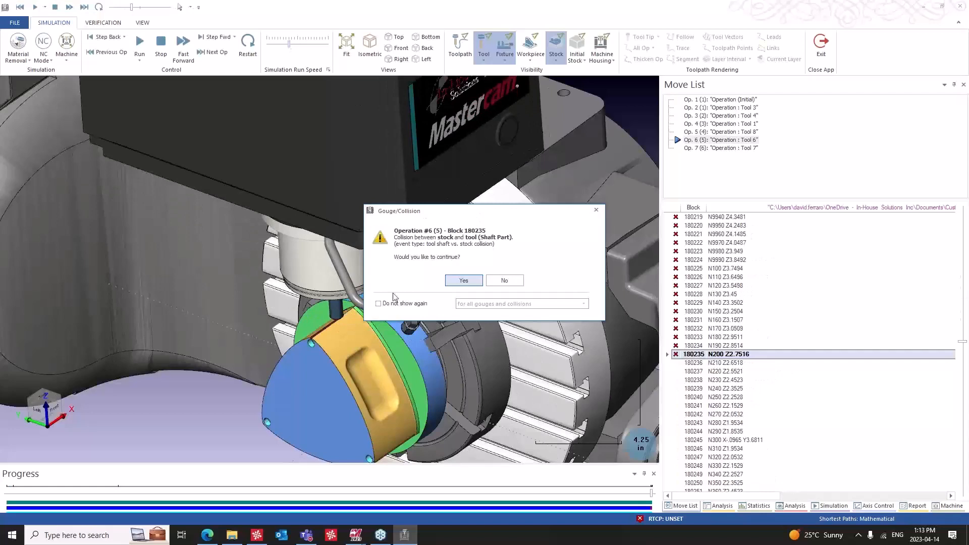
Turn off warnings for all similar events in the Tool 6 operation and let the simulation run on into the Tool 7 operation.
click(390, 304)
click(498, 304)
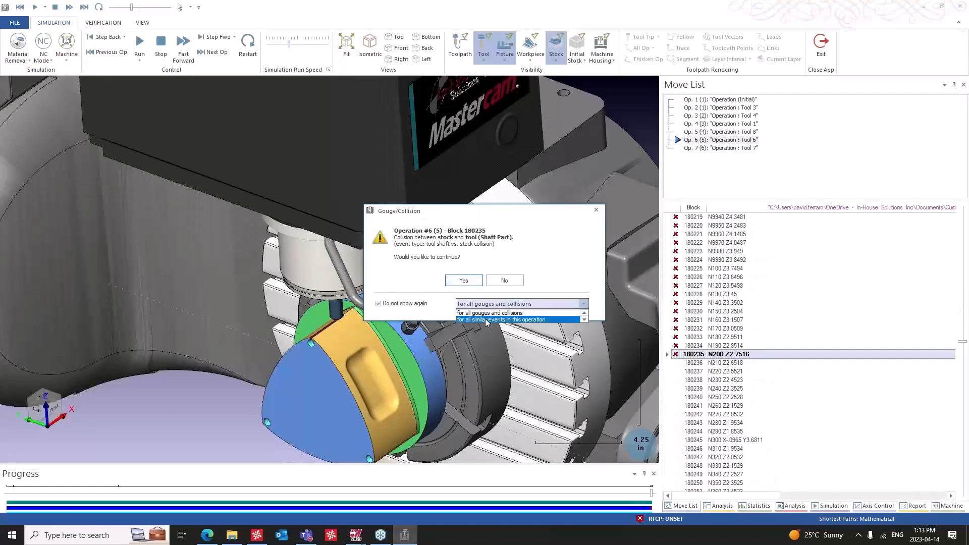
click(486, 320)
click(462, 280)
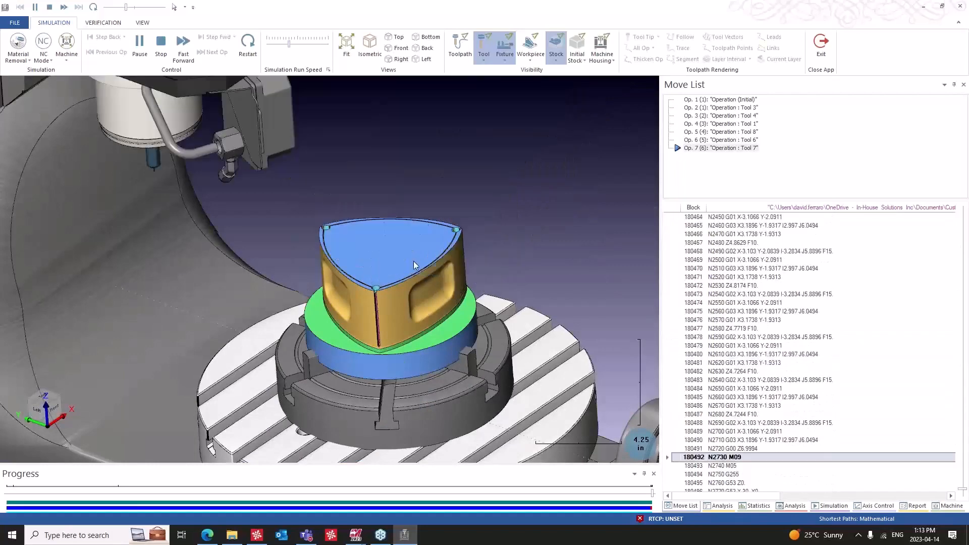
Jump back to the Tool 6 operation and examine the tool up close at the corner hole of the rotor.
click(724, 141)
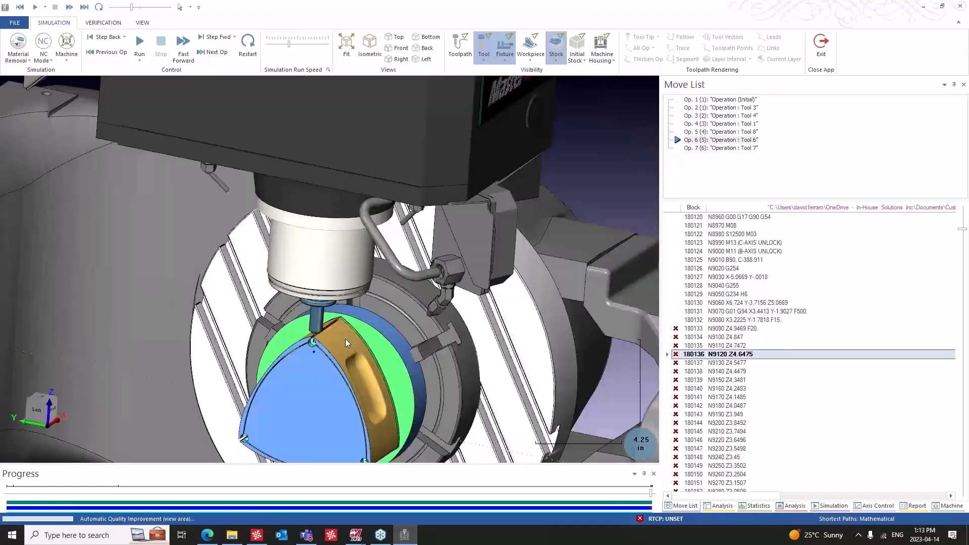
scroll(308, 348, up, 10)
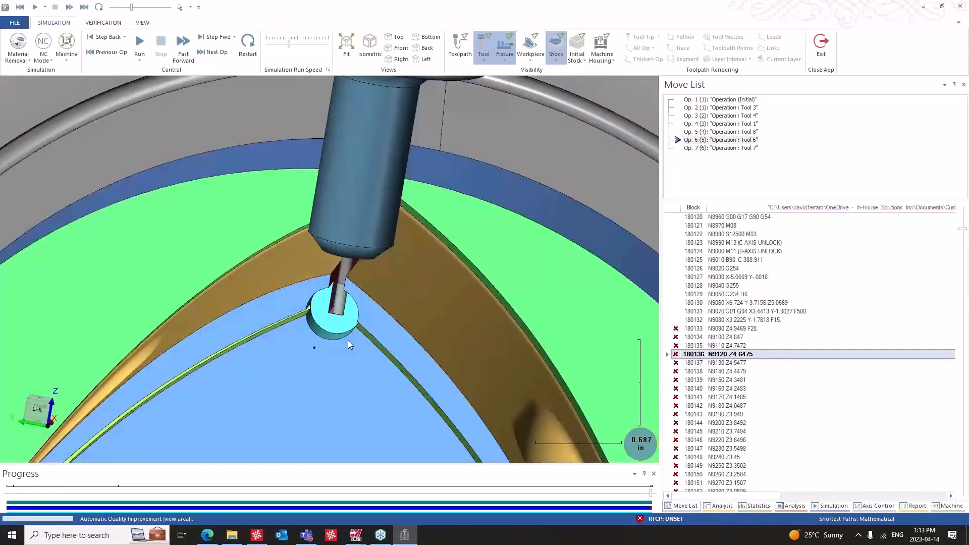
middle_drag(347, 340, 356, 339)
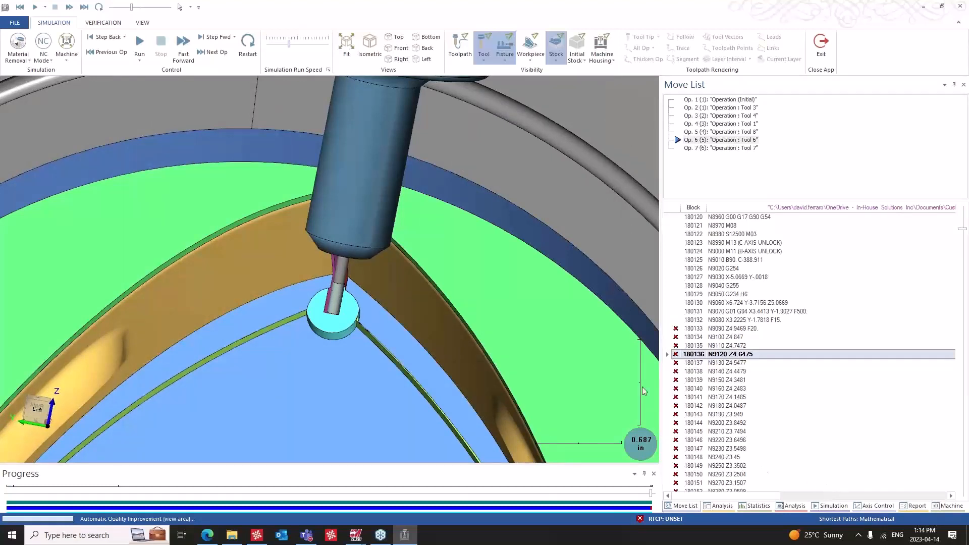
Go to the first Tool 6 collision in the report and inspect where the tool shaft meets the stock along the rotor's edge.
click(913, 506)
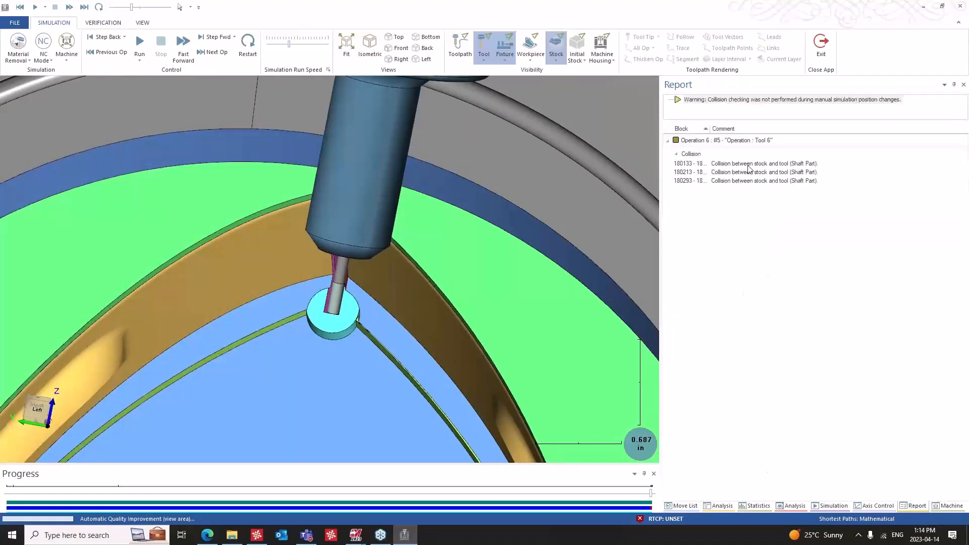
click(736, 168)
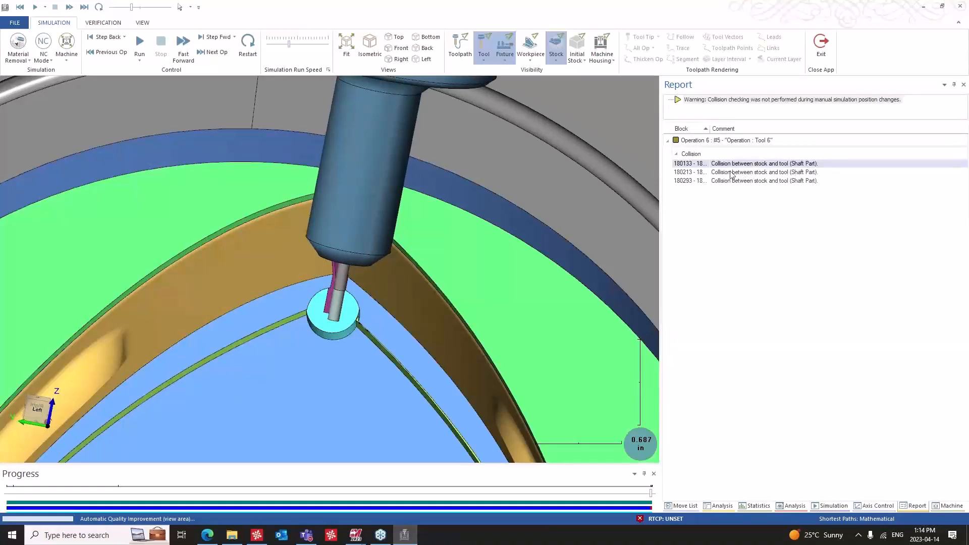
scroll(392, 225, up, 2)
middle_drag(392, 225, 310, 246)
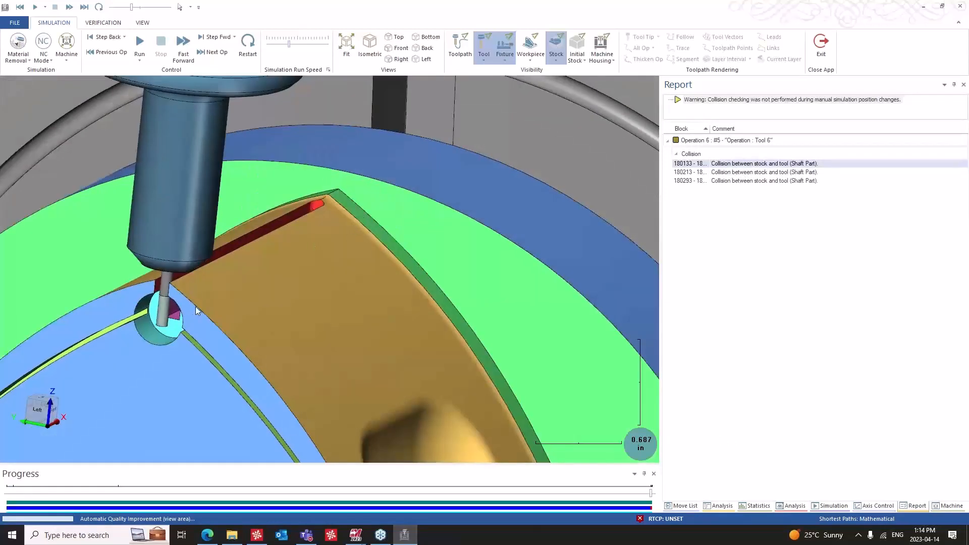
middle_drag(196, 307, 223, 309)
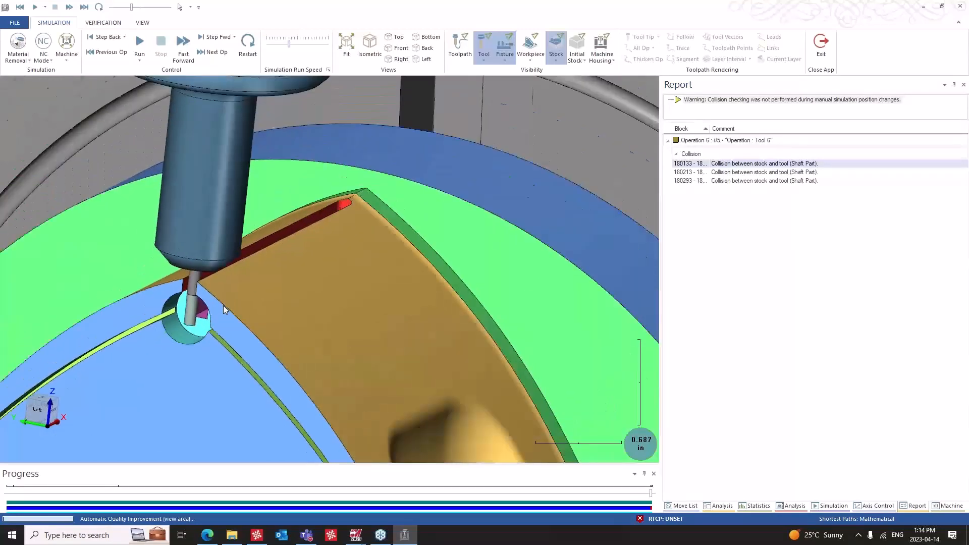
Restart the simulation from the beginning with the uncut cylindrical stock on the machine table.
scroll(224, 309, down, 1)
scroll(283, 277, down, 12)
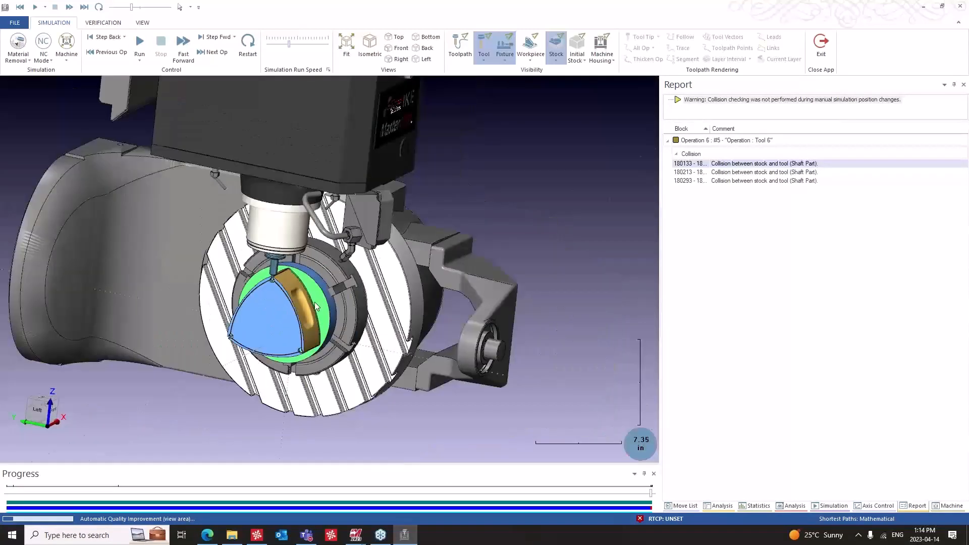
middle_drag(317, 307, 280, 121)
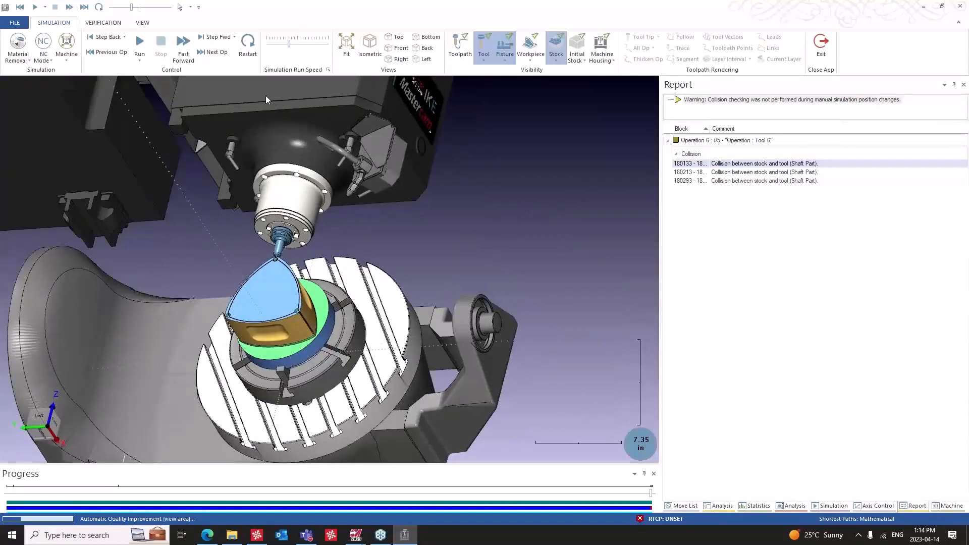
click(248, 46)
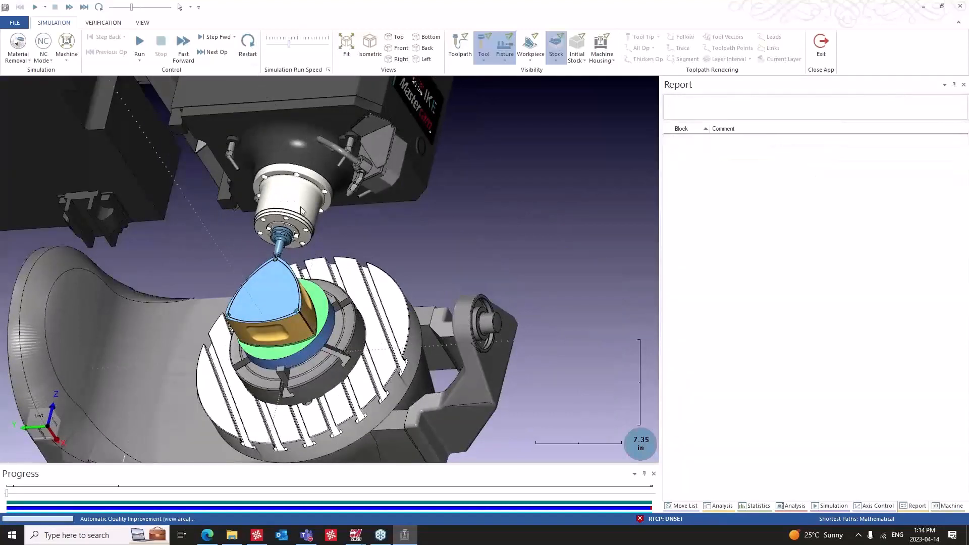
middle_drag(302, 211, 343, 136)
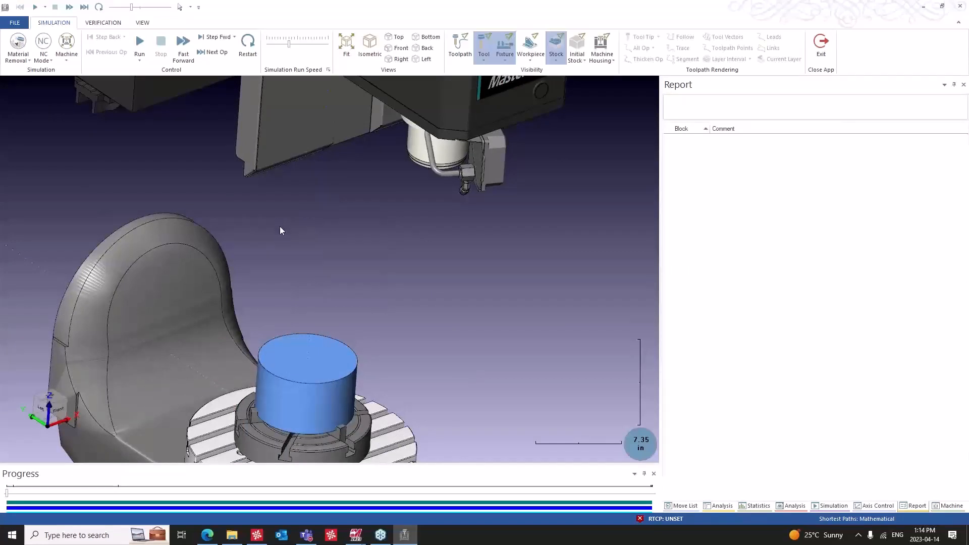
middle_drag(340, 288, 357, 262)
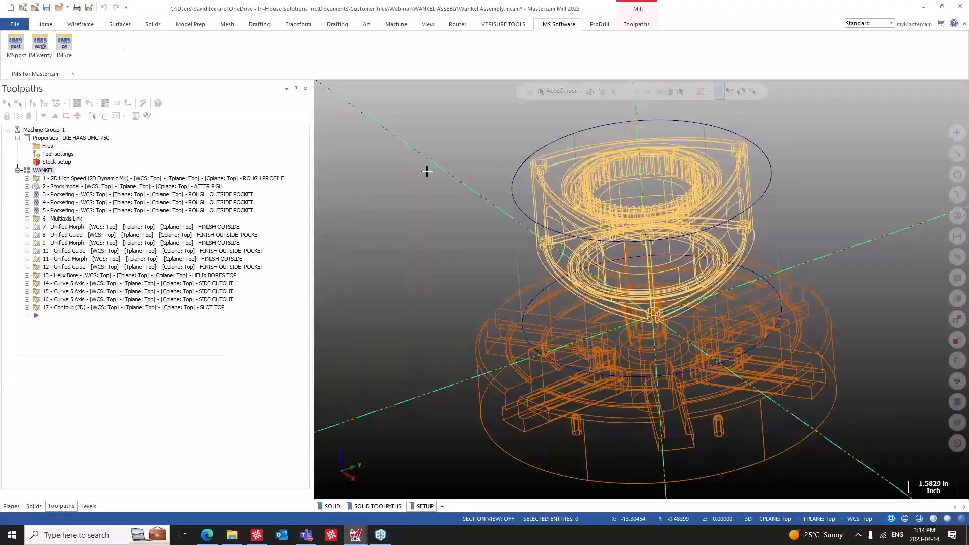
Open IMSce from Mastercam and review its session open and save options and the machine file path.
click(64, 49)
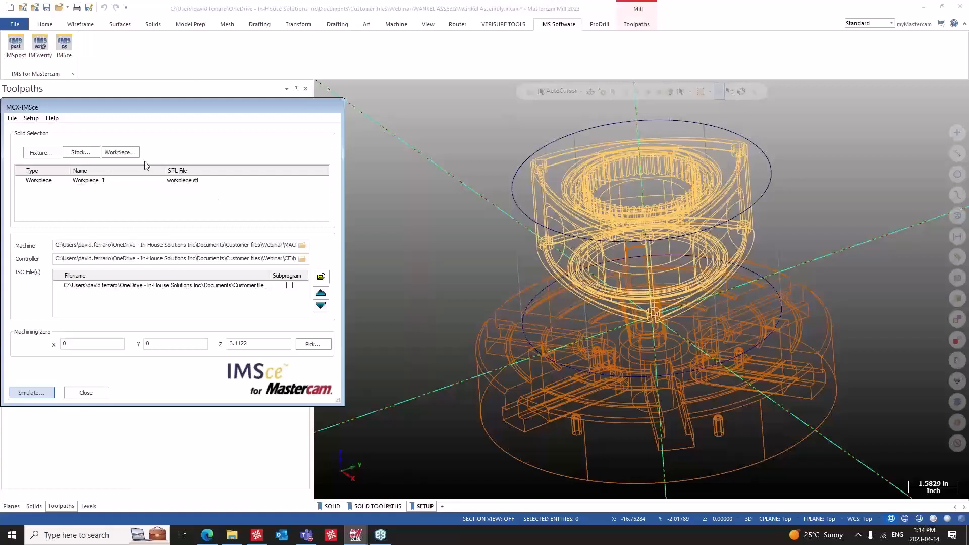
click(12, 118)
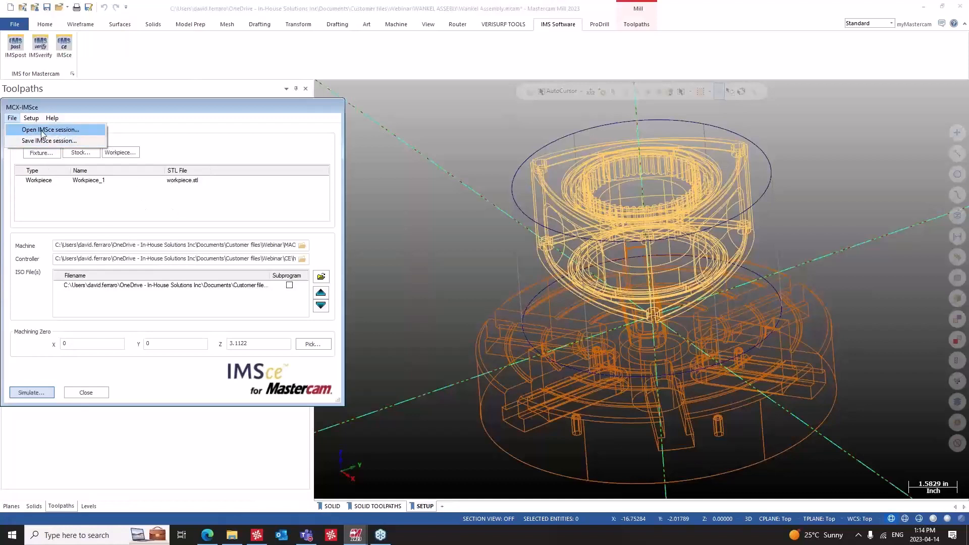
click(170, 165)
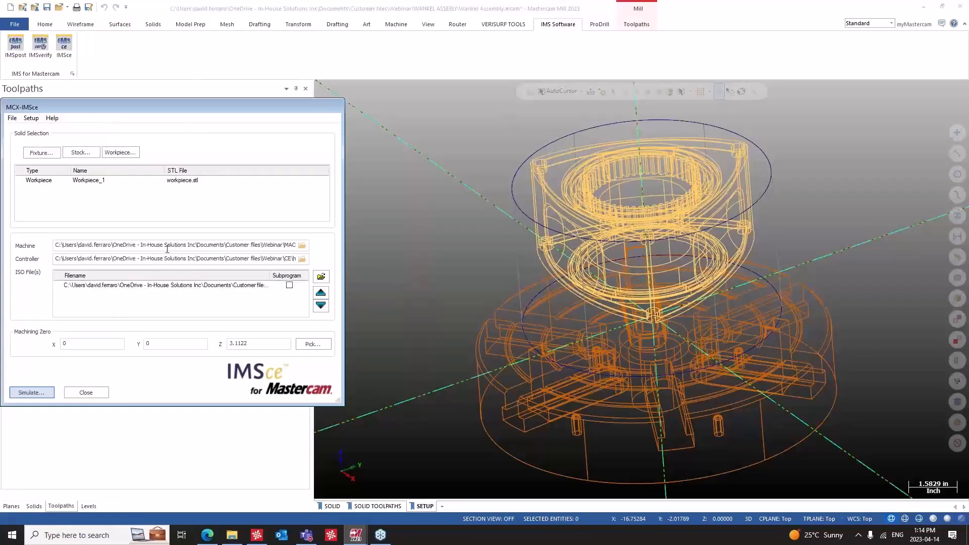
drag(92, 247, 280, 247)
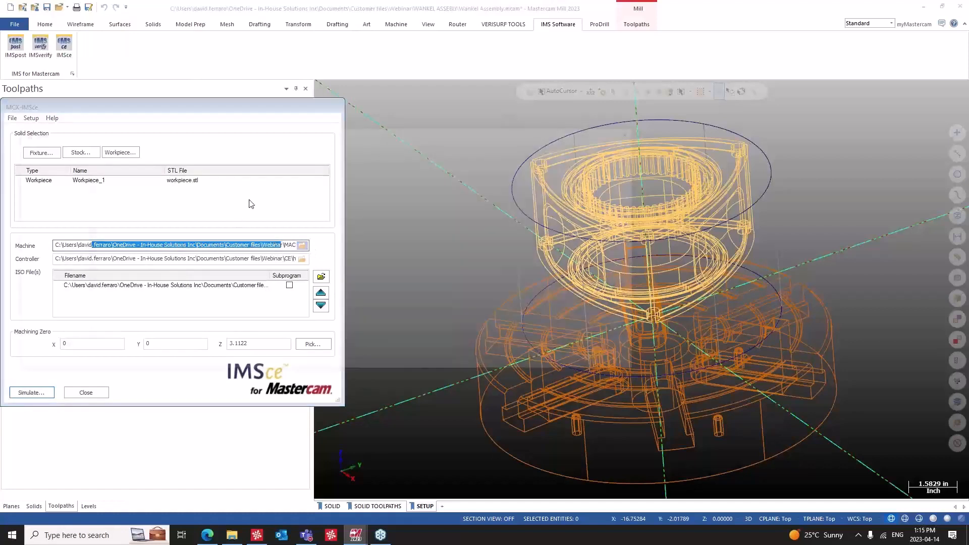
key(Escape)
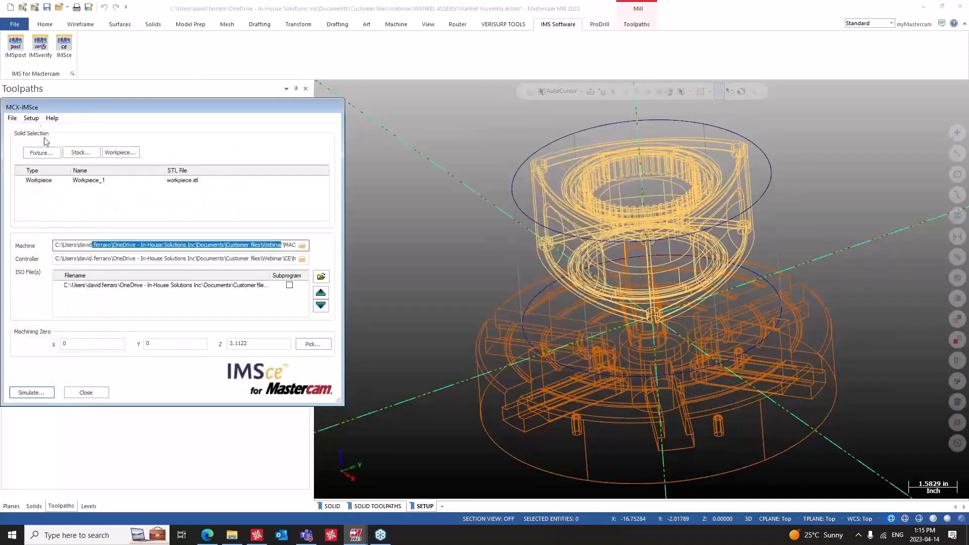
Review the default machine, controller emulator and ISO folder preferences in IMSce, leaving them without changes.
click(31, 118)
click(50, 167)
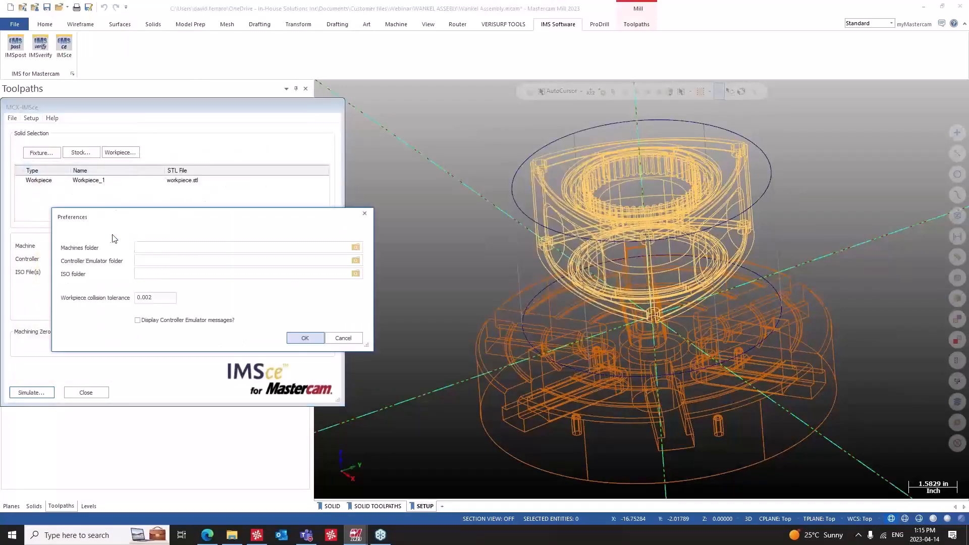
click(155, 247)
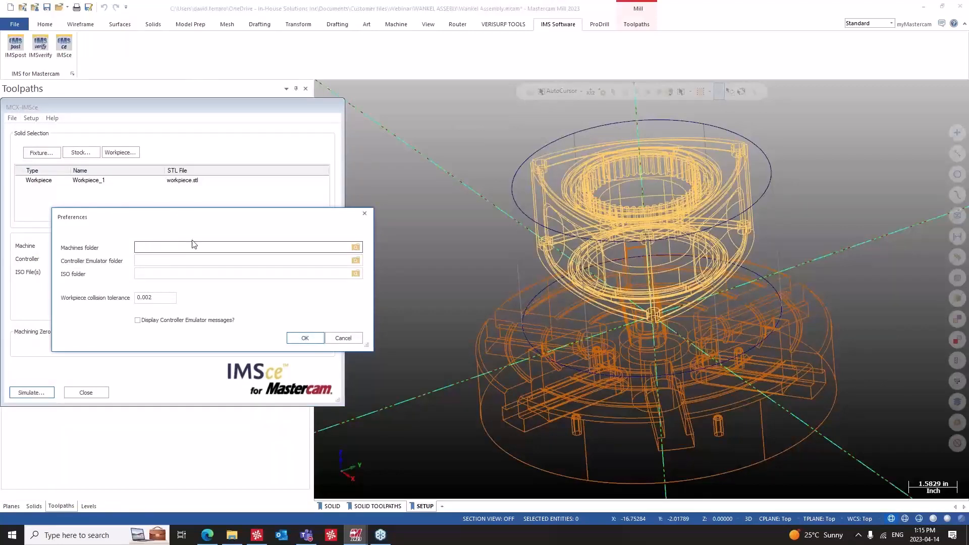
click(342, 338)
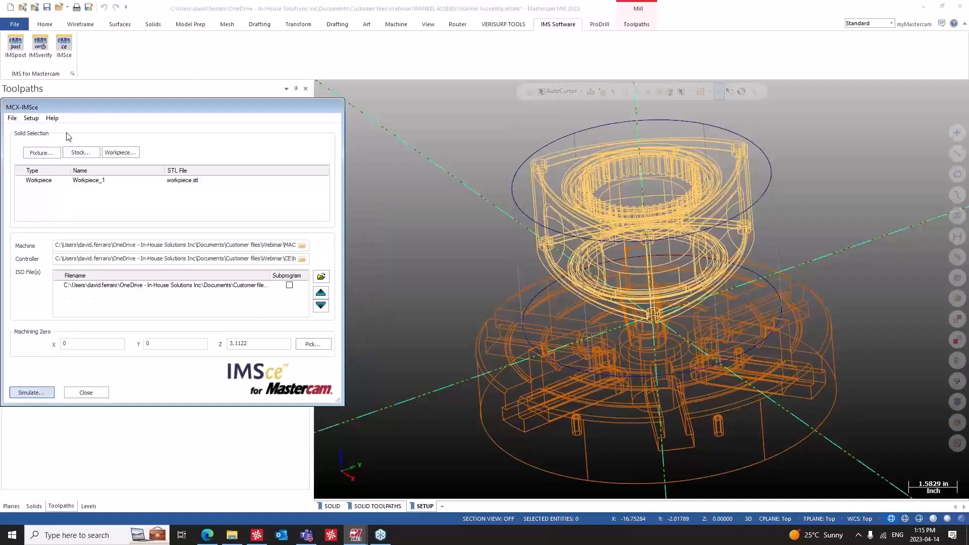
Regenerate the length compensation table automatically, overwriting existing data and using the tool number as the index value.
click(13, 119)
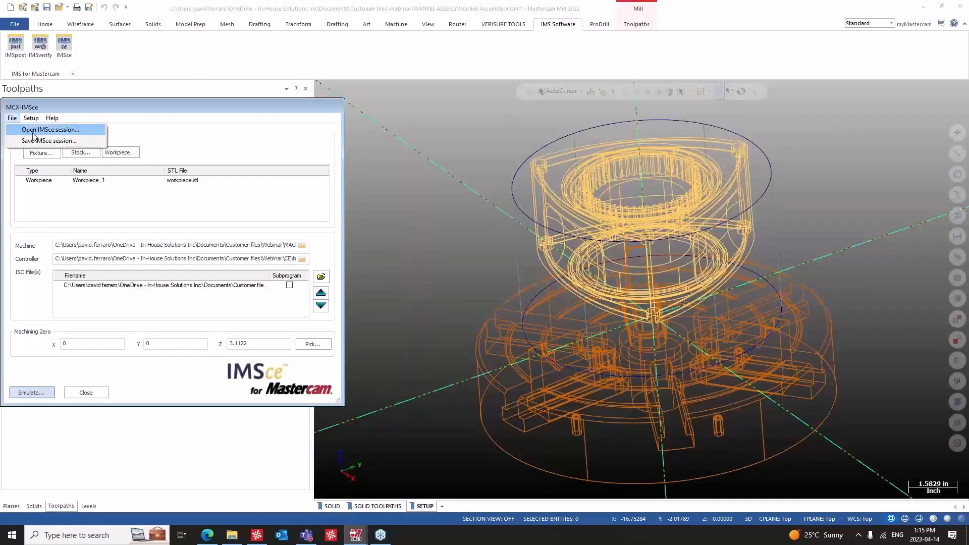
mouse_move(30, 118)
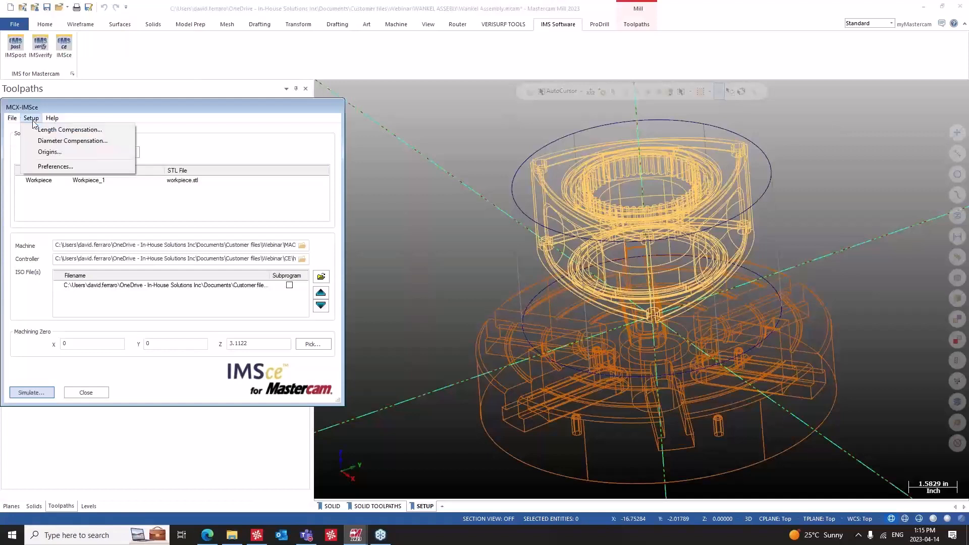
click(60, 130)
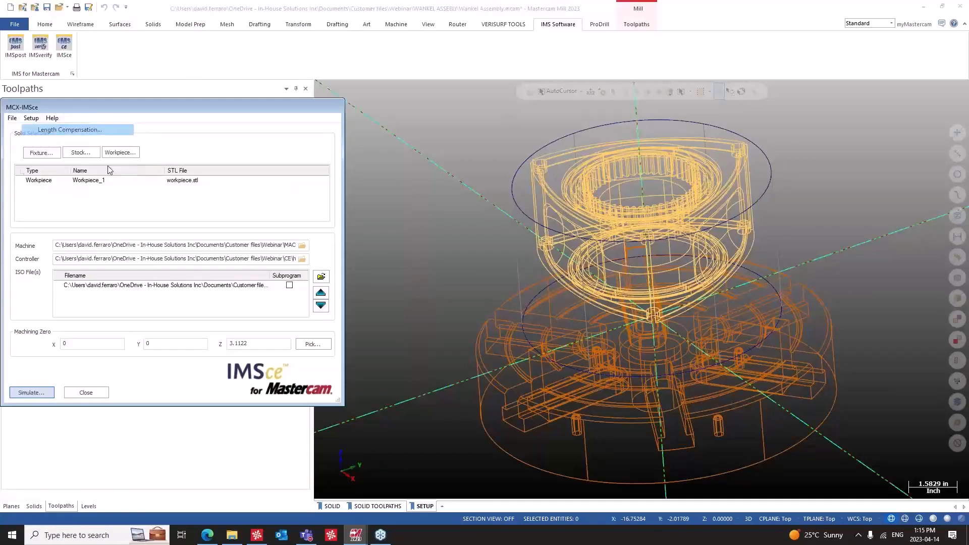
drag(145, 123, 177, 132)
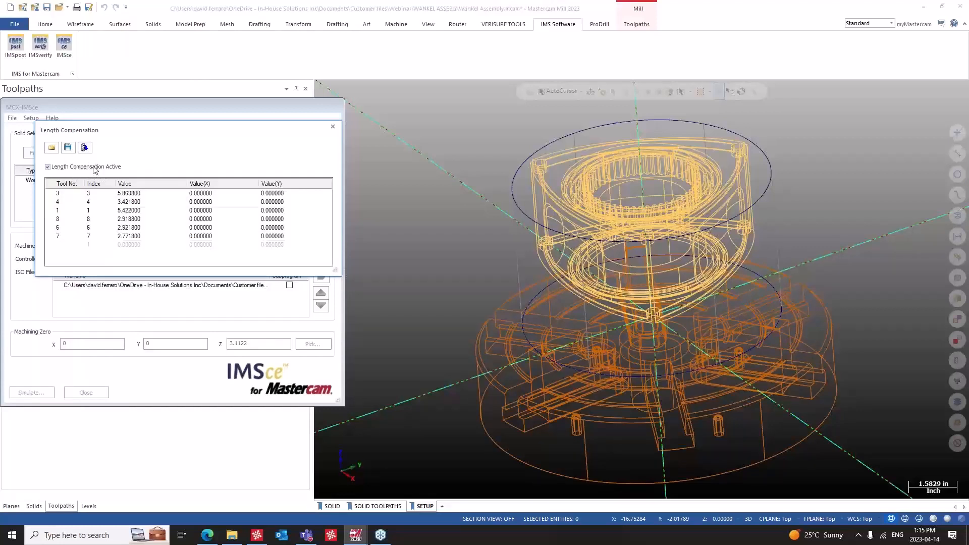
click(84, 148)
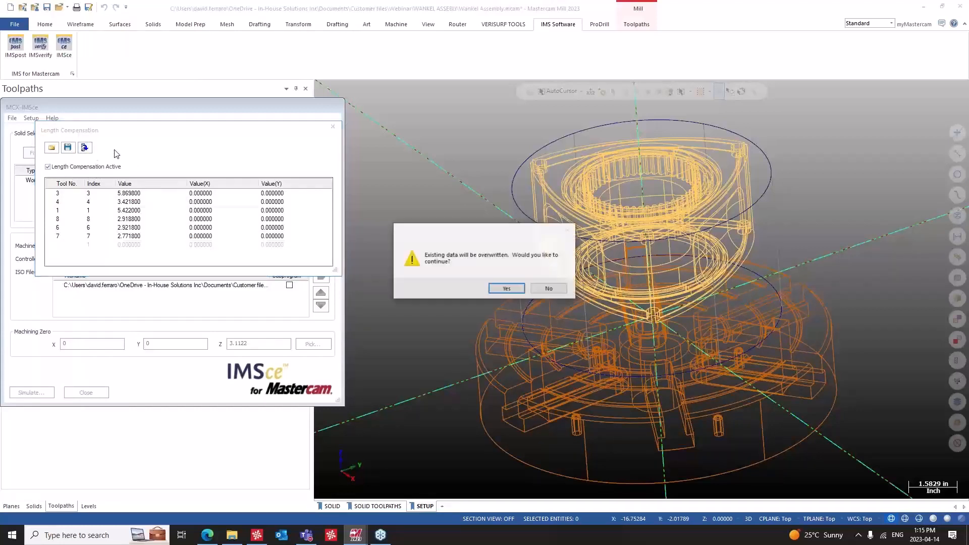
click(506, 289)
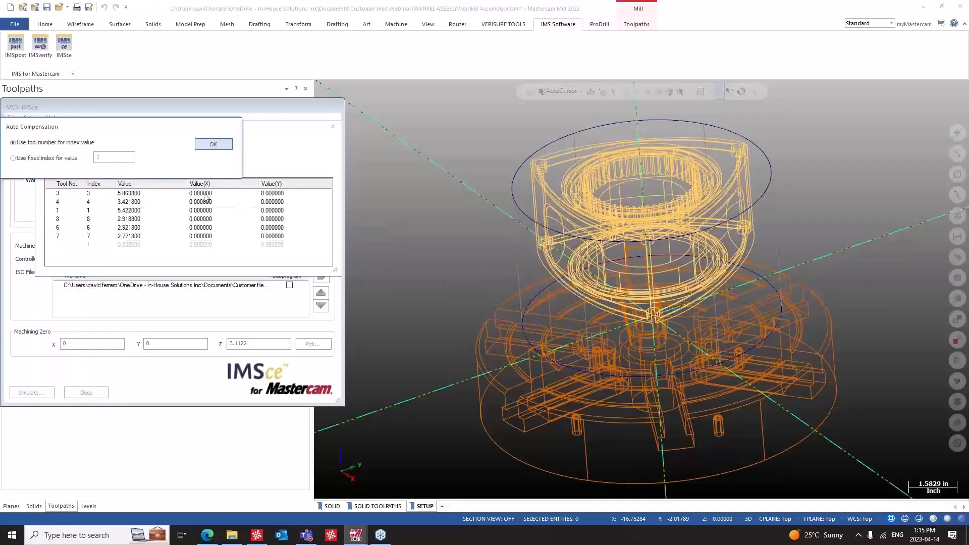
click(213, 145)
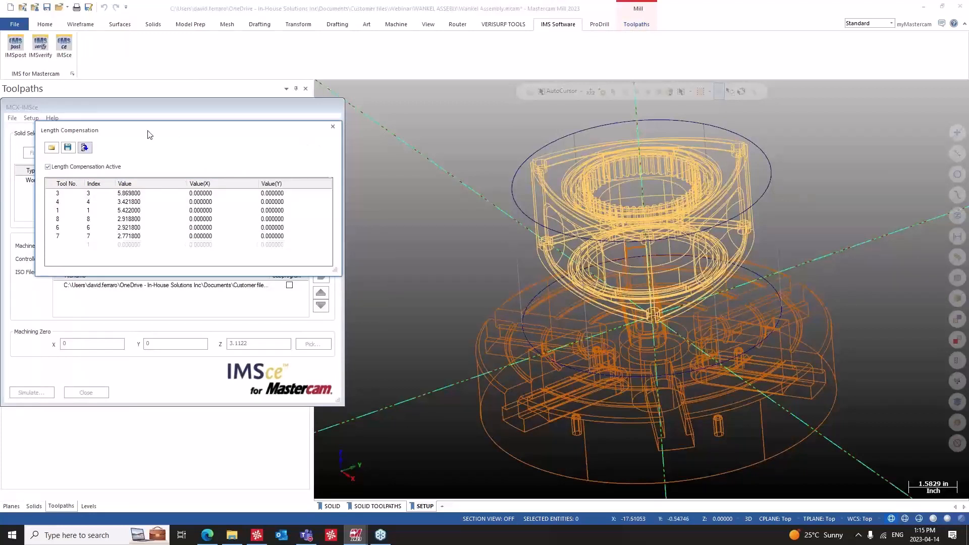
drag(149, 134, 143, 134)
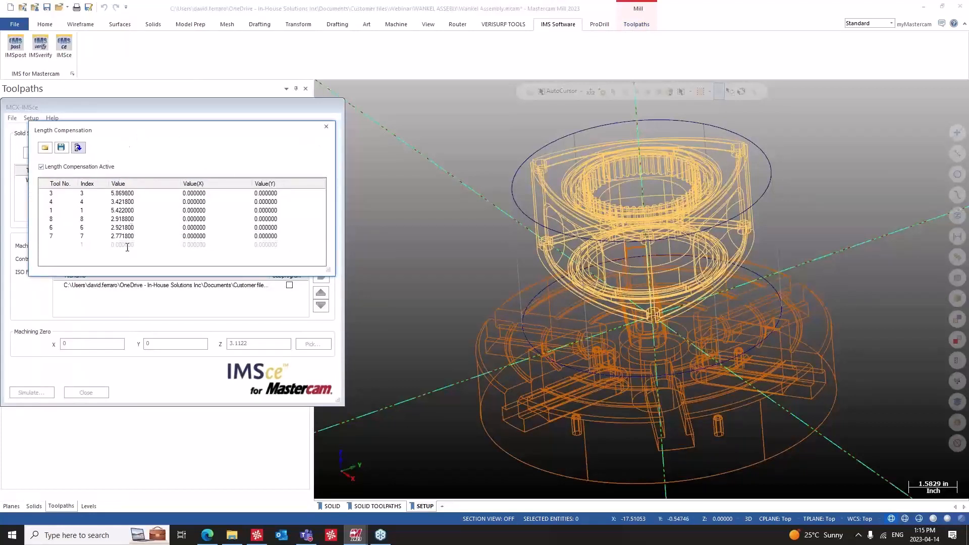
click(326, 127)
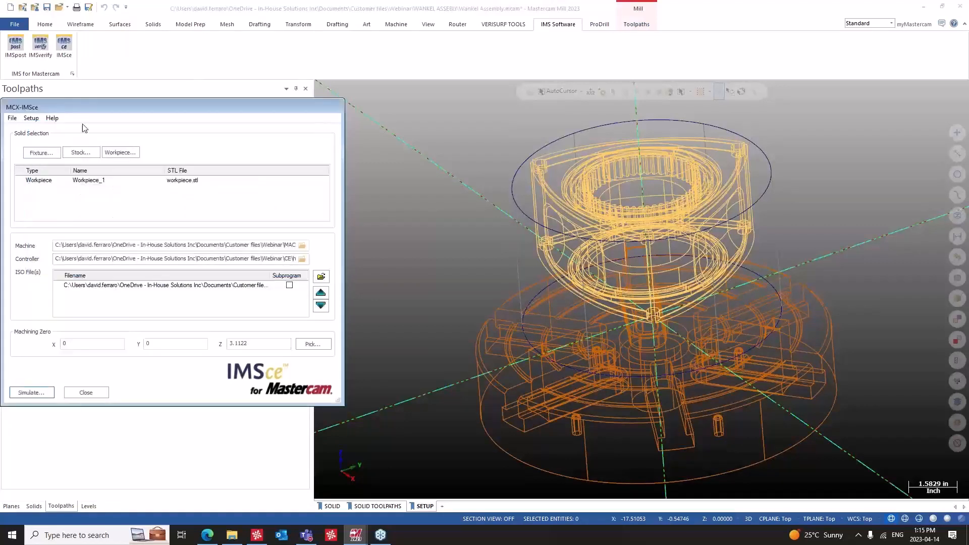
Regenerate the diameter compensation table automatically, overwriting existing data and using the tool number as the index value.
click(32, 119)
click(73, 141)
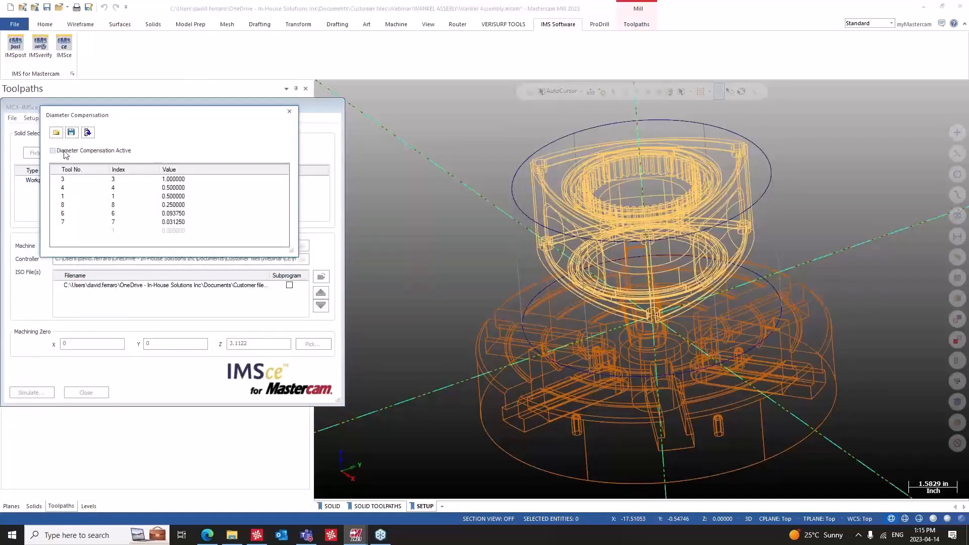
click(88, 132)
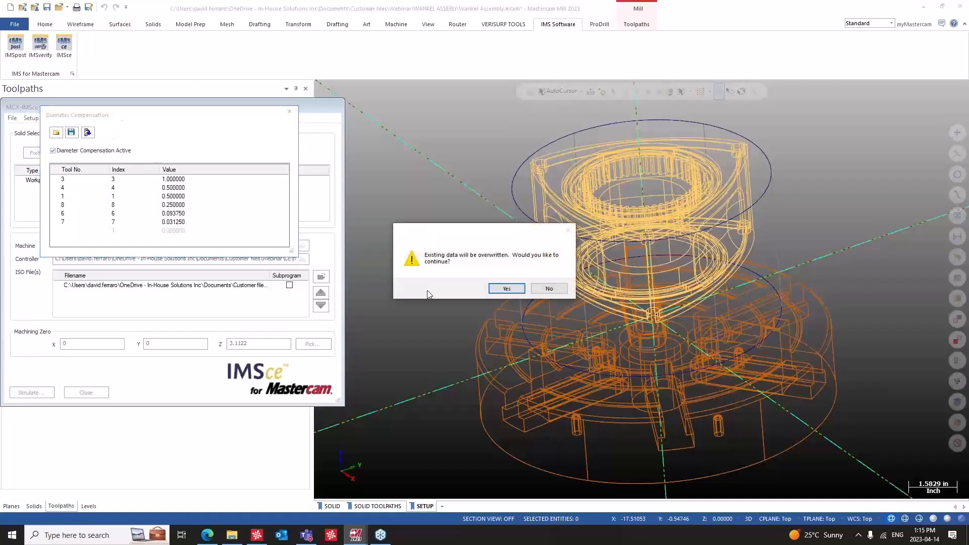
click(507, 288)
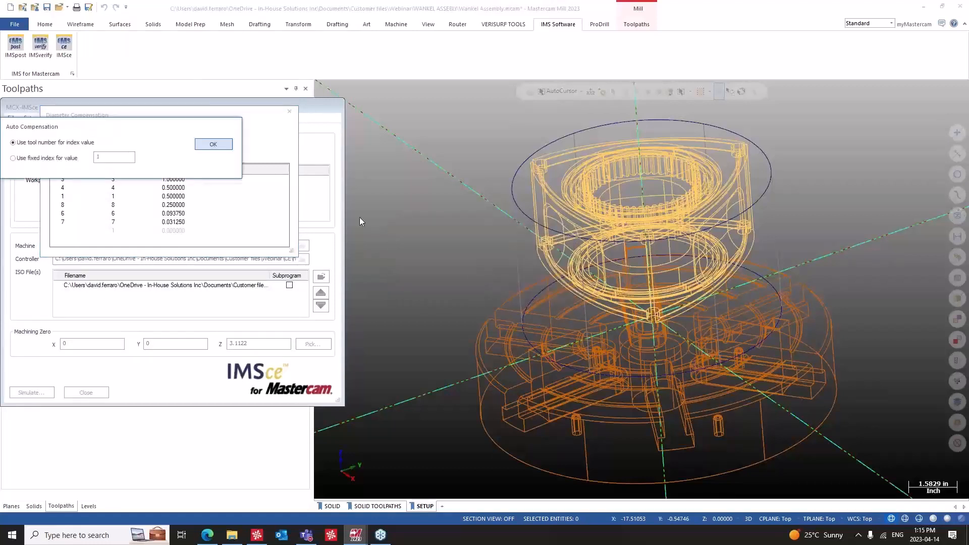
click(215, 147)
click(290, 111)
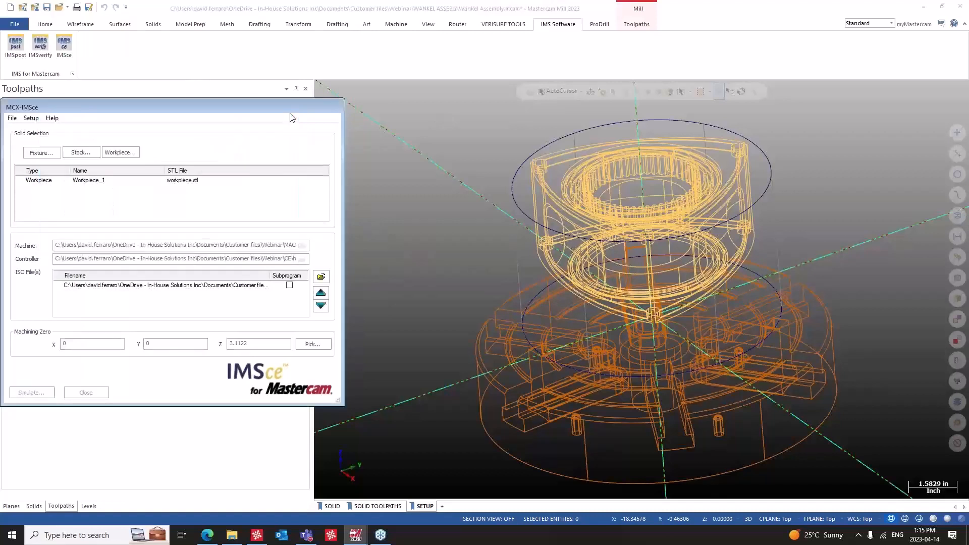
Open the workpiece origins table and enter G54 as the name of the origin with index 1.
click(31, 118)
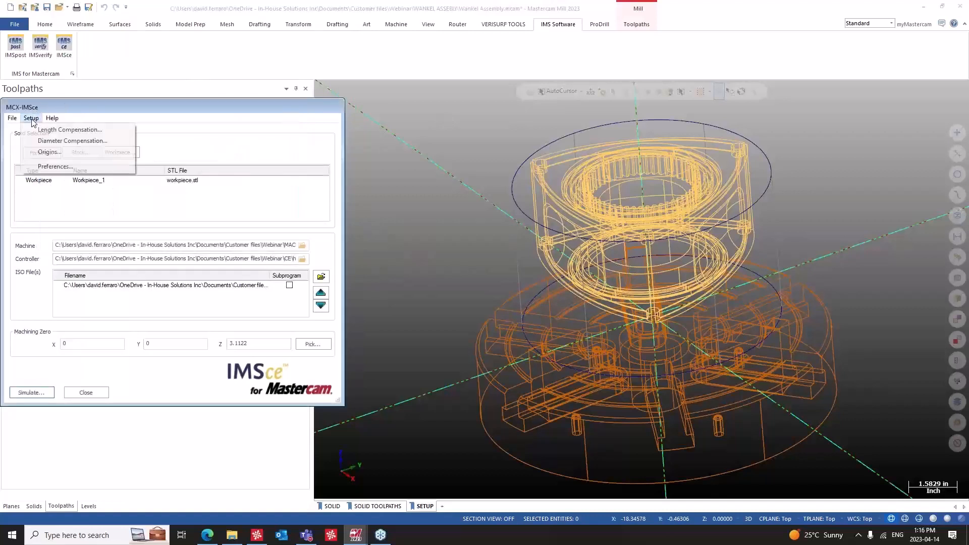
click(38, 154)
click(77, 105)
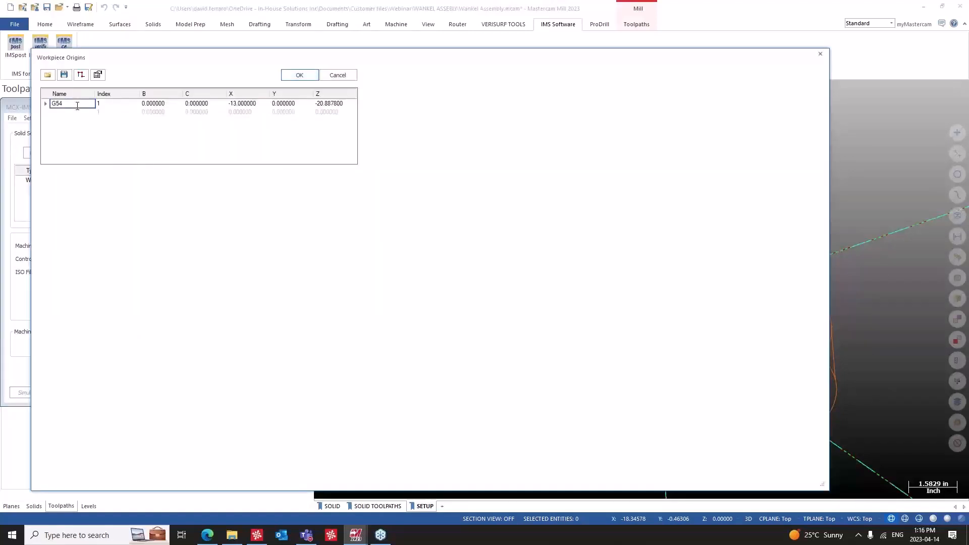
drag(77, 104, 49, 112)
key(Caps_Lock)
text(G54)
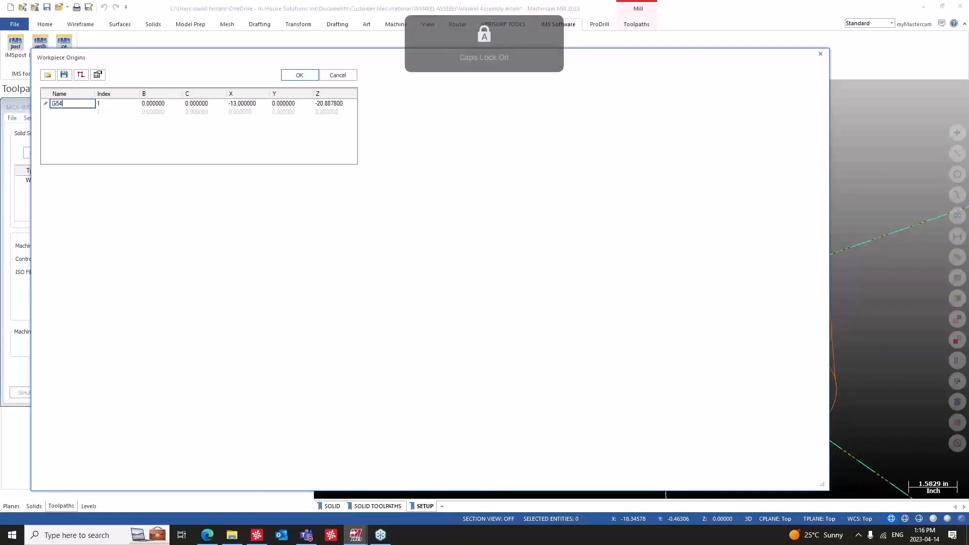
Set the G54 origin's X and Z values manually to 0.
click(253, 104)
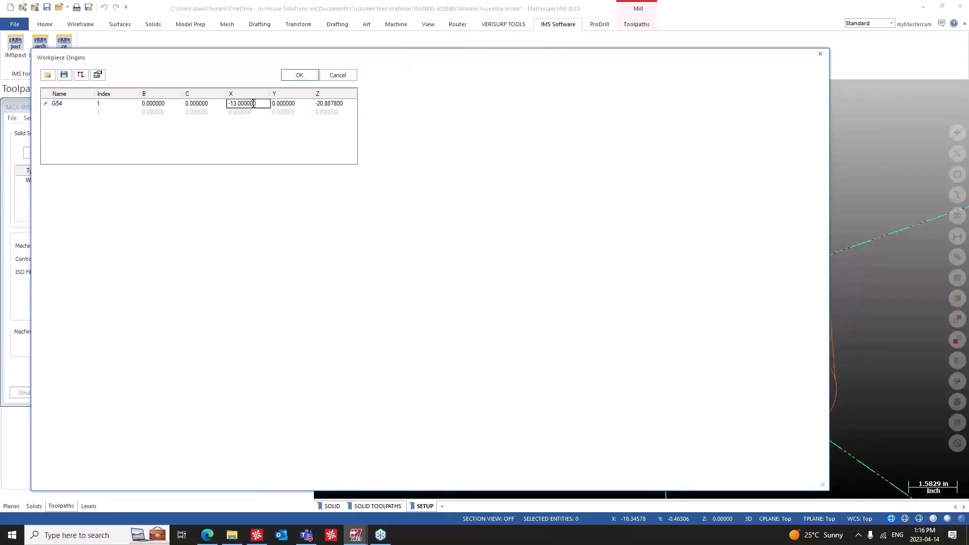
double_click(257, 103)
key(BackSpace)
text(0)
click(339, 104)
drag(343, 104, 299, 104)
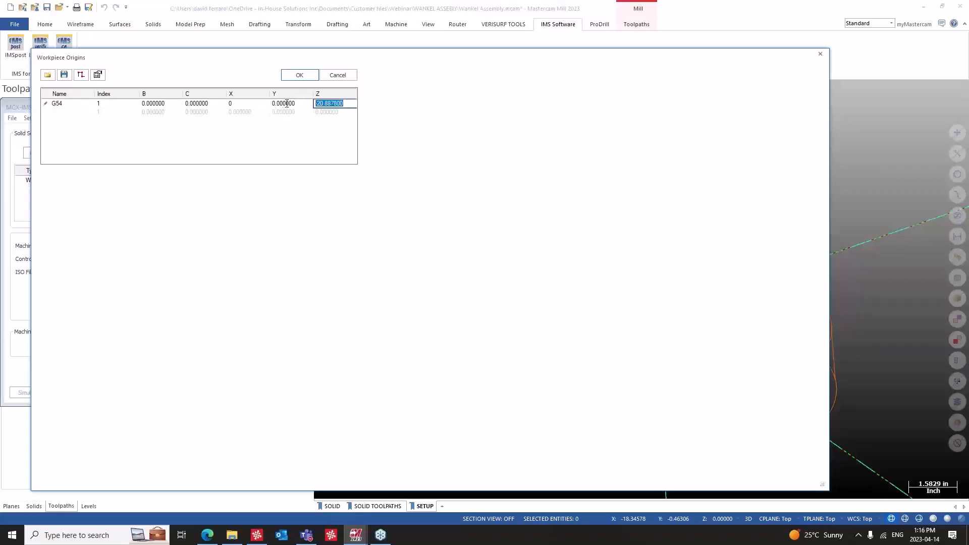
text(0)
Refill the G54 workpiece origin automatically with X -13 and Z -20.8878, and accept the origins table.
click(187, 104)
click(149, 104)
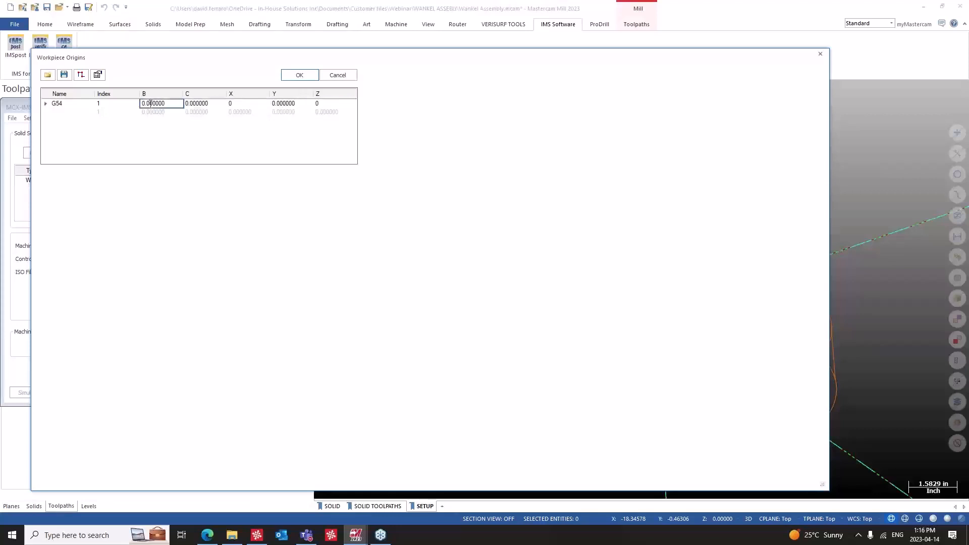
click(116, 103)
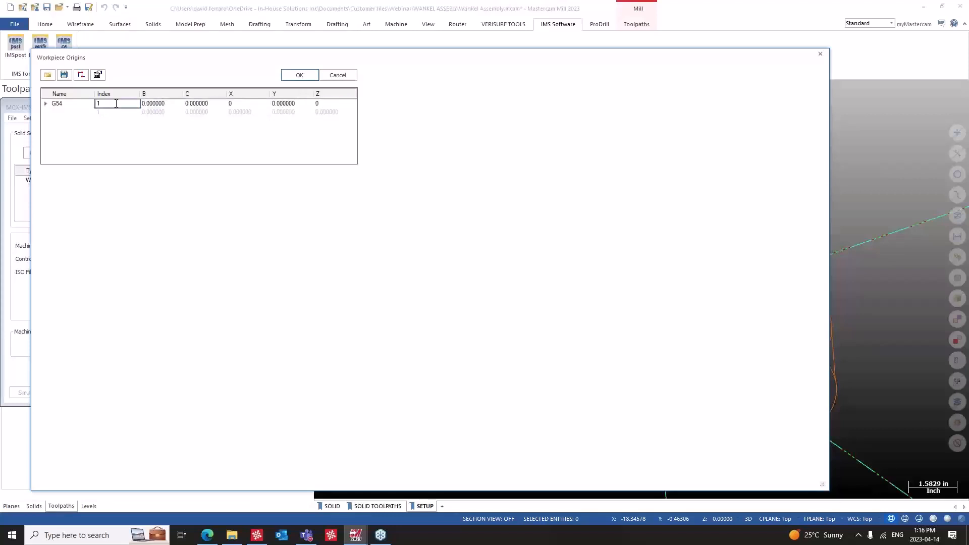
click(100, 76)
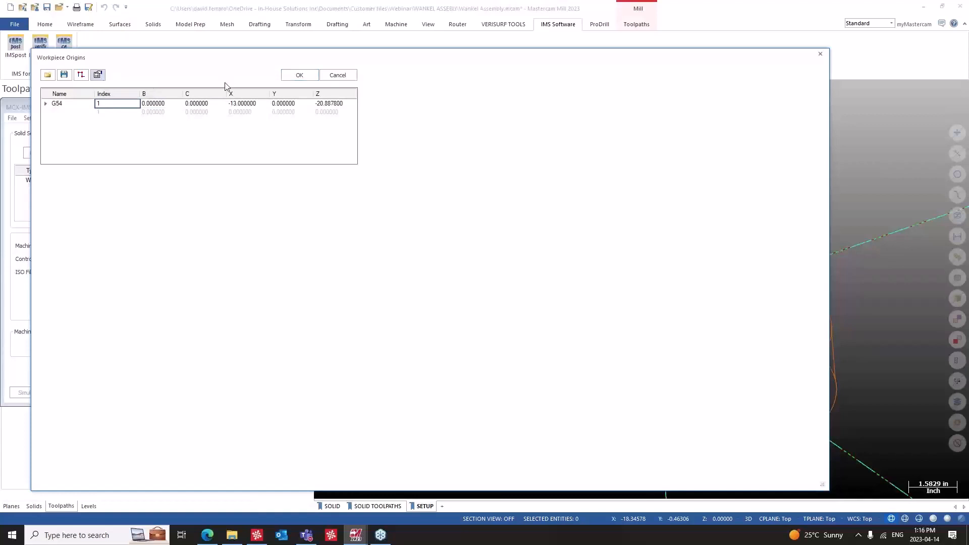
click(297, 75)
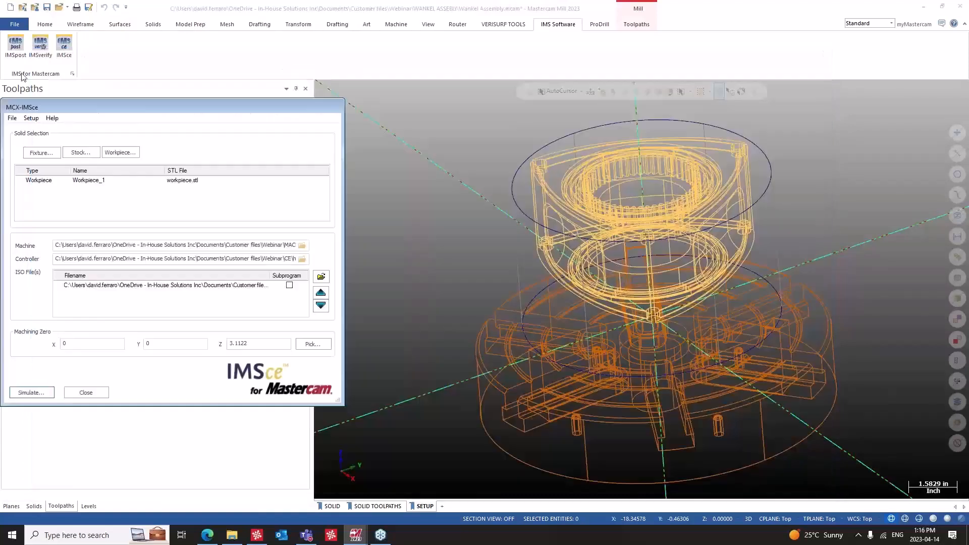
Review the machines, controller emulator and ISO folder preferences and the workpiece collision tolerance.
click(31, 117)
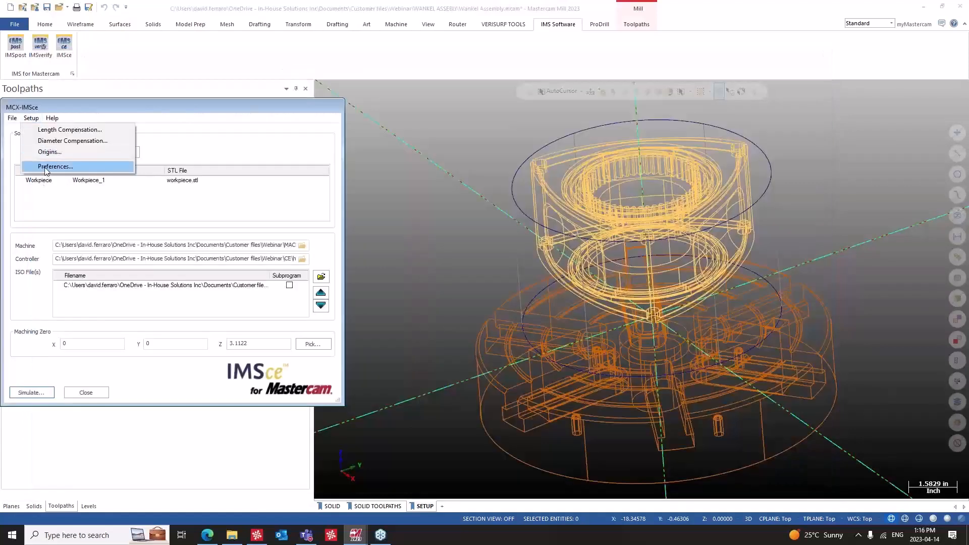
click(45, 170)
click(158, 248)
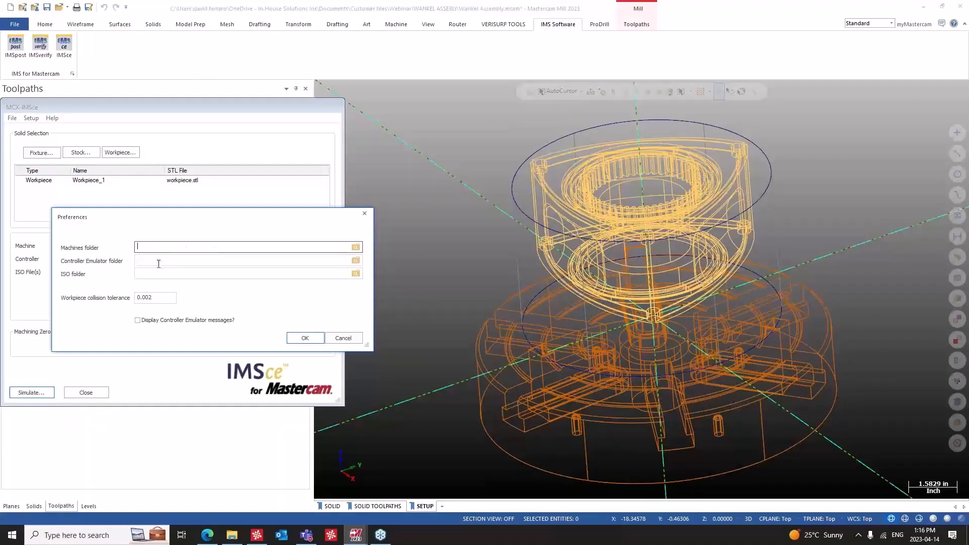
click(158, 262)
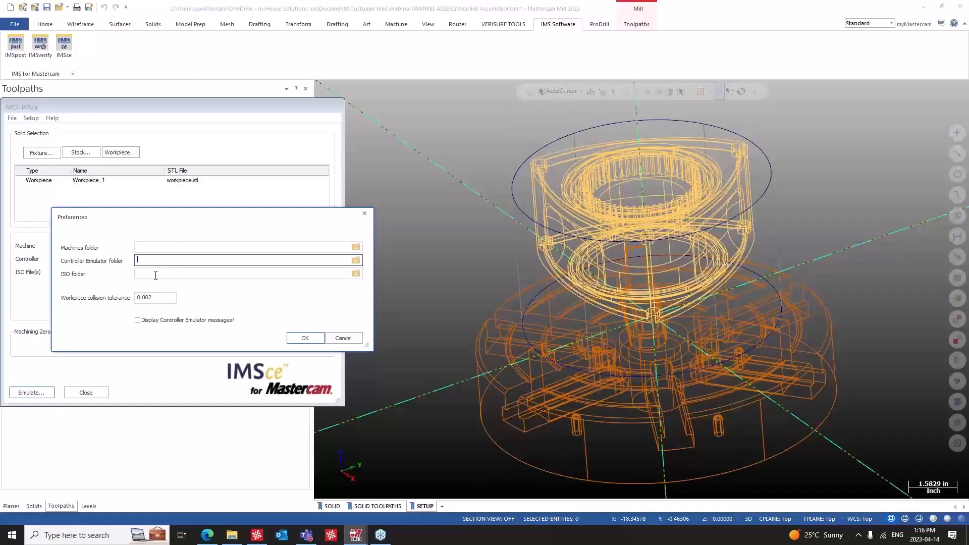
click(155, 274)
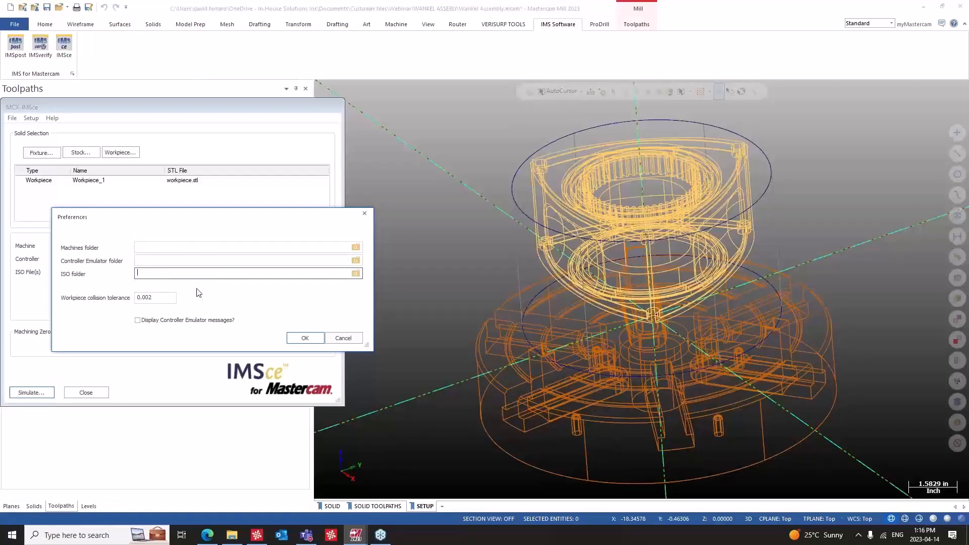
drag(160, 299, 136, 295)
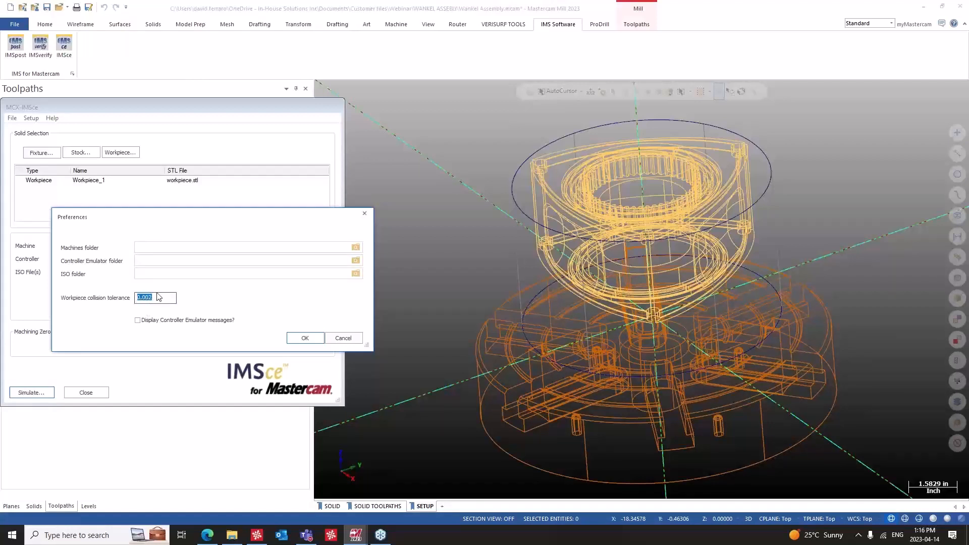
click(157, 297)
double_click(158, 298)
click(294, 339)
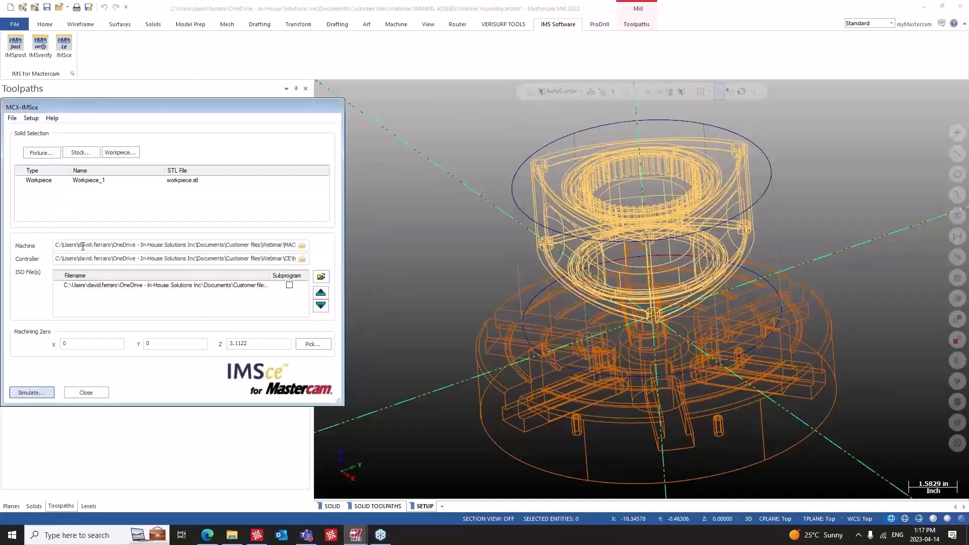
Load IKE_HAAS_UMC_750_XZShift.xml from the MACHINE folder as the machine file for the simulation.
click(83, 246)
click(70, 258)
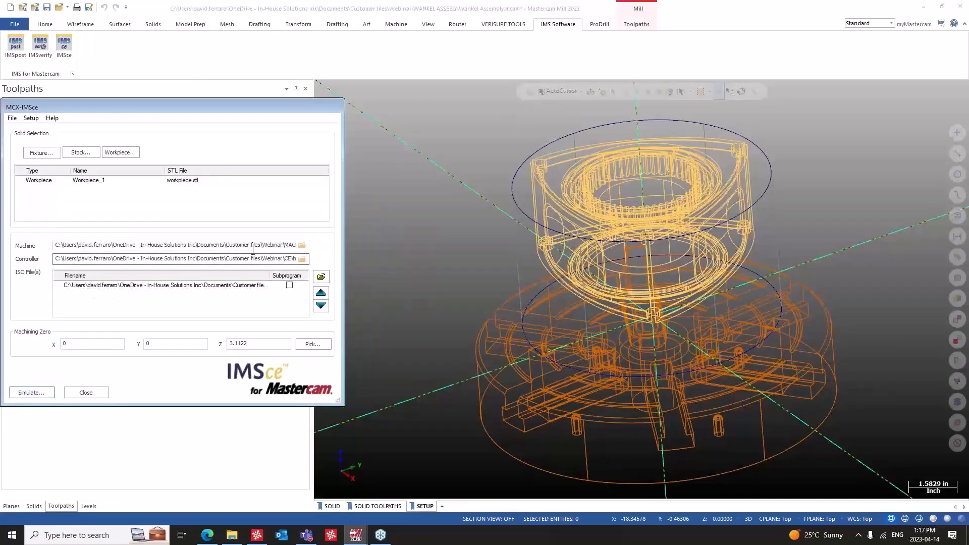
drag(253, 246, 303, 245)
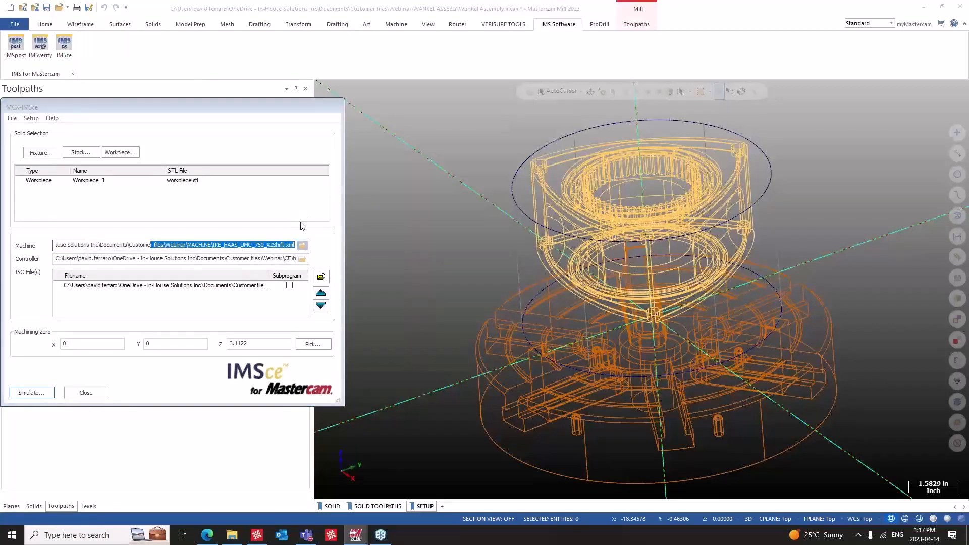
click(302, 245)
click(151, 197)
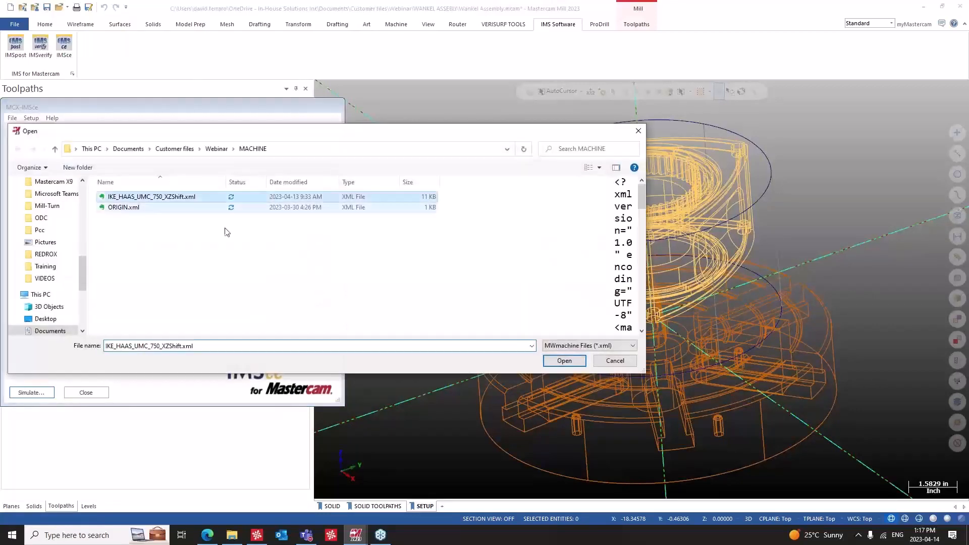
click(564, 360)
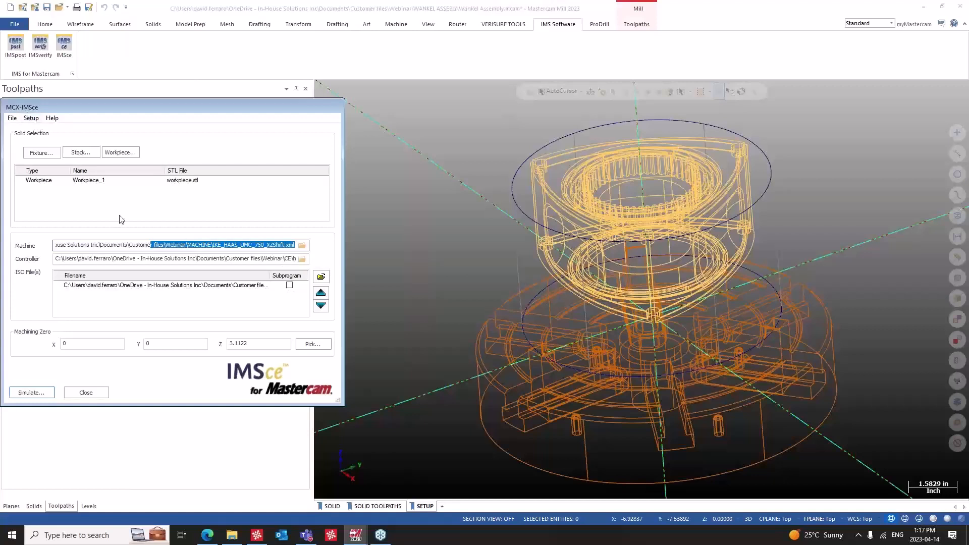
Open the file browser for adding ISO program files and close it without choosing a file.
click(224, 287)
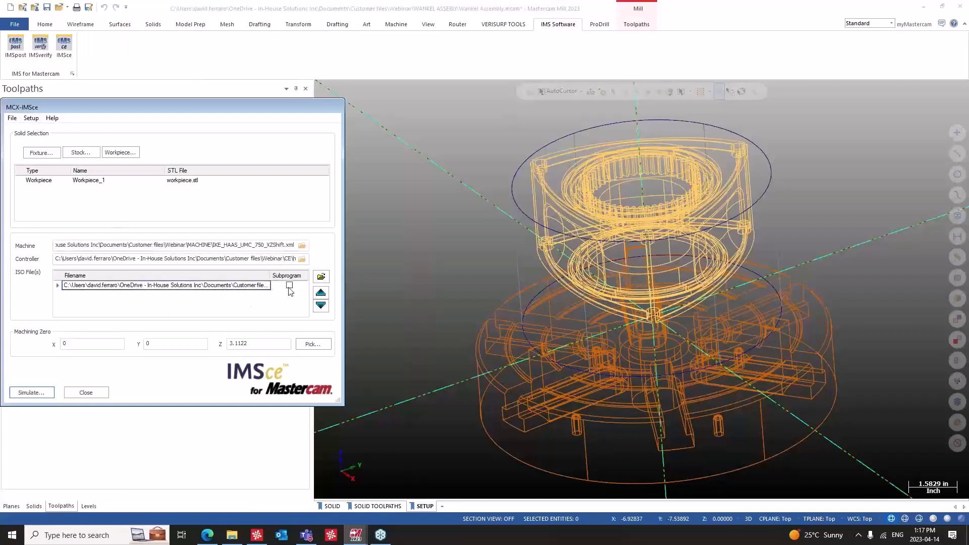
click(321, 276)
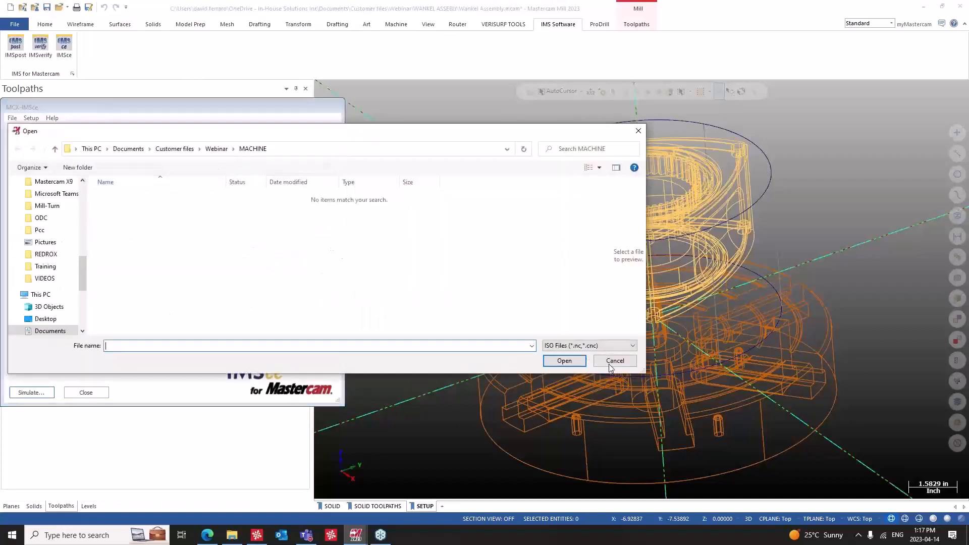
click(613, 360)
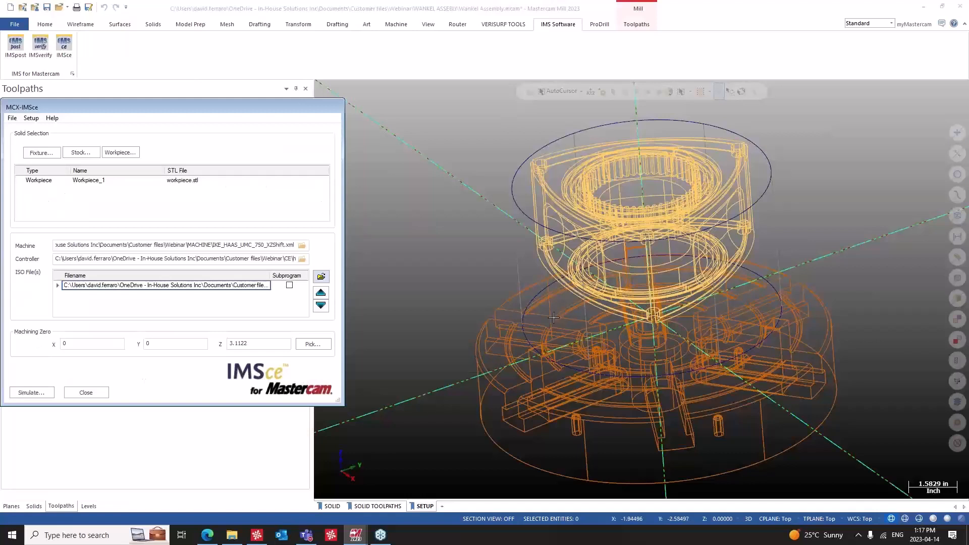
Shade the model and pick the machining zero point in it, shortening its Z value to 3.11220.
key(alt+s)
middle_drag(616, 394, 655, 291)
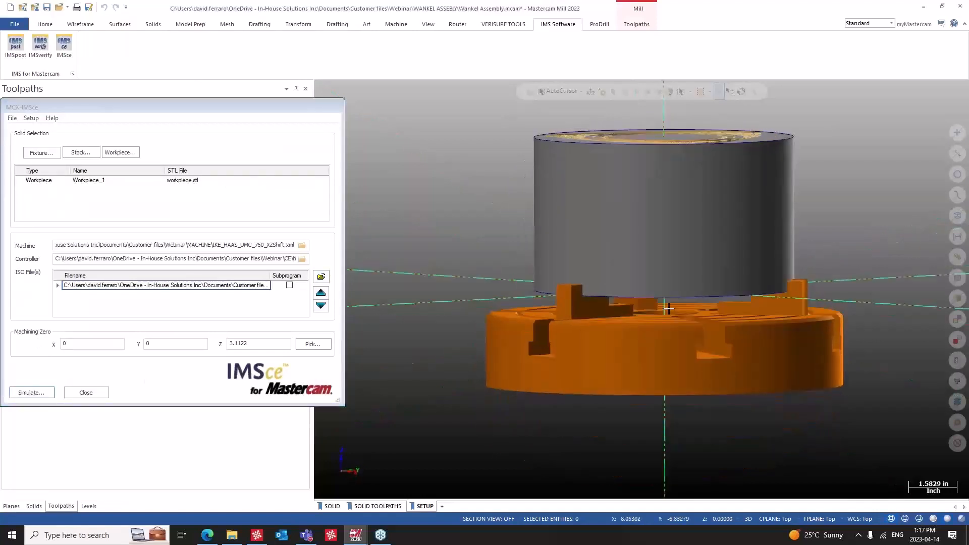
middle_drag(600, 340, 594, 404)
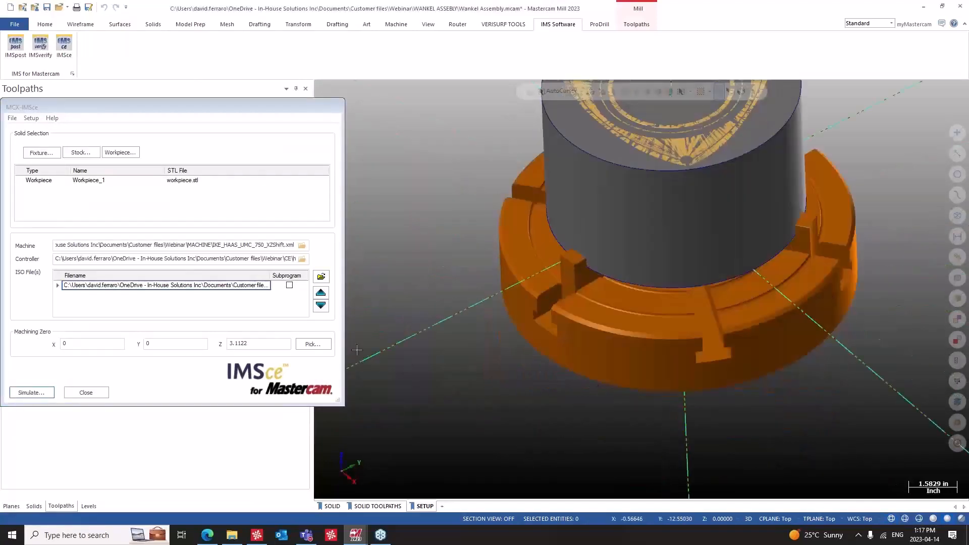
click(314, 347)
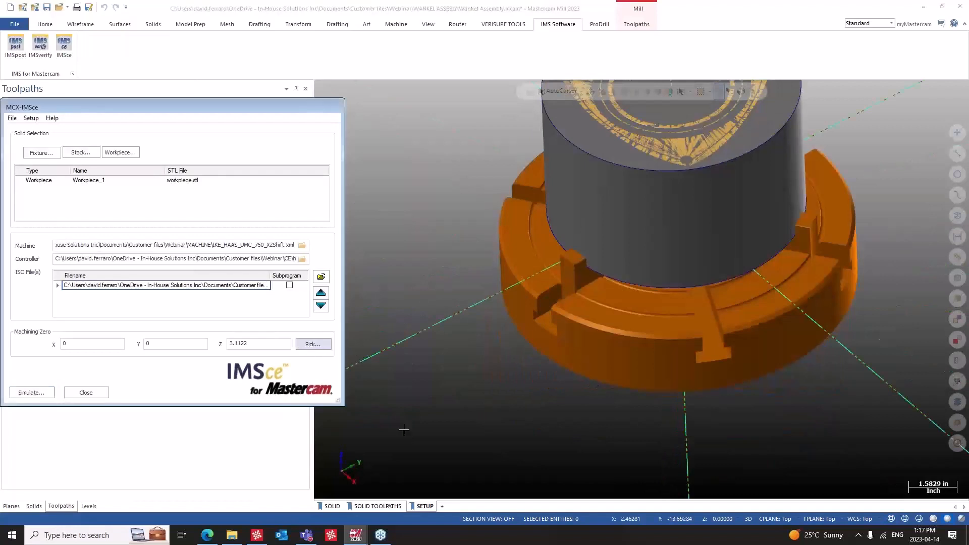
click(589, 383)
drag(248, 346, 326, 348)
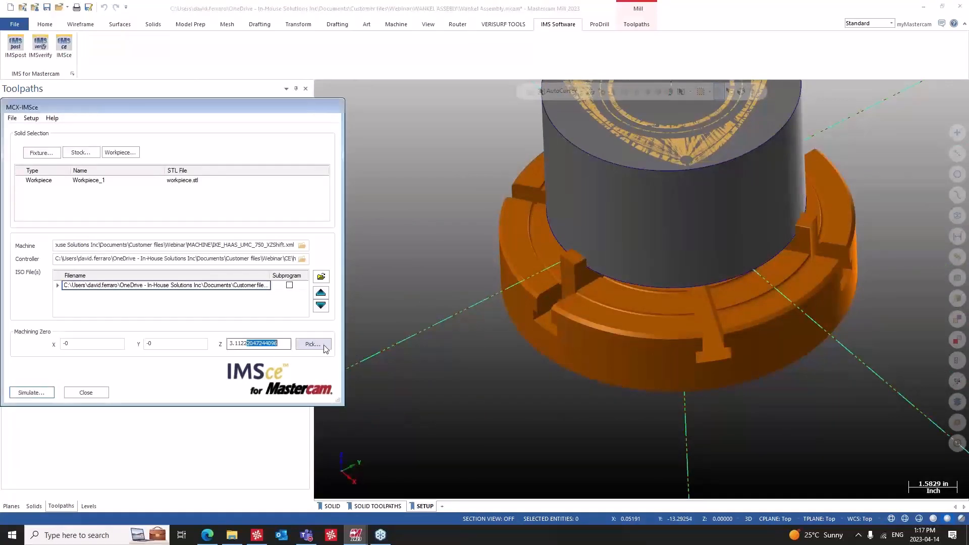
key(Delete)
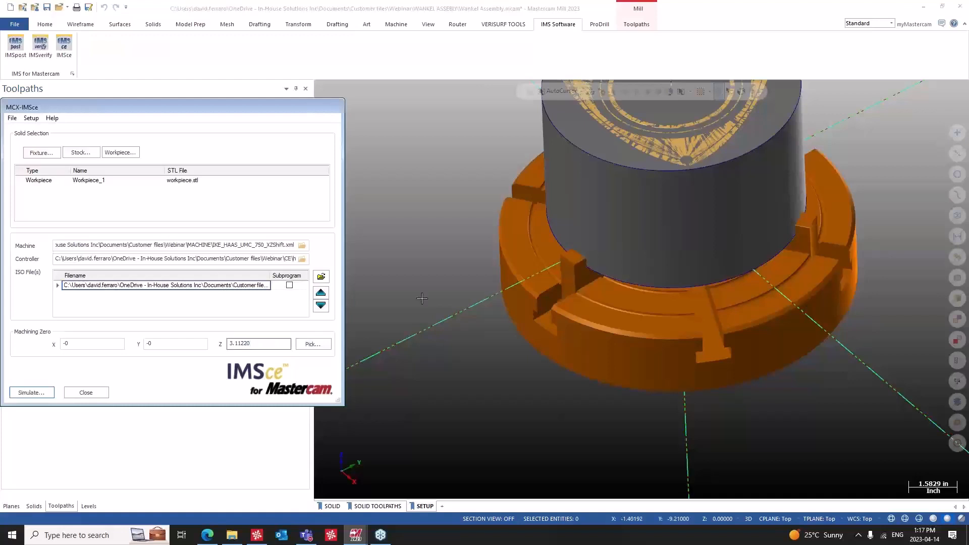
Remove the Workpiece_1 entry from the solid selection list.
middle_drag(426, 297, 445, 293)
click(39, 181)
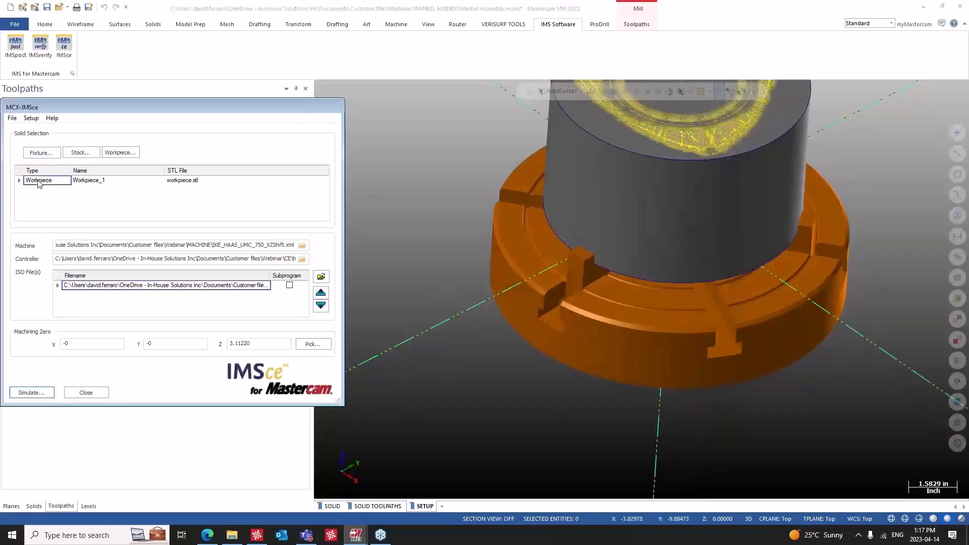
key(Delete)
Assign all chuck solids below the cylinder as fixtures, selecting them together with a select-all mask.
middle_drag(356, 250, 362, 312)
click(41, 152)
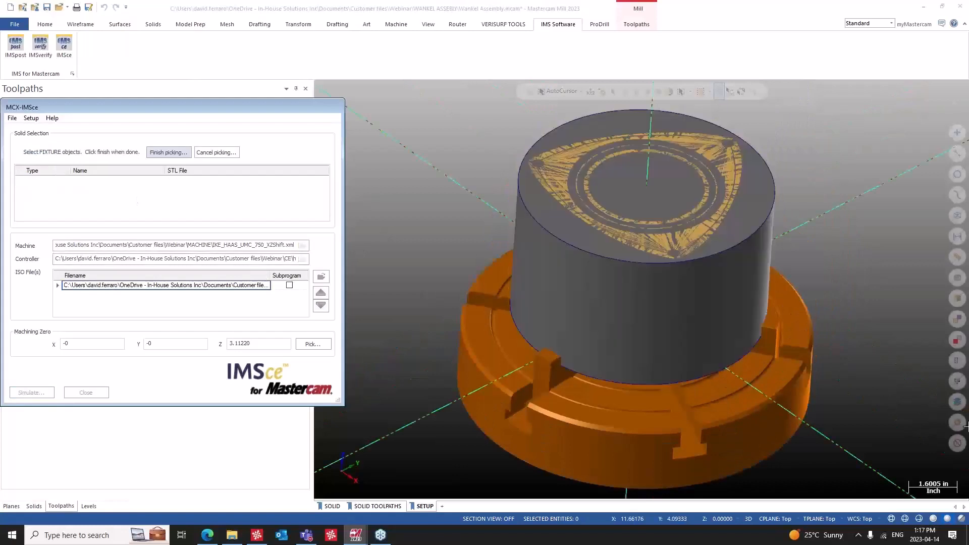
click(957, 402)
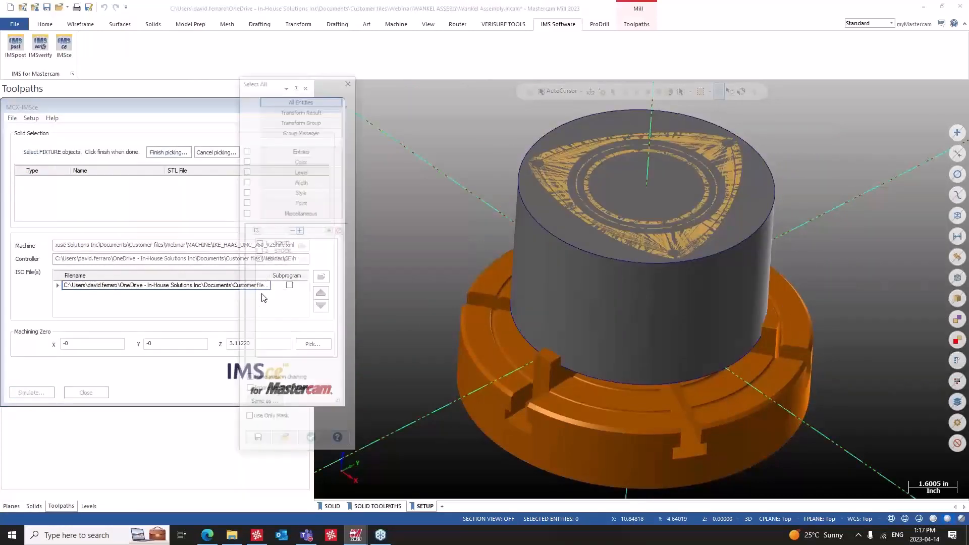
click(272, 259)
click(314, 443)
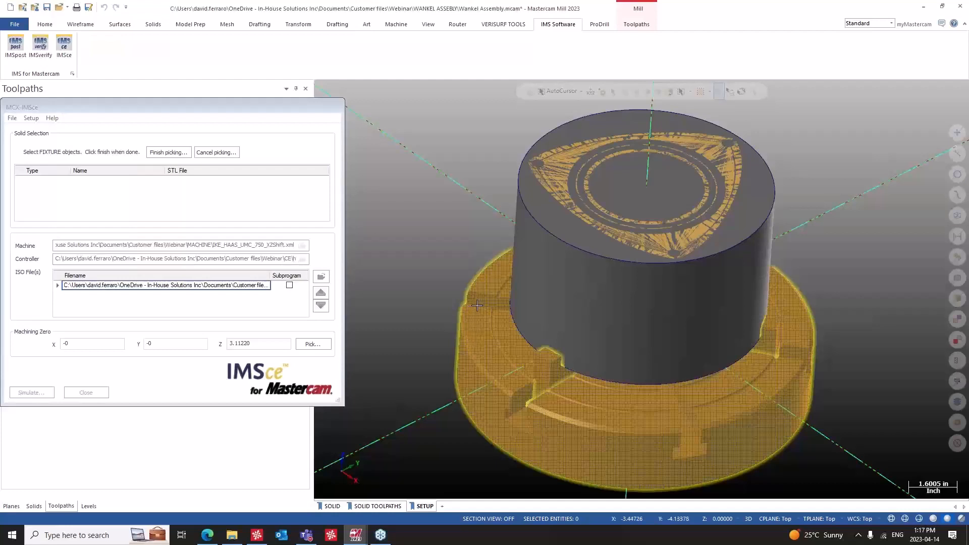
click(157, 153)
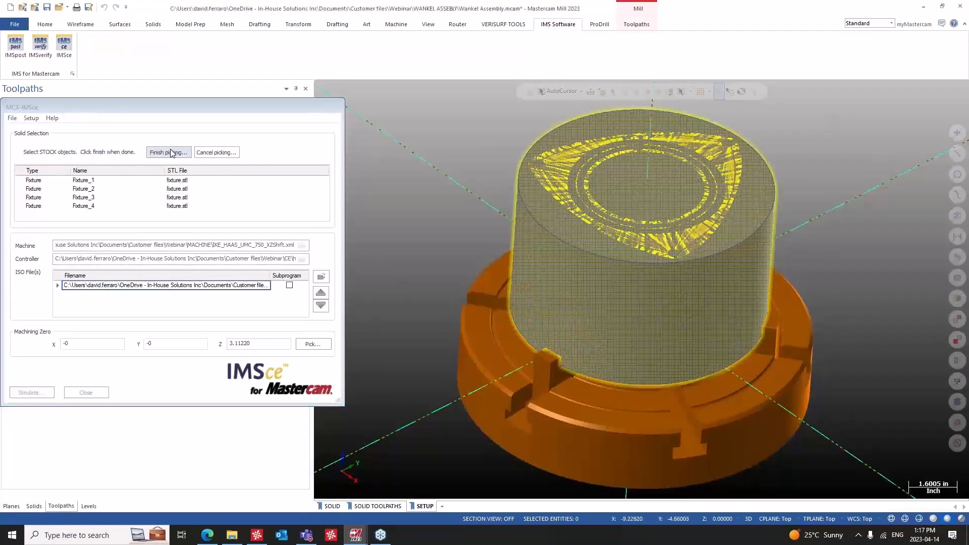
Assign the cylinder as stock and, with the model unshaded, pick the rotor solid as the workpiece.
click(534, 302)
key(alt+s)
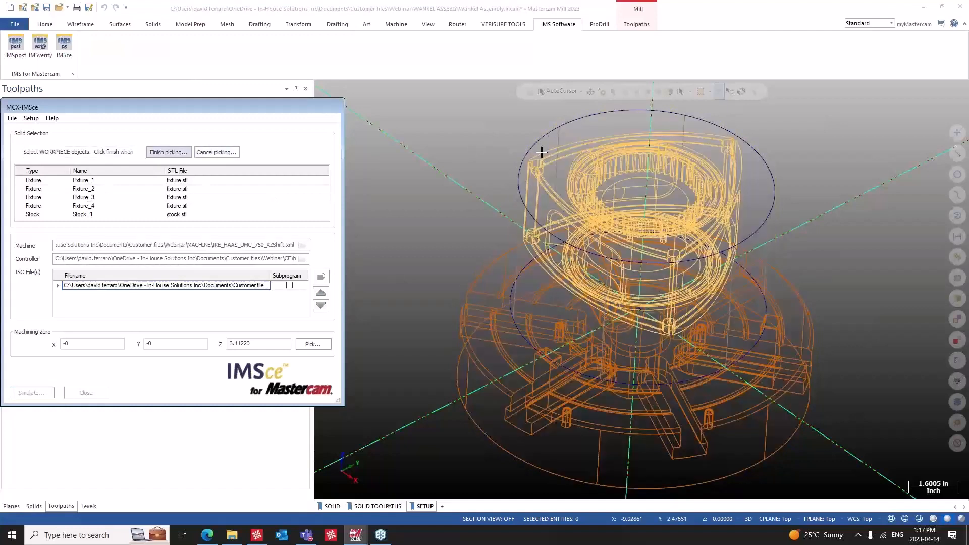
click(541, 153)
click(174, 153)
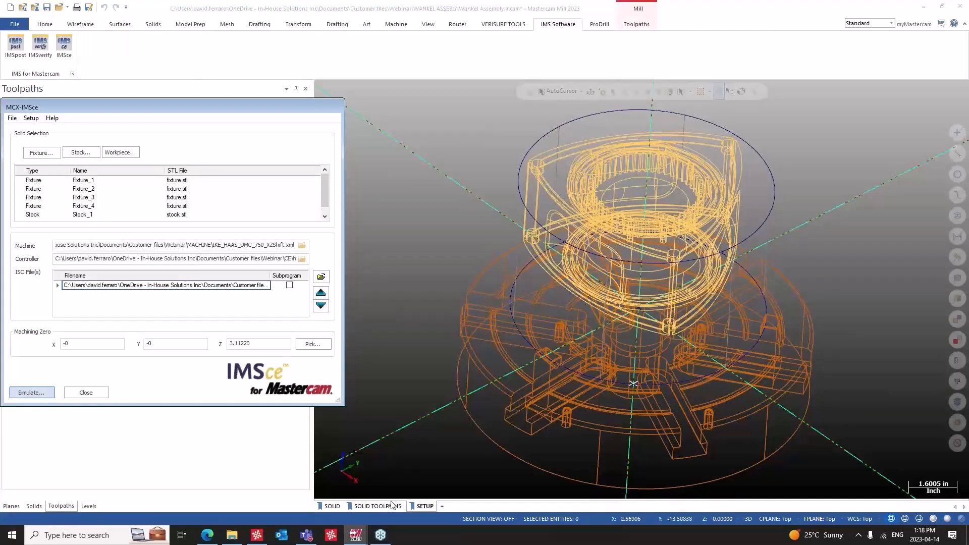
Return the model to the SETUP viewsheet and launch the machine simulation.
click(326, 507)
click(393, 506)
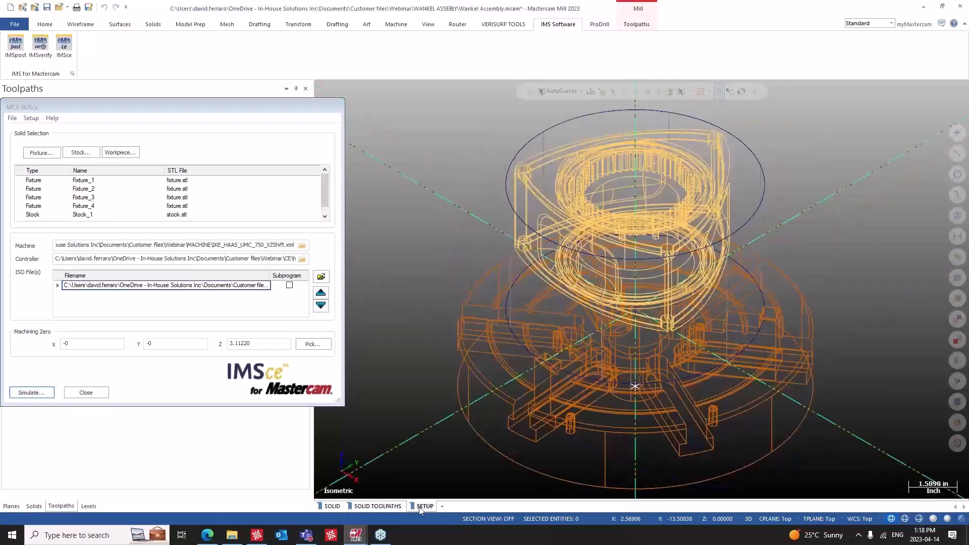
click(425, 506)
click(41, 395)
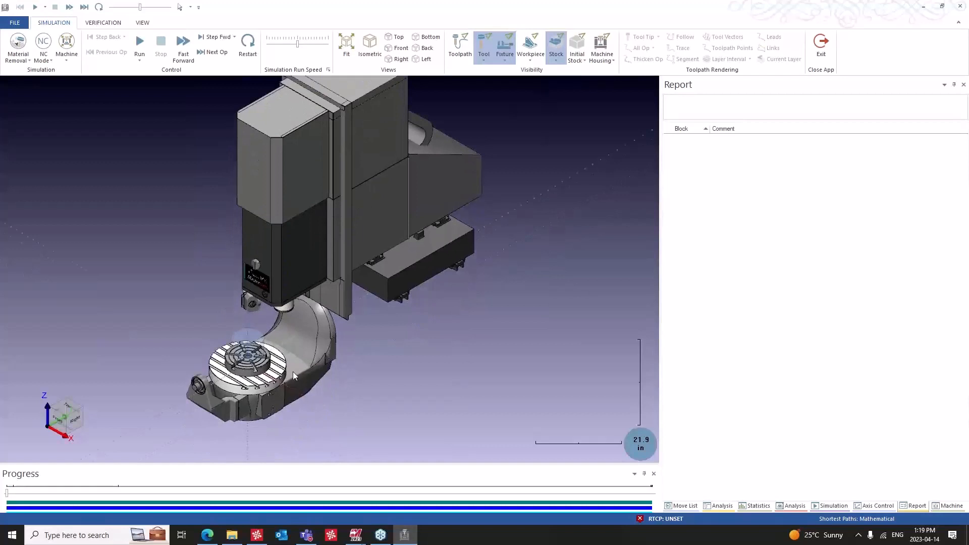
Show the machine housing around the whole machine and hide it again.
scroll(250, 372, down, 1)
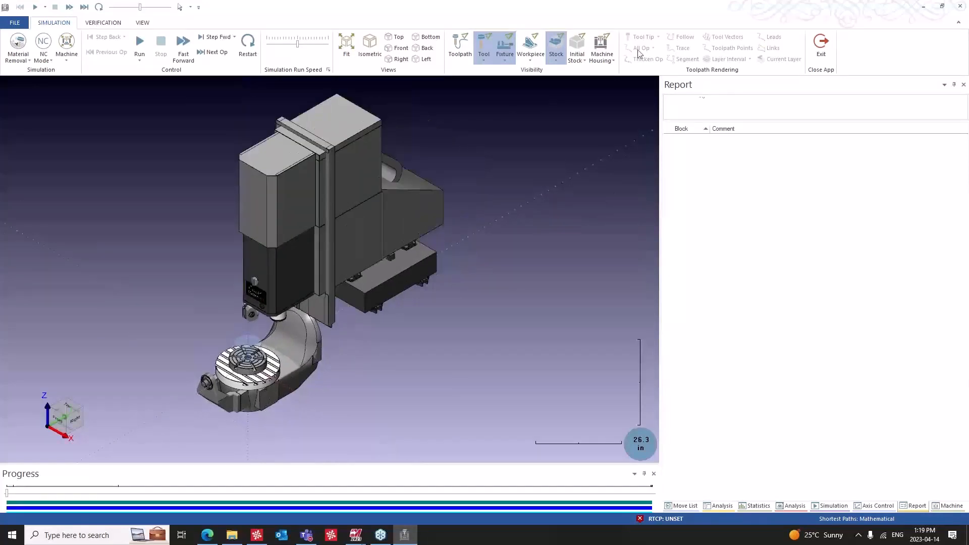
click(602, 45)
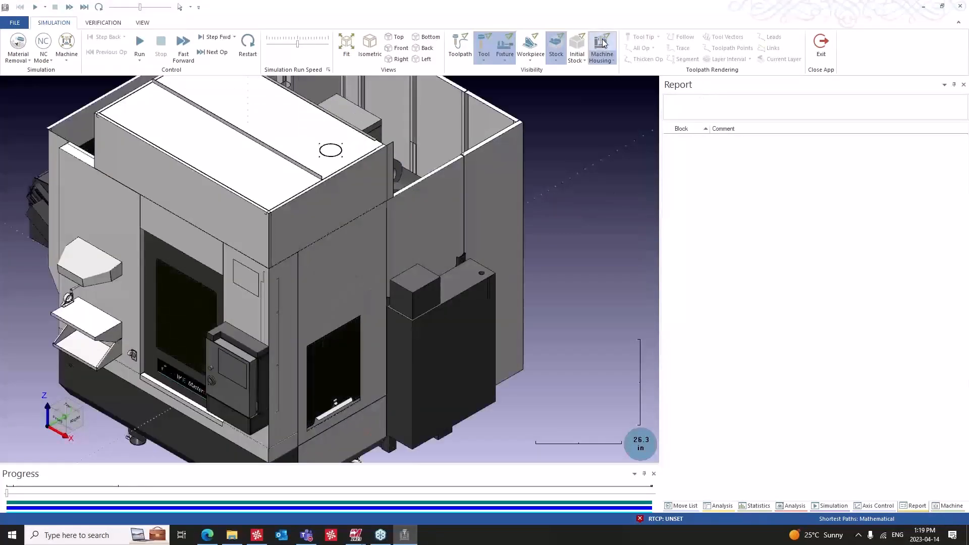
click(604, 43)
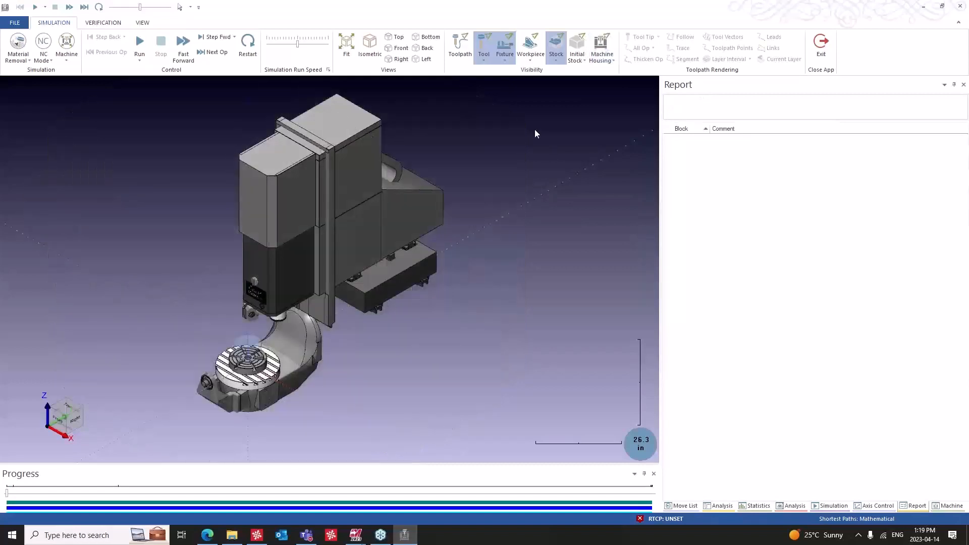
Inspect the rotor workpiece inside the translucent stock on the table and hide the workpiece again.
click(556, 46)
scroll(262, 358, down, 1)
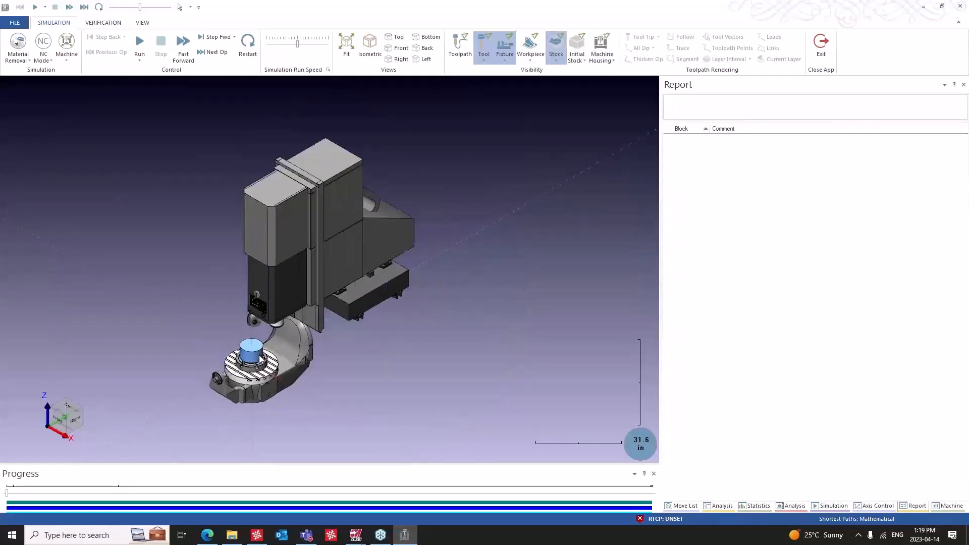
scroll(262, 358, up, 8)
click(556, 39)
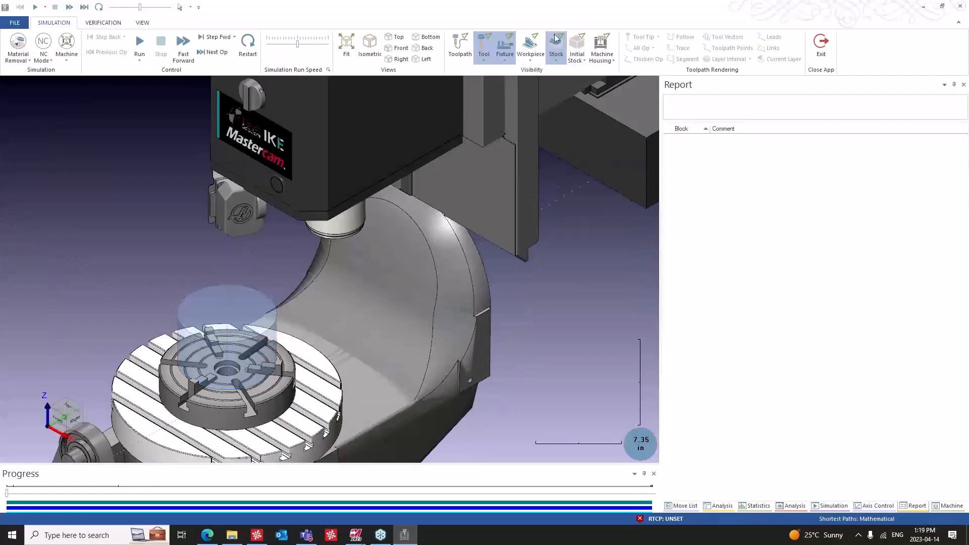
click(530, 43)
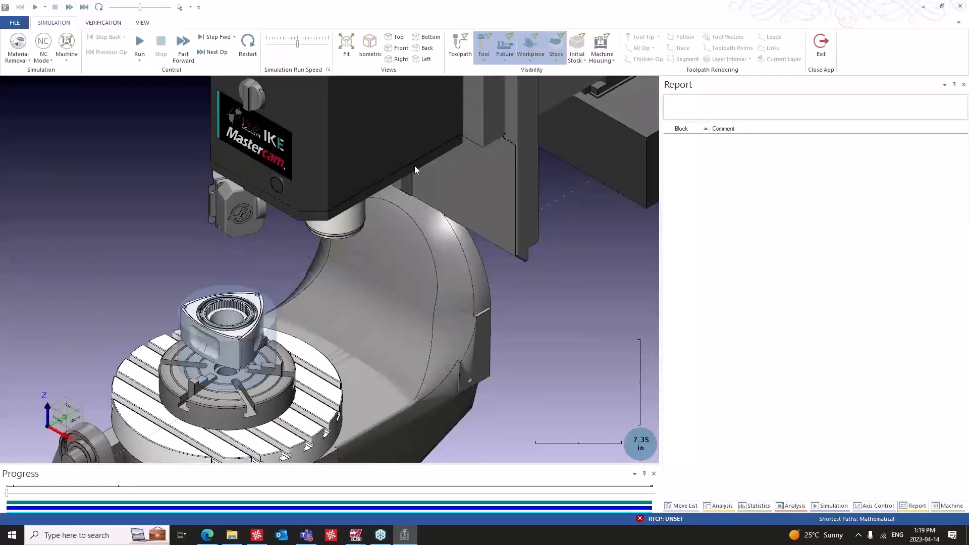
mouse_move(240, 310)
middle_down()
mouse_move(204, 270)
mouse_move(255, 307)
middle_up()
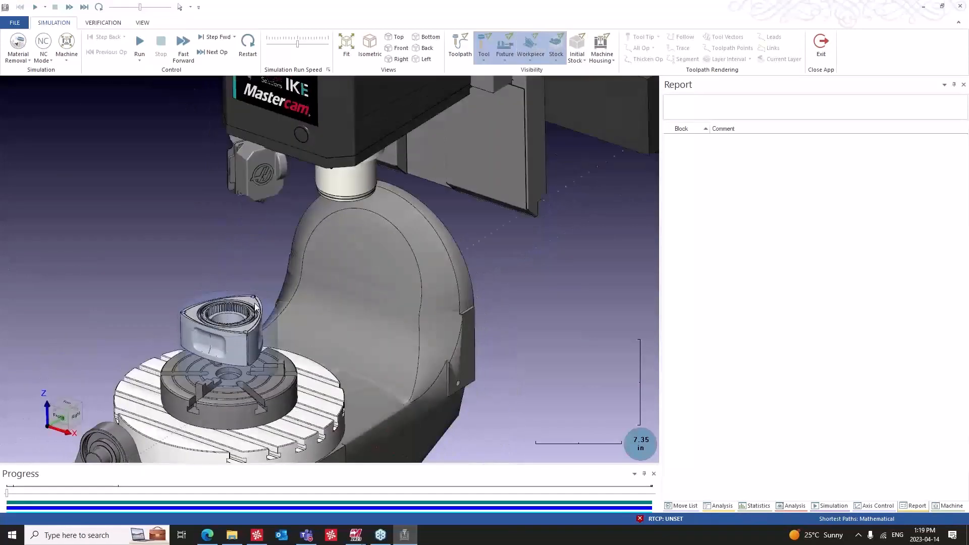
scroll(238, 335, down, 2)
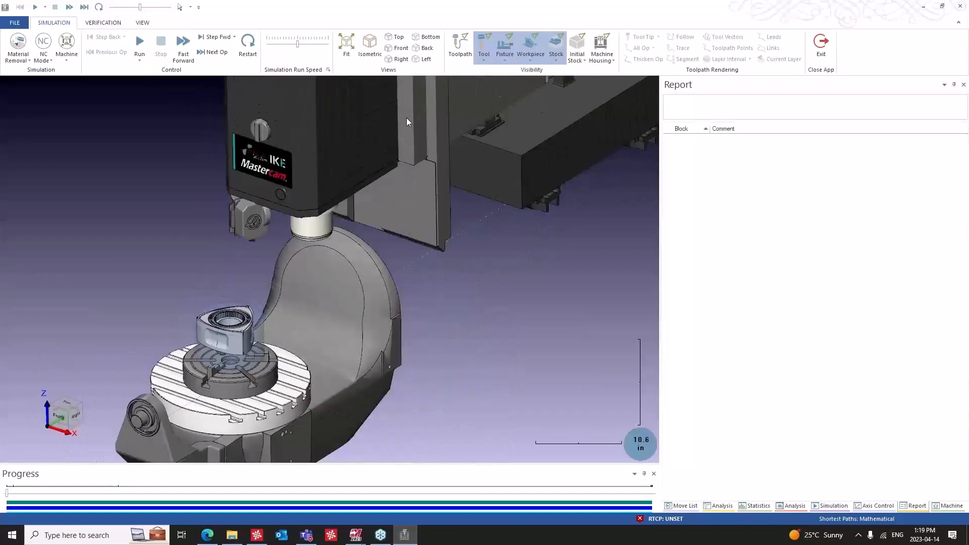
click(539, 46)
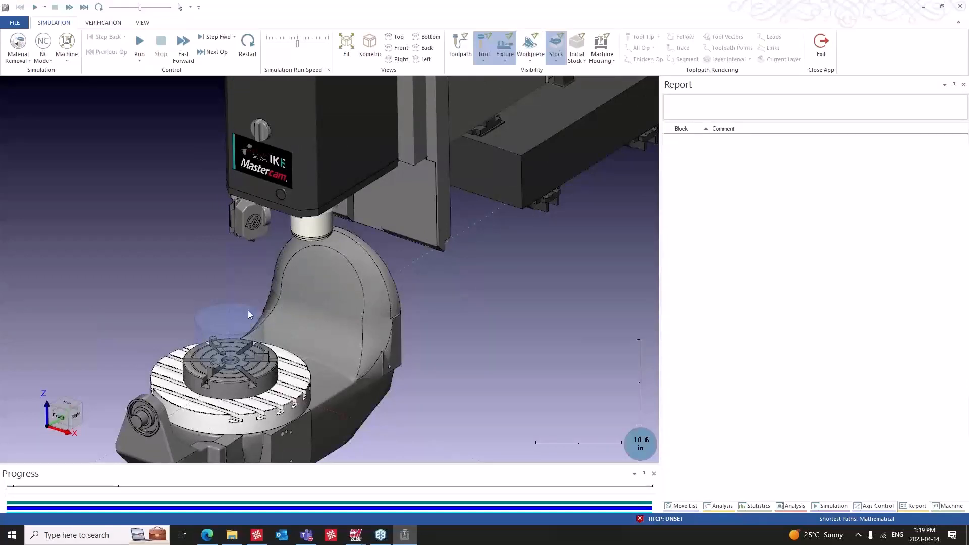
Toggle the fixture's visibility off and back on, and display the stock as an opaque solid.
click(505, 45)
click(505, 45)
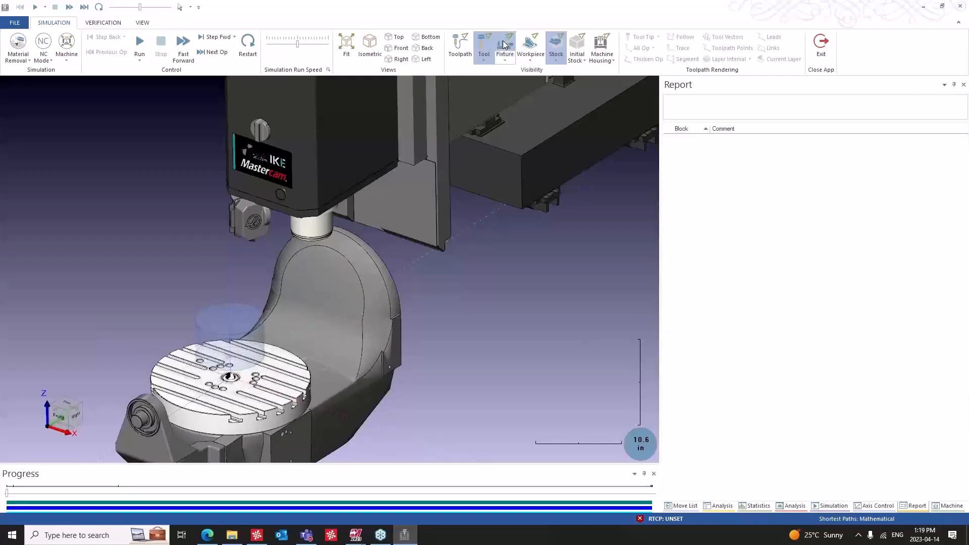
click(504, 45)
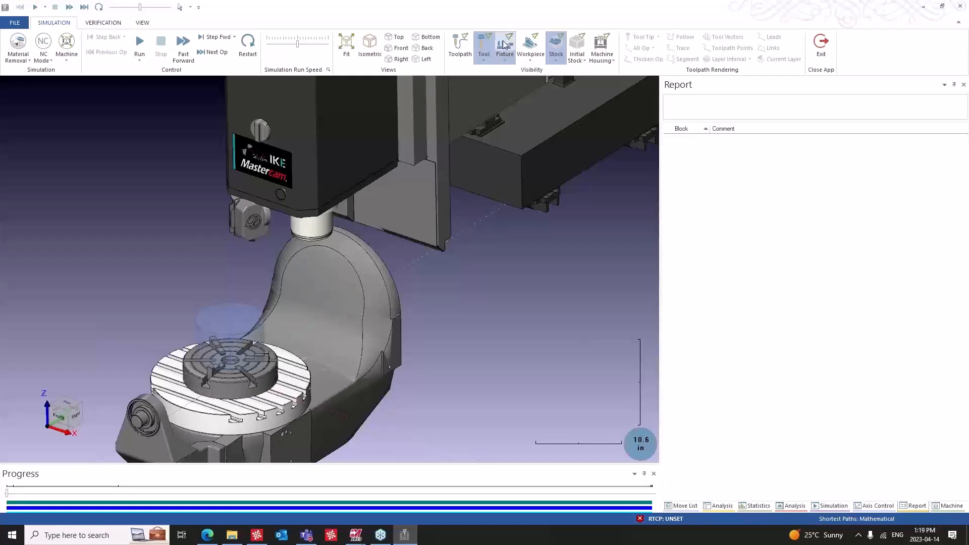
click(557, 46)
click(557, 45)
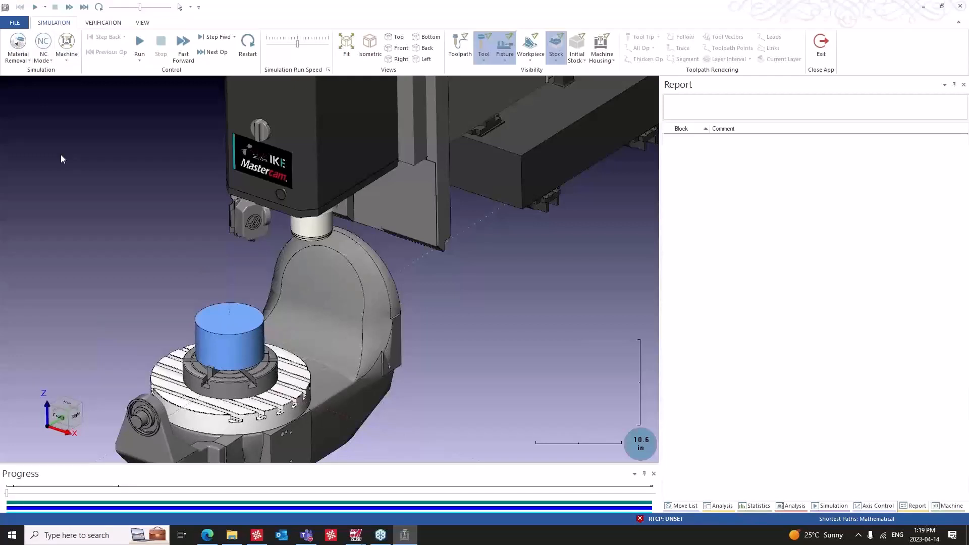
View the simulation in Workpiece/Stock mode and in Tool mode, and return to Machine mode.
click(44, 47)
click(45, 46)
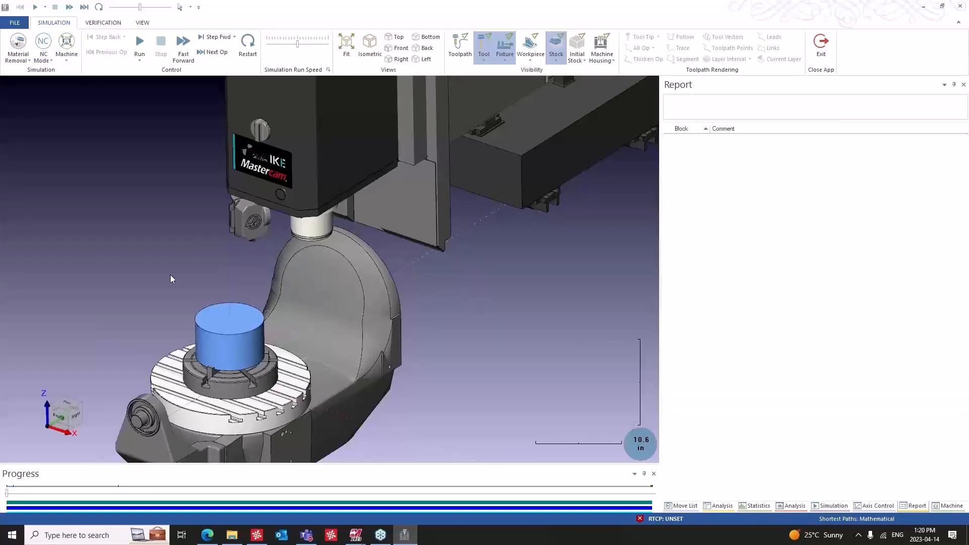
click(66, 44)
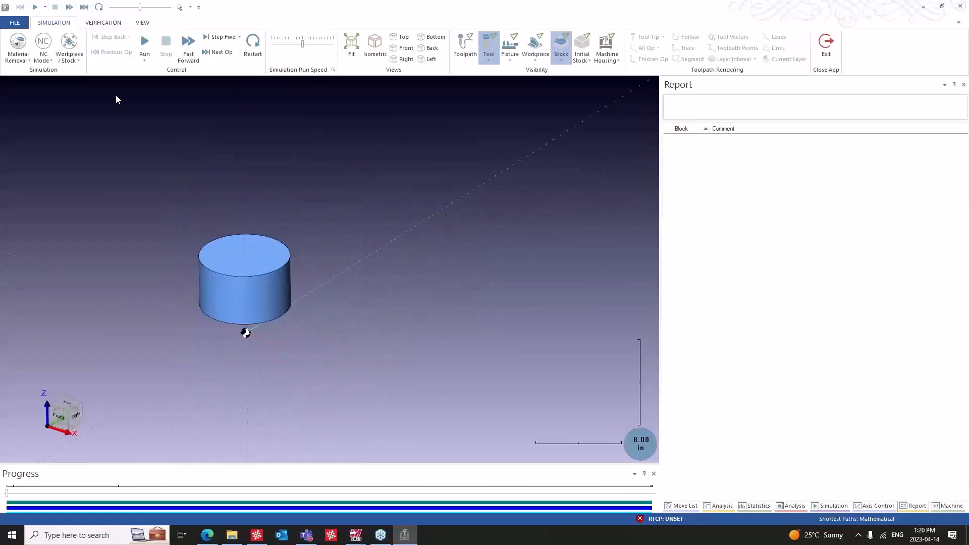
click(76, 50)
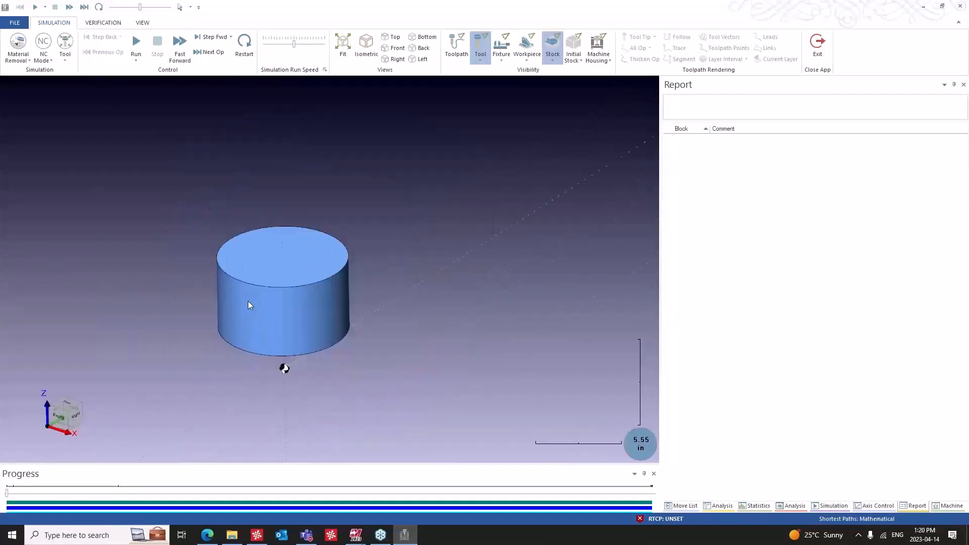
scroll(249, 305, up, 2)
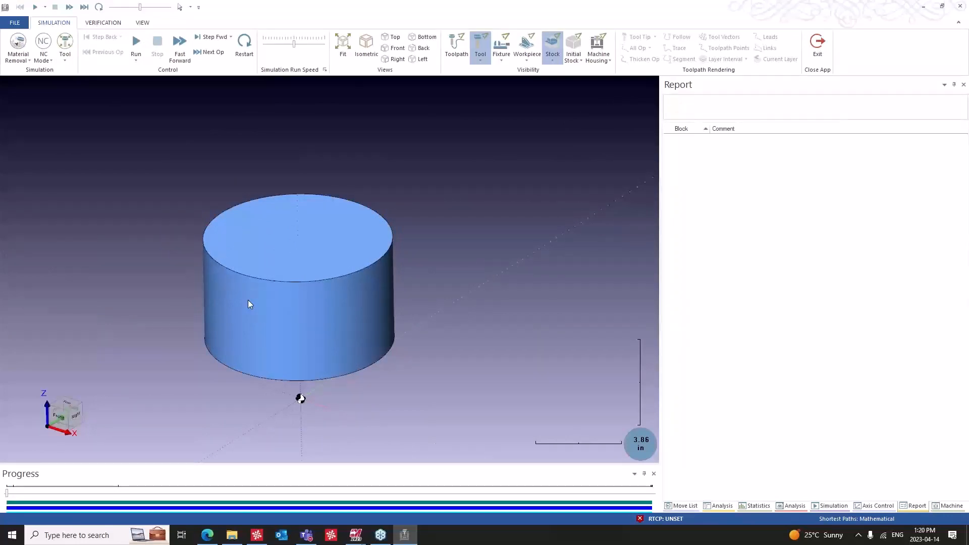
click(78, 55)
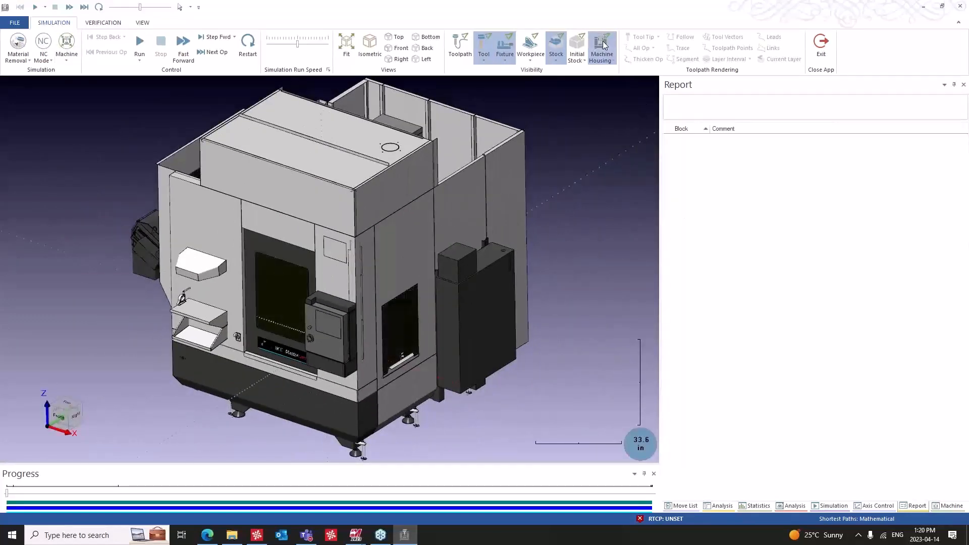
Toggle the housing in Machine mode, leaving it hidden so the spindle and rotary table stay exposed.
click(602, 46)
click(604, 45)
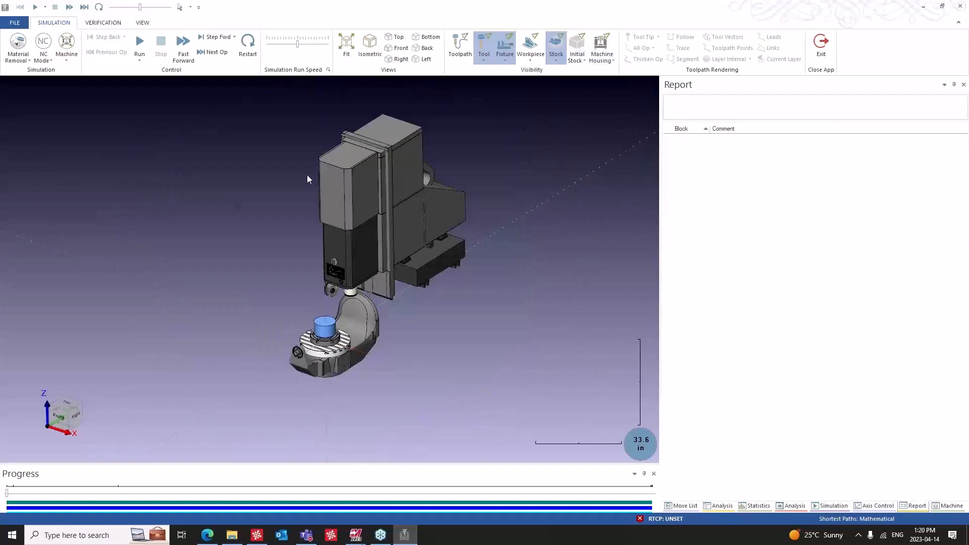
middle_drag(309, 177, 279, 195)
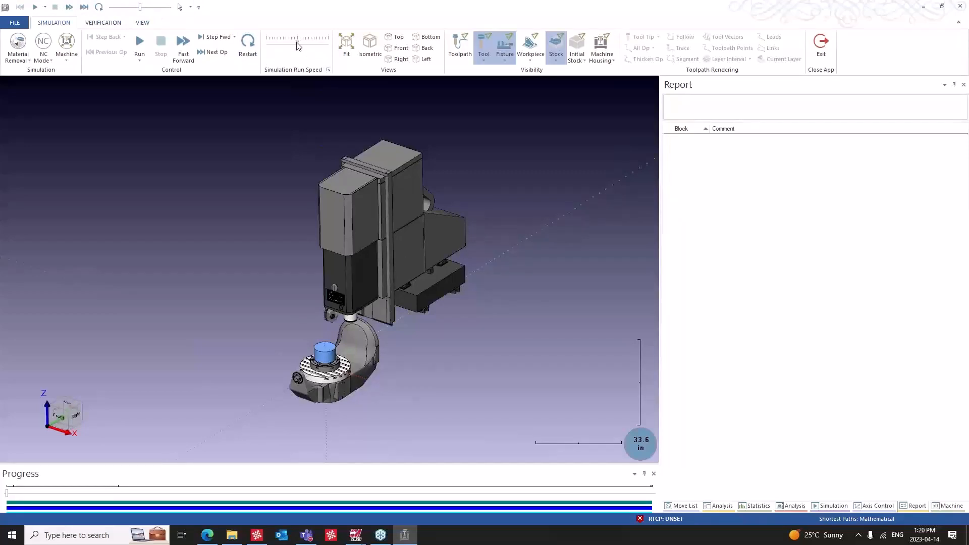
Set the simulation run speed to a value between Normal and Fast.
drag(298, 44, 289, 44)
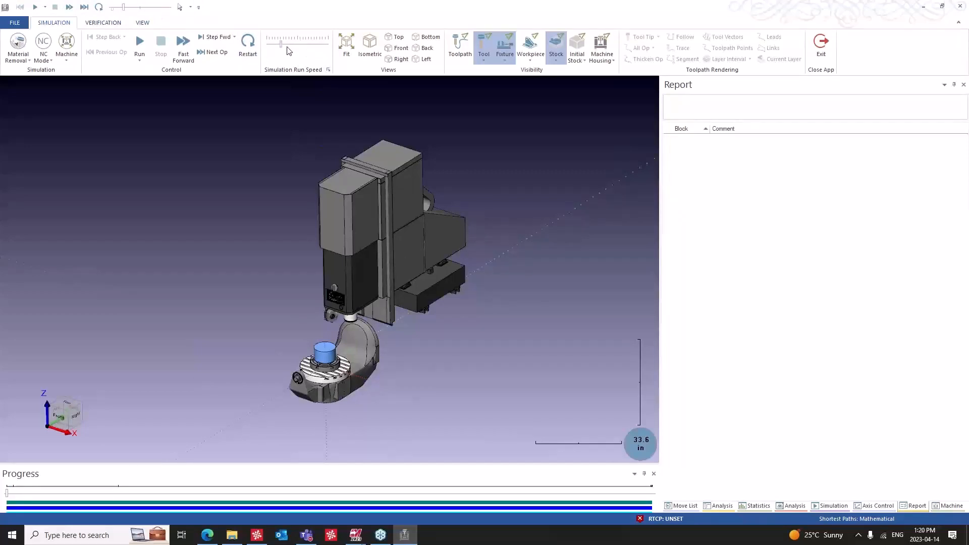
click(328, 69)
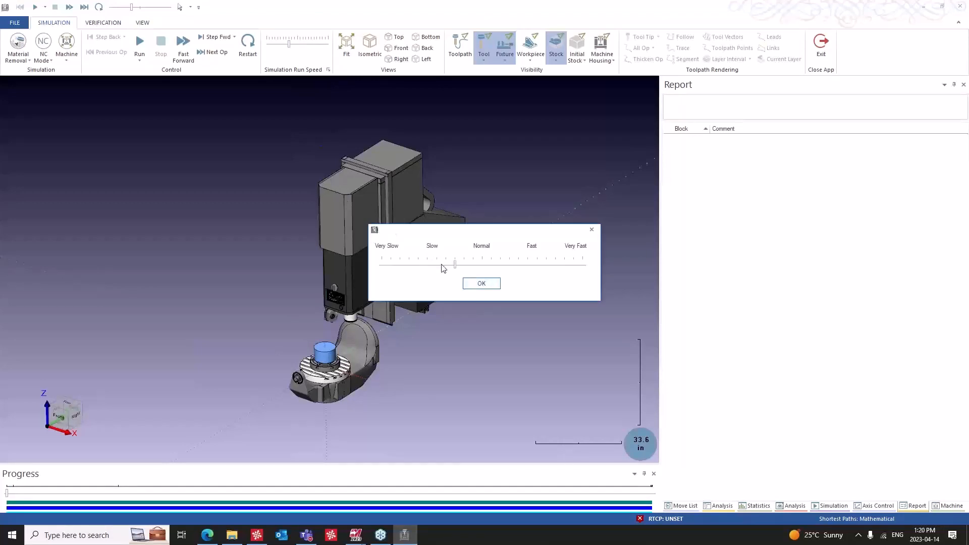
drag(455, 265, 518, 274)
click(492, 284)
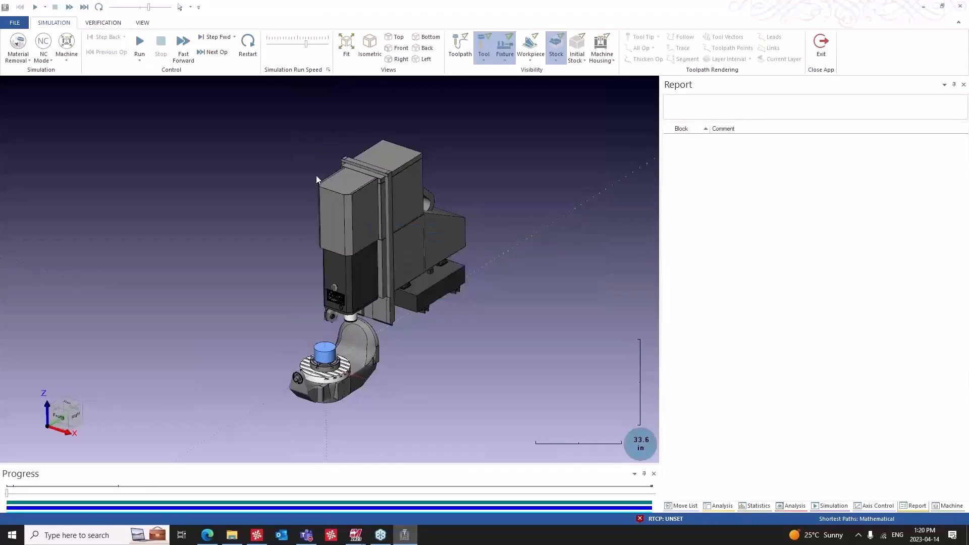
Examine the docking pane and capture options, the Report pane and the material removal verification tools.
click(143, 22)
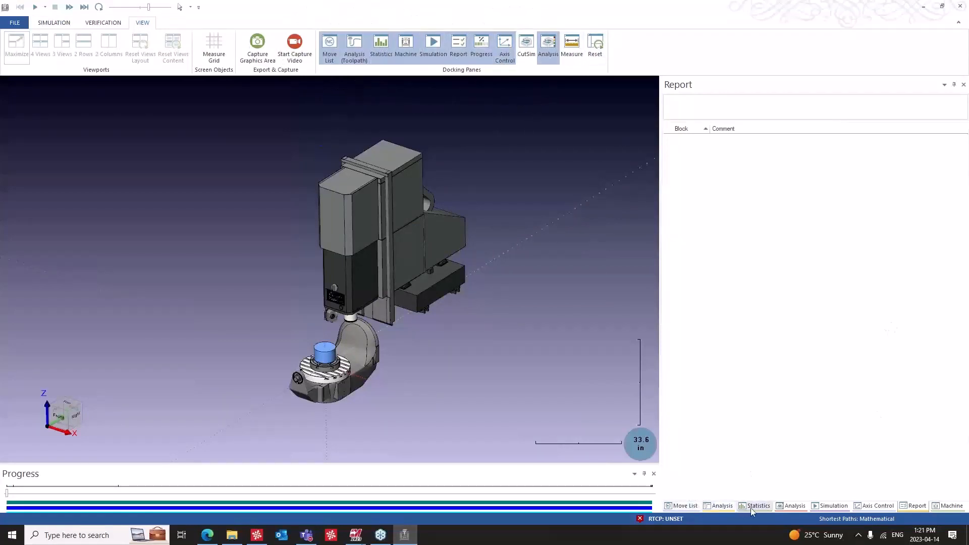
click(908, 505)
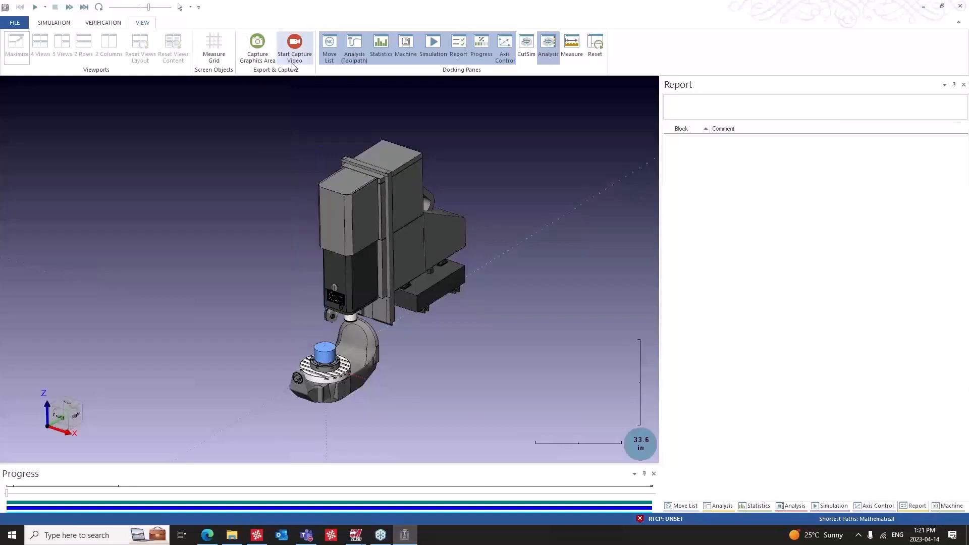
click(54, 24)
click(90, 24)
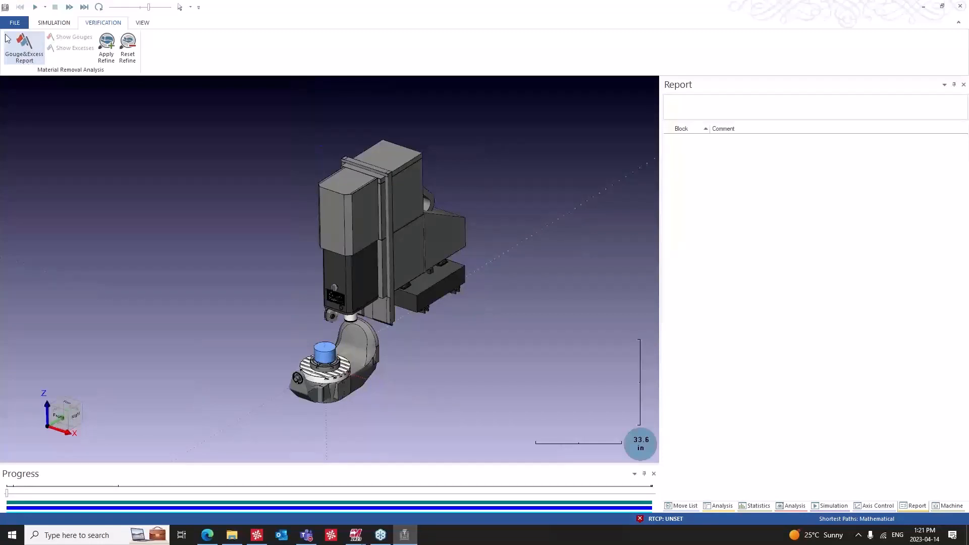
scroll(321, 378, down, 2)
scroll(321, 377, up, 5)
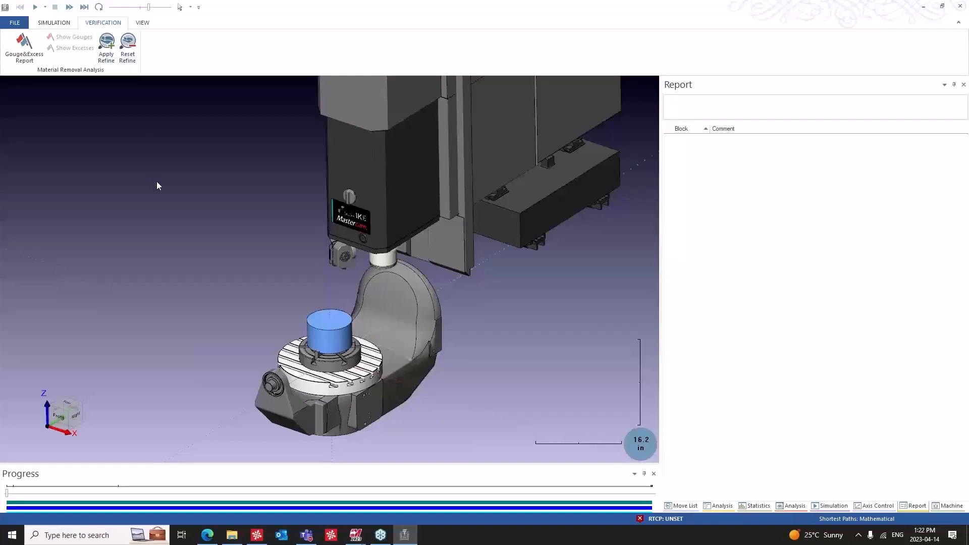
Open the Simulation Information page to check the display units, collision detection and proximity alert settings.
click(15, 23)
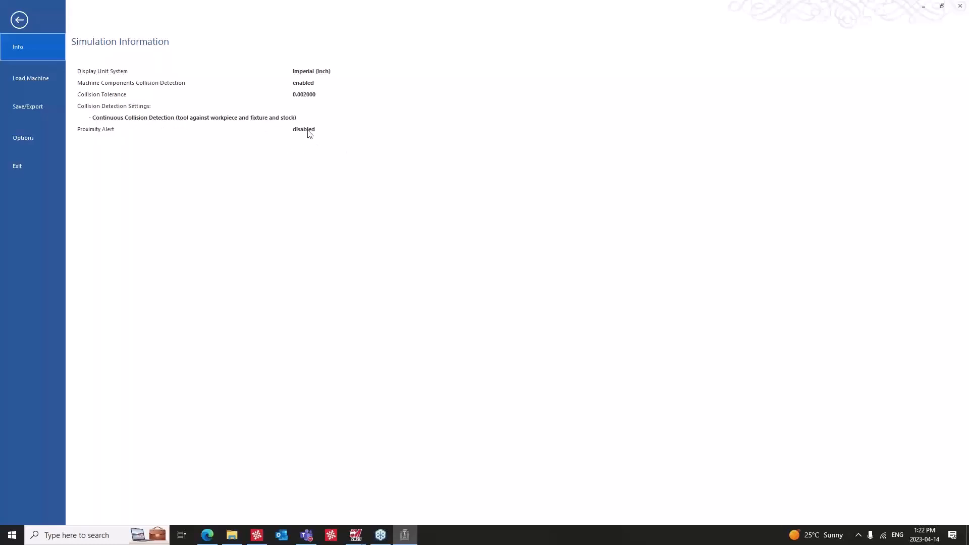
Examine the Load Machine page and the Save Machine, Create Presentation and Save Stock Material export options.
click(41, 79)
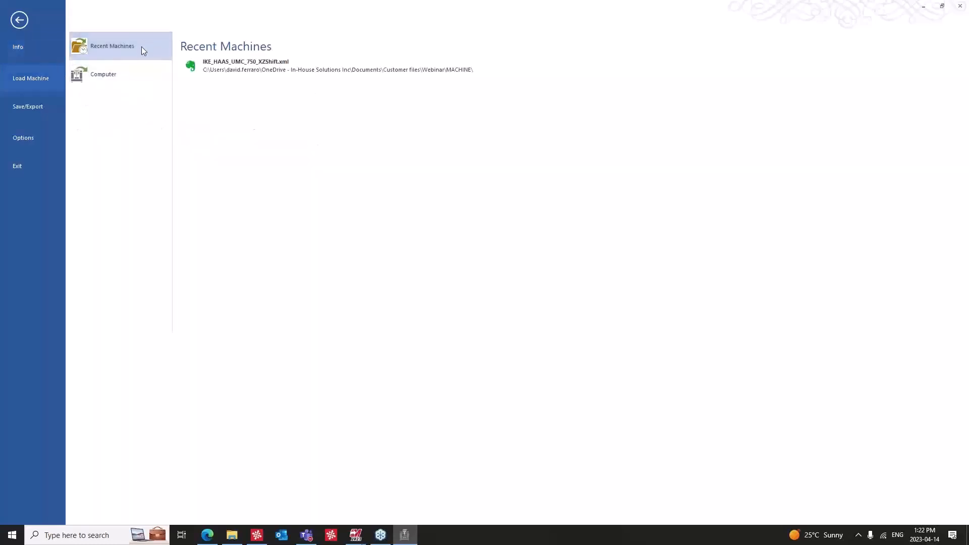
click(24, 105)
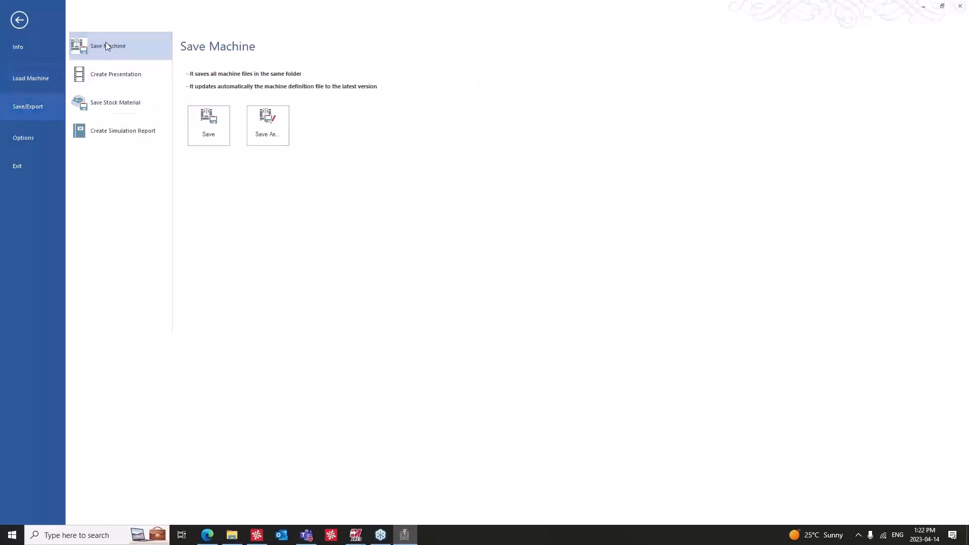
click(115, 75)
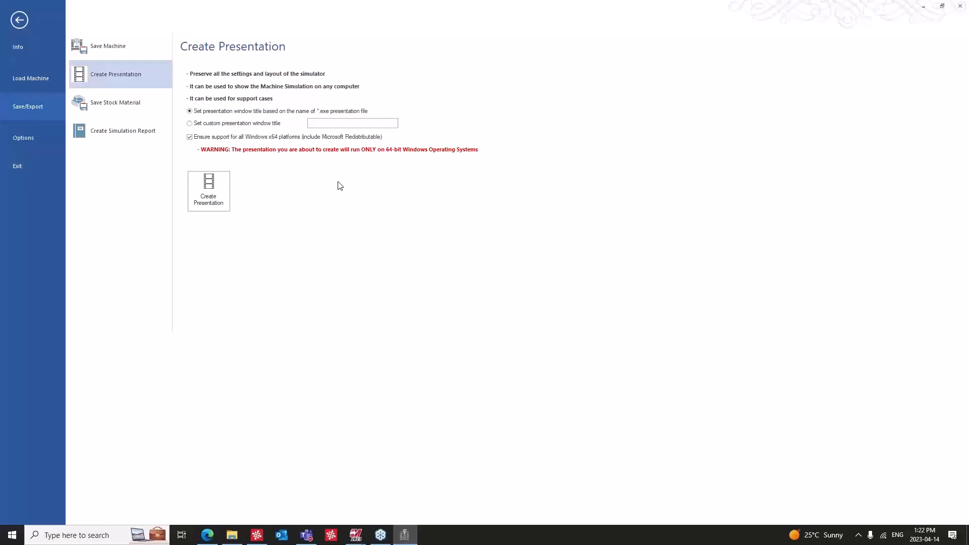
click(132, 104)
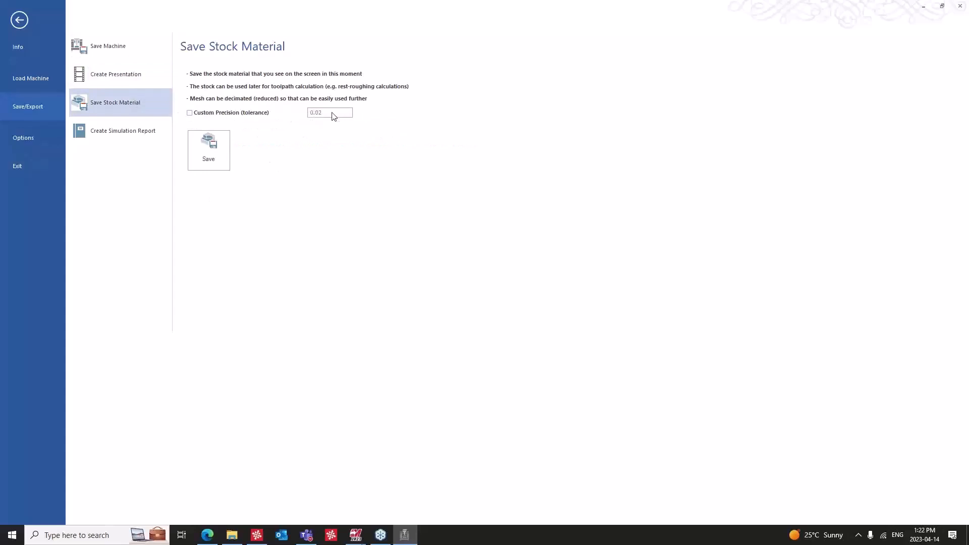
Check the simulation report export and the file name and folder it proposes, leaving without saving.
click(110, 132)
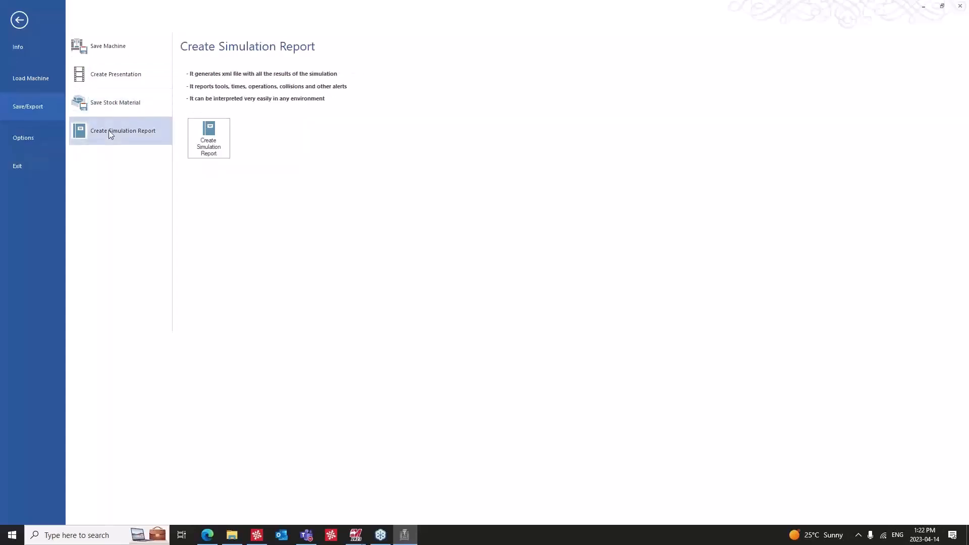
click(212, 143)
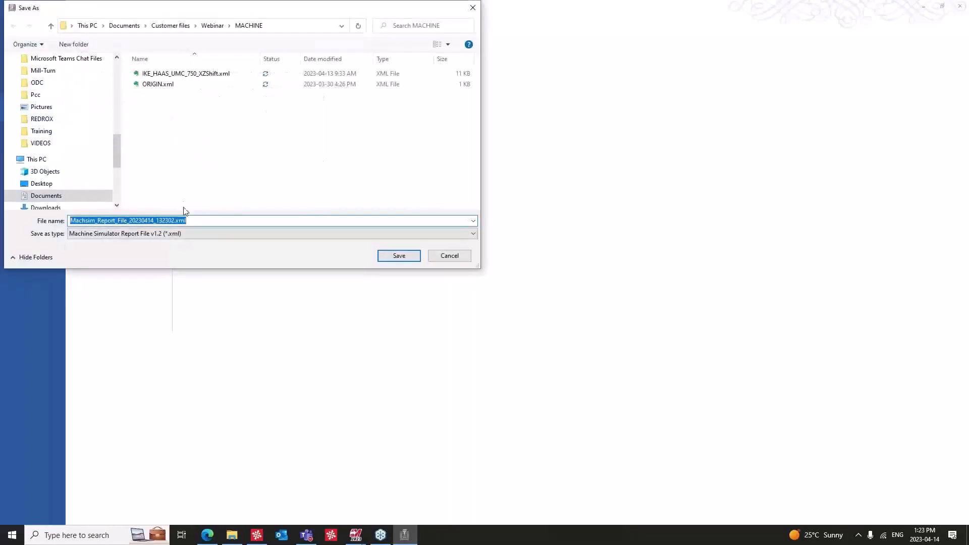
click(194, 223)
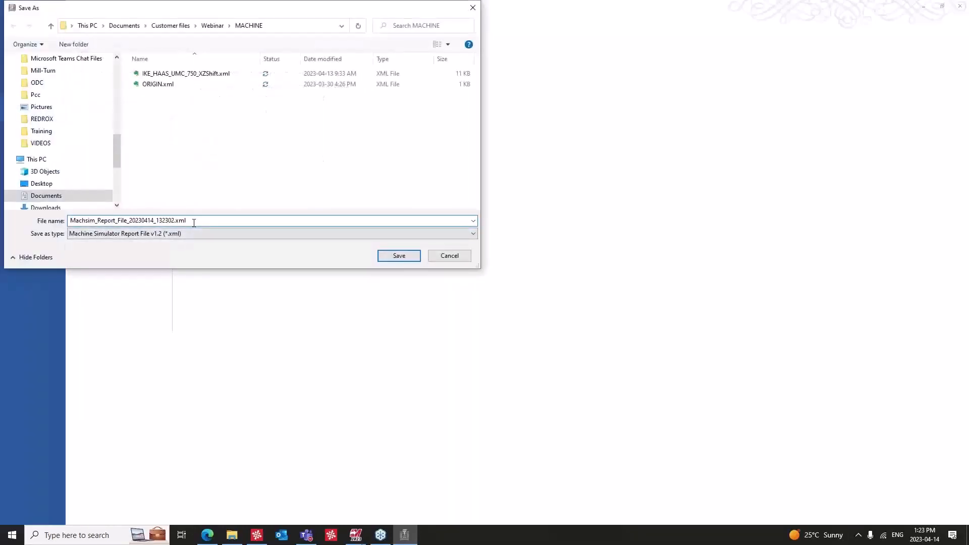
drag(193, 222, 144, 225)
click(434, 261)
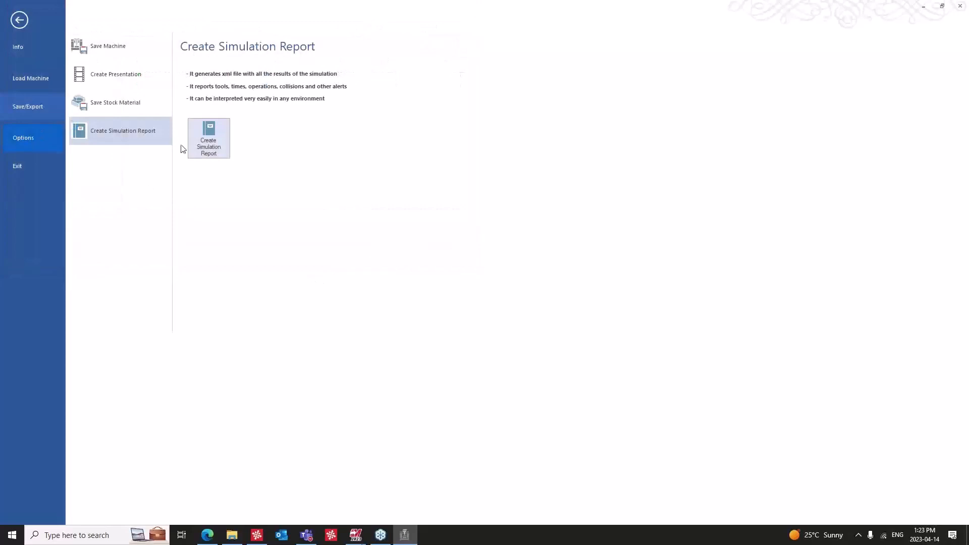
Examine the simulation properties in the simulator options, including popup notifications, component outlines, spindle arrows and toolpath backplot line thickness.
drag(459, 94, 331, 95)
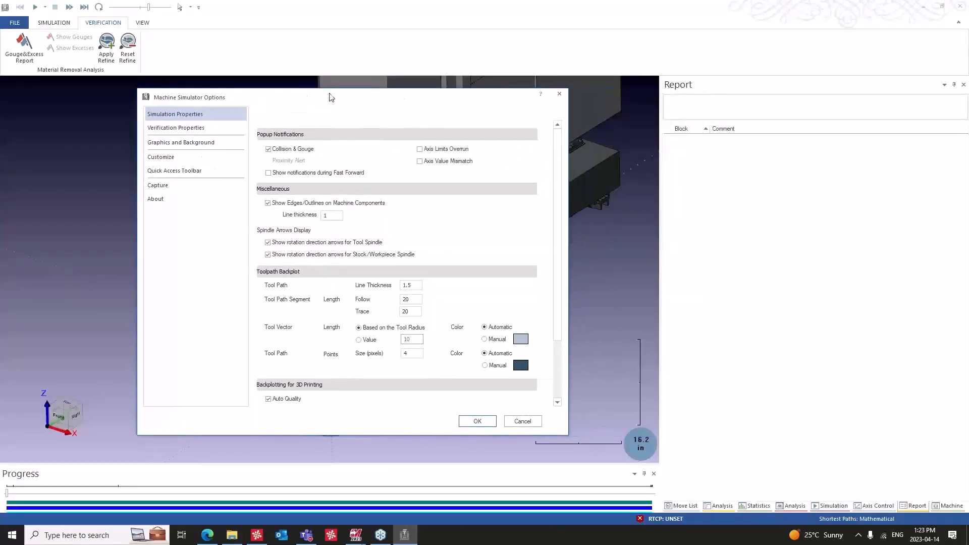
click(177, 129)
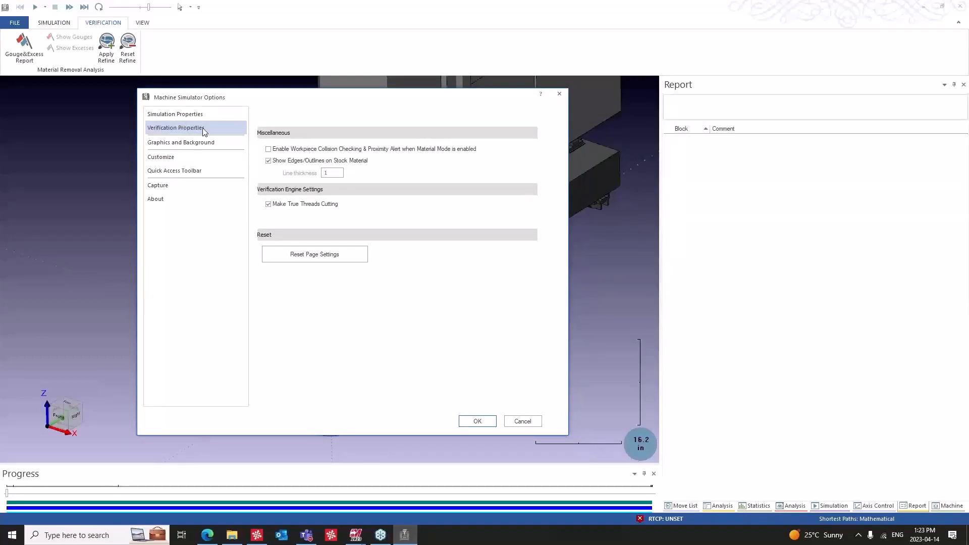
click(201, 115)
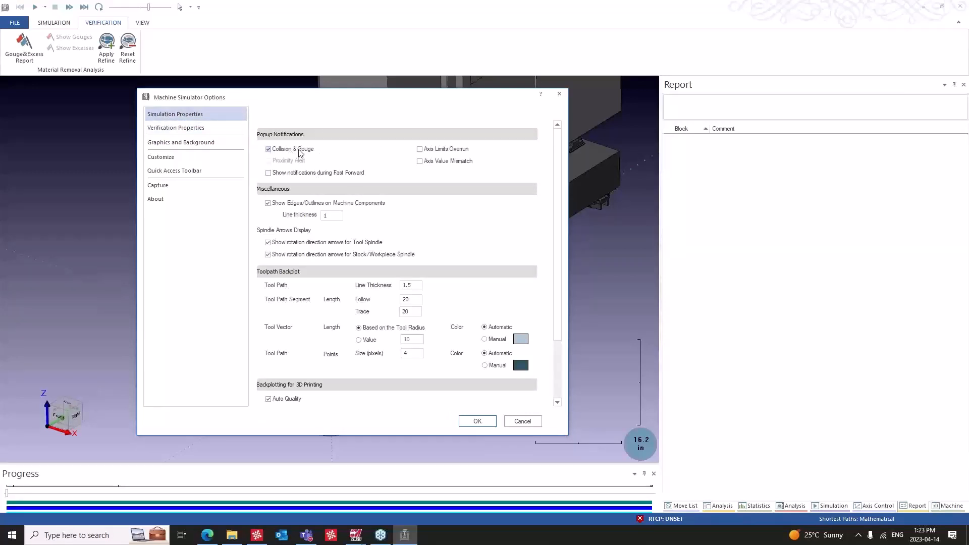
click(280, 173)
scroll(357, 284, down, 2)
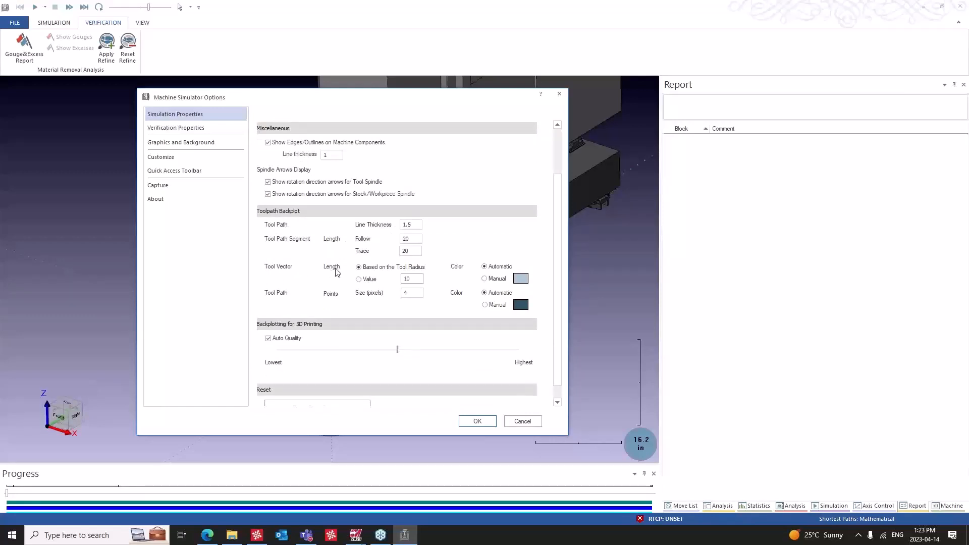
click(414, 224)
scroll(348, 252, down, 1)
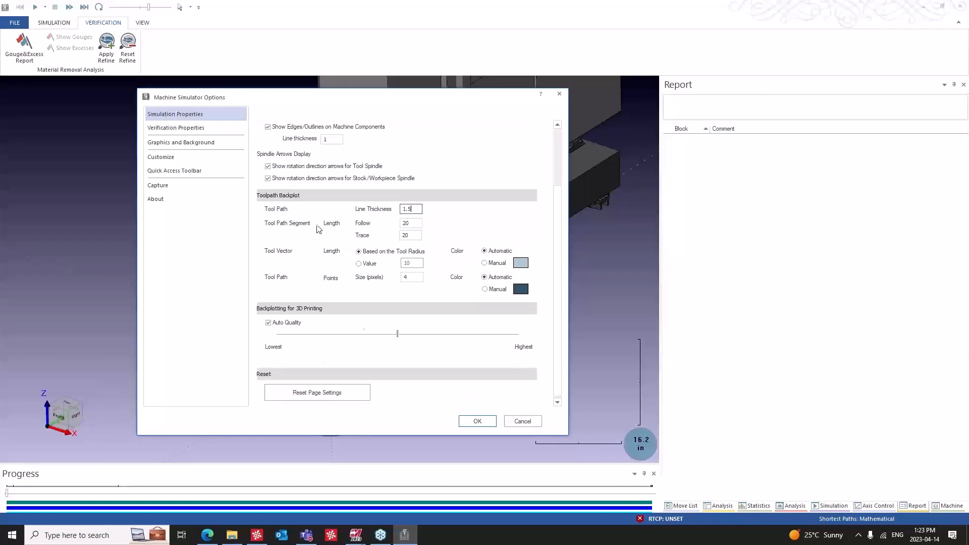
Enable workpiece collision checking and proximity alert for Material Mode in the verification properties.
click(201, 128)
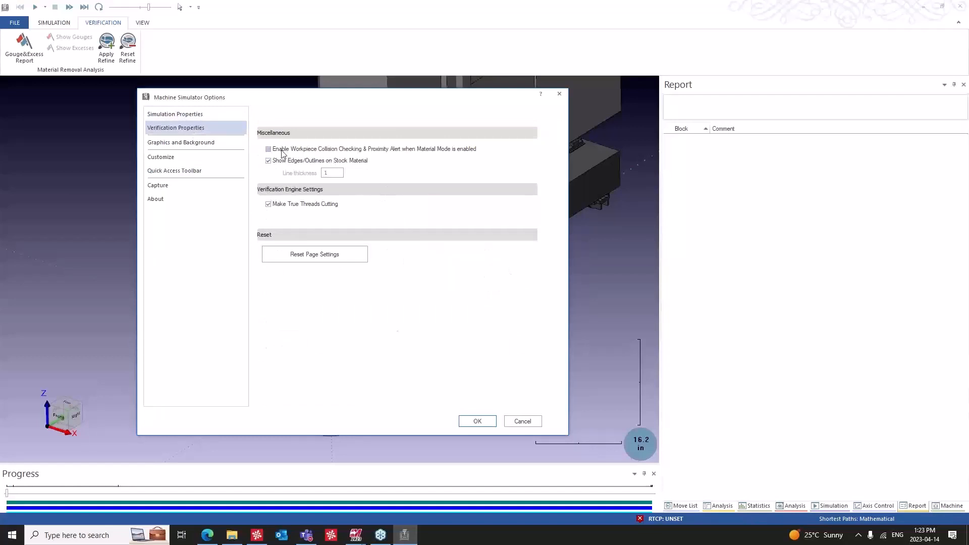
click(302, 150)
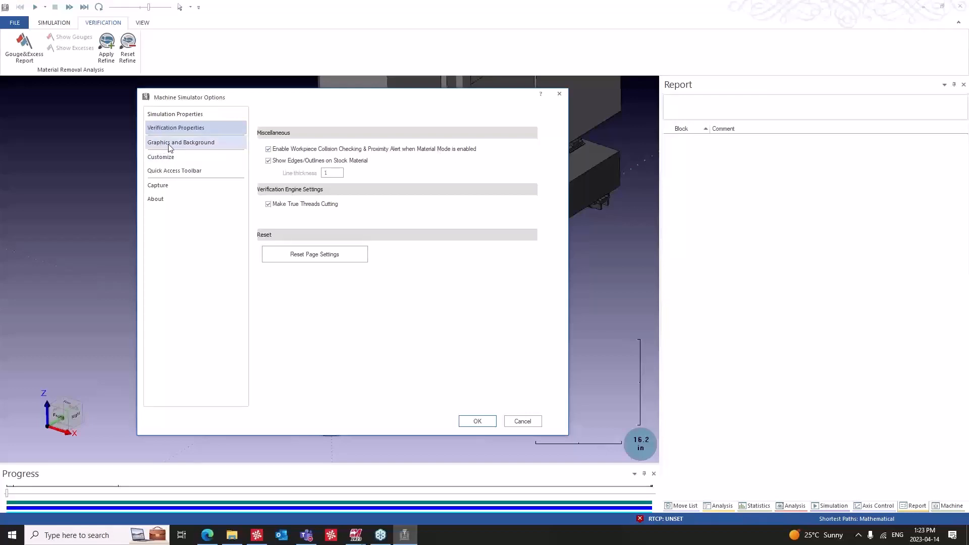
Examine the graphics and background options, previewing the measure grid and leaving it off.
click(189, 143)
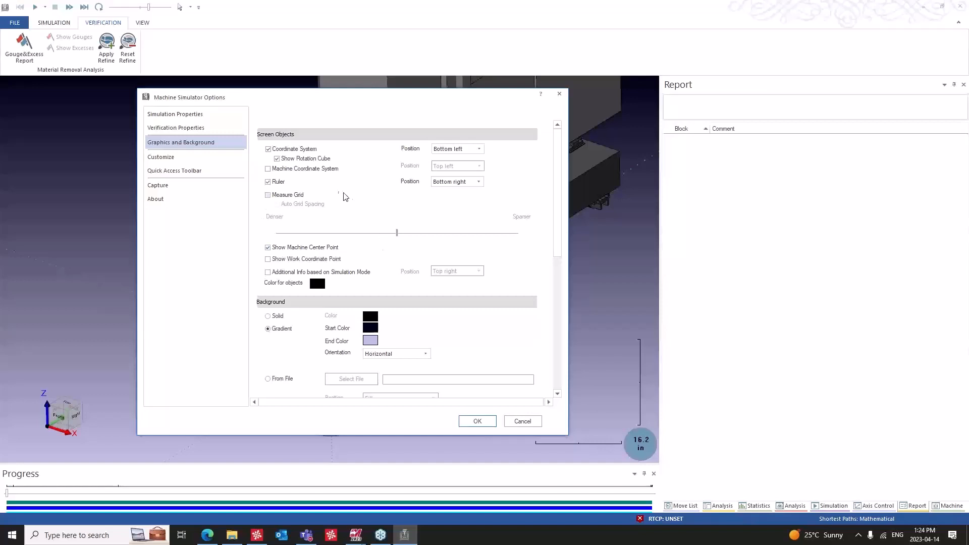
scroll(387, 270, down, 1)
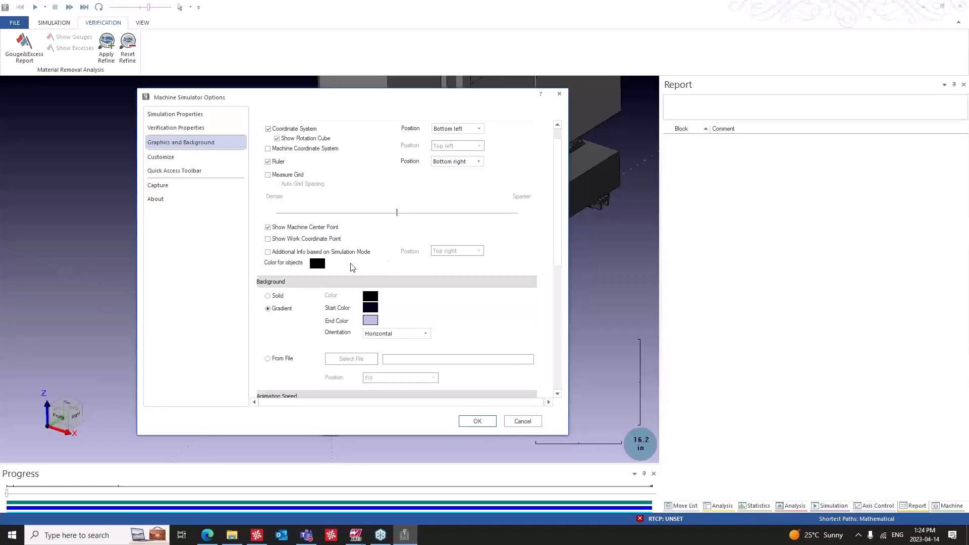
click(268, 175)
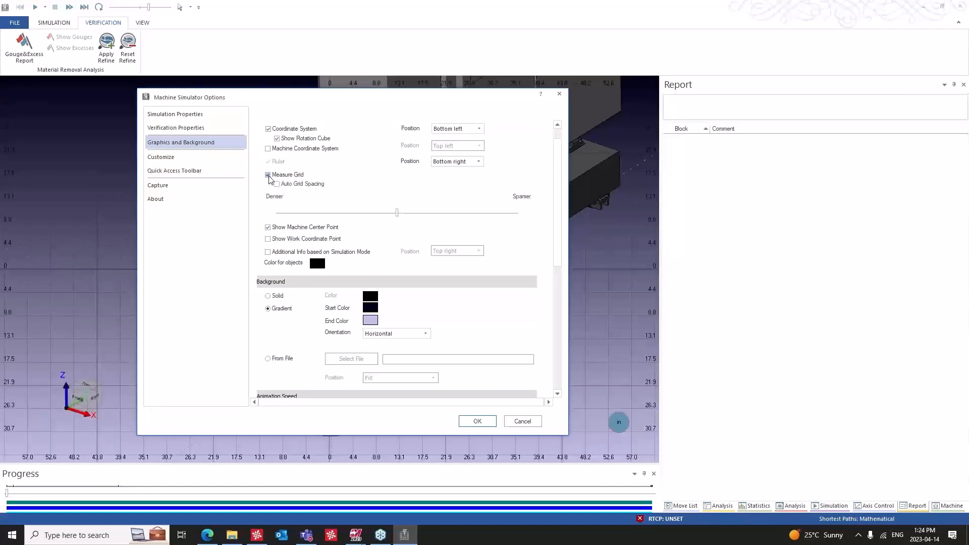
click(268, 175)
scroll(303, 253, down, 2)
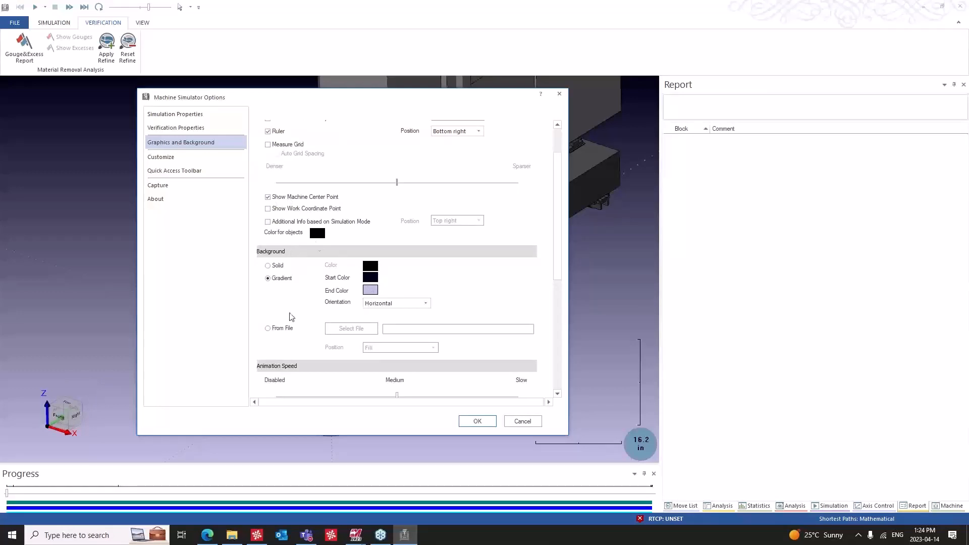
scroll(394, 387, down, 3)
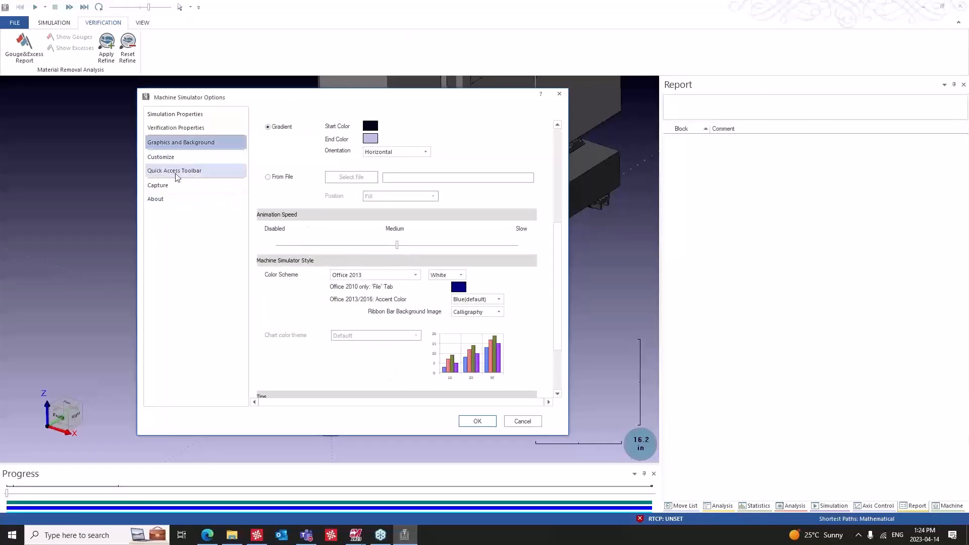
Examine the ribbon and Quick Access Toolbar customization pages, including the command lists and the Simulation tab's groups.
click(174, 159)
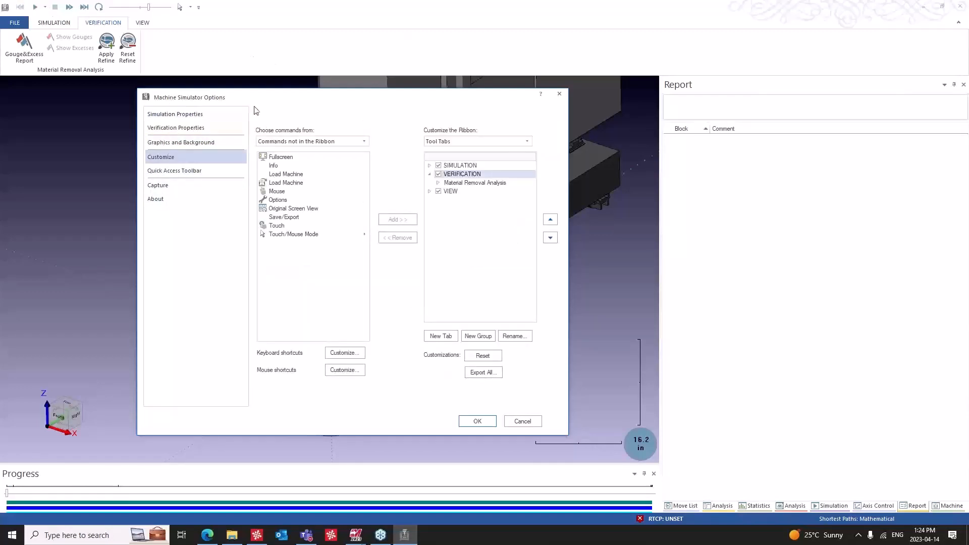
click(181, 173)
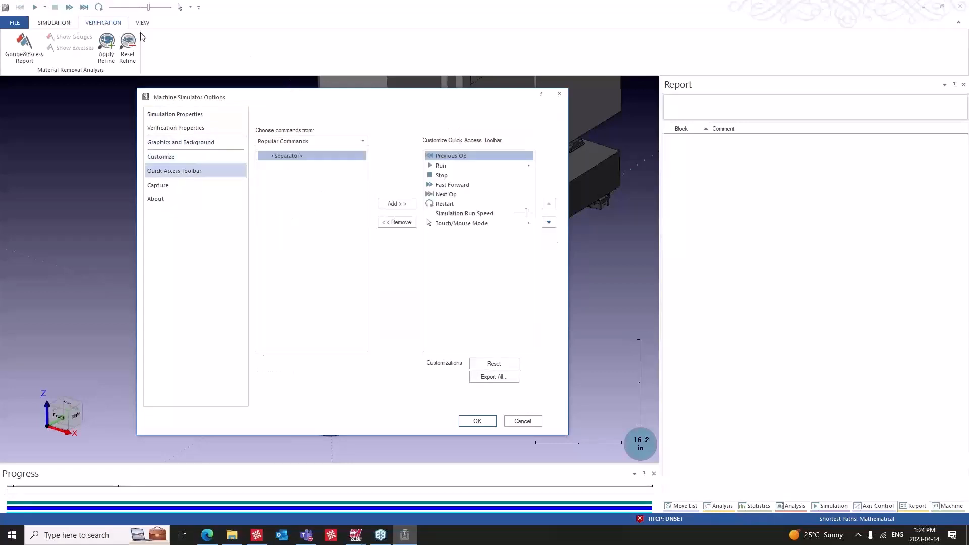
click(320, 142)
click(299, 115)
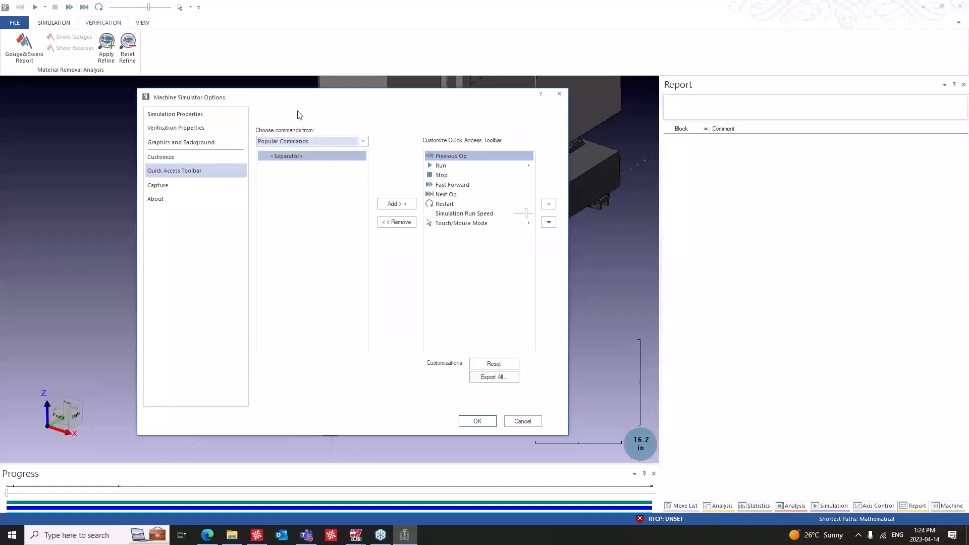
click(170, 157)
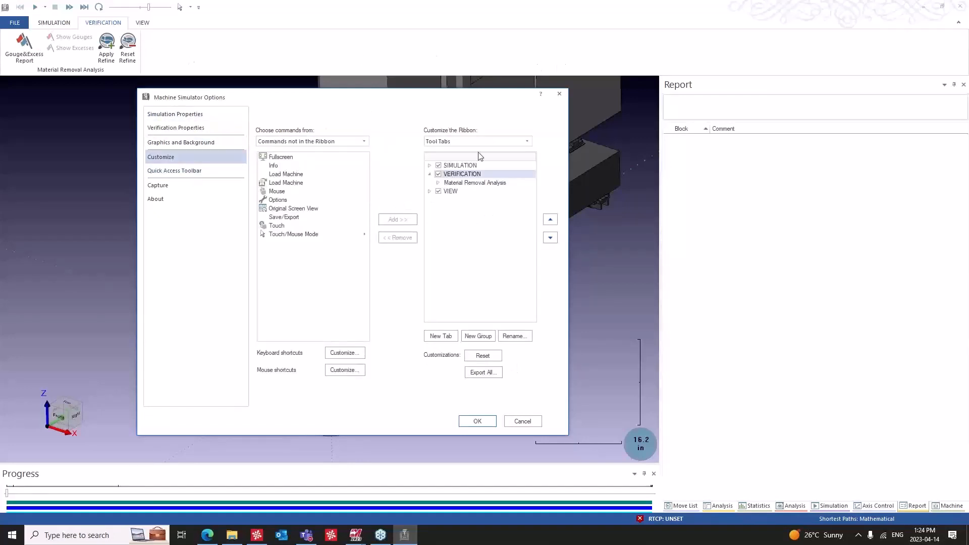
click(429, 166)
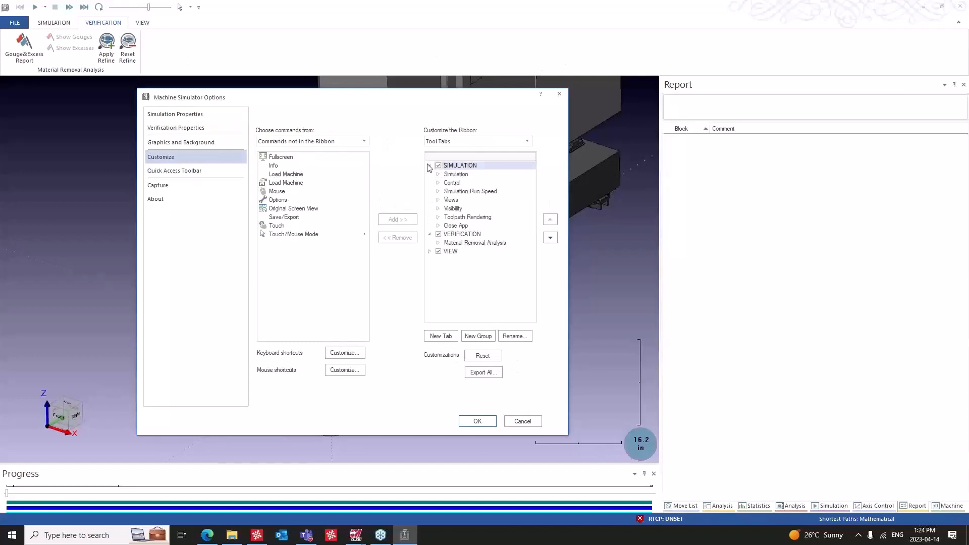
click(273, 142)
click(270, 147)
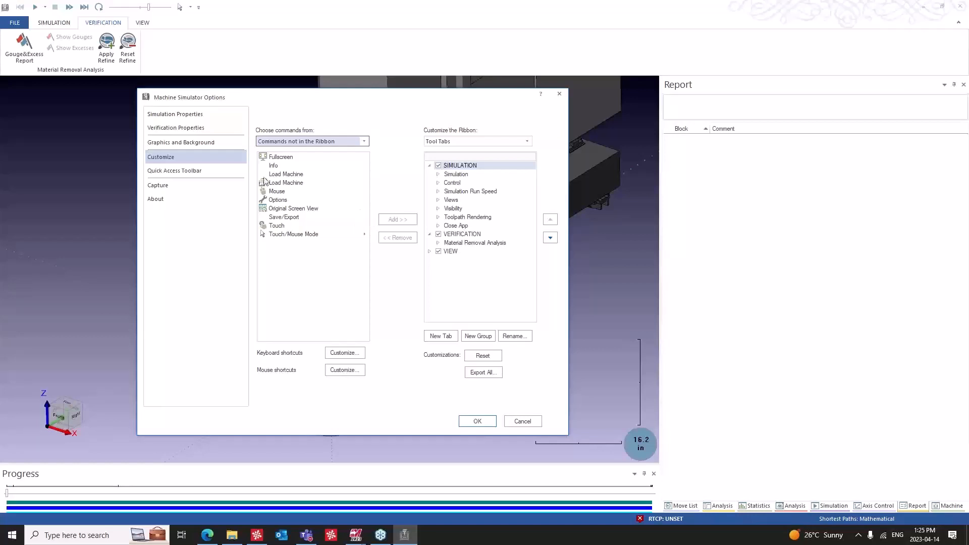
Review the image and video capture settings, including output location and recording frame rate, and apply the simulator options.
click(158, 187)
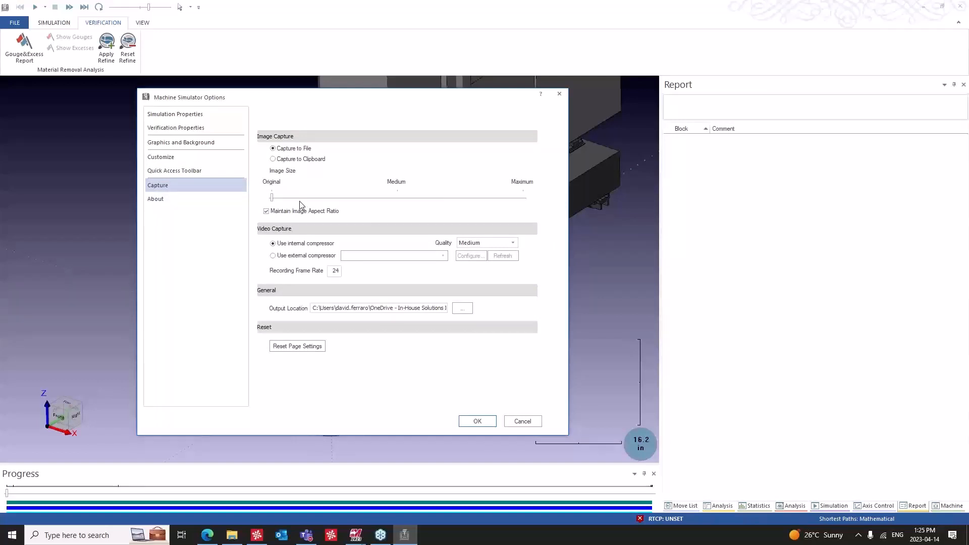
click(389, 306)
click(339, 270)
click(477, 421)
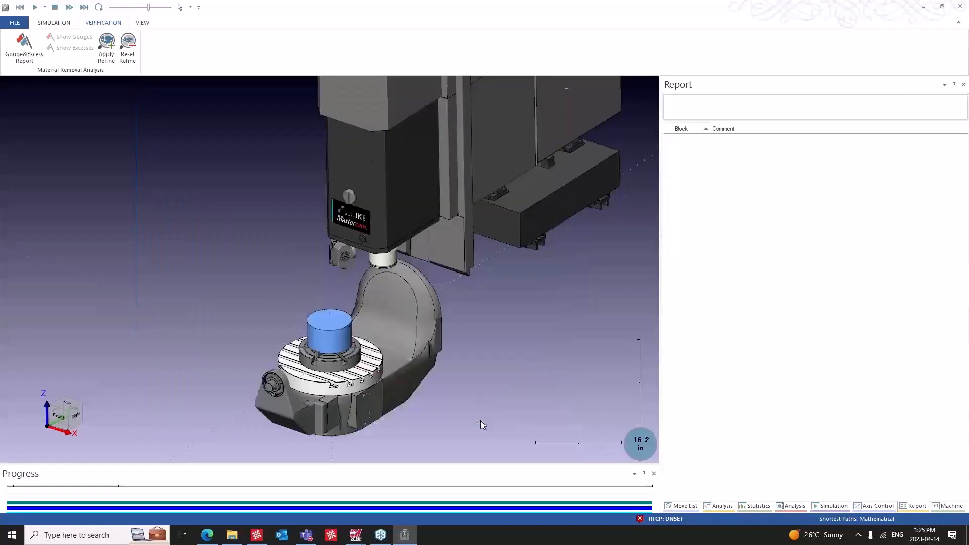
Show the Move List and widen its program code column to make the full NC lines readable.
click(143, 23)
click(681, 506)
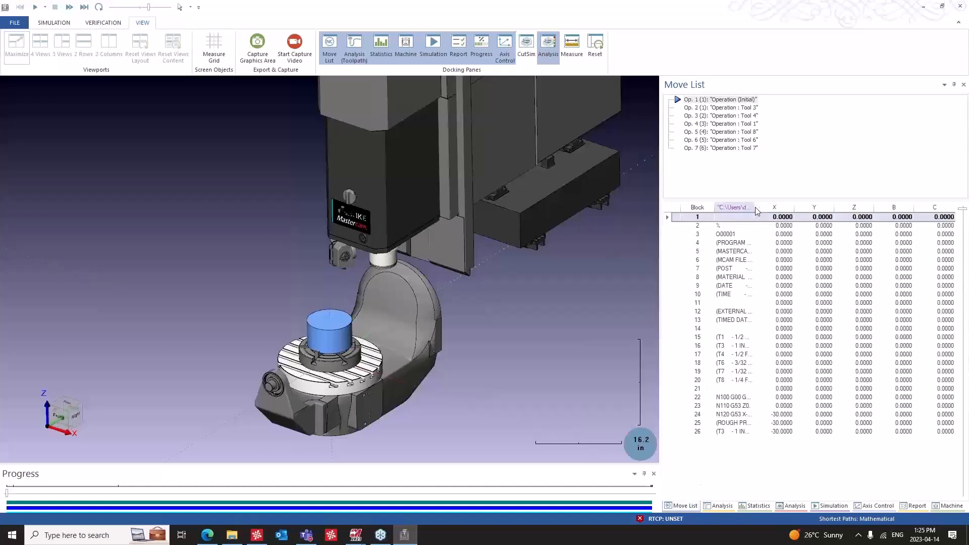
drag(754, 207, 899, 208)
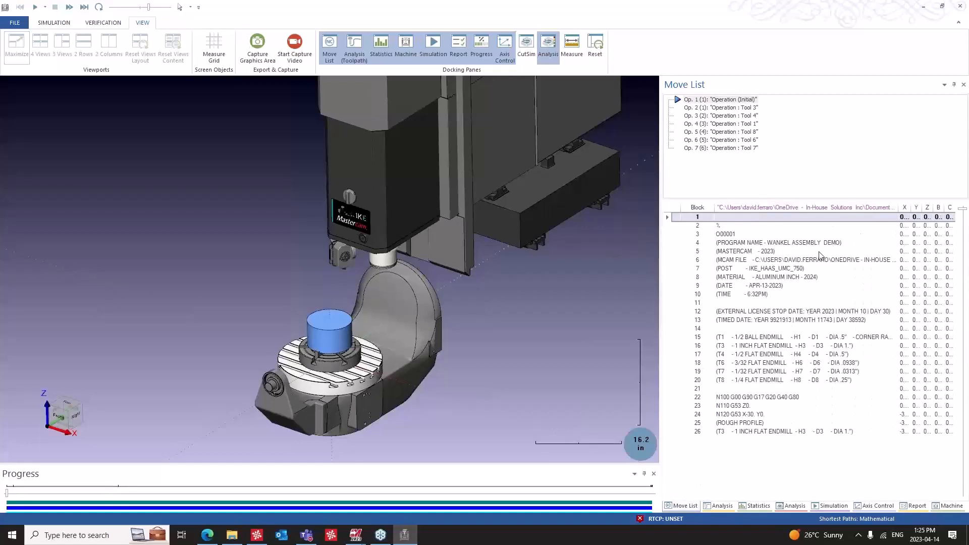
Step through the NC blocks into the Tool 3 operation, and jump the simulation between the Tool 4, Tool 3 and Tool 1 operations.
scroll(764, 300, down, 14)
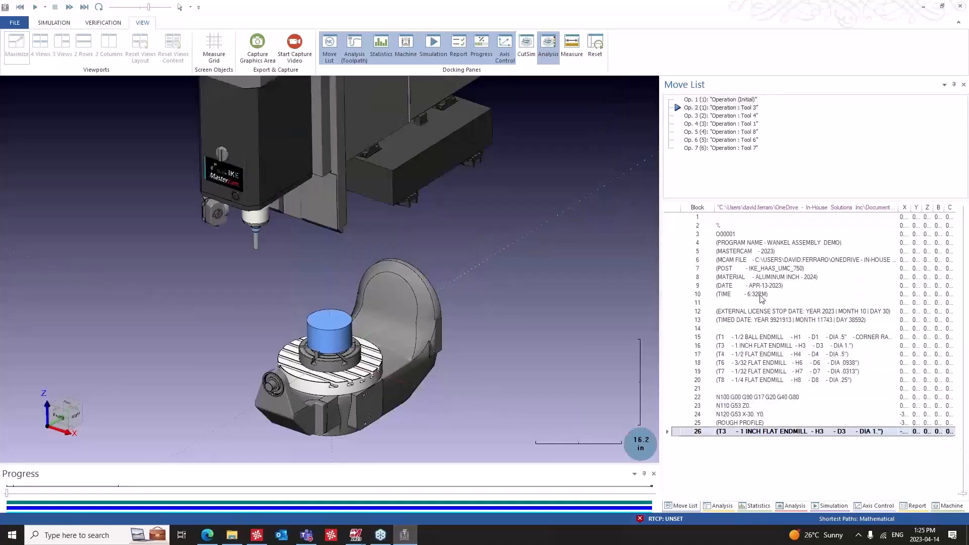
scroll(762, 300, down, 8)
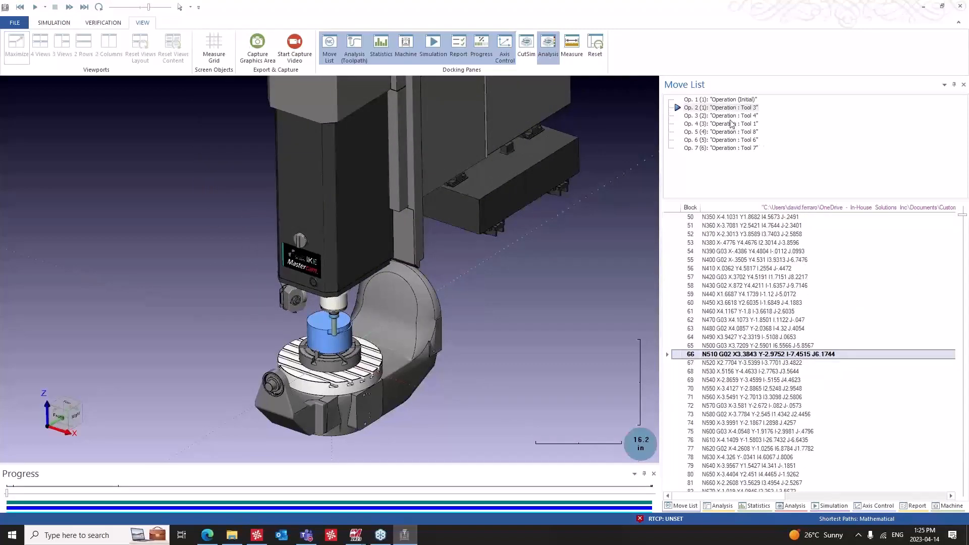
click(714, 116)
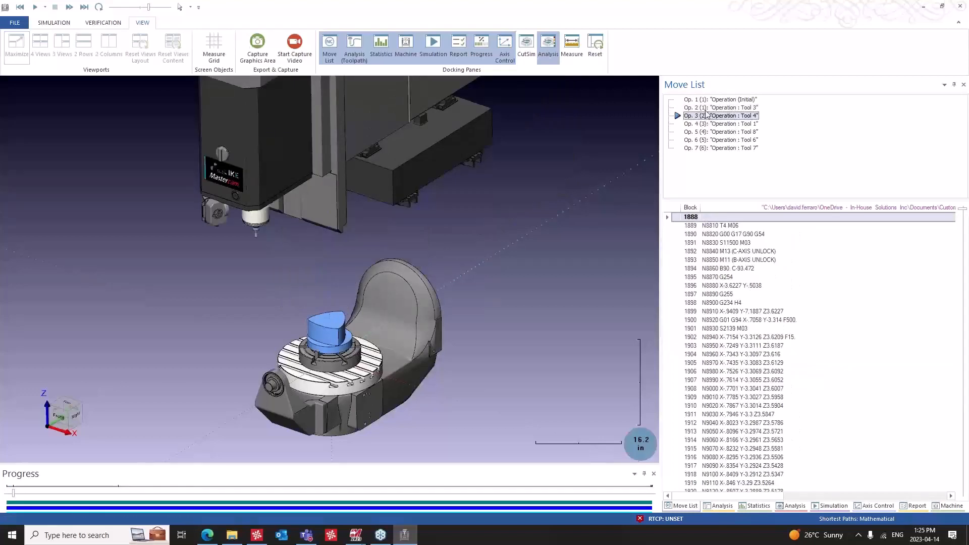
click(706, 108)
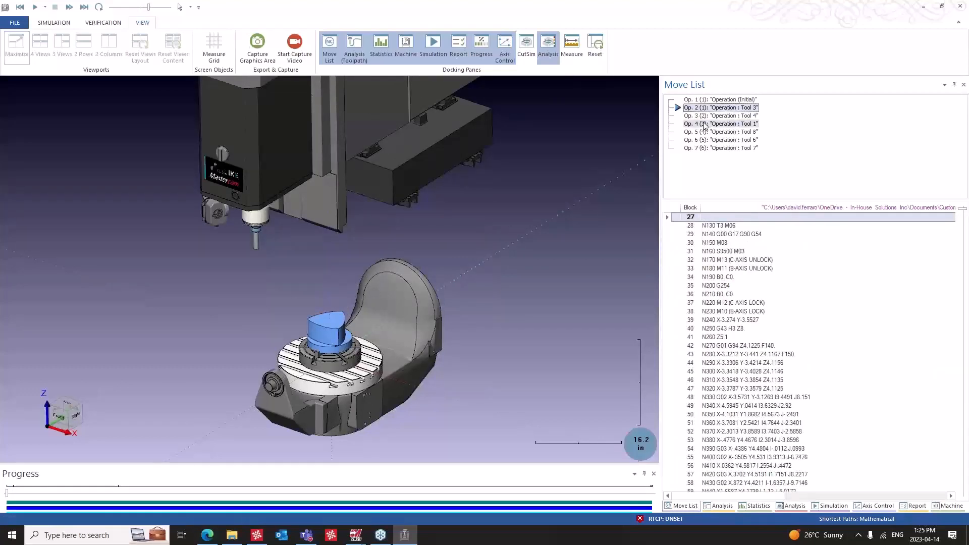
click(704, 124)
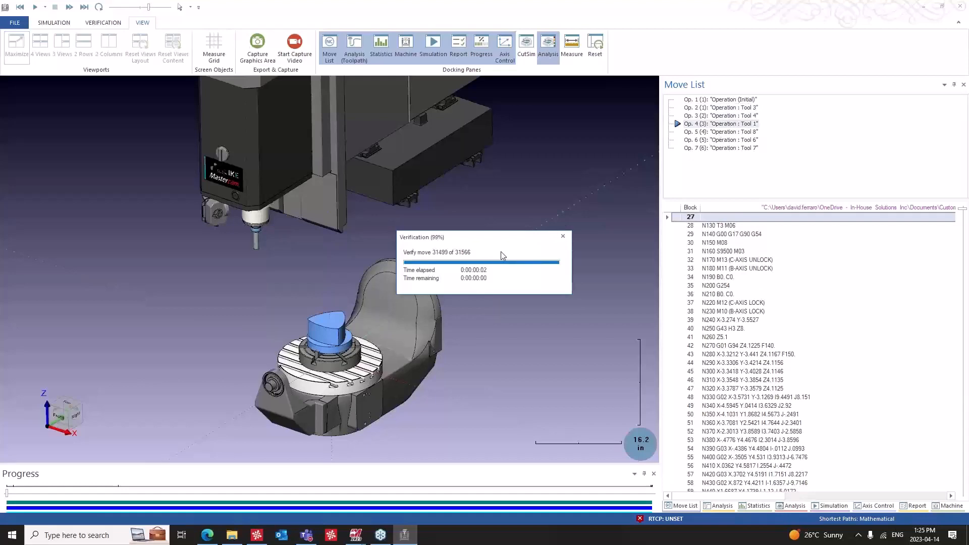
Step through the Tool 1 operation's NC blocks while viewing the tool and rotor close up from the side of the table.
middle_drag(342, 334, 484, 359)
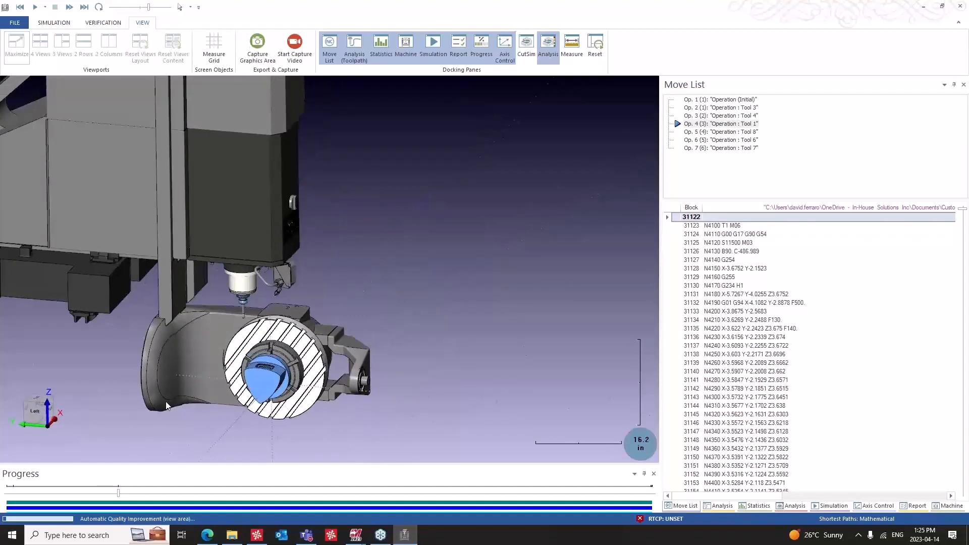
scroll(223, 384, up, 4)
scroll(223, 388, up, 2)
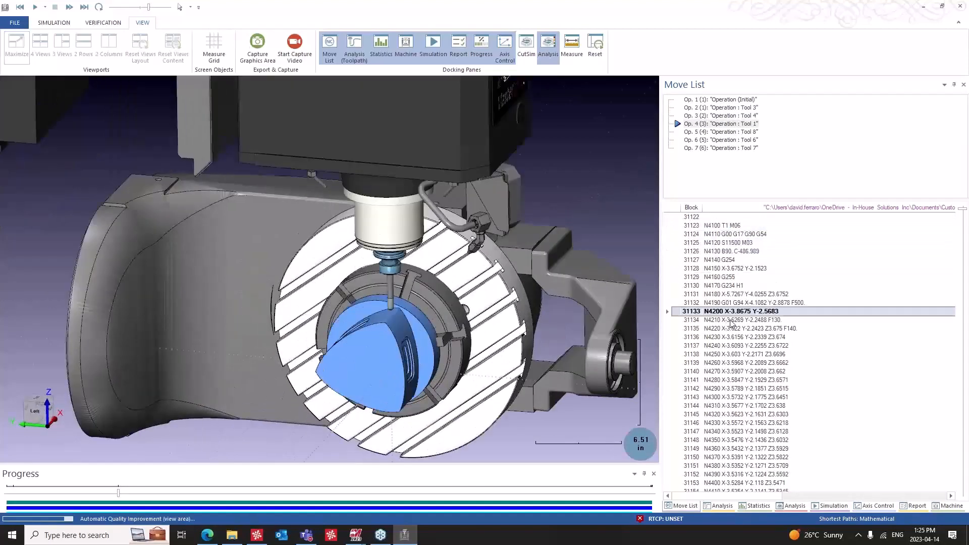
scroll(731, 324, down, 9)
scroll(730, 321, up, 20)
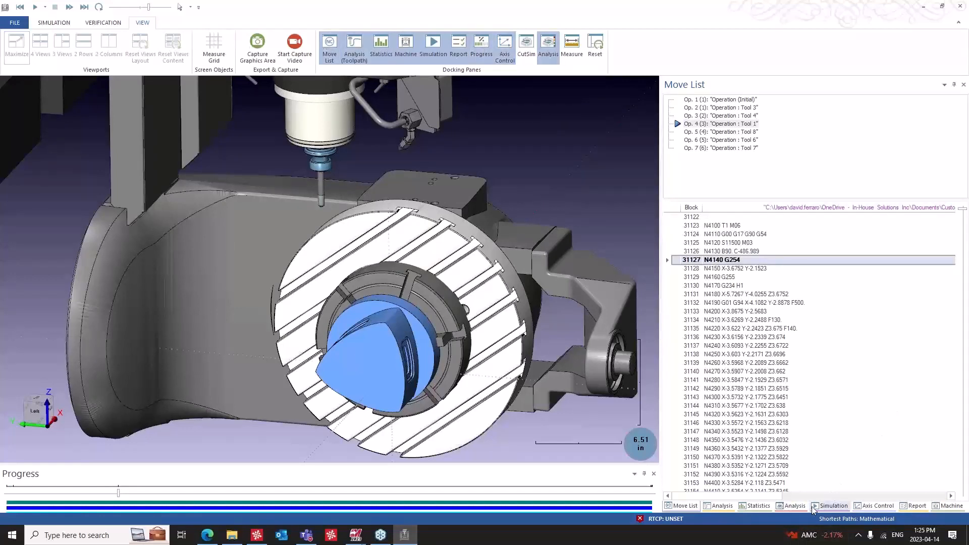
Color the machined stock by tool number, and by operation number, in the stock analysis.
click(793, 506)
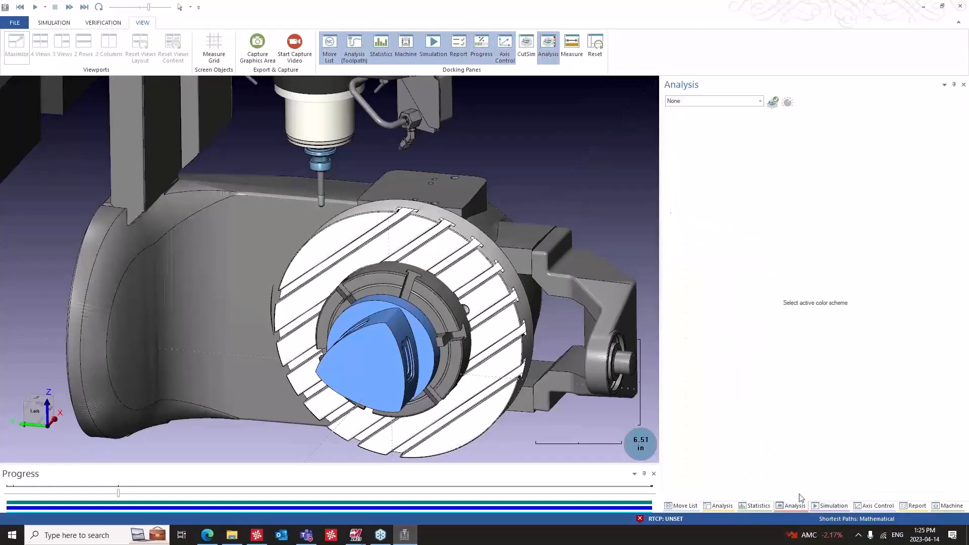
click(707, 101)
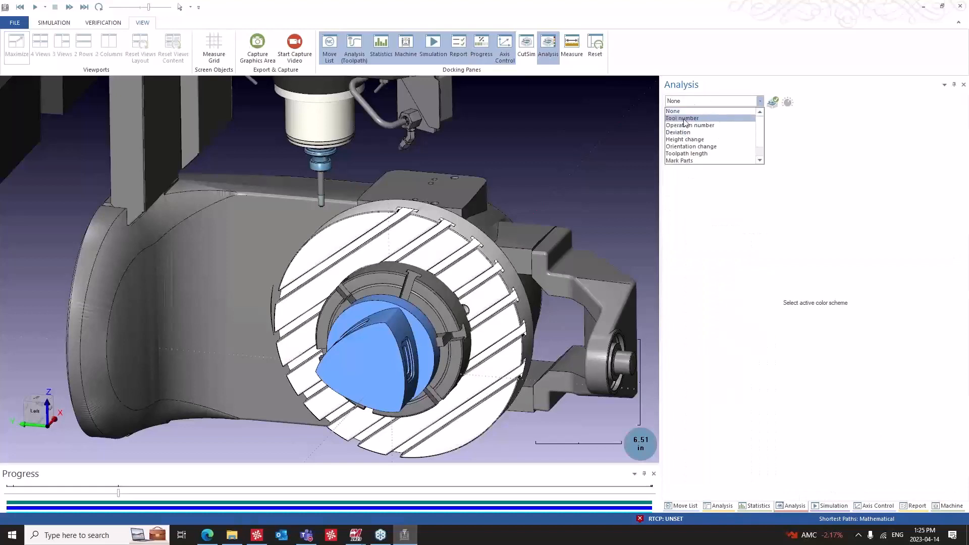
click(688, 118)
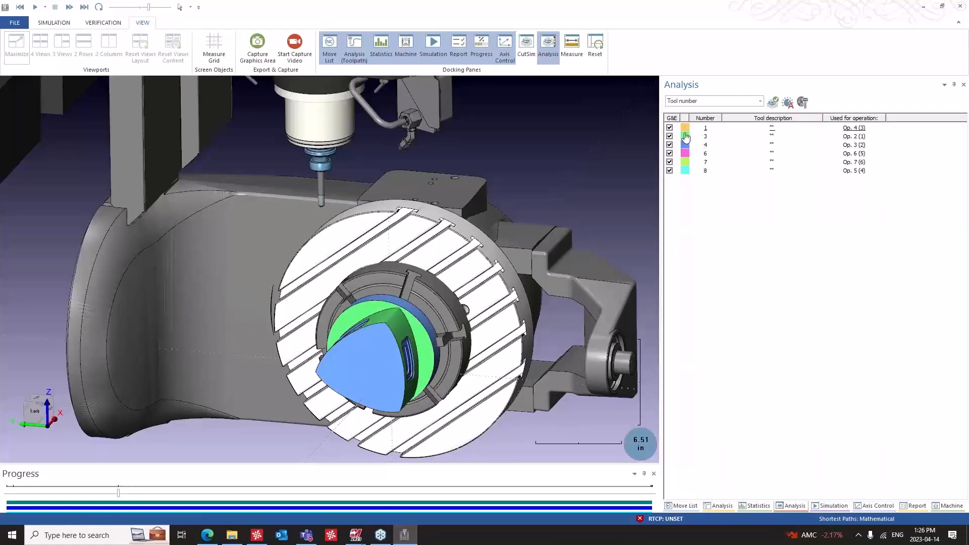
click(699, 102)
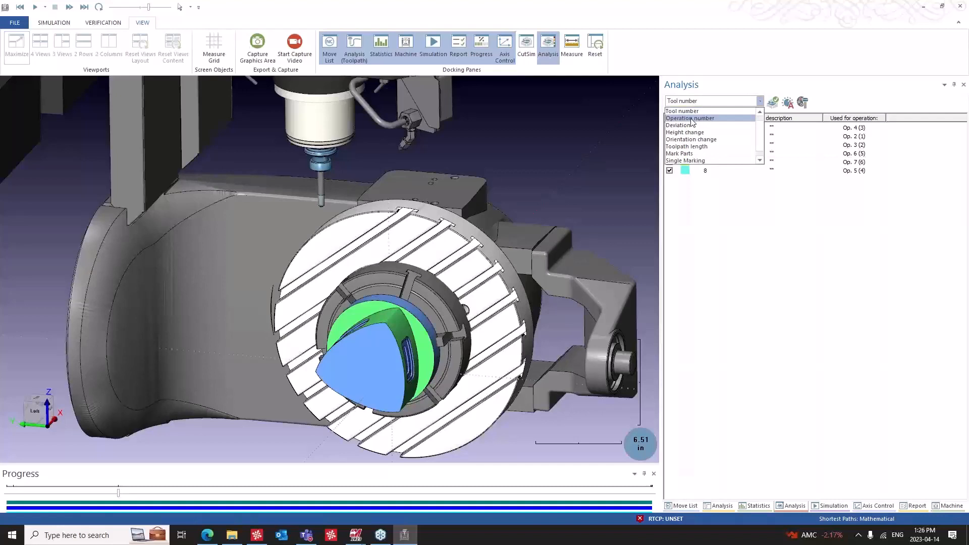
click(691, 119)
Run the Deviation analysis on the machined stock and inspect the color-coded rotor from another angle.
click(701, 102)
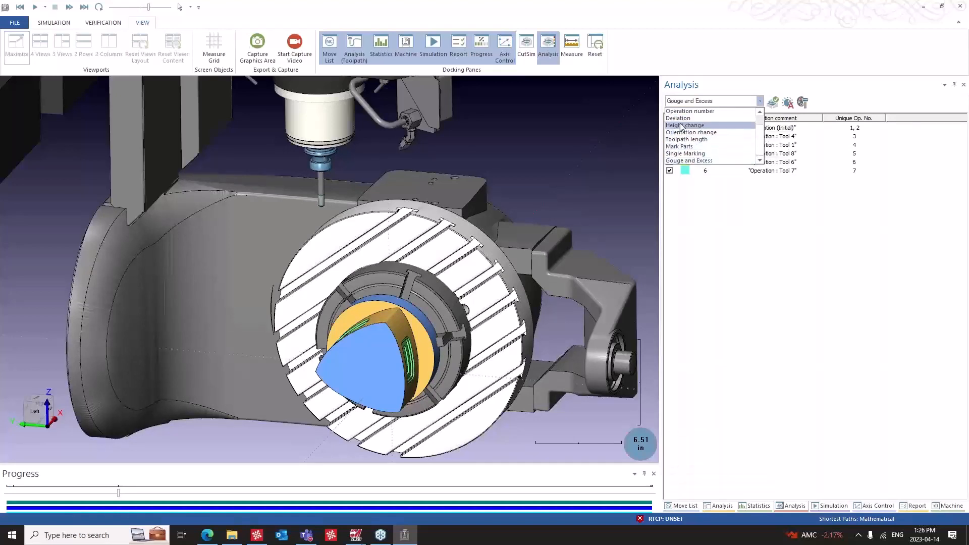
click(707, 118)
click(772, 103)
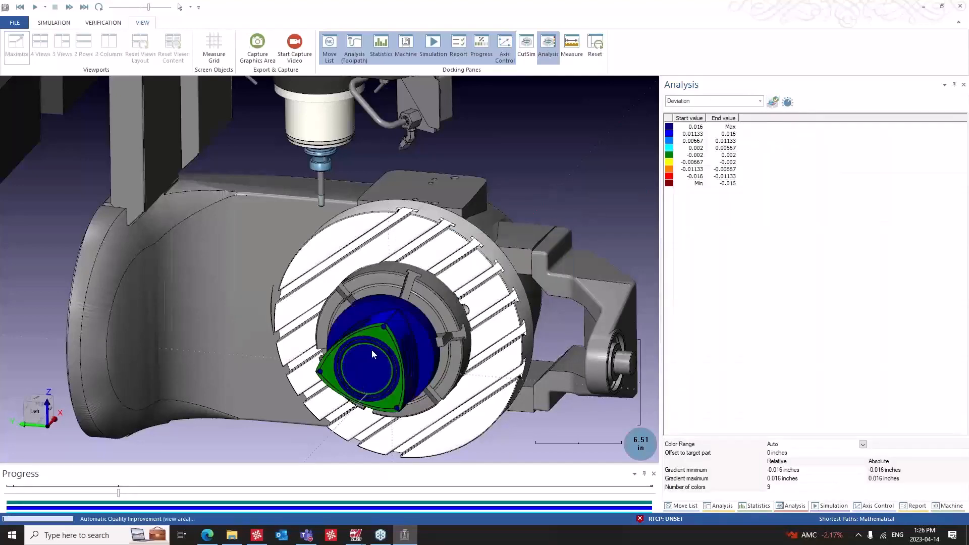
middle_drag(374, 350, 350, 344)
scroll(391, 347, down, 10)
scroll(391, 347, up, 4)
scroll(391, 348, up, 8)
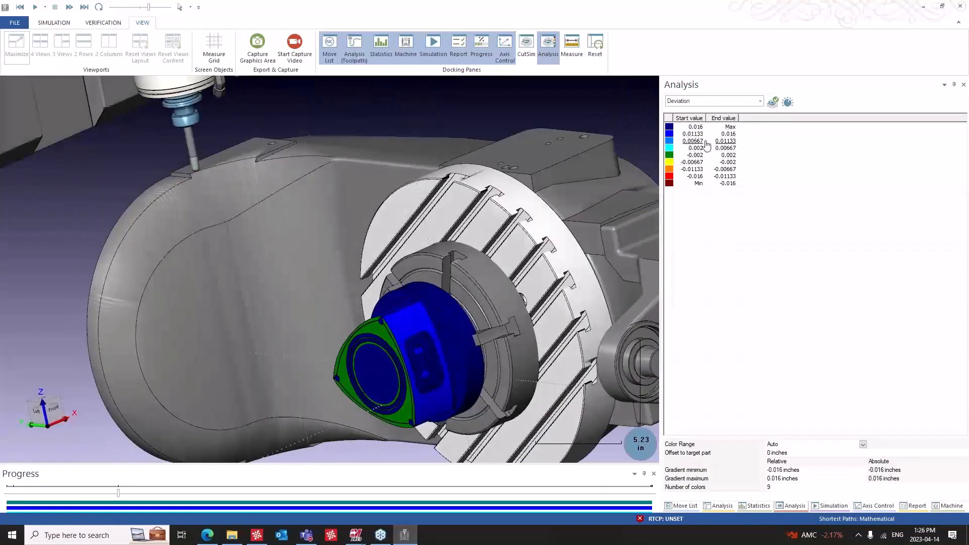
Open the toolpath analysis by operation number and turn on toolpath visibility around the rotor.
click(683, 505)
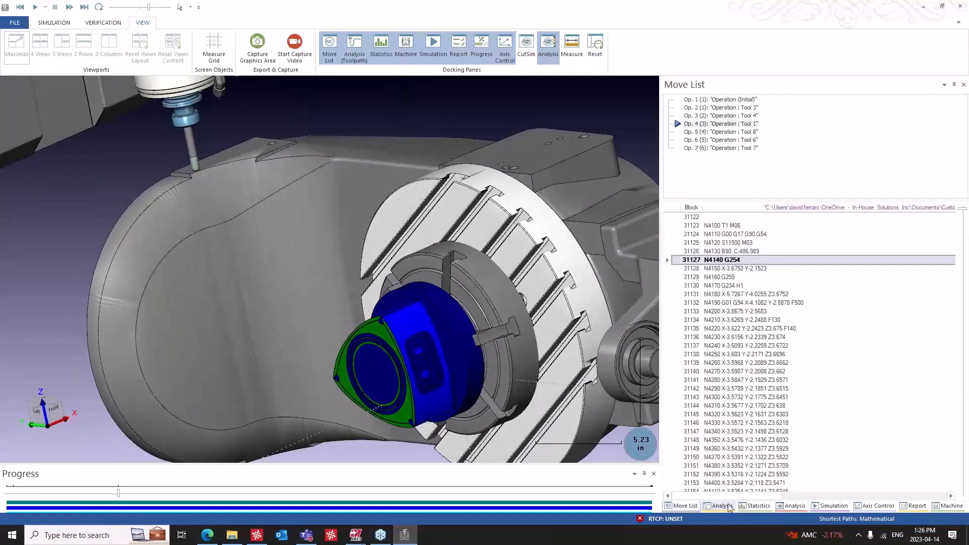
click(721, 506)
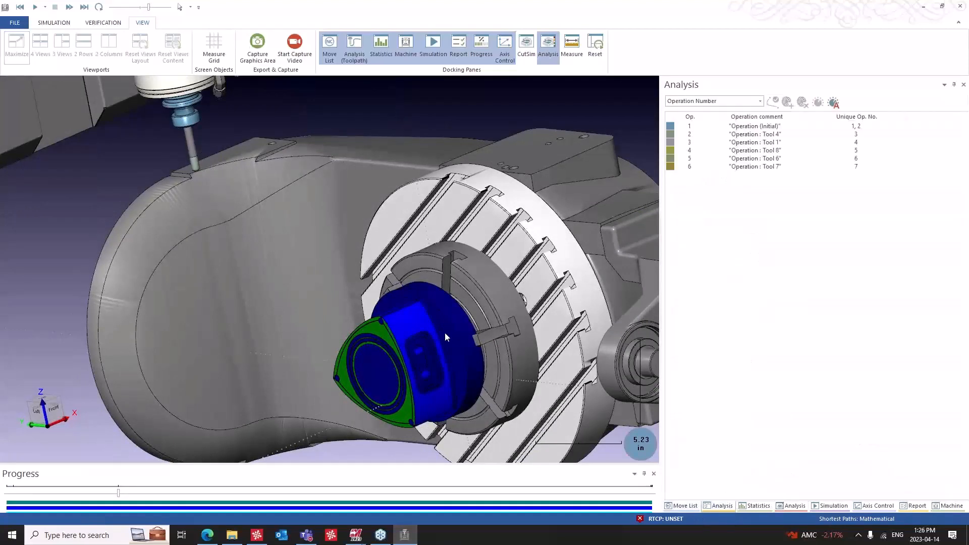
click(96, 22)
click(54, 23)
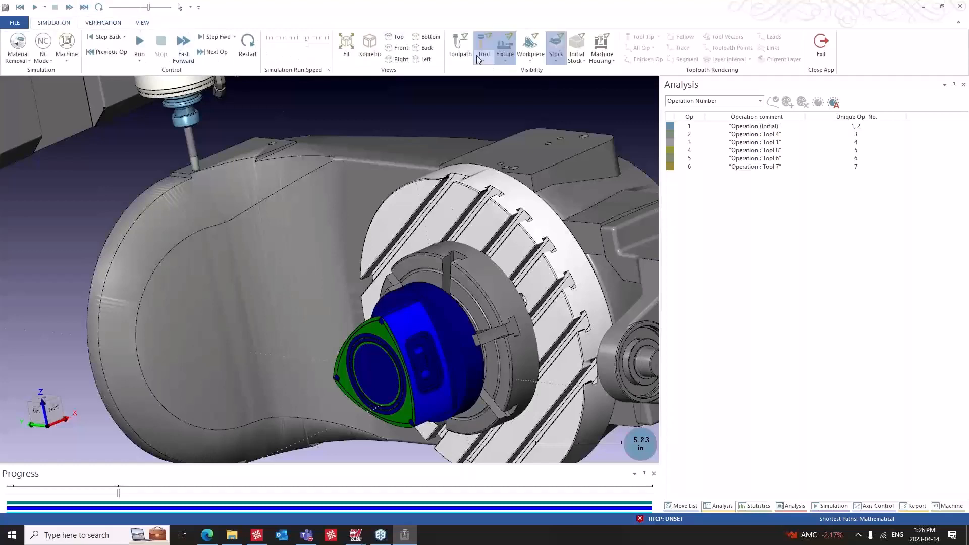
click(459, 46)
scroll(389, 252, down, 3)
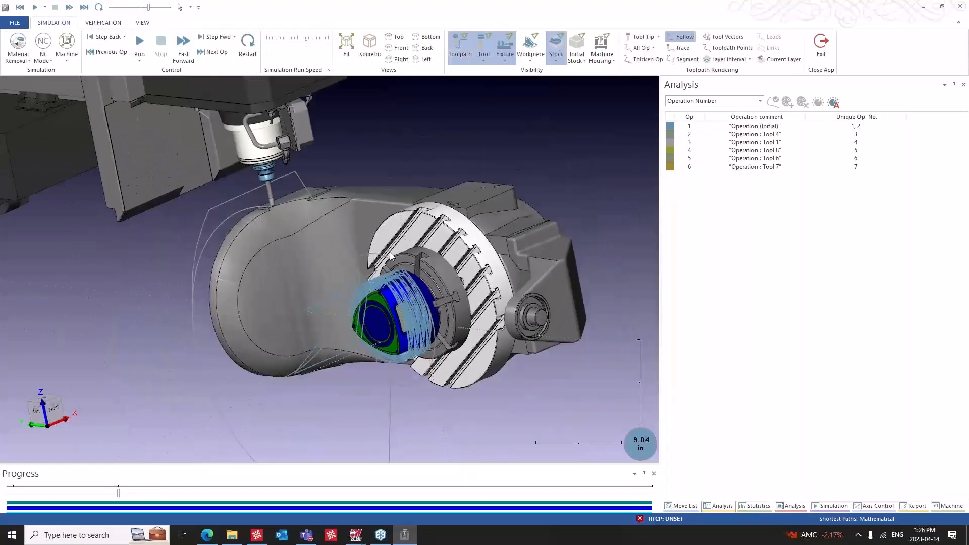
middle_drag(389, 252, 299, 296)
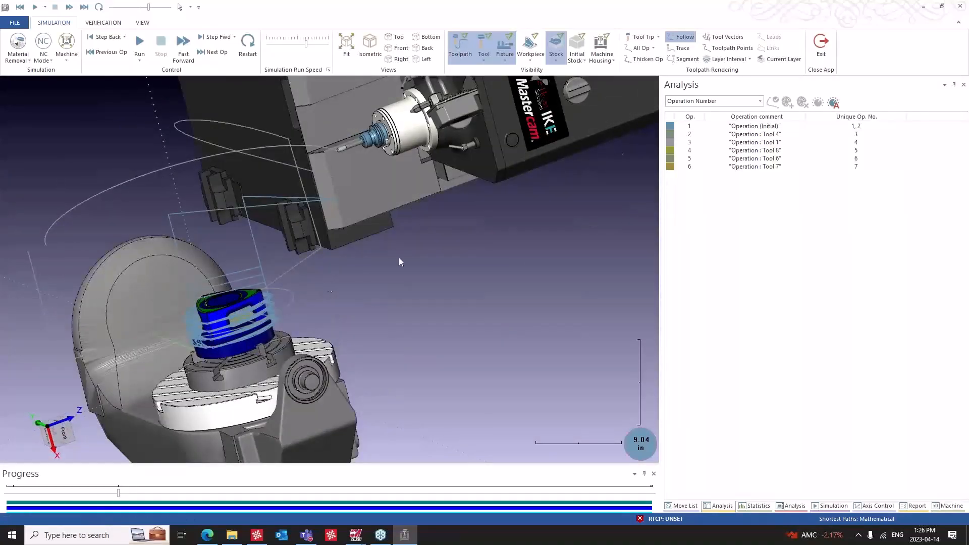
Color the displayed toolpath by B Axis Value.
click(724, 103)
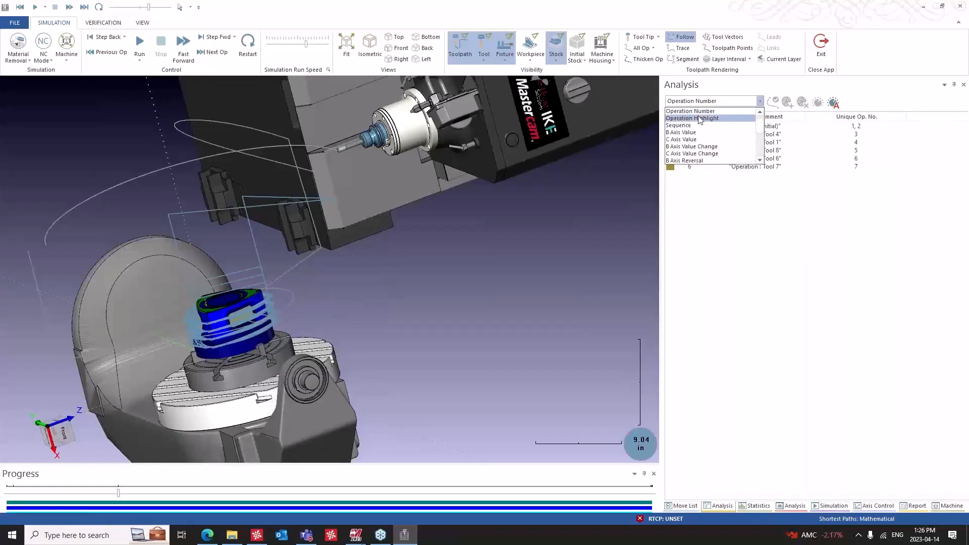
click(696, 132)
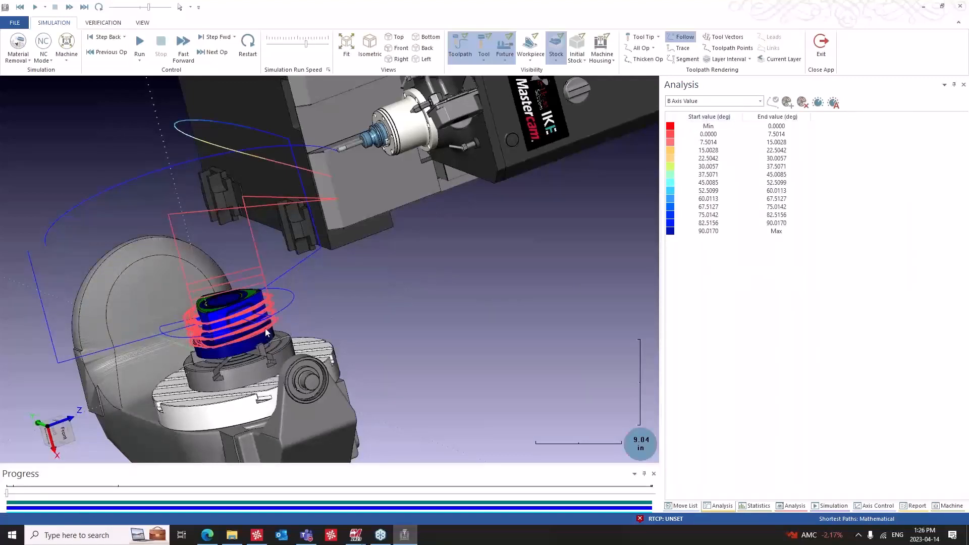
middle_drag(265, 329, 335, 315)
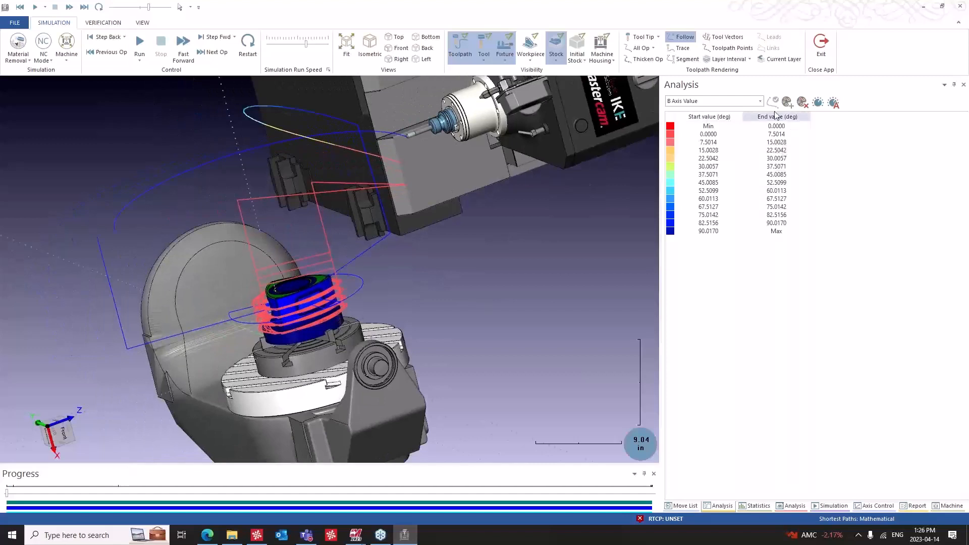
Look through the other toolpath analysis criteria, such as axis reversals, axis speeds and Feed Rate, without choosing one.
click(759, 101)
scroll(703, 156, down, 1)
scroll(702, 164, down, 3)
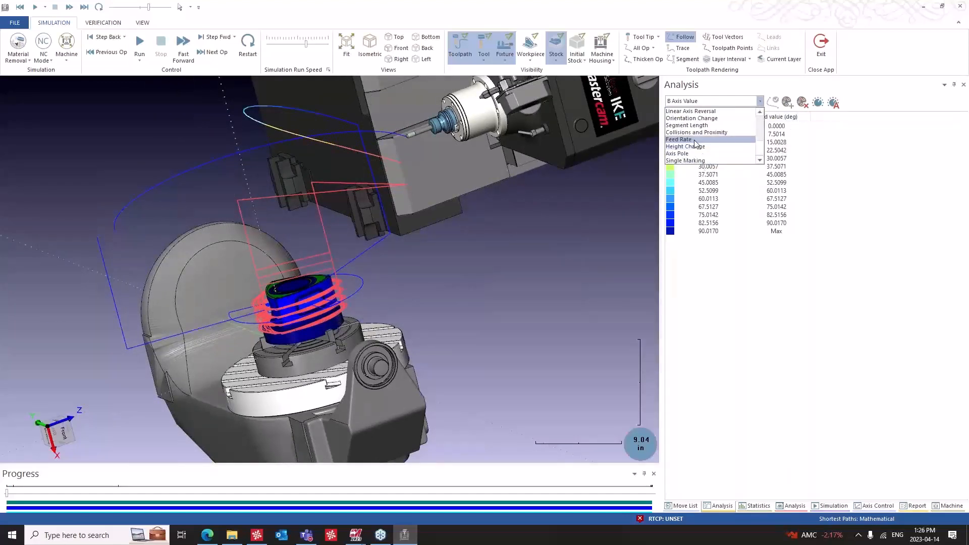
scroll(702, 132, up, 5)
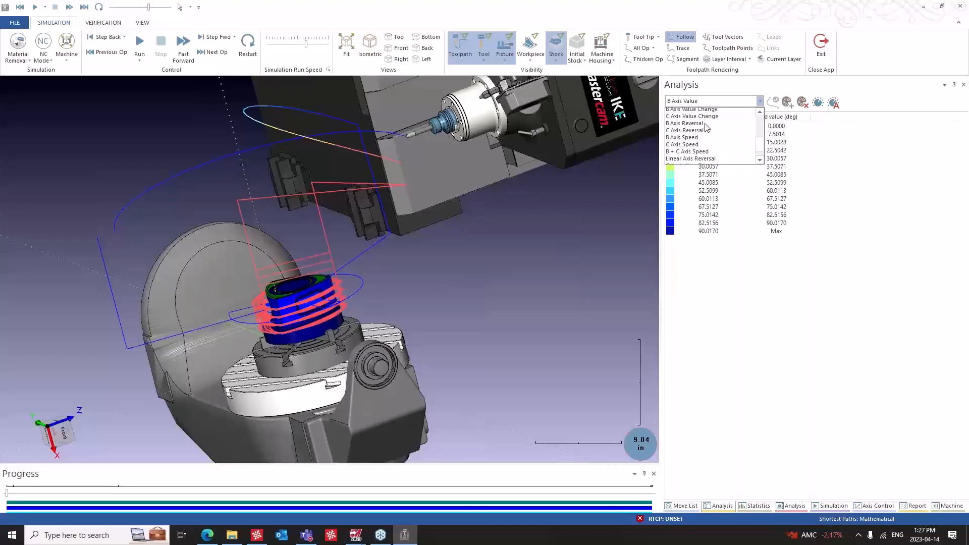
click(734, 88)
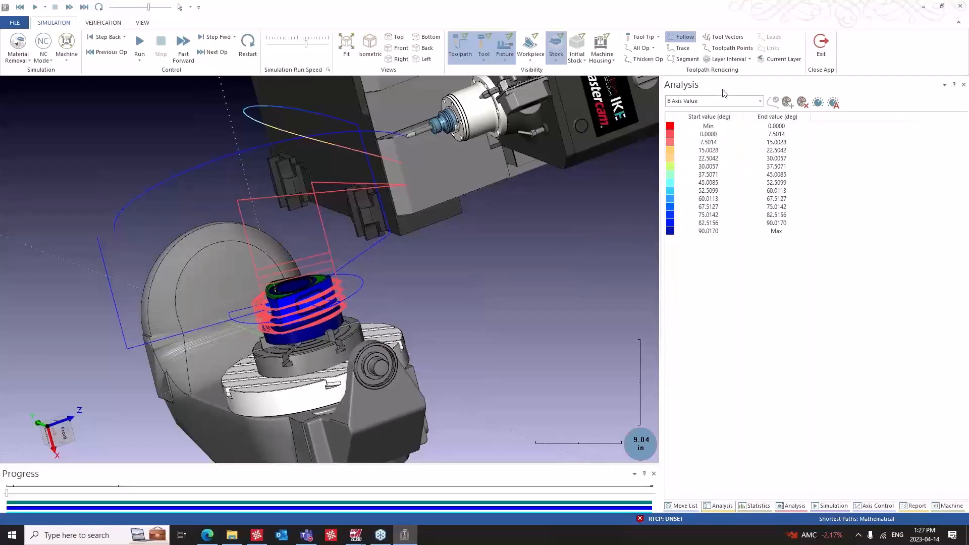
Hide the toolpath and review the move, operation and sequence statistics for the Tool 1 operation.
click(755, 506)
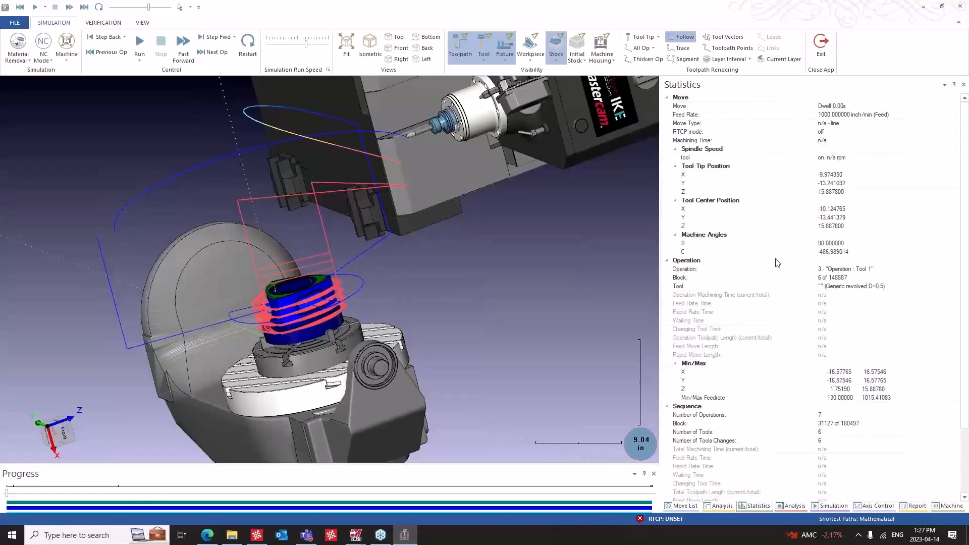
click(454, 40)
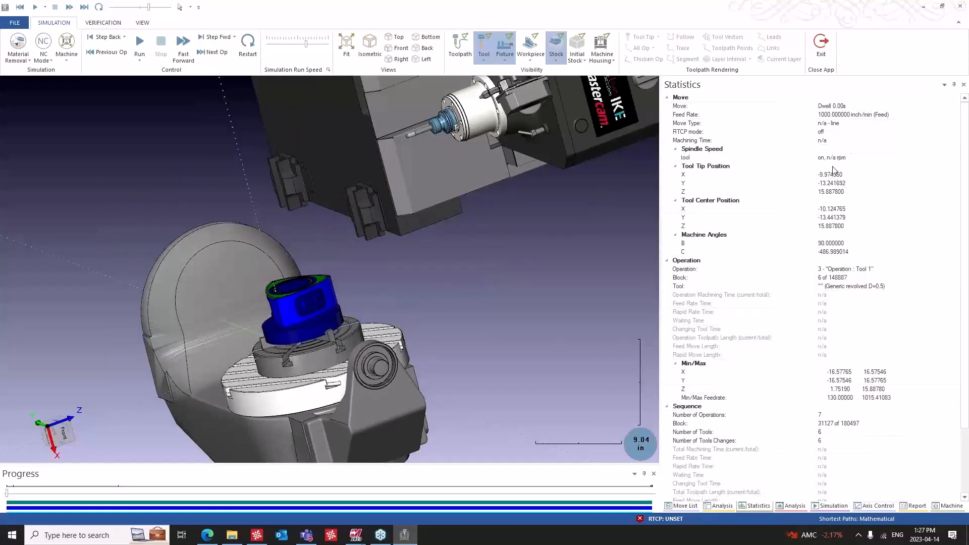
click(694, 174)
click(702, 262)
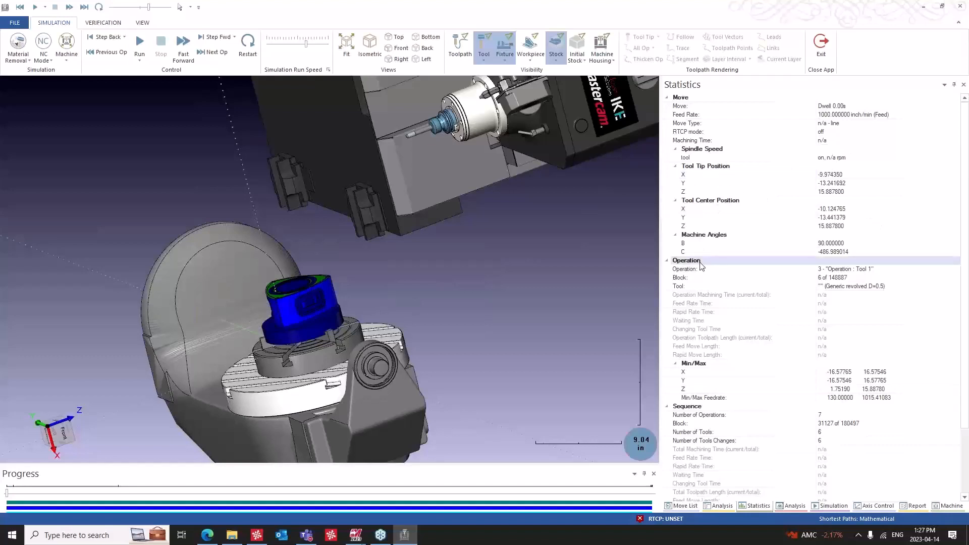
click(852, 271)
click(835, 277)
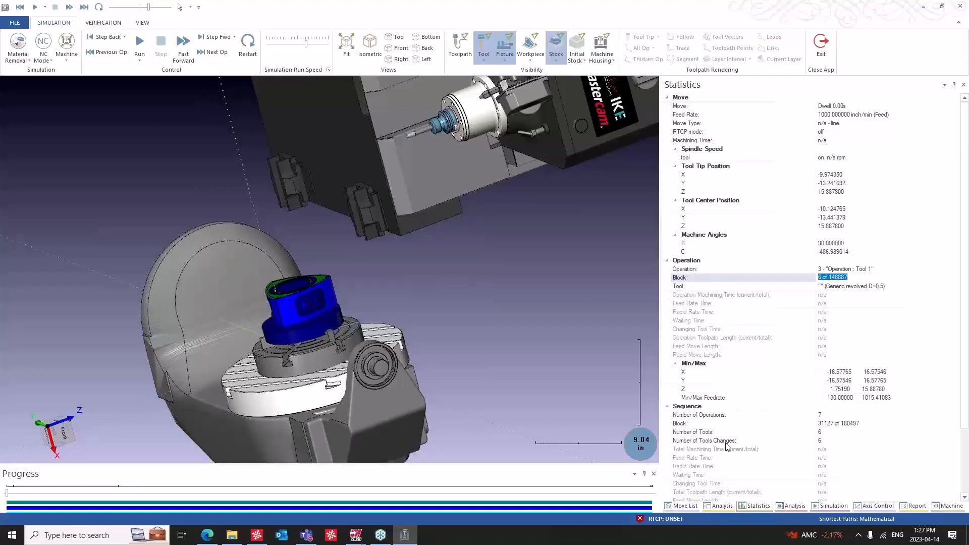
Try out the simulation stop conditions for tool change, operation change, On Block and On Bookmarks.
click(829, 505)
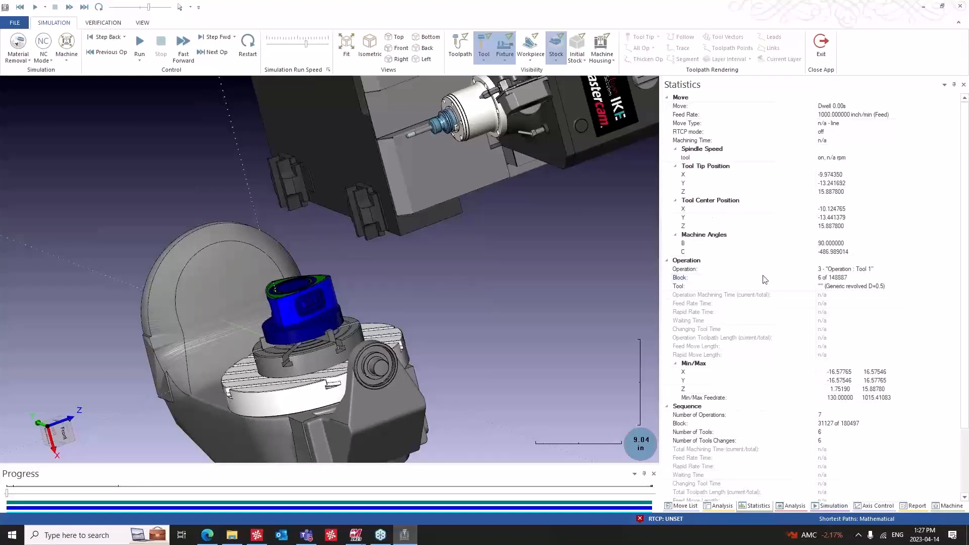
click(830, 506)
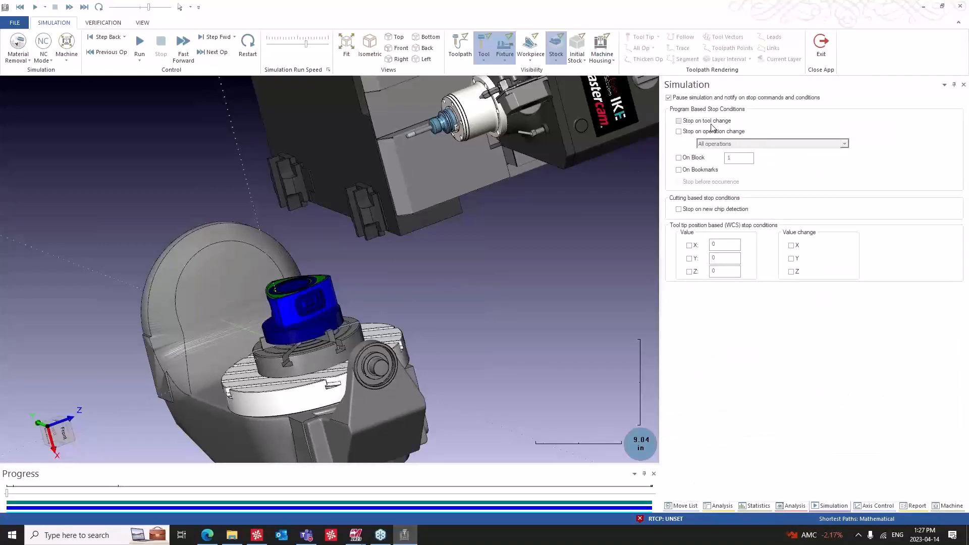
click(680, 122)
click(681, 122)
click(686, 132)
click(687, 133)
click(686, 158)
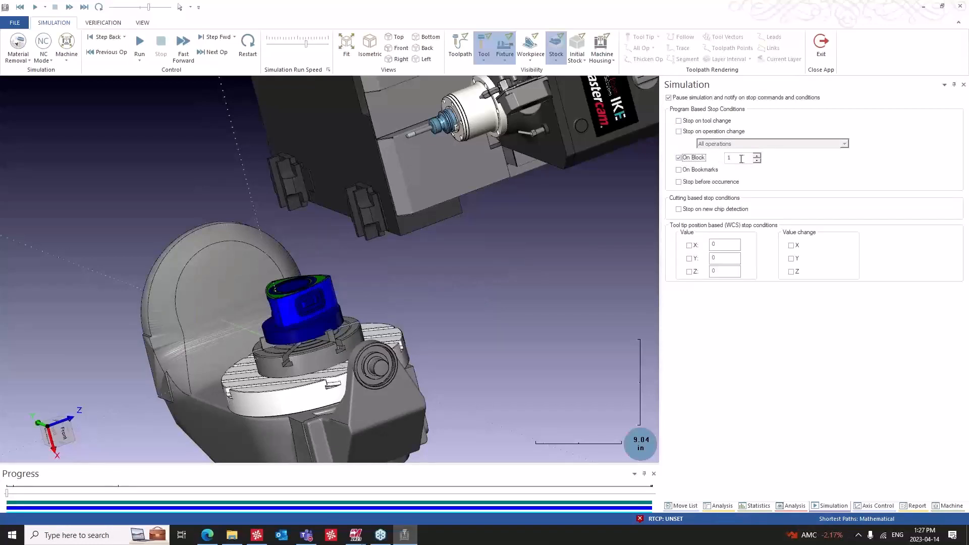
click(679, 157)
click(679, 170)
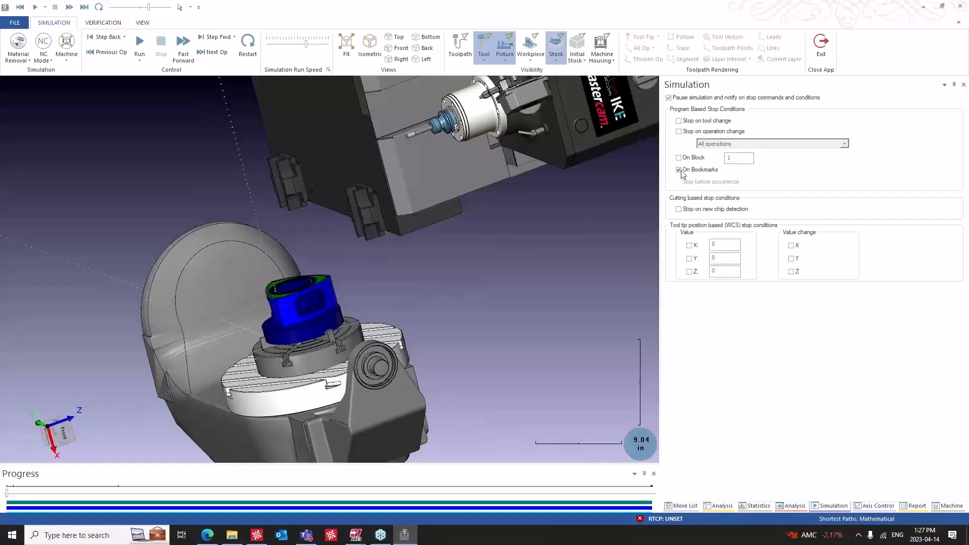
Show the bookmark commands available for an NC block in the Move List, and return to the simulation stop conditions.
click(682, 506)
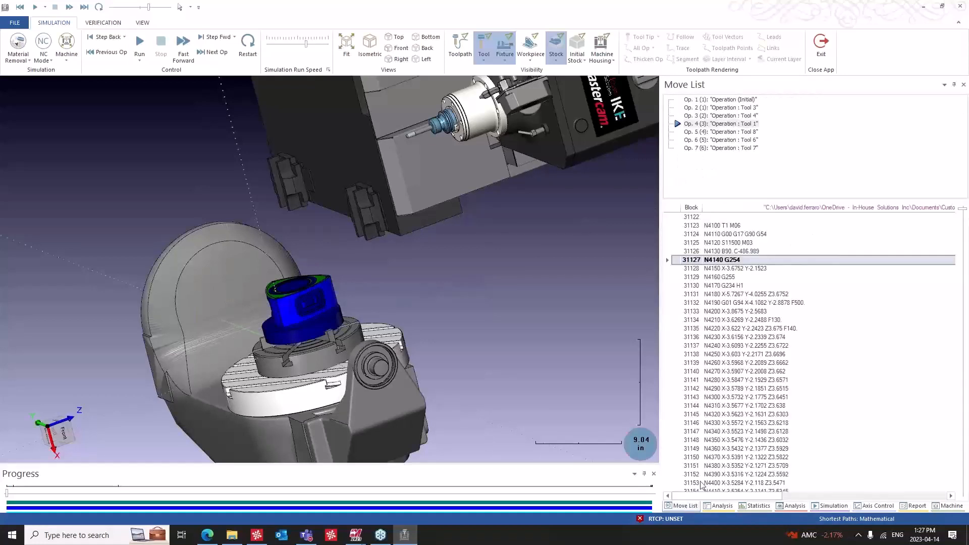
right_click(733, 310)
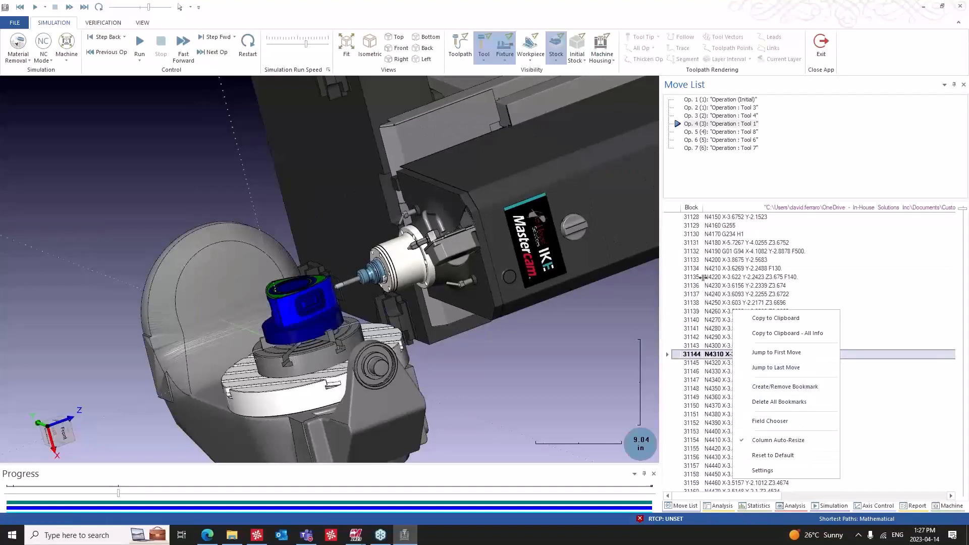
click(830, 506)
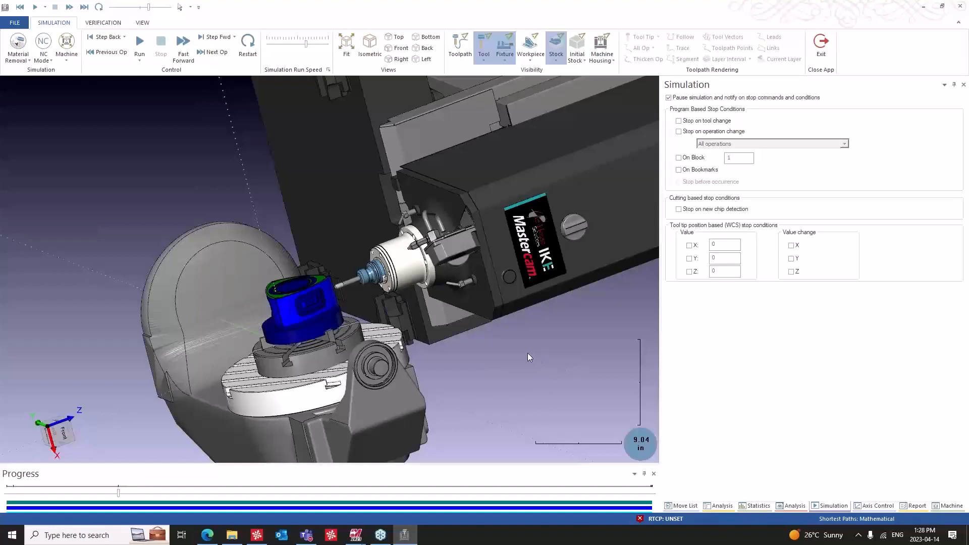
Review the simulation report and examine the machine component tree, including the axis, workpiece and tool holder branches.
click(912, 505)
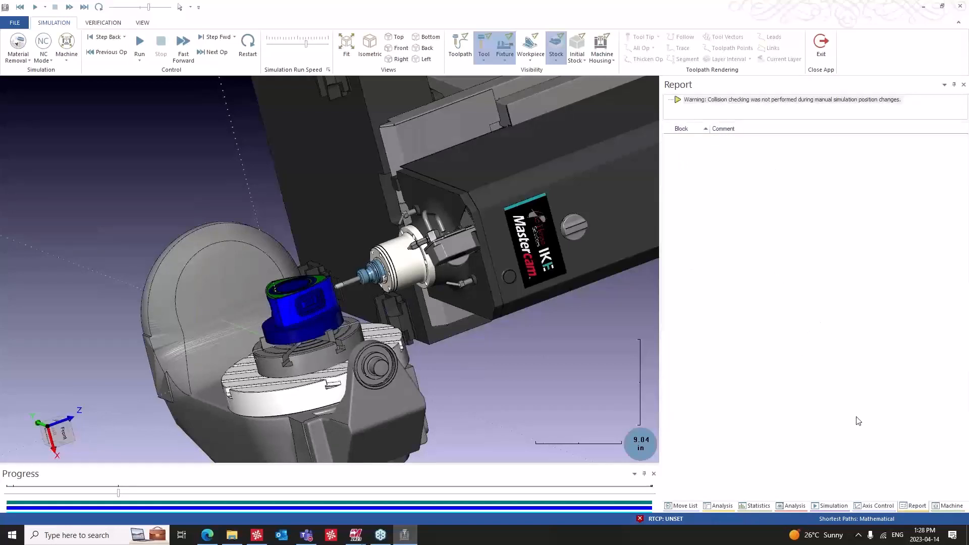
click(947, 505)
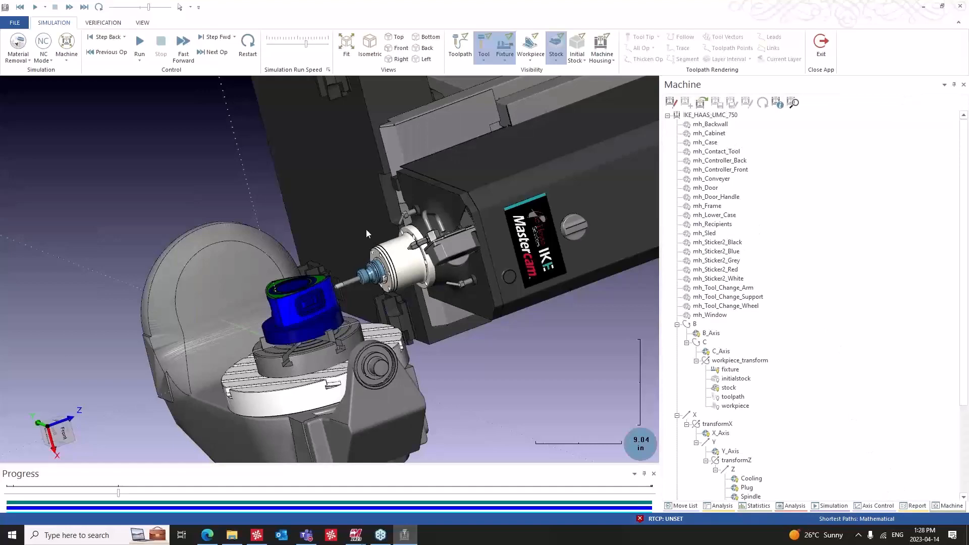
middle_drag(347, 233, 830, 220)
scroll(819, 220, down, 2)
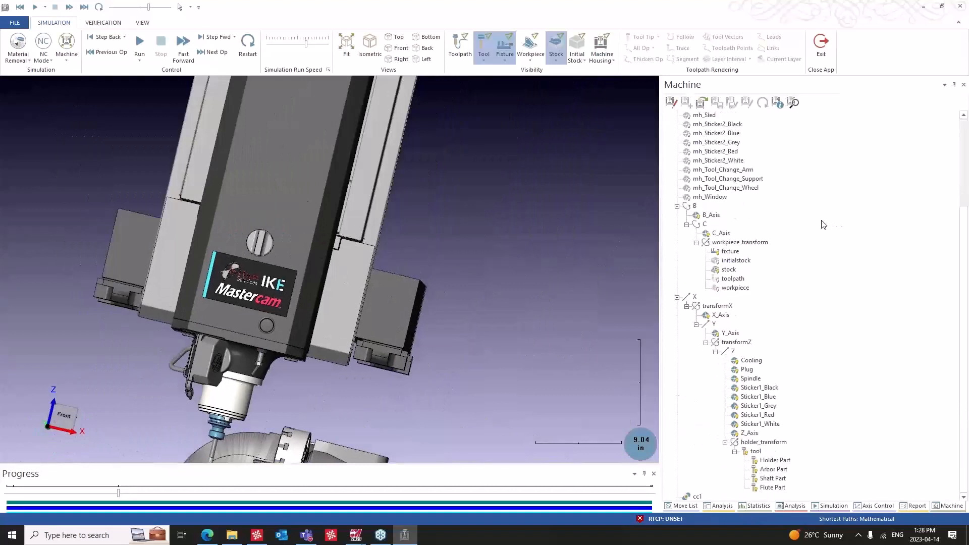
Examine the spindle, tool and rotor on the trunnion table of the simulated machine from several sides.
scroll(719, 167, down, 3)
middle_drag(390, 330, 472, 328)
middle_drag(252, 365, 307, 311)
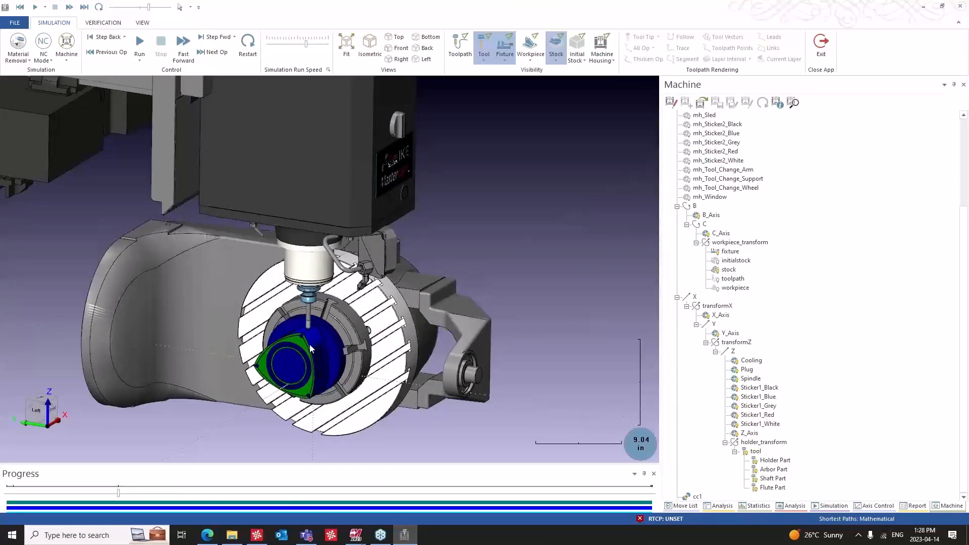
scroll(342, 292, down, 3)
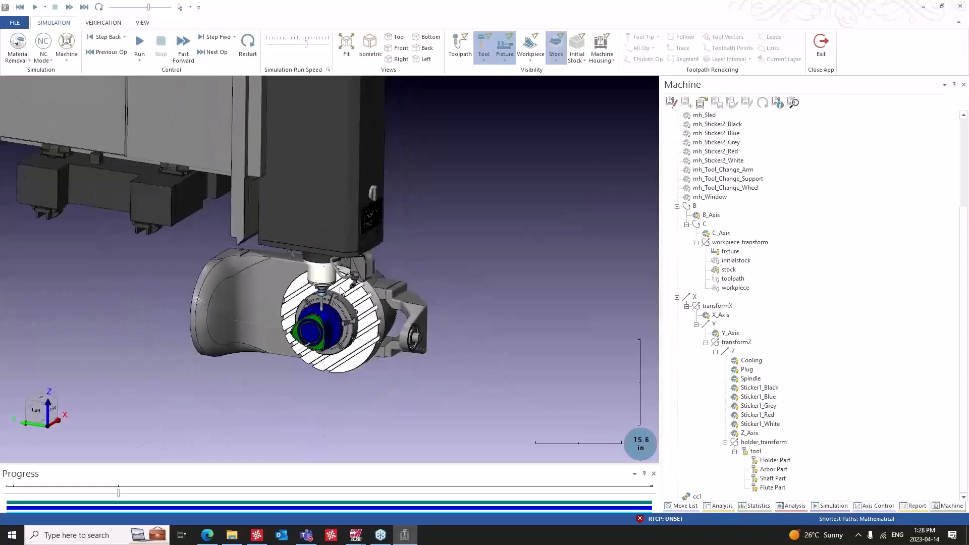
scroll(343, 291, up, 6)
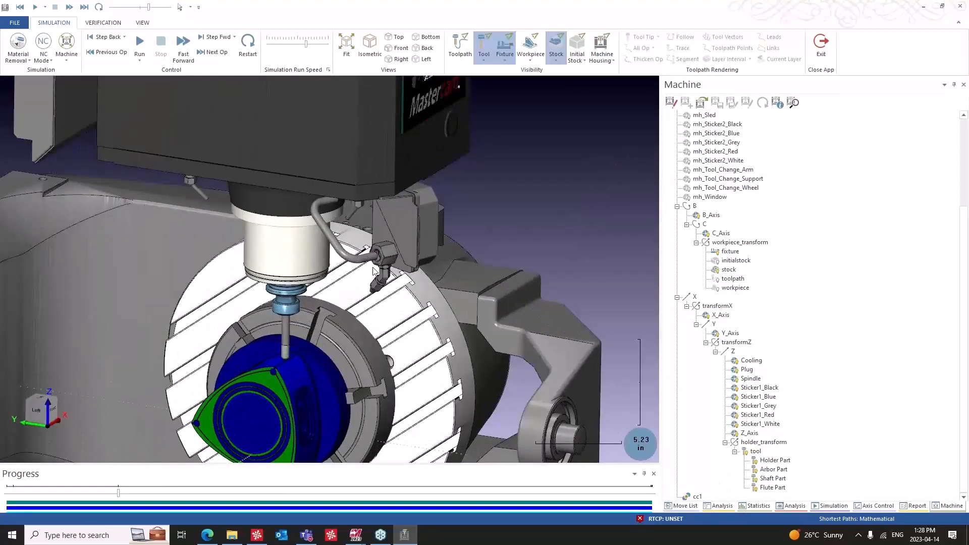
middle_drag(373, 267, 200, 261)
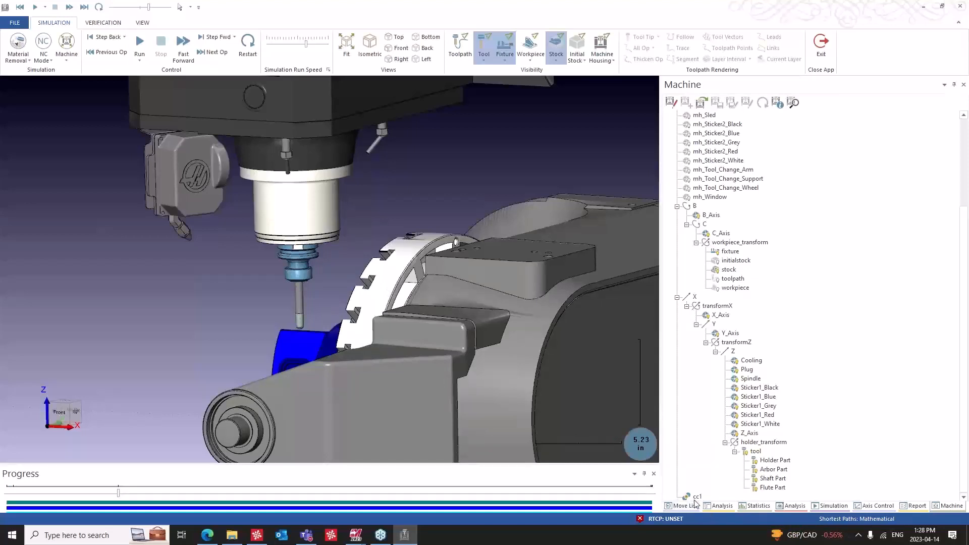
middle_drag(296, 235, 320, 233)
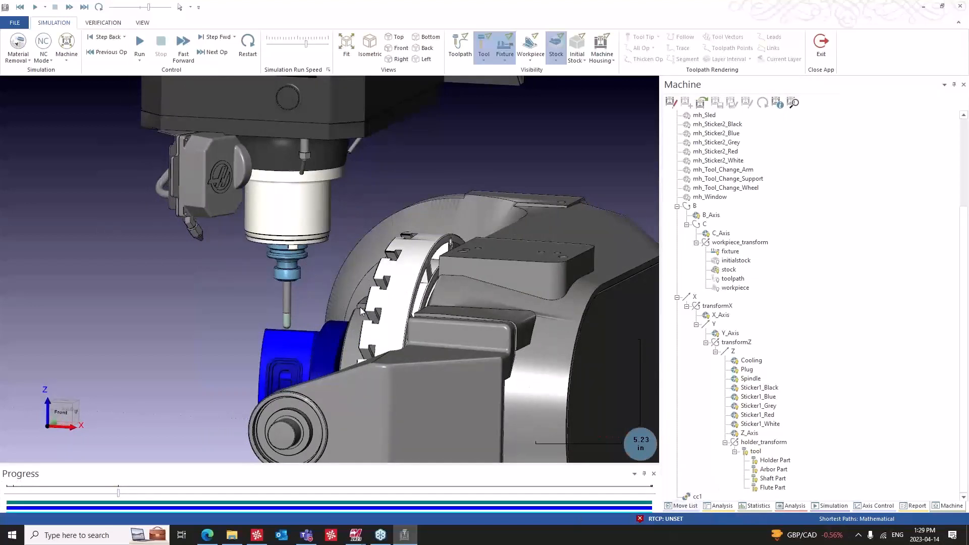
scroll(359, 307, down, 2)
middle_drag(286, 299, 384, 302)
Run the simulation through part of the Tool 1 operation with the move list shown, and pause it.
click(140, 43)
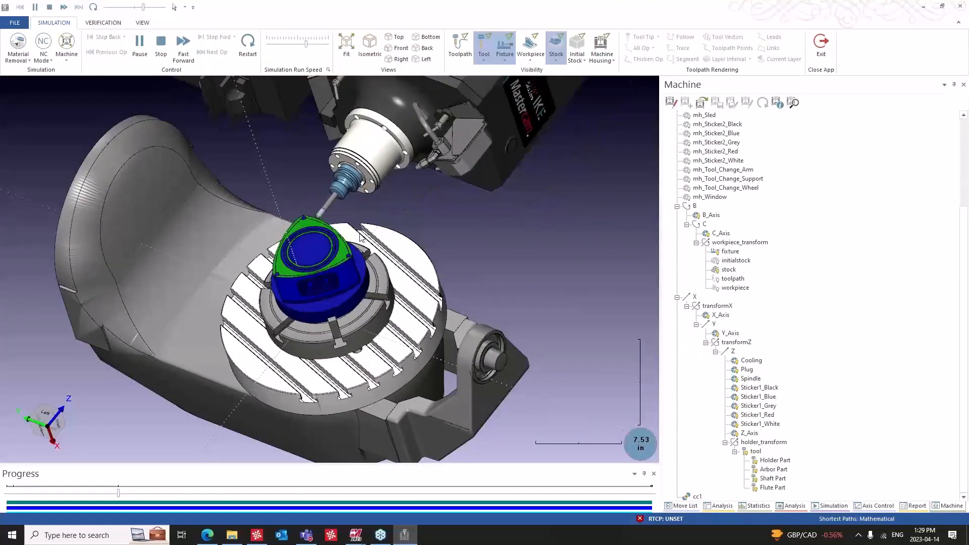
middle_drag(462, 307, 431, 274)
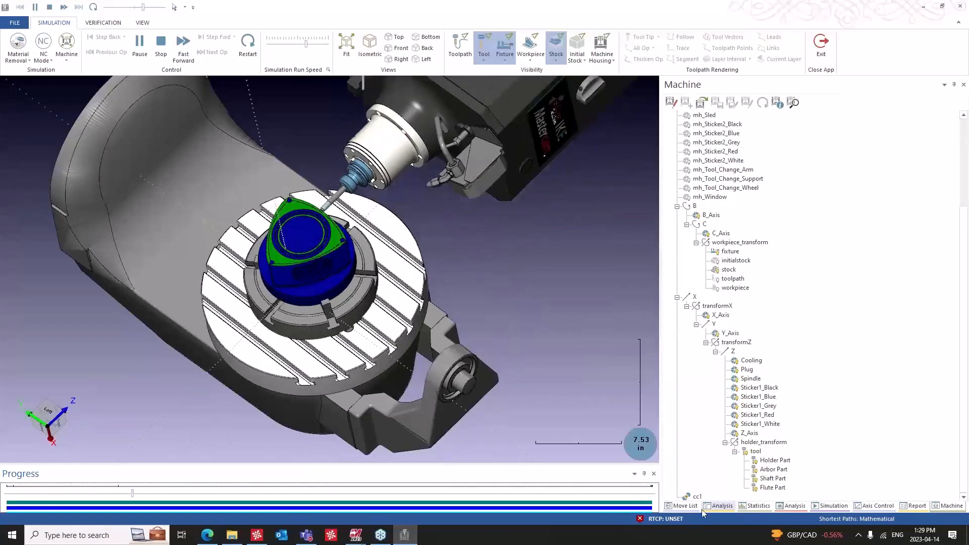
click(679, 506)
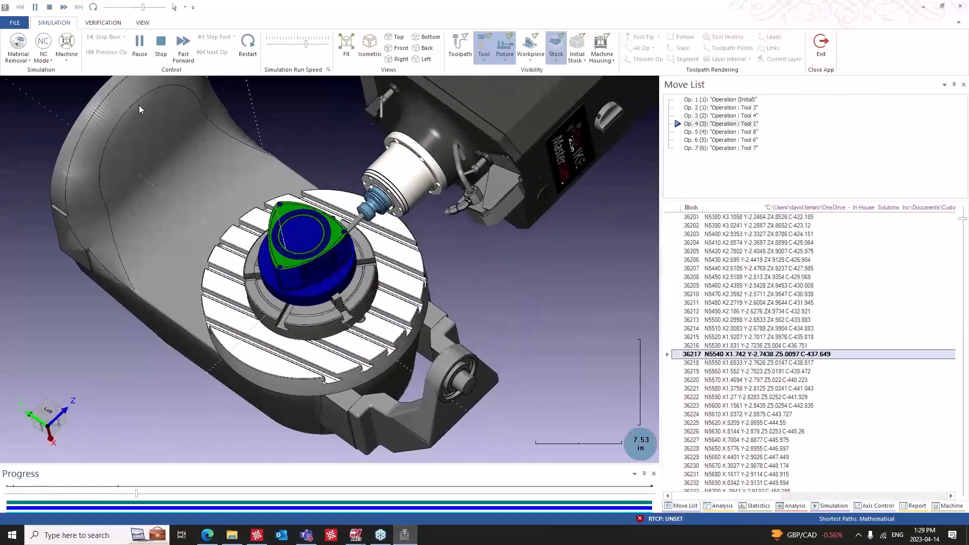
click(139, 45)
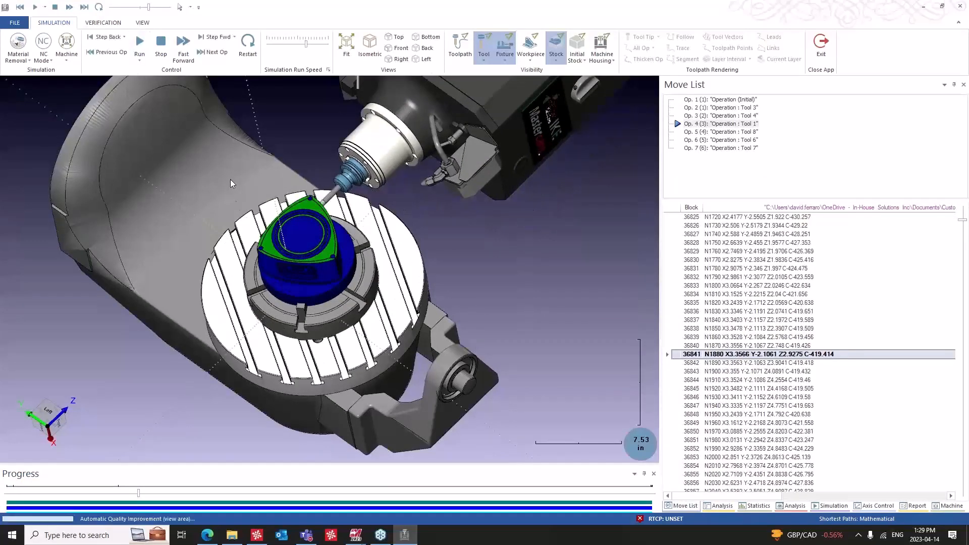
Move forward and back through the NC blocks of the Tool 1 operation and inspect the tool position on the rotor.
middle_drag(313, 206, 250, 210)
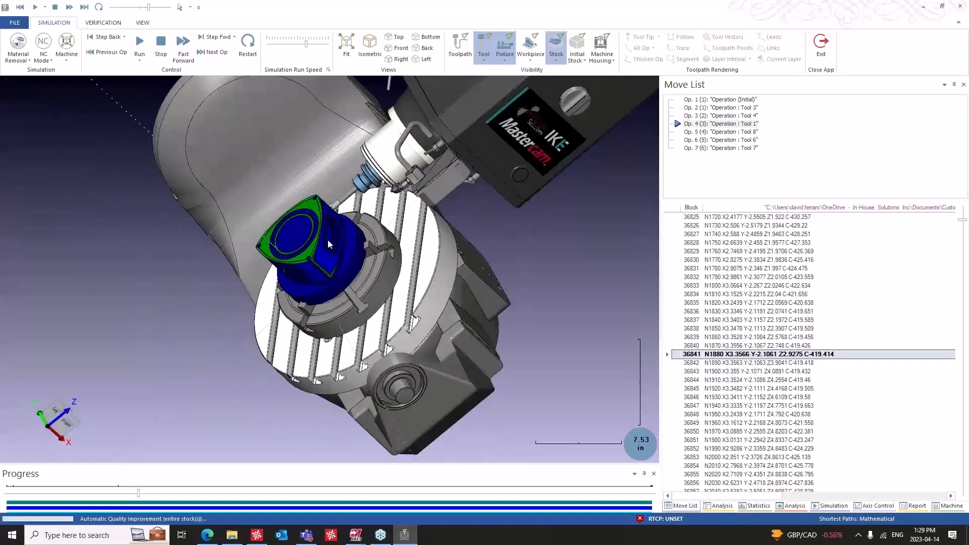
scroll(327, 241, down, 3)
scroll(327, 241, up, 3)
scroll(327, 241, up, 3)
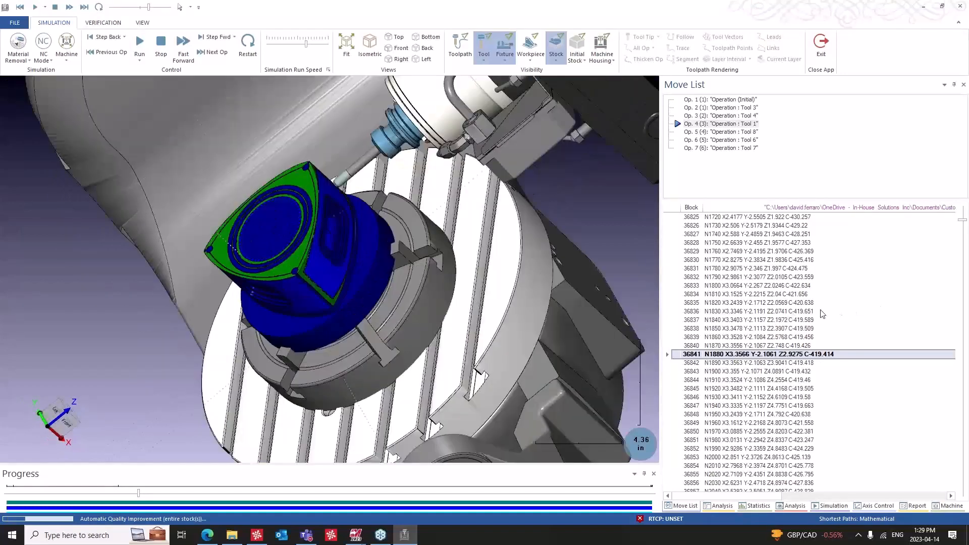
scroll(823, 314, down, 20)
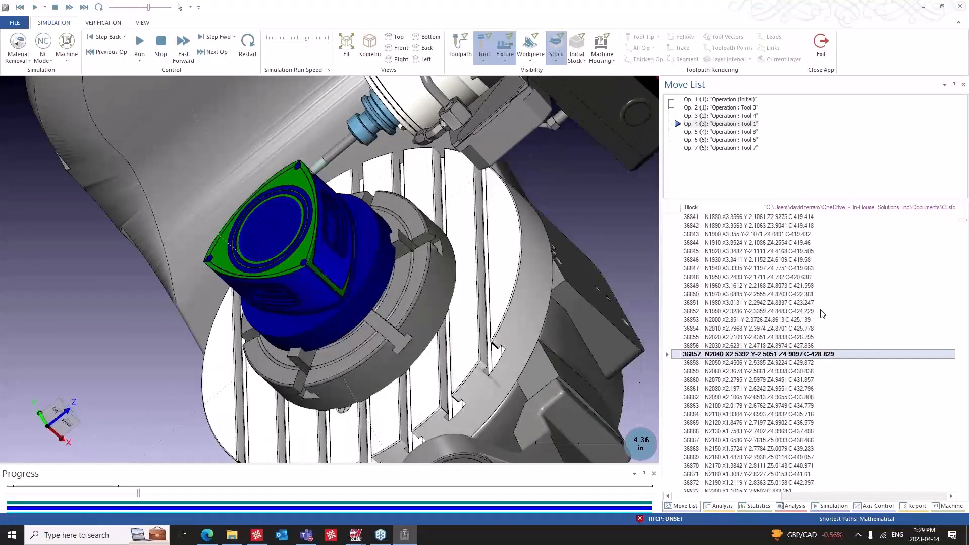
scroll(822, 314, up, 3)
scroll(822, 314, down, 4)
middle_drag(456, 213, 402, 220)
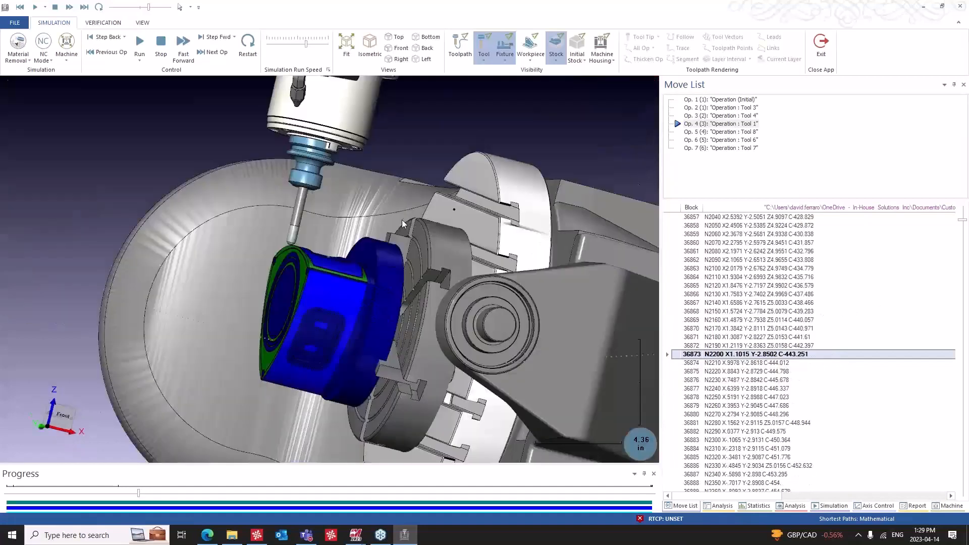
scroll(784, 298, down, 18)
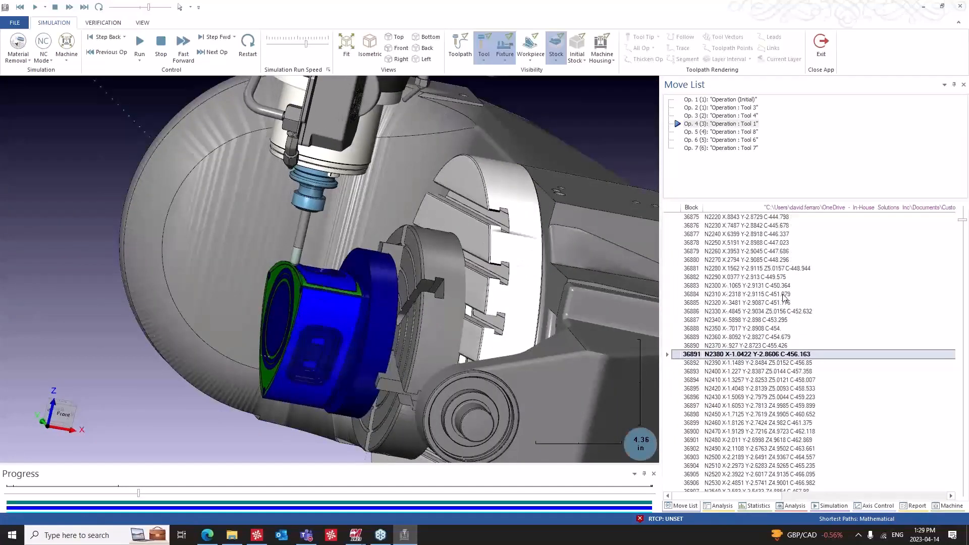
scroll(784, 298, up, 18)
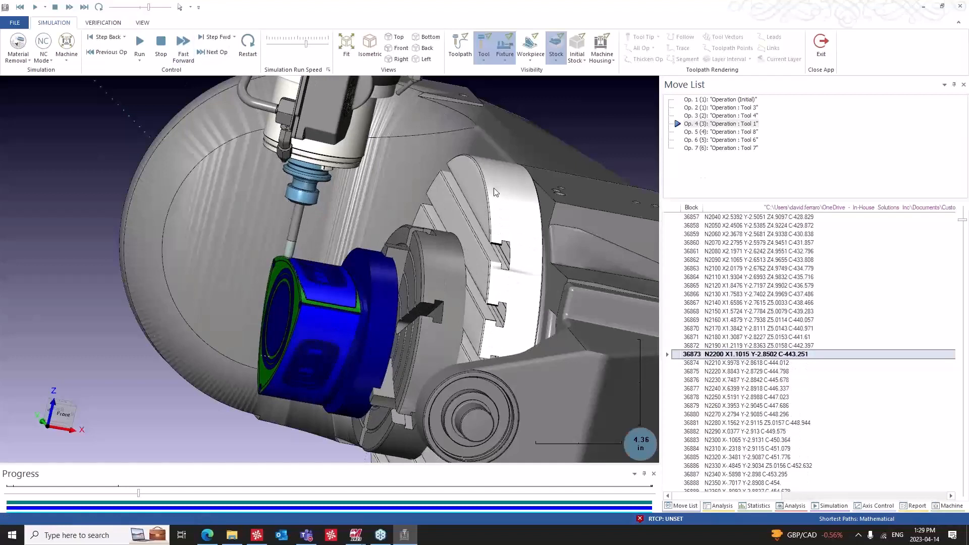
Exit the simulator, close the IMSce setup, and switch to the Mastercam window holding the MULTIPLE ORIGINS HORZ part.
click(960, 7)
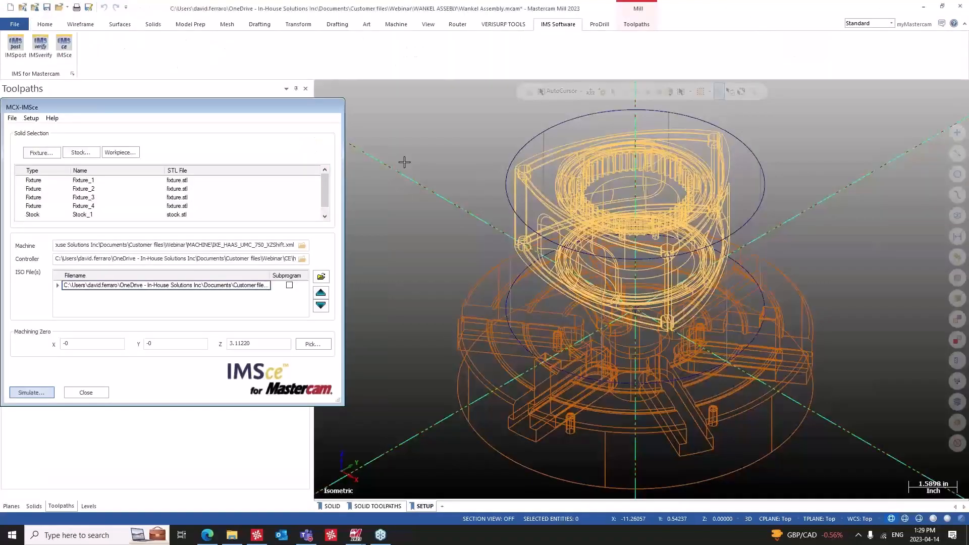
click(42, 44)
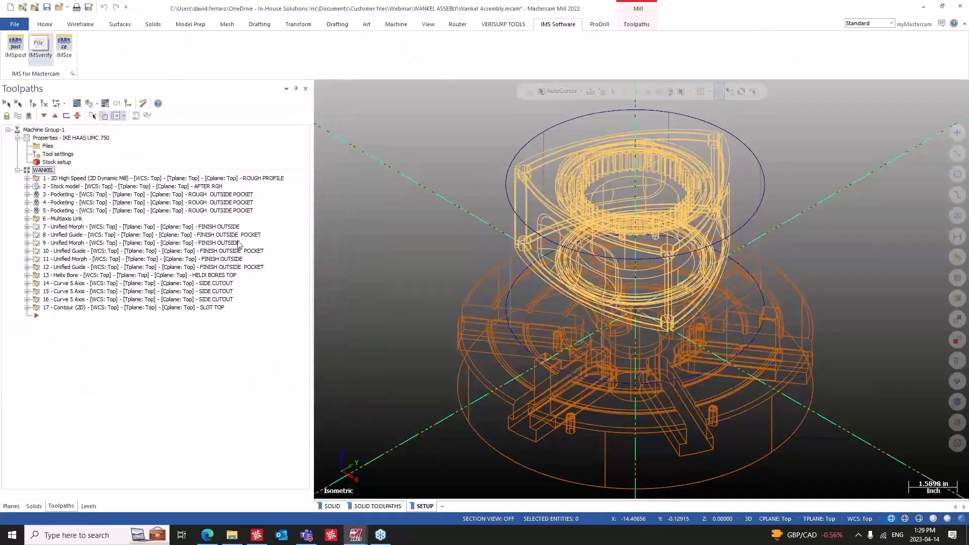
mouse_move(356, 540)
click(268, 492)
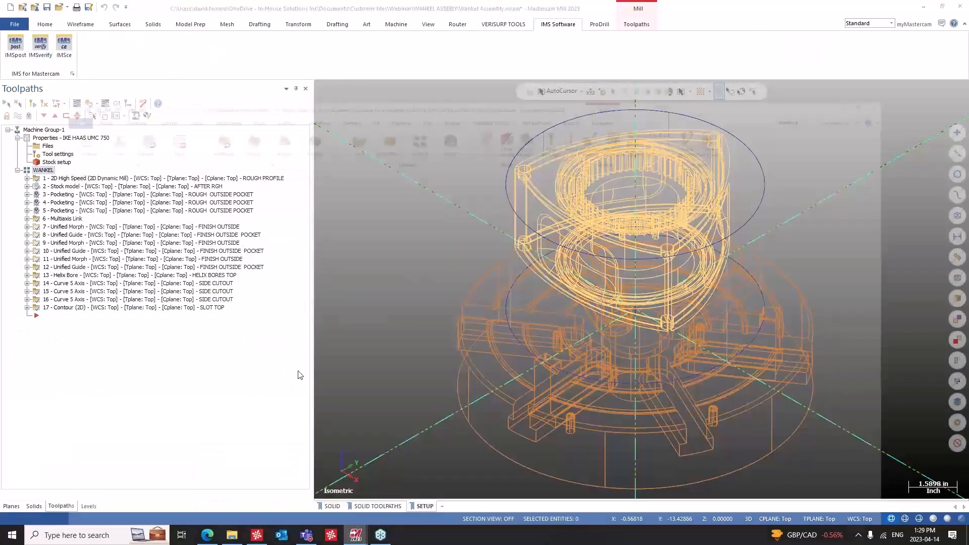
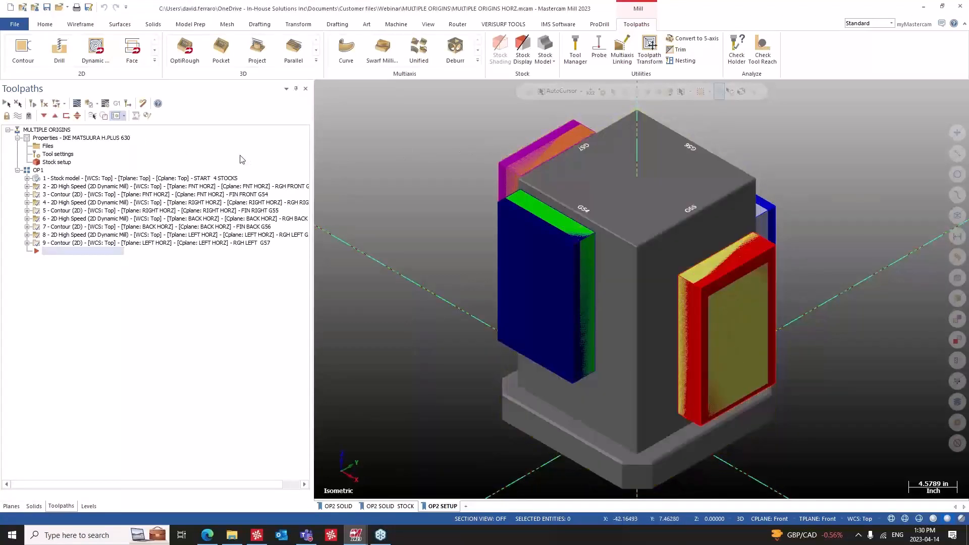
Review the machine group properties and the plane list with its work offsets, and return to the toolpath list.
click(109, 140)
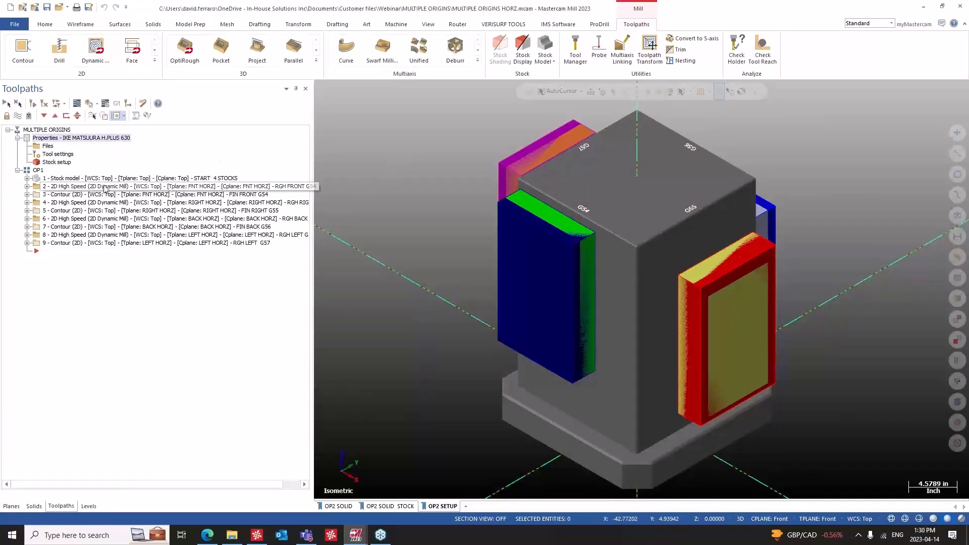
click(17, 507)
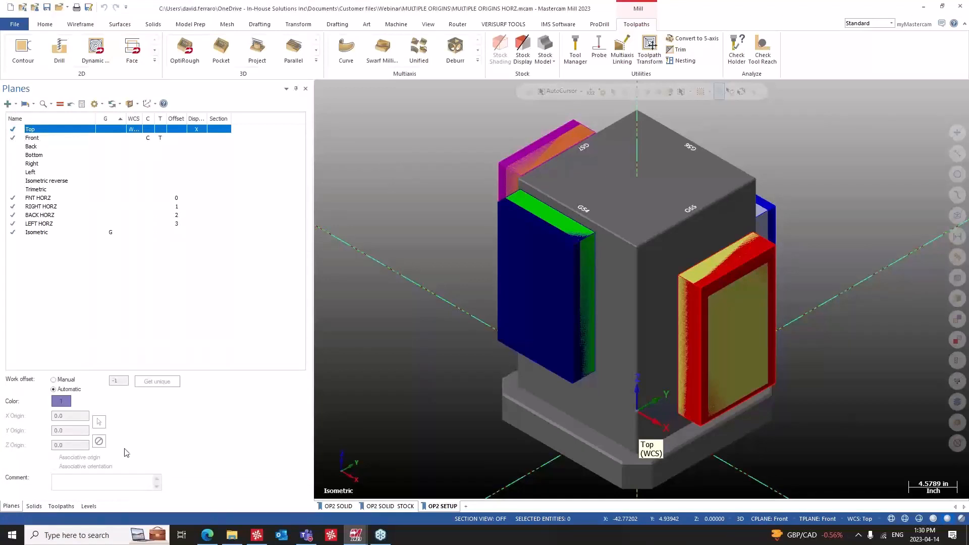
click(61, 506)
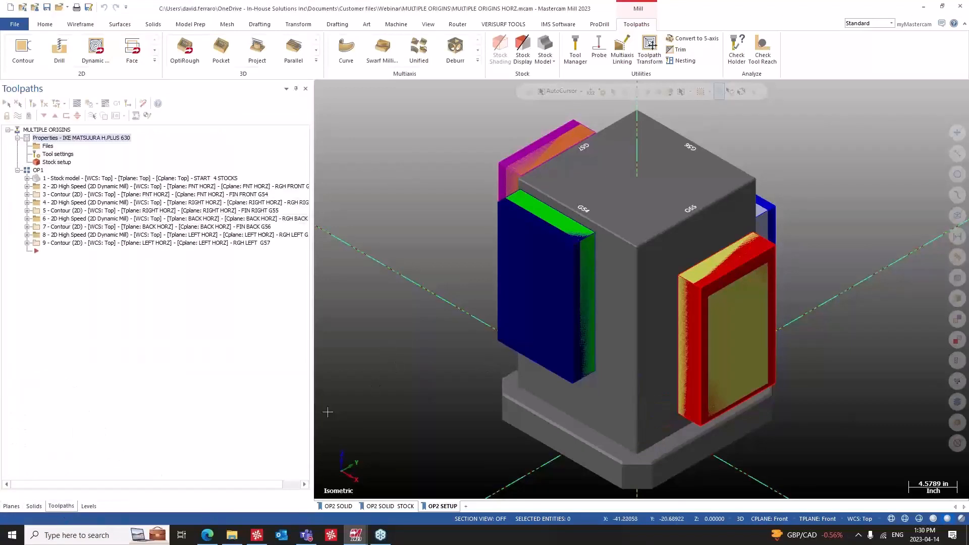
Open the IMSce setup for this part and examine the G54, G55, G56 and G57 faces of the tombstone from several sides.
click(555, 25)
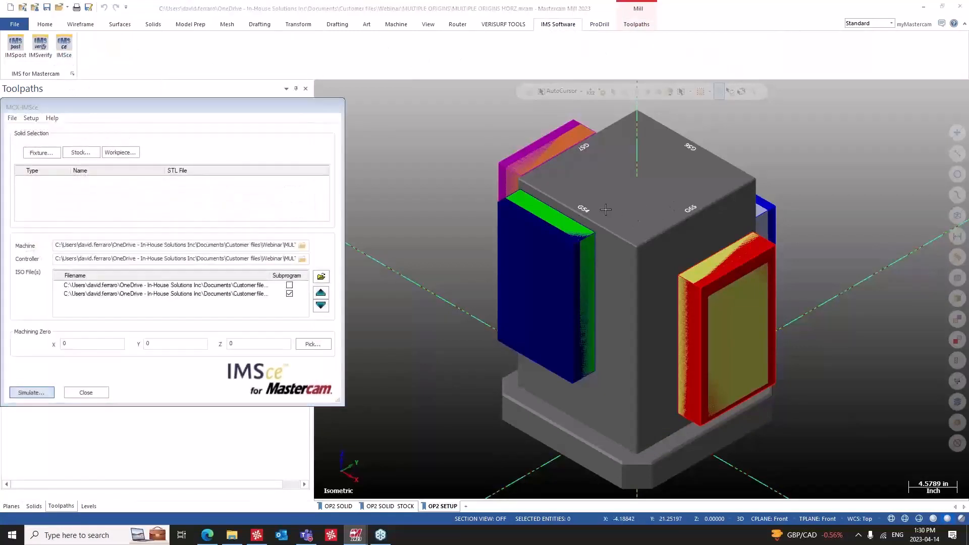
middle_drag(606, 210, 465, 232)
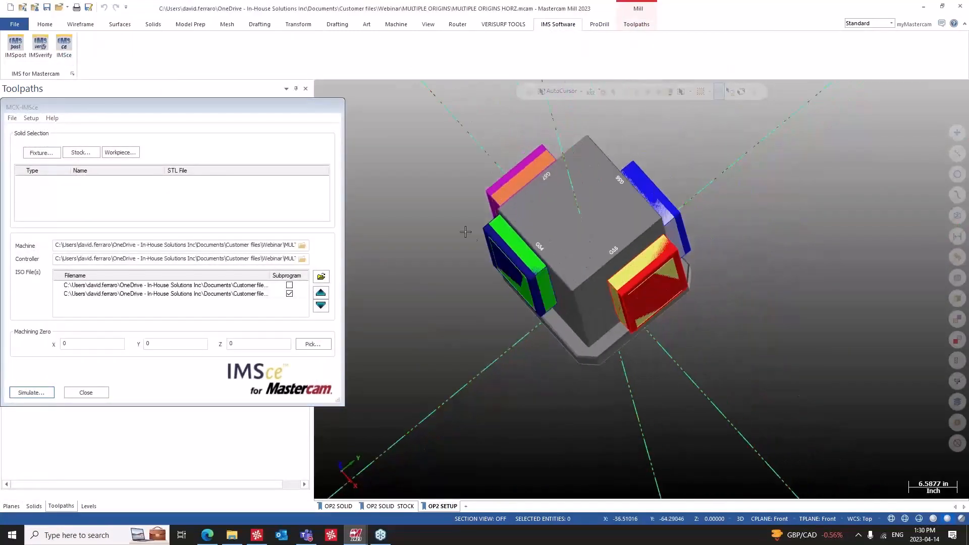
key(F1)
click(432, 109)
click(824, 363)
mouse_move(668, 326)
middle_down()
mouse_move(685, 299)
mouse_move(674, 286)
middle_up()
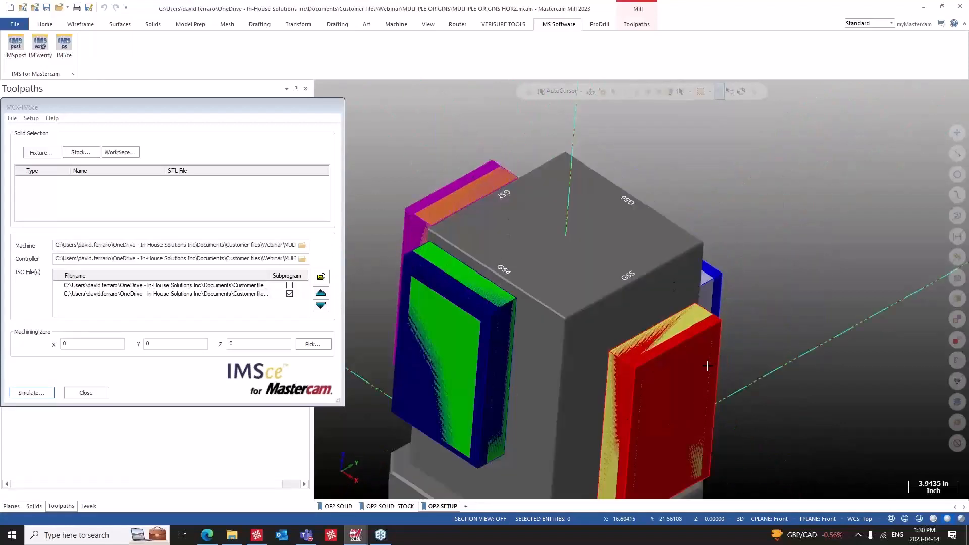
mouse_move(520, 210)
middle_down()
mouse_move(515, 176)
mouse_move(685, 183)
mouse_move(656, 171)
mouse_move(590, 172)
mouse_move(580, 318)
mouse_move(561, 291)
mouse_move(447, 309)
middle_up()
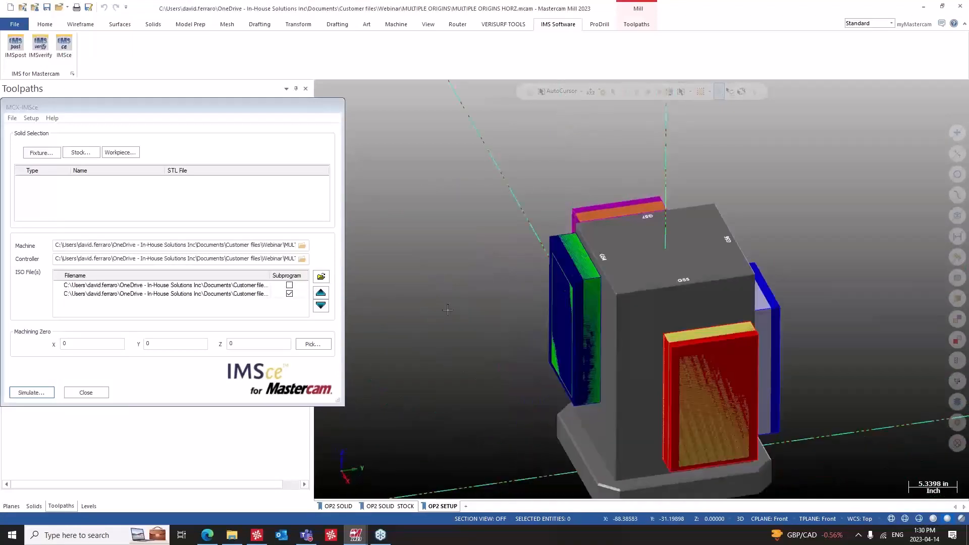
scroll(548, 288, down, 3)
key(F1)
click(474, 195)
click(801, 461)
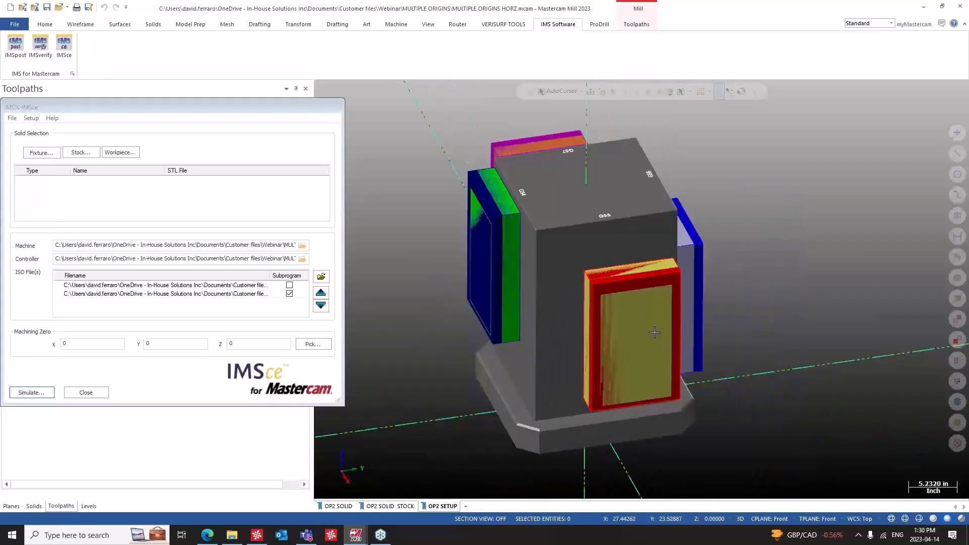
middle_drag(654, 332, 629, 297)
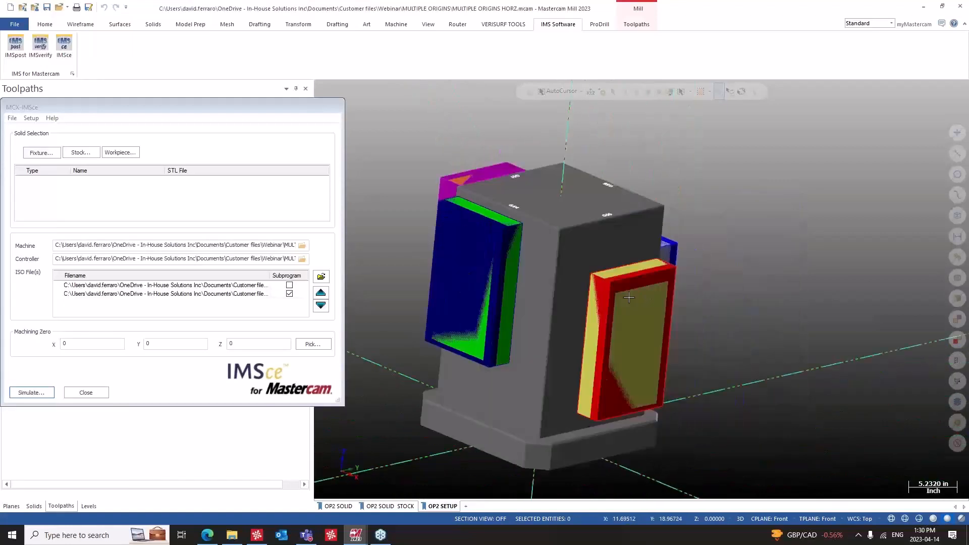
scroll(613, 297, up, 2)
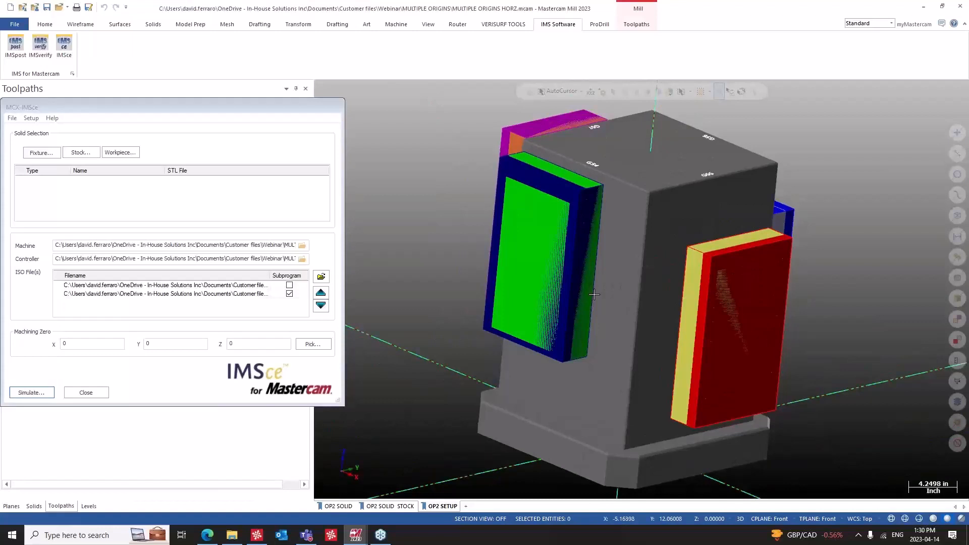
middle_drag(578, 284, 359, 201)
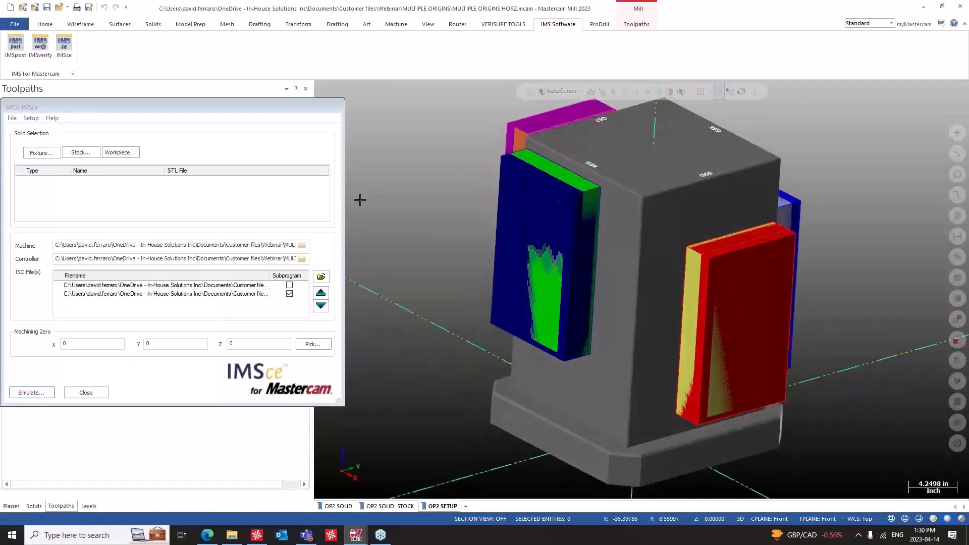
Open the workpiece origins table and check the G54, G55, G56 and G57 entries, accepting it without changes.
click(111, 191)
click(30, 117)
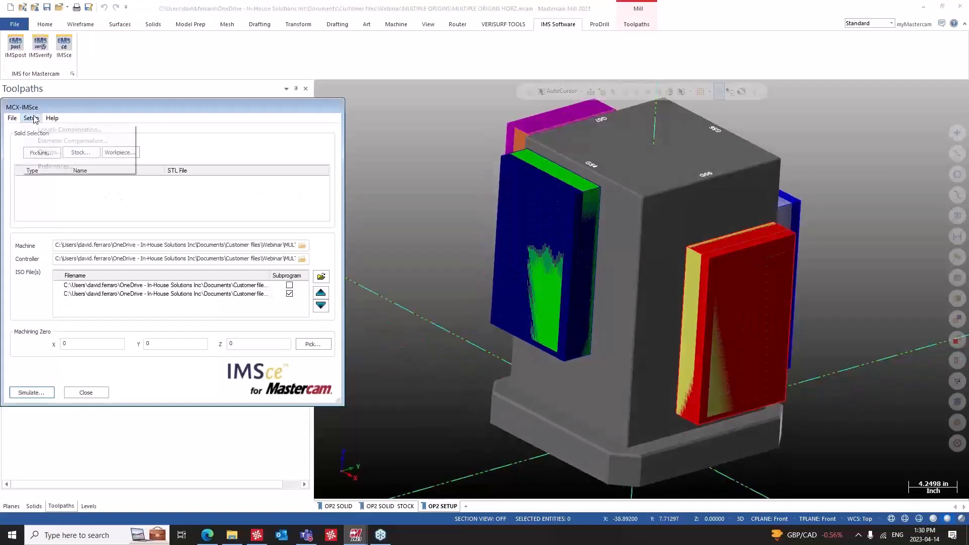
click(47, 152)
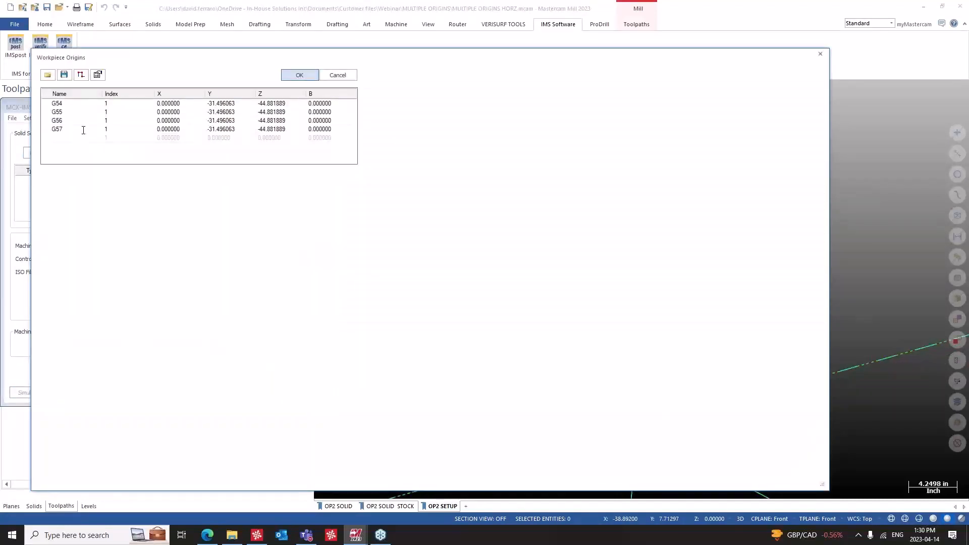
click(78, 103)
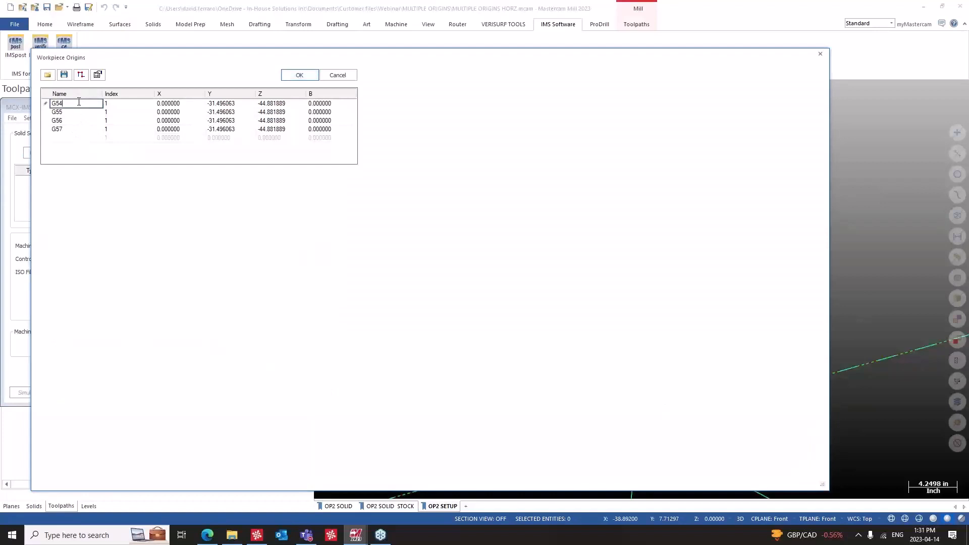
click(128, 106)
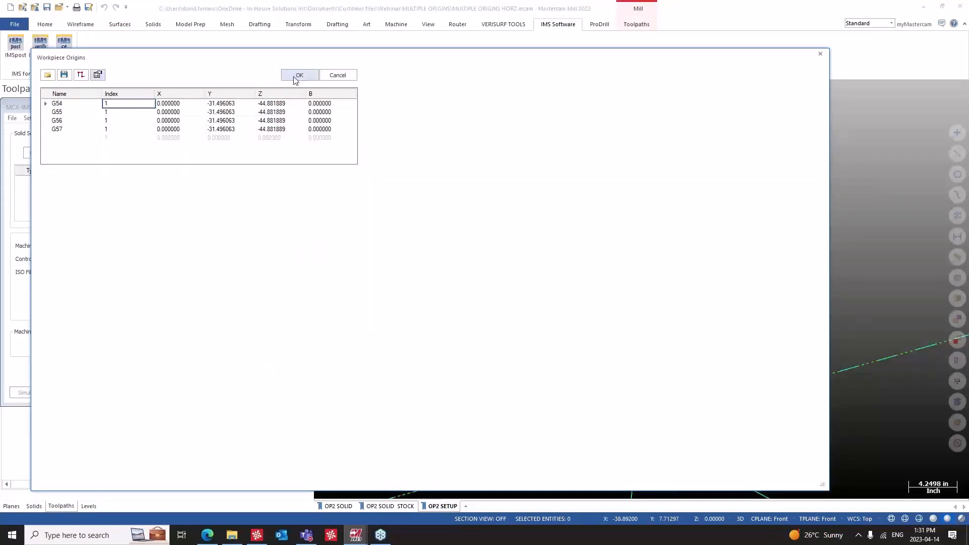
click(63, 104)
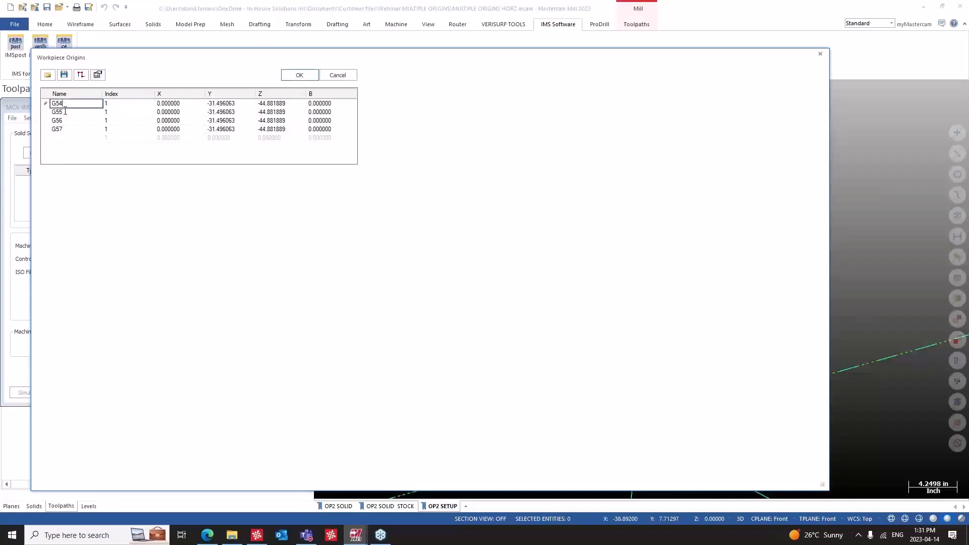
click(64, 112)
click(64, 121)
click(64, 129)
click(303, 75)
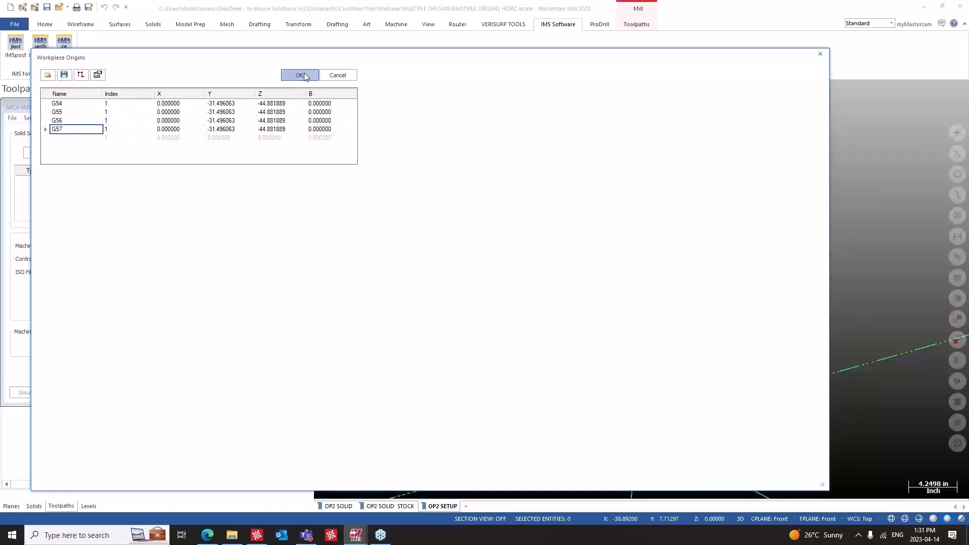
Assign the grey tombstone solid as the fixture for the simulation.
click(50, 152)
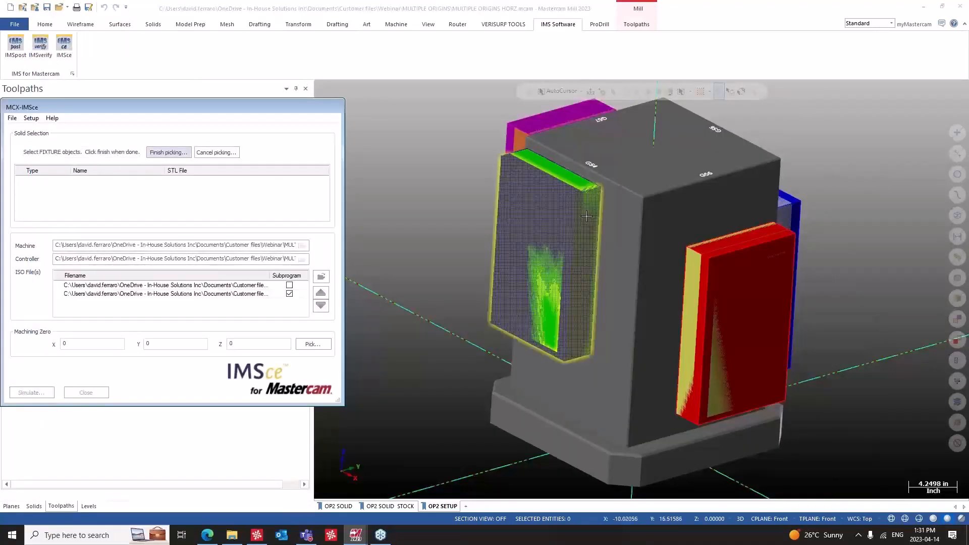
click(630, 191)
click(167, 153)
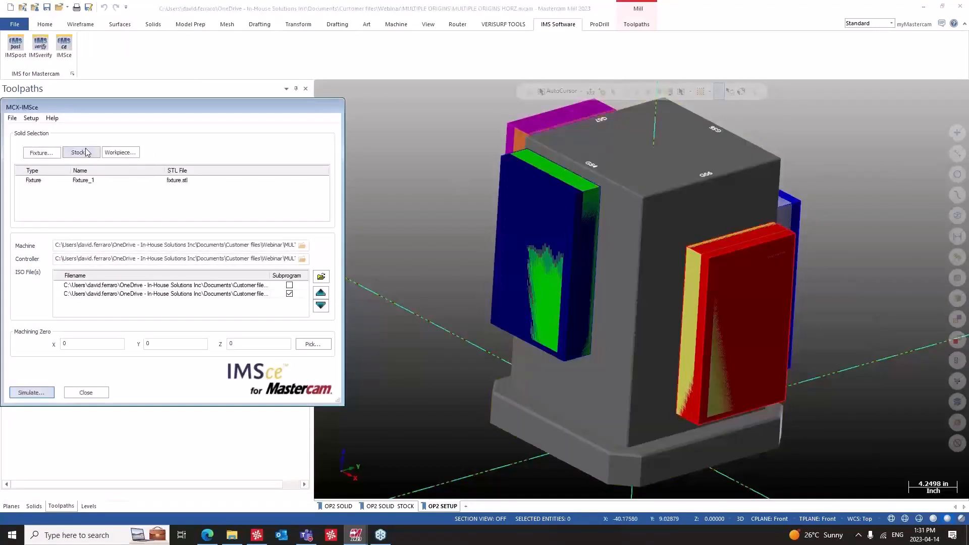
Assign all solids on level 10 OP2 STOCK as the stock.
click(81, 152)
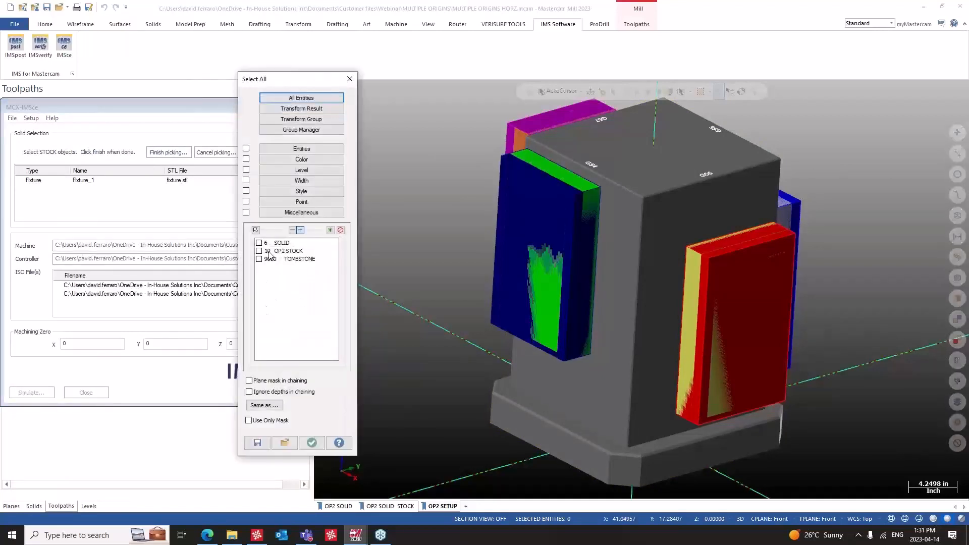
click(268, 251)
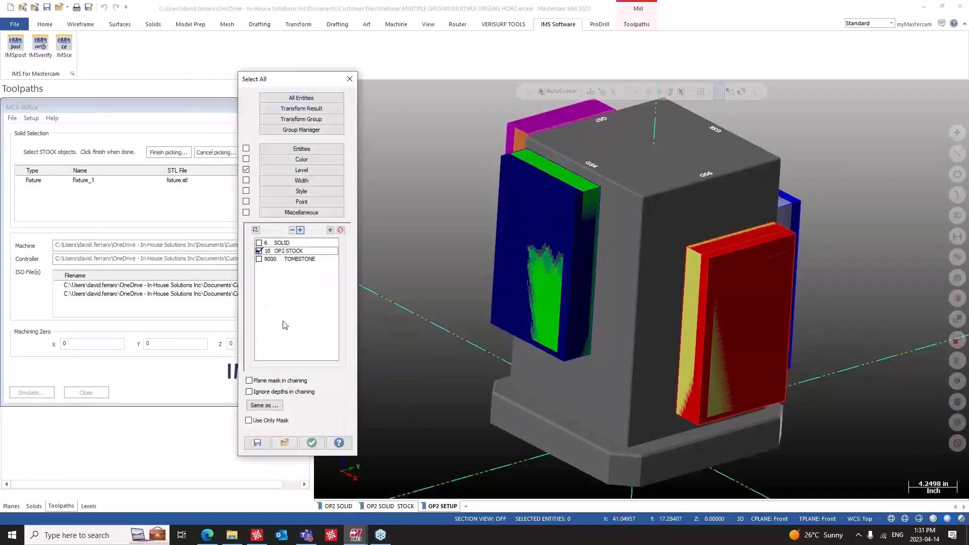
click(312, 443)
click(158, 153)
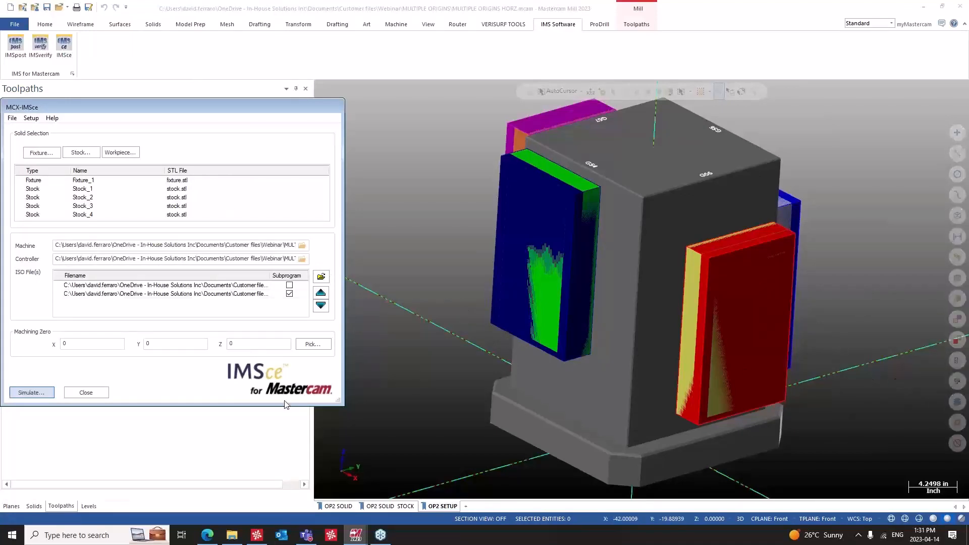
Assign the four finished parts in the OP2 SOLID view as workpieces, and return to the OP2 SETUP view.
click(346, 507)
click(120, 152)
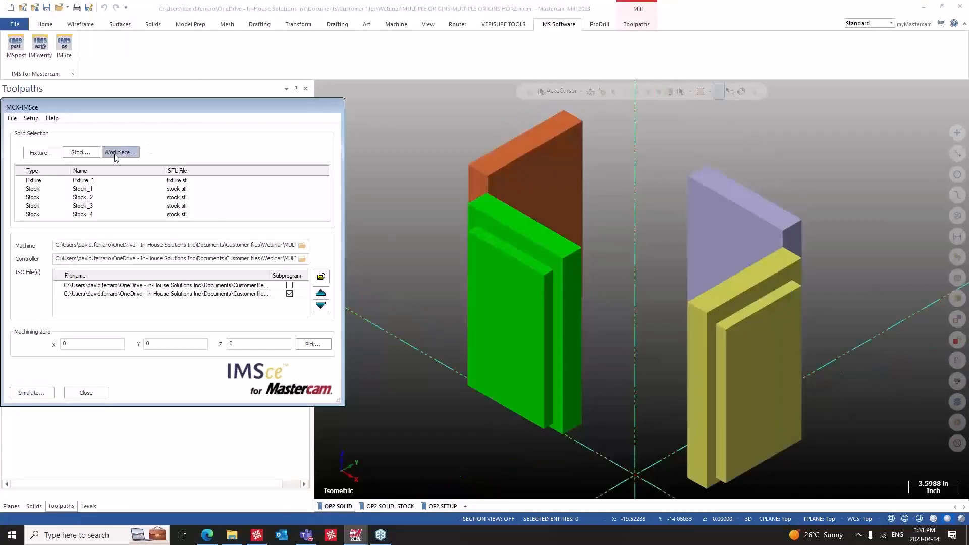
click(699, 269)
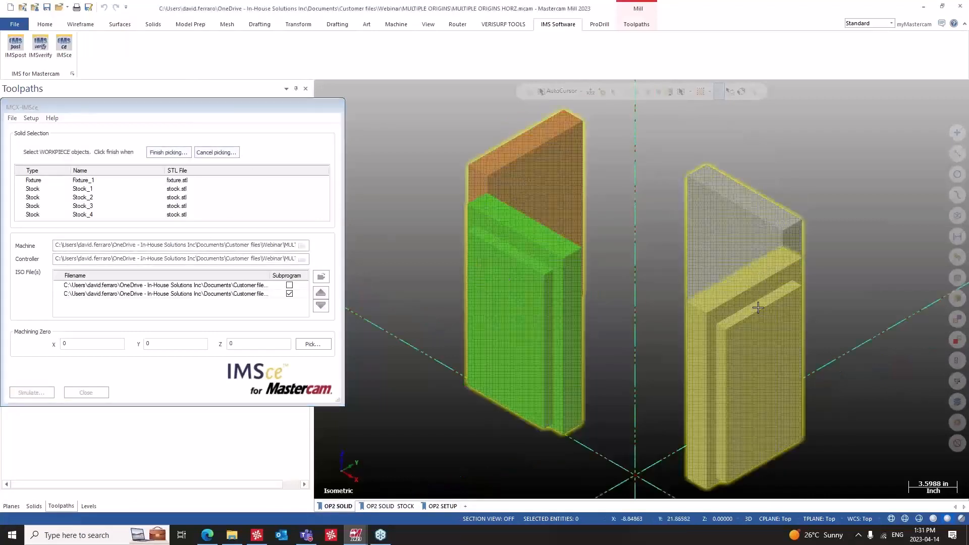
click(168, 153)
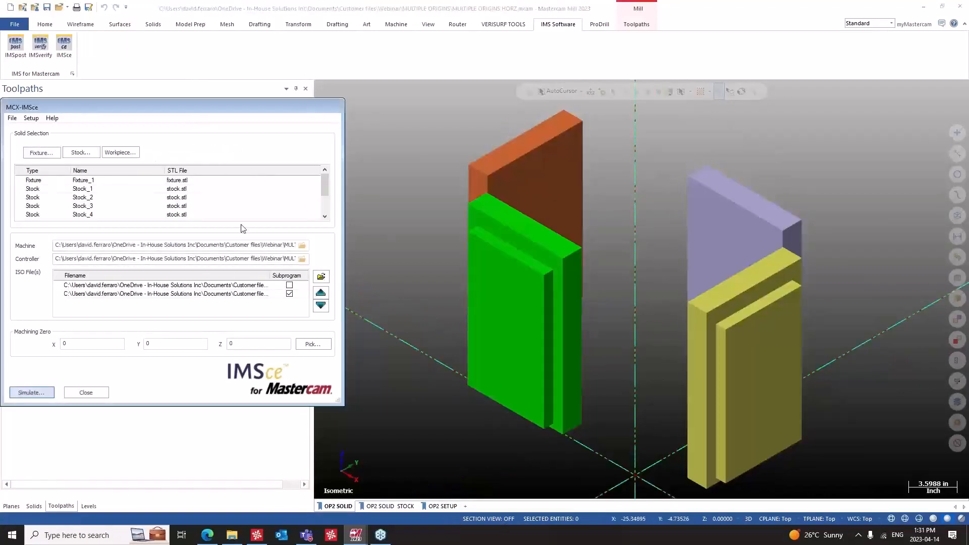
click(438, 507)
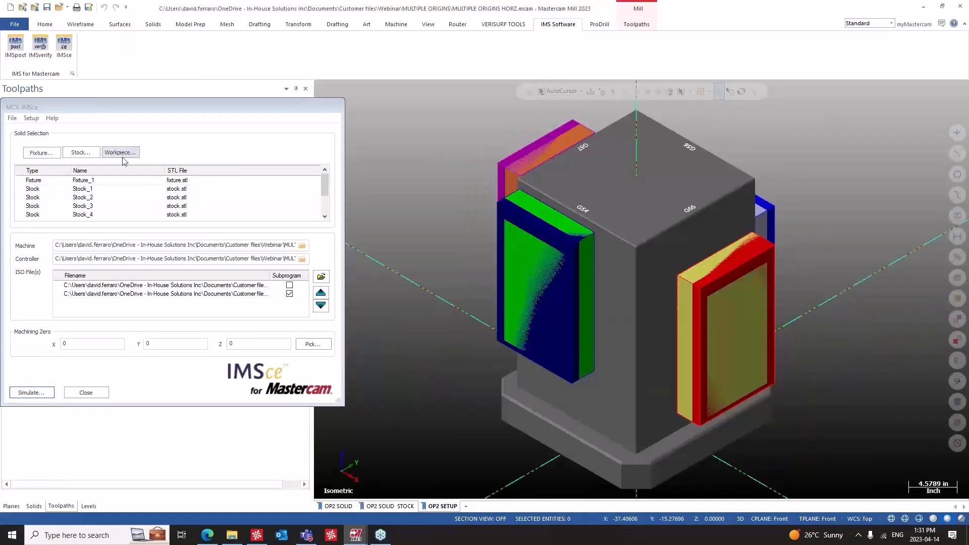
Start the machine simulation of the tombstone job and view the horizontal machine with the loaded tombstone.
click(28, 394)
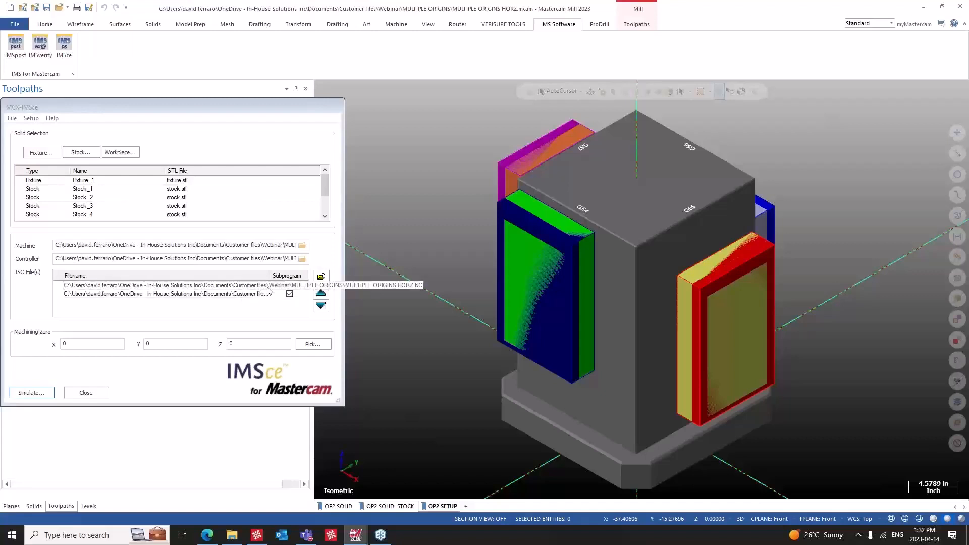
click(30, 392)
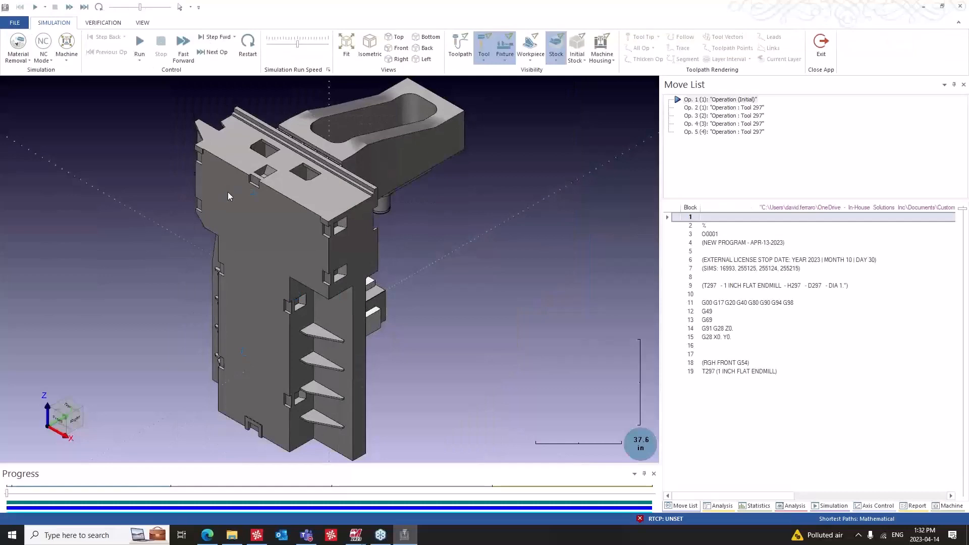
middle_drag(228, 192, 362, 266)
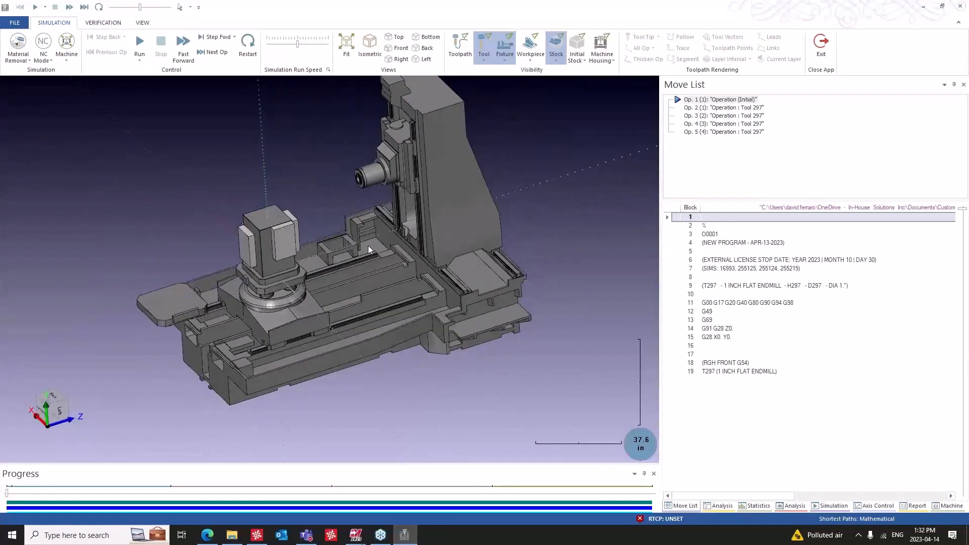
scroll(369, 249, up, 4)
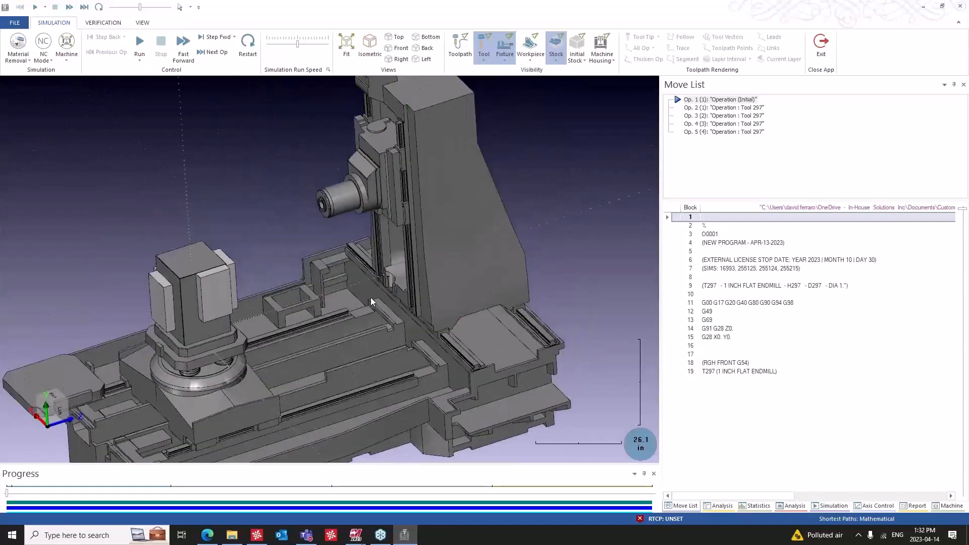
middle_drag(370, 301, 382, 285)
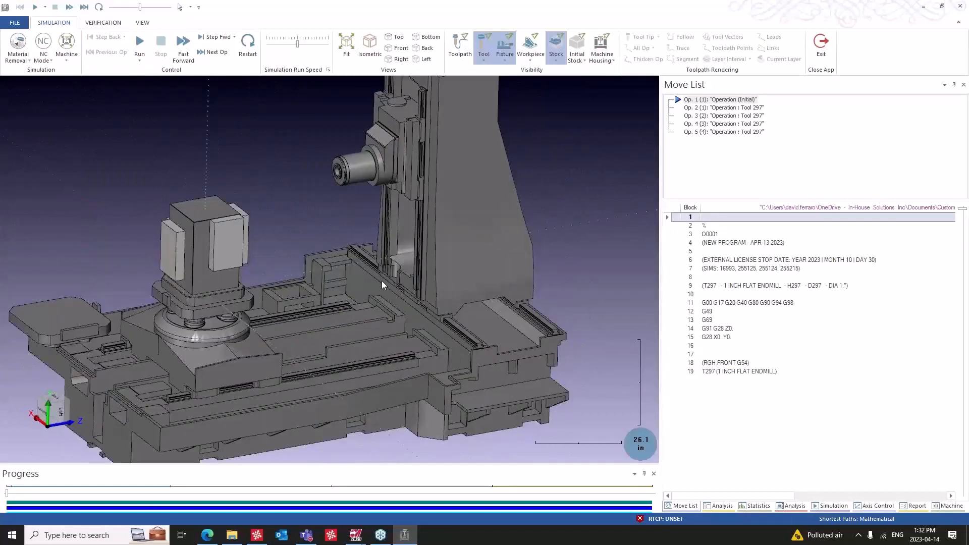
Show the machine housing to view the full enclosure around the tombstone, and hide it again.
click(601, 47)
scroll(337, 318, down, 5)
scroll(337, 318, down, 1)
middle_drag(337, 319, 356, 346)
click(604, 45)
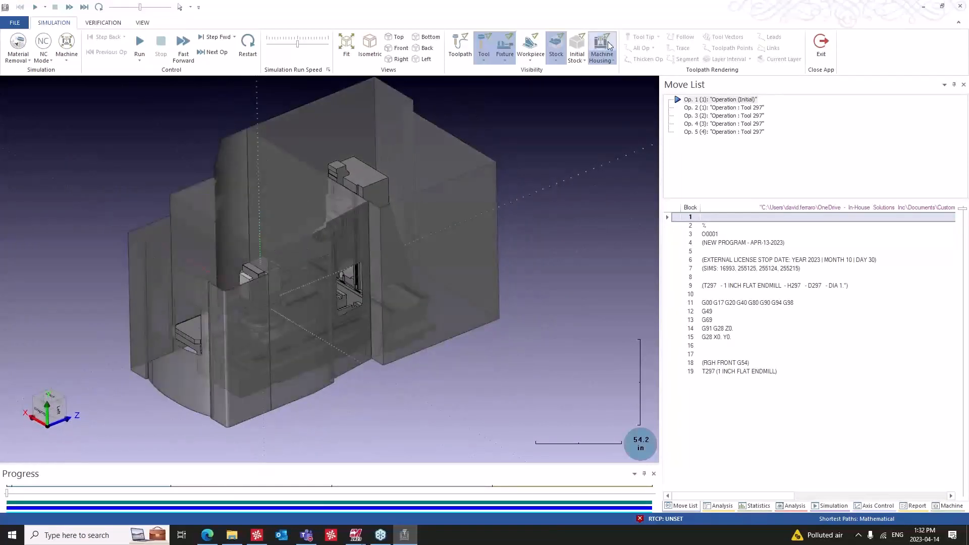
Advance through the NC blocks to block 45 of the first Tool 297 operation, where the tool cuts the G54 part.
scroll(319, 291, down, 3)
scroll(319, 292, up, 8)
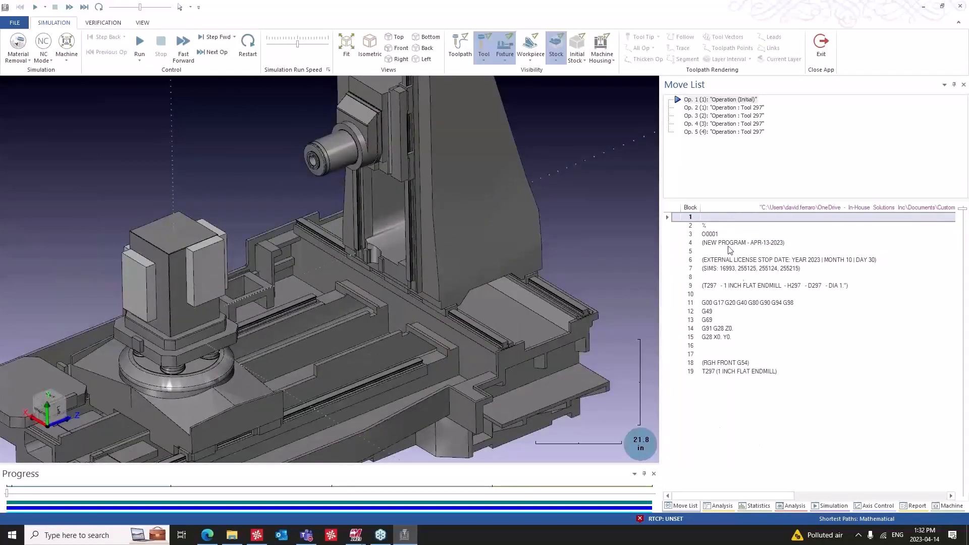
scroll(728, 270, down, 10)
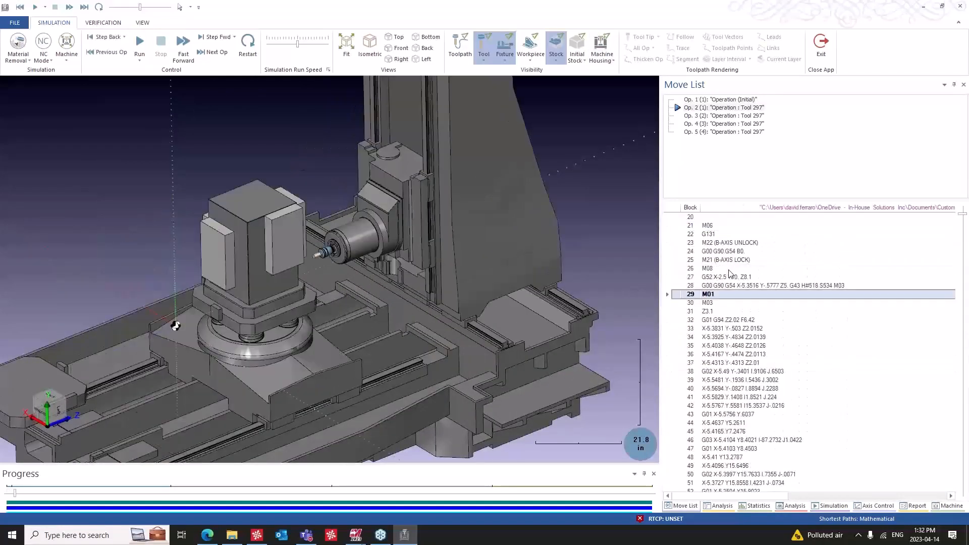
scroll(728, 270, down, 10)
middle_drag(565, 267, 587, 357)
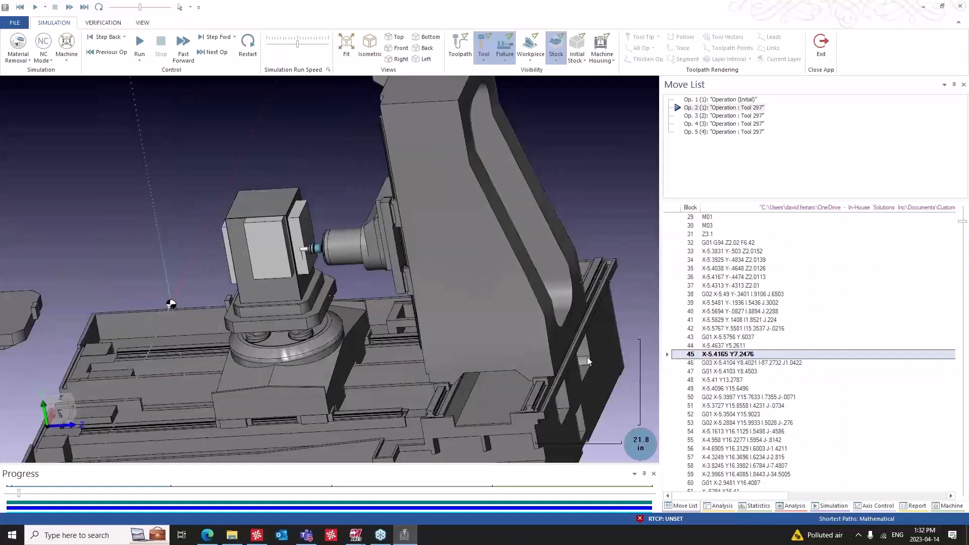
Color the simulated stock by tool number in the analysis settings.
click(792, 506)
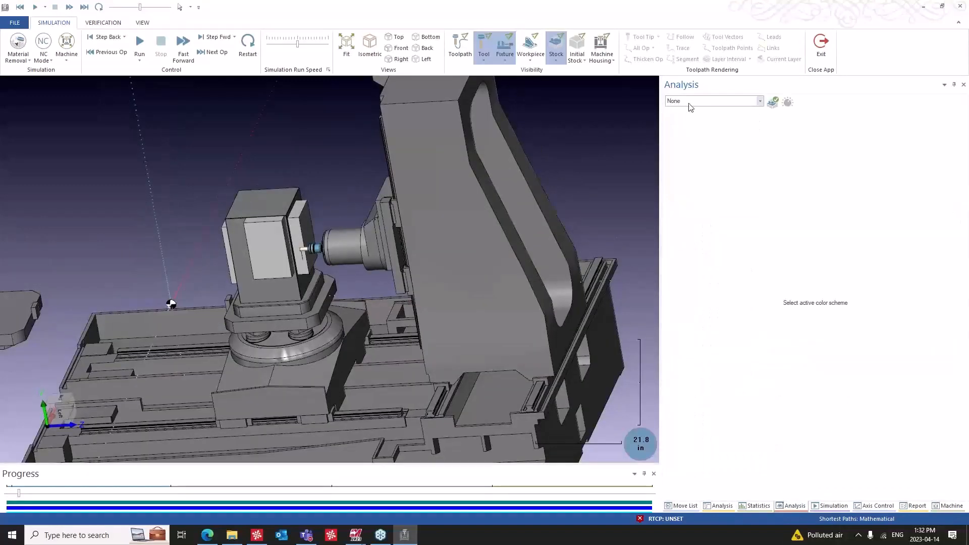
click(689, 102)
click(692, 117)
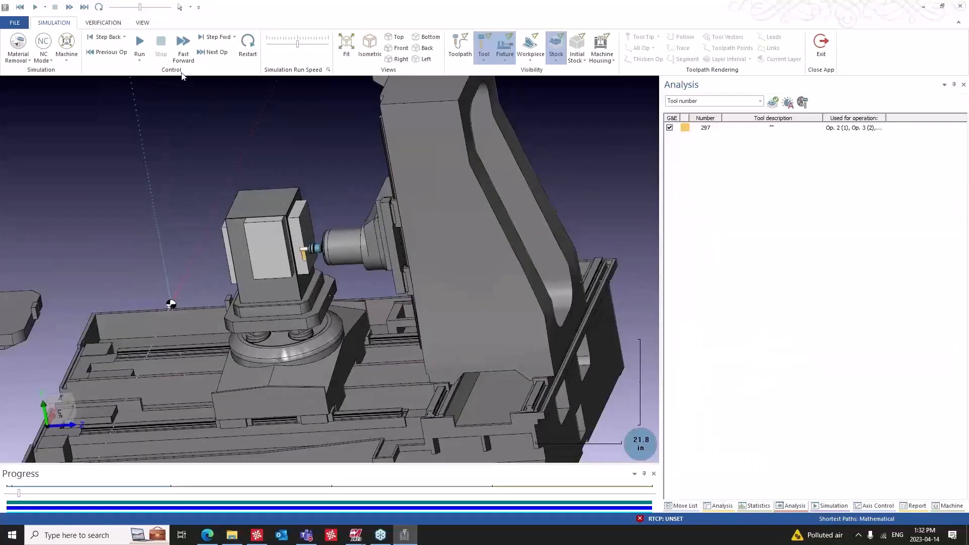
Run the simulation, watch the G54 part being machined up close, and raise the simulation run speed.
click(139, 43)
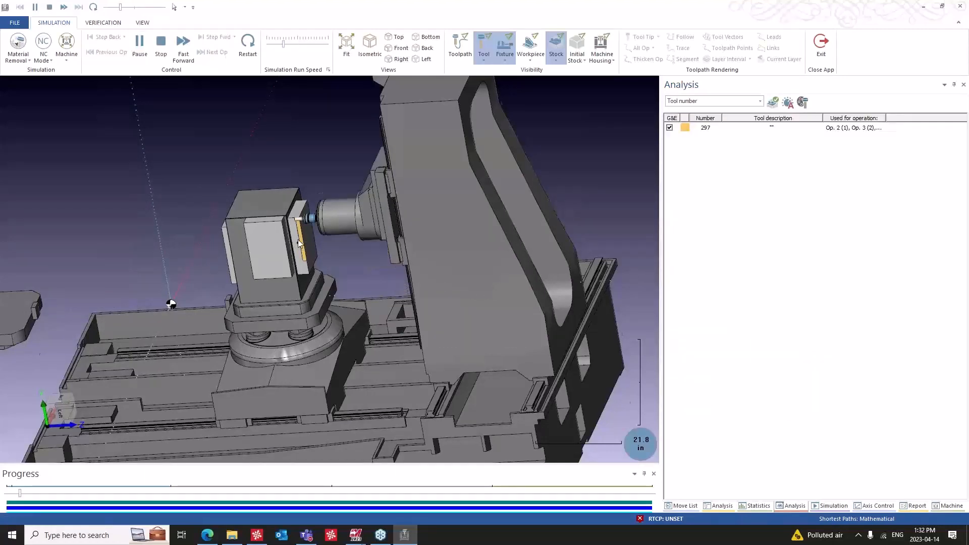
middle_drag(298, 240, 309, 257)
scroll(309, 257, down, 2)
scroll(309, 257, up, 5)
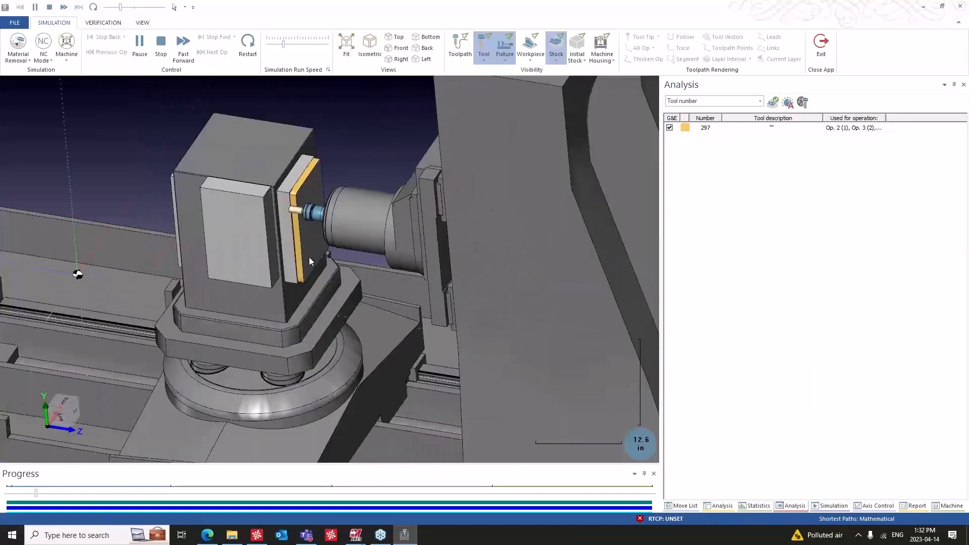
scroll(310, 256, up, 3)
scroll(311, 255, down, 3)
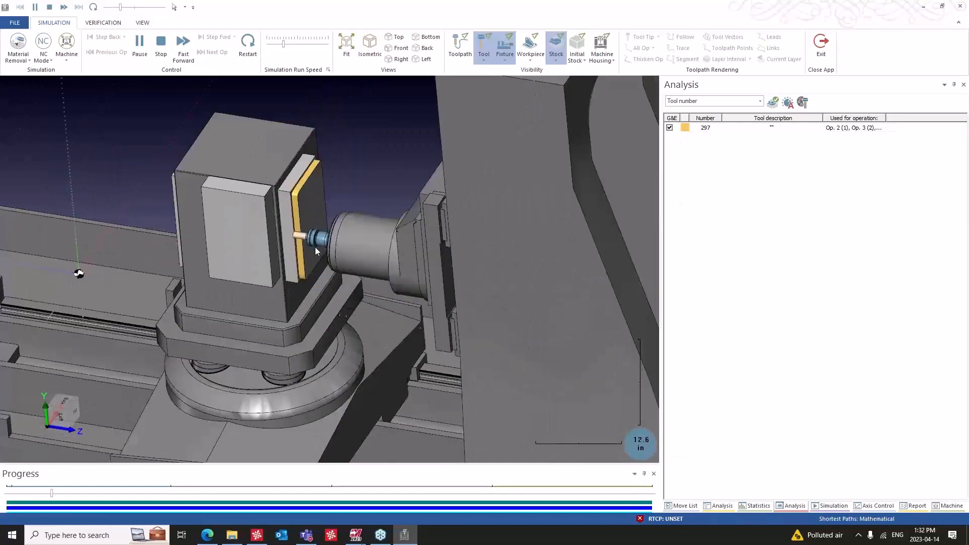
middle_drag(315, 247, 325, 268)
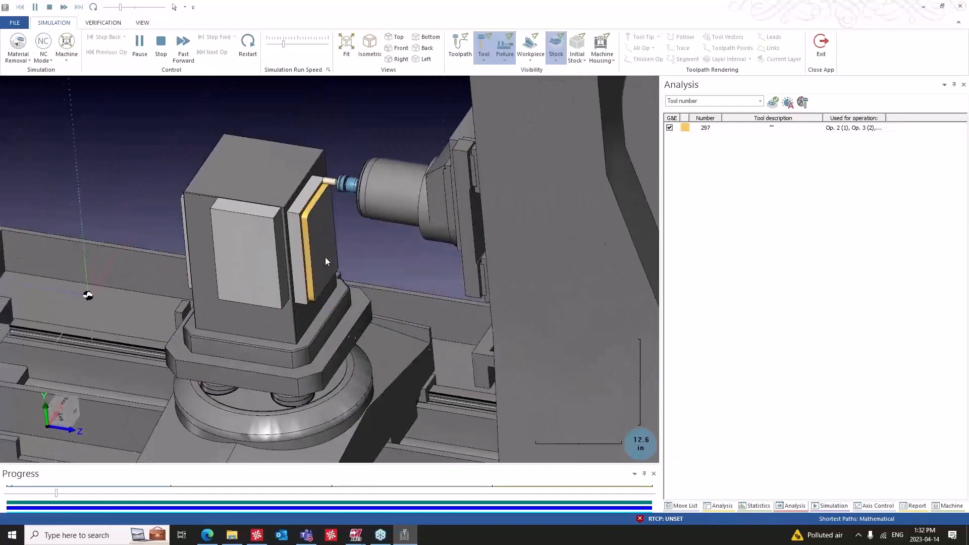
click(291, 44)
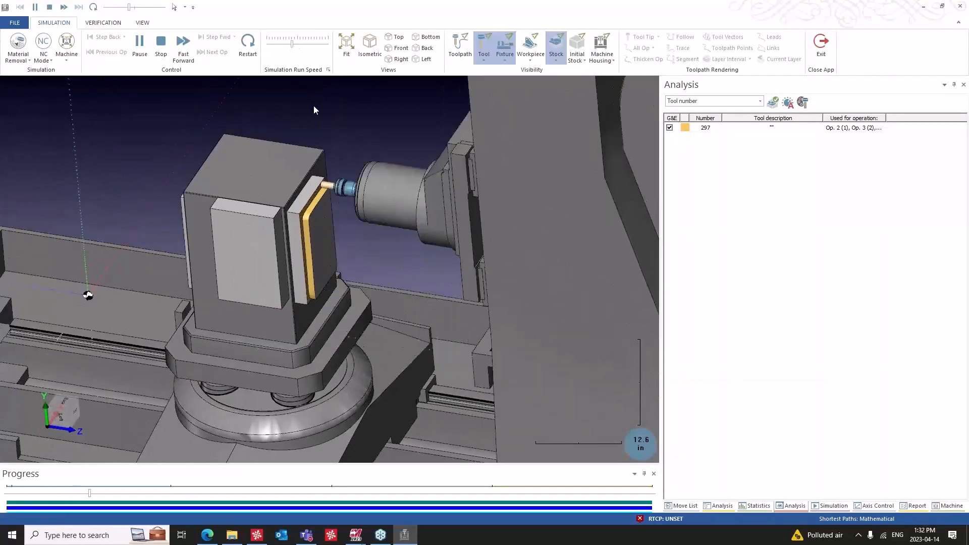
Follow the running program in the move list, pausing it in the G55 operation and again at the start of the G56 operation.
click(682, 506)
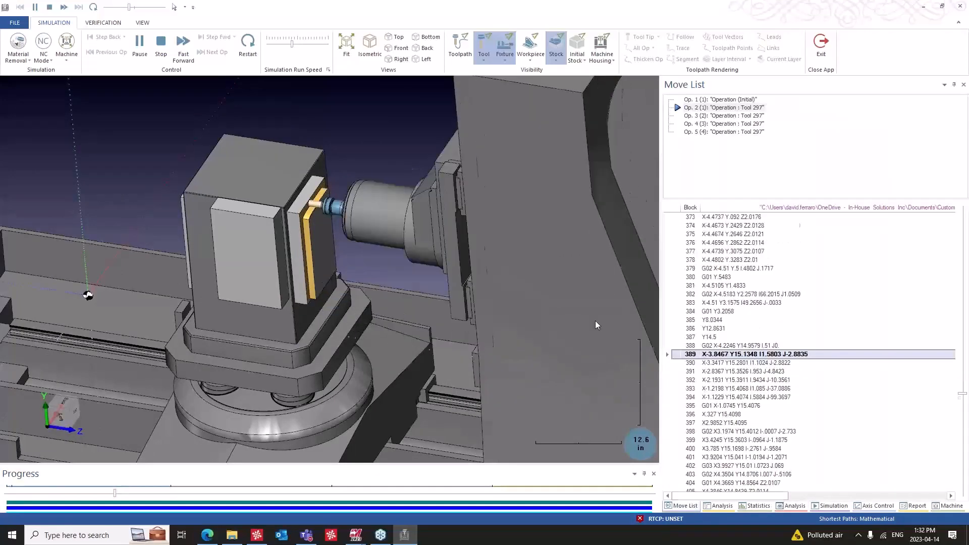
click(140, 45)
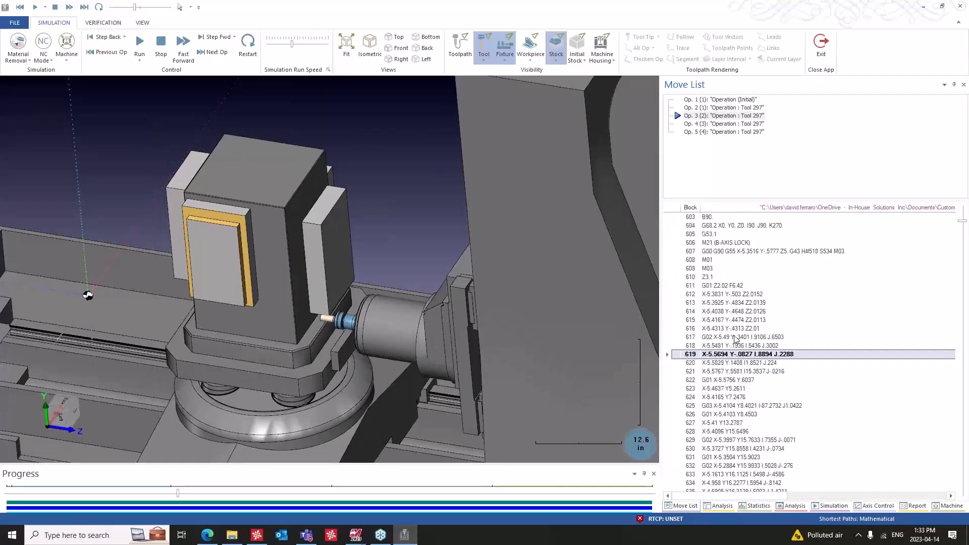
click(140, 44)
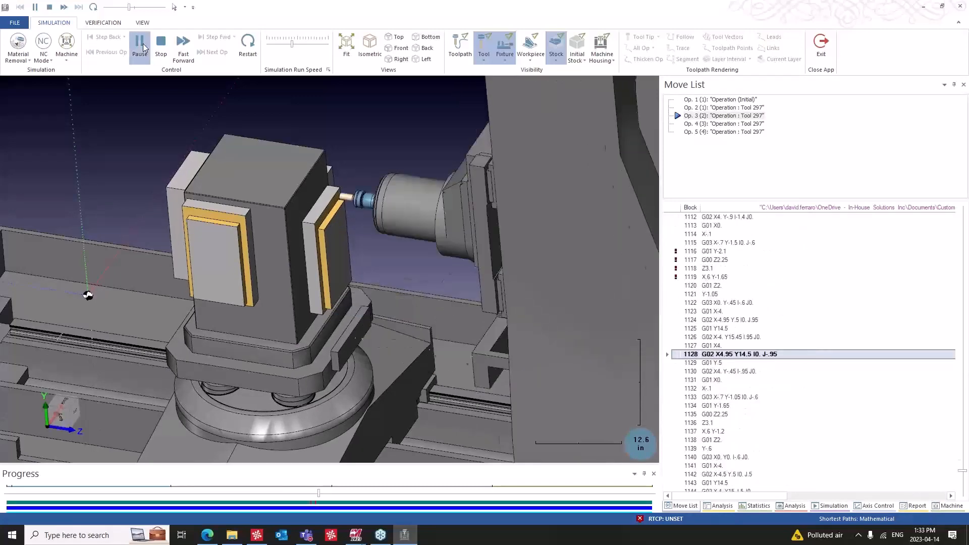
click(145, 48)
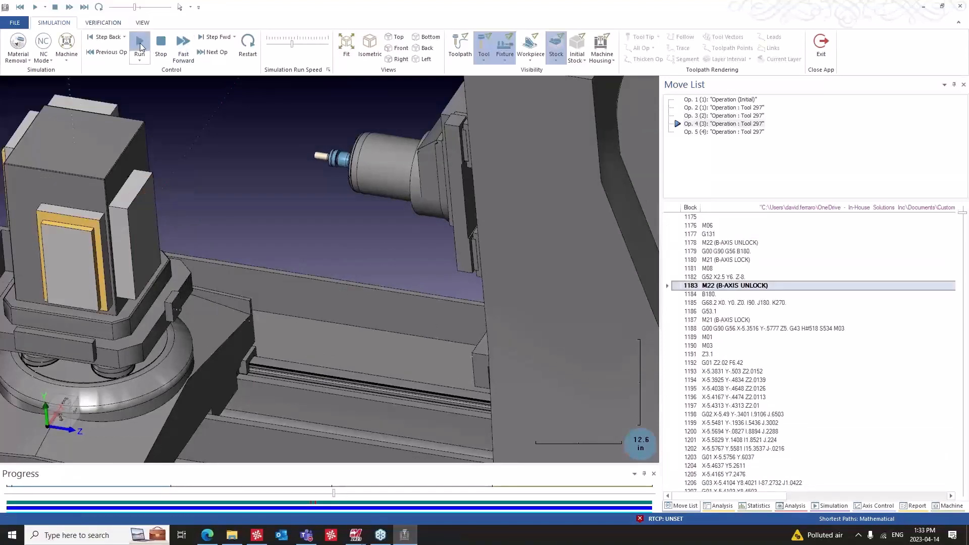
Resume the simulation in the G56 operation and raise the run speed to play the program through to its end.
click(140, 46)
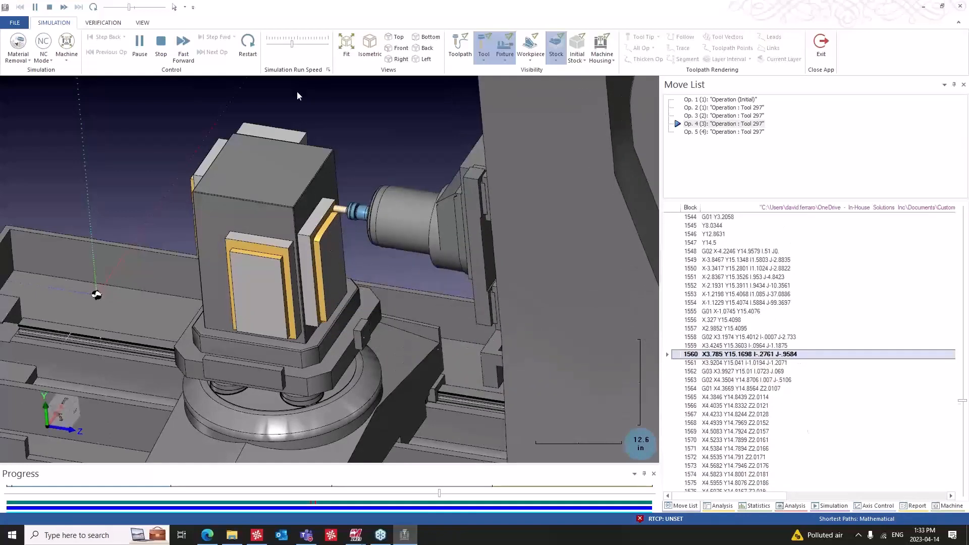
drag(294, 44, 300, 43)
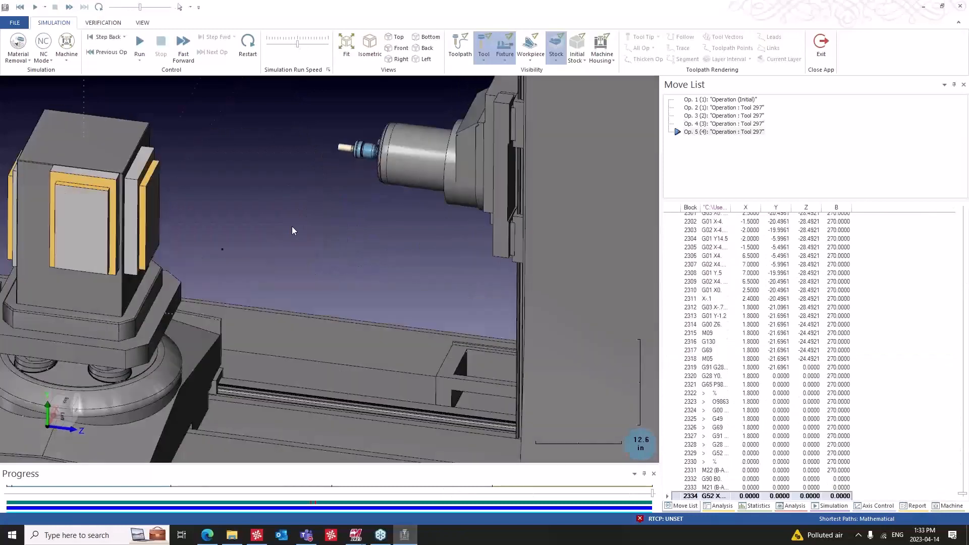
middle_drag(292, 231, 467, 257)
Run a deviation analysis on the machined stock and inspect the colored parts on all sides of the tombstone.
click(794, 506)
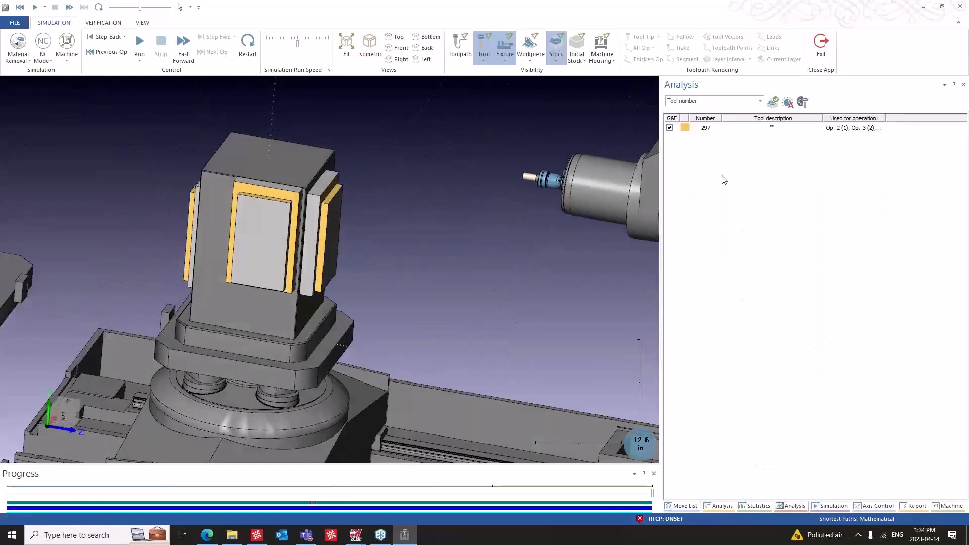
click(743, 103)
click(716, 124)
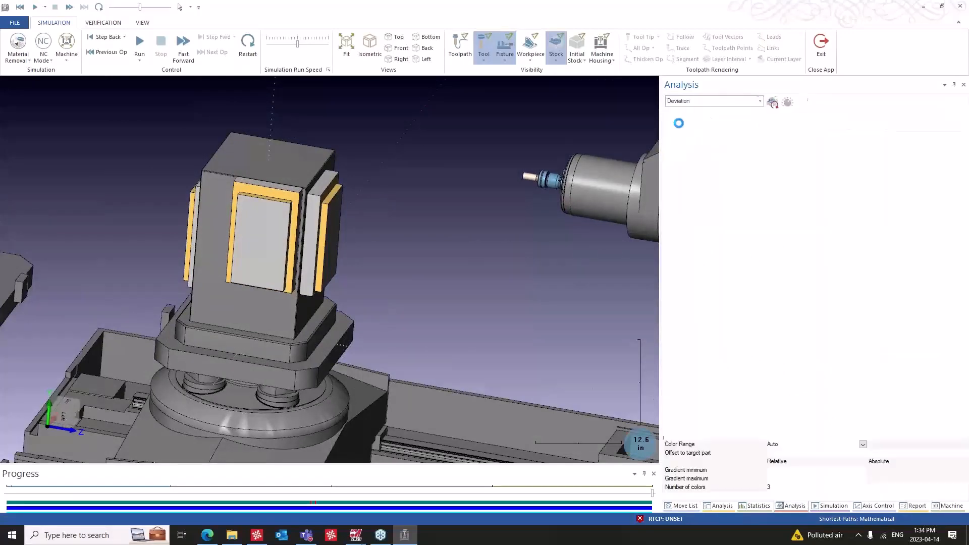
click(772, 103)
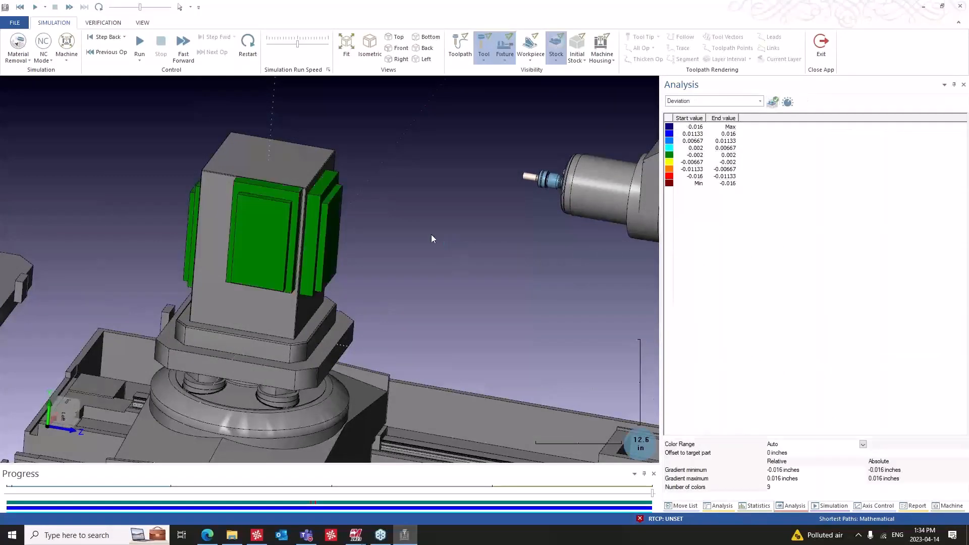
middle_drag(349, 219, 495, 222)
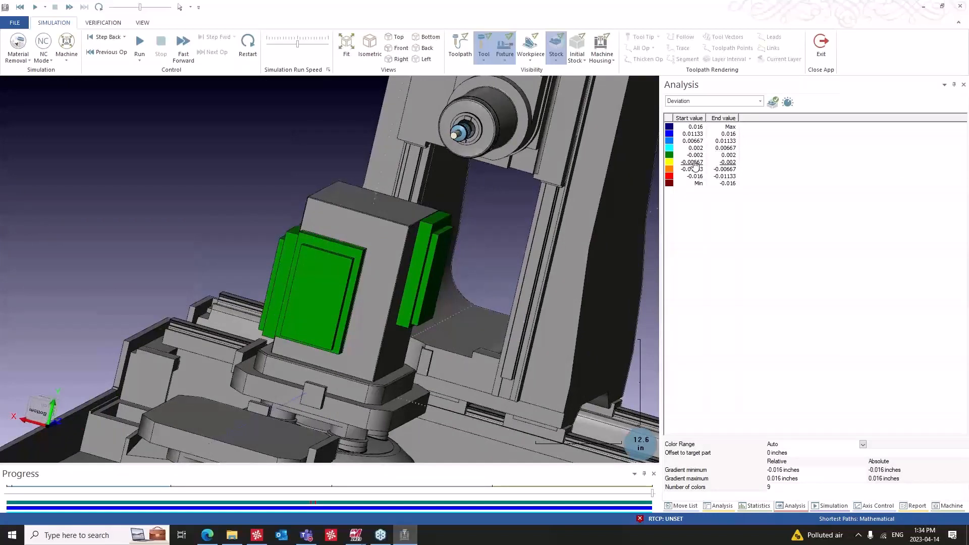
middle_drag(482, 225, 353, 231)
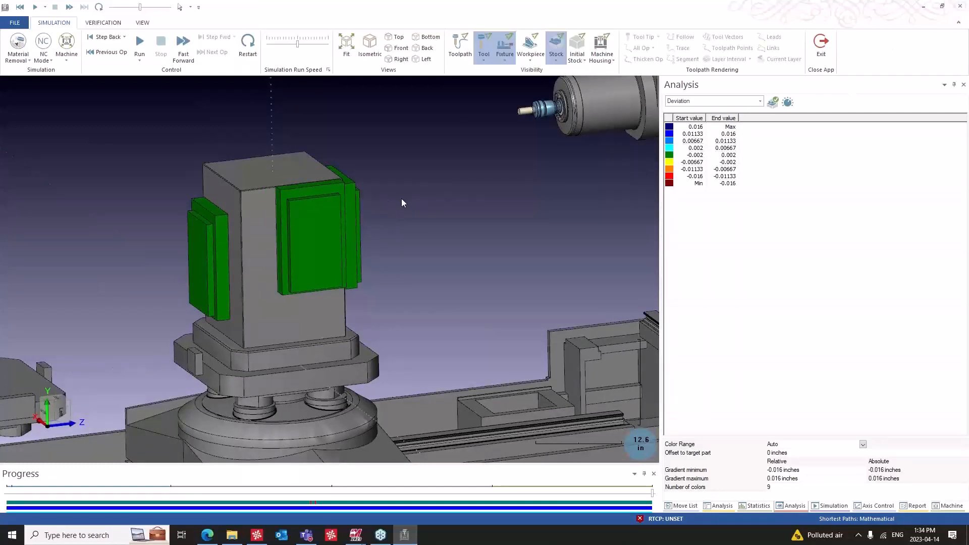
Widen the program column in the move list and go back to block 2303 of the last operation to view the machine position.
scroll(401, 199, down, 5)
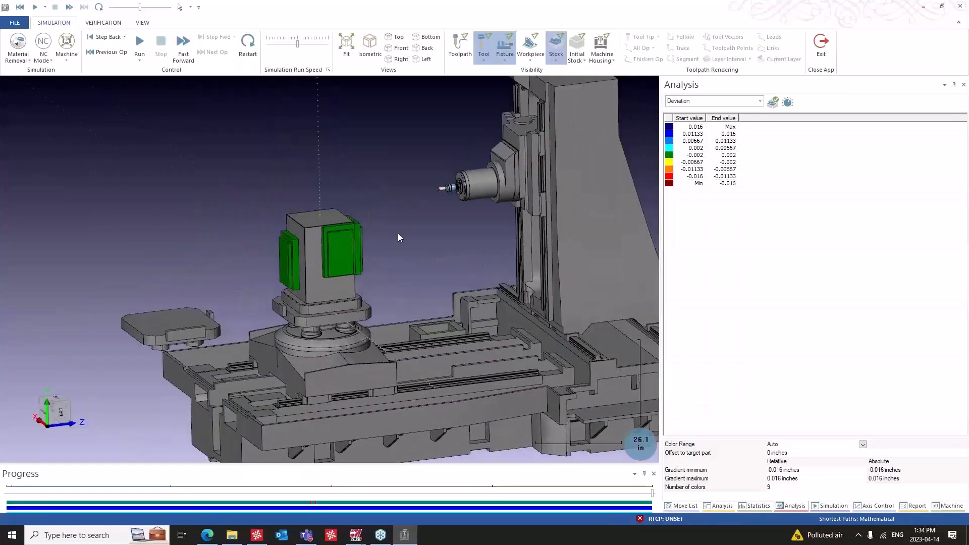
click(682, 506)
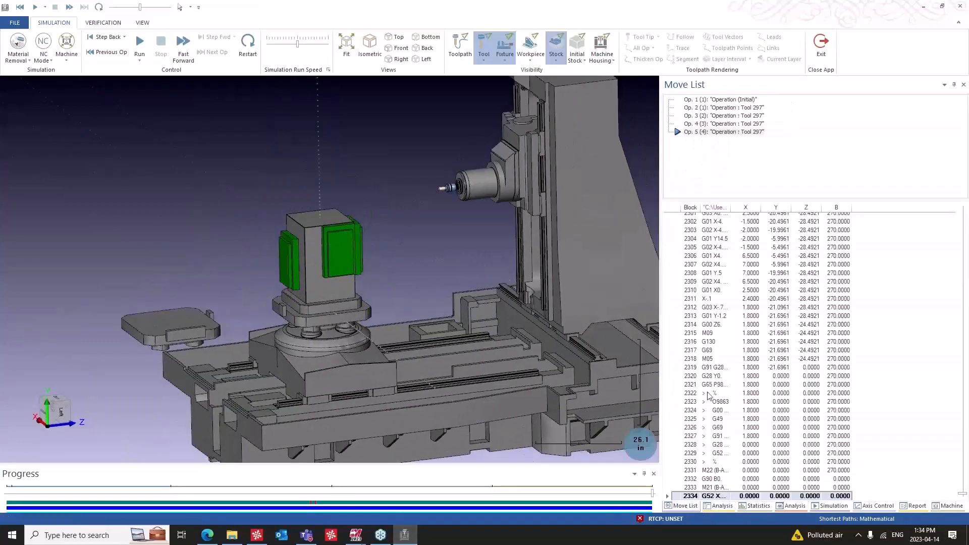
drag(731, 208, 846, 207)
scroll(756, 425, up, 7)
scroll(757, 409, up, 20)
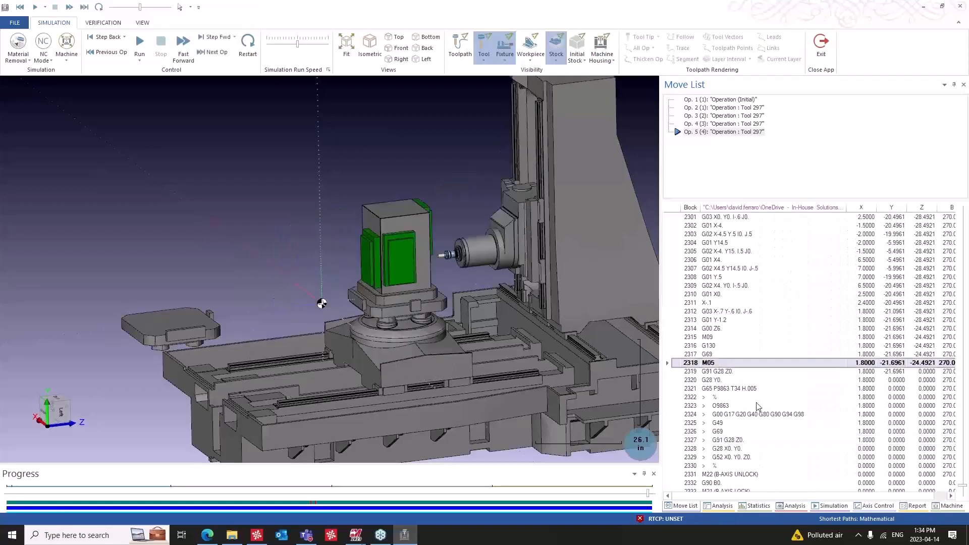
click(756, 405)
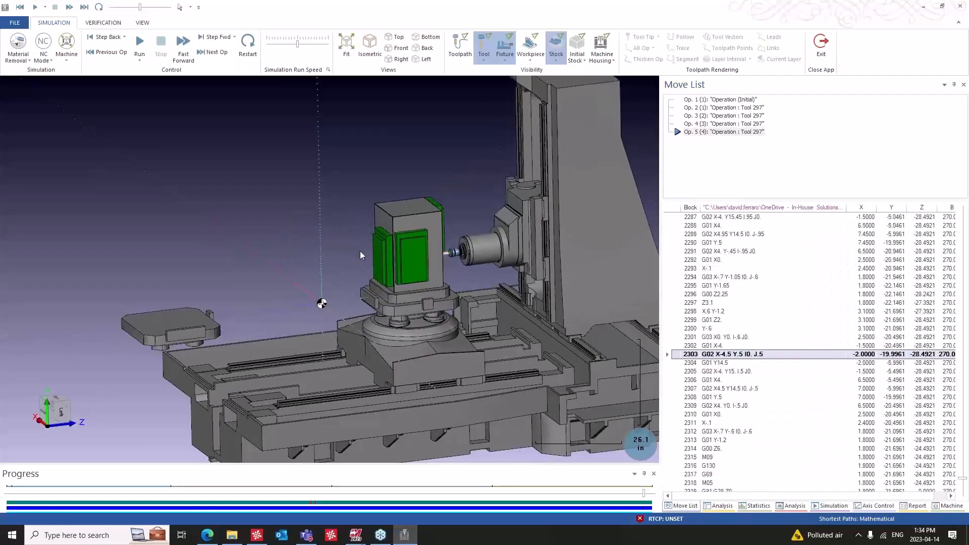
middle_drag(472, 254, 419, 254)
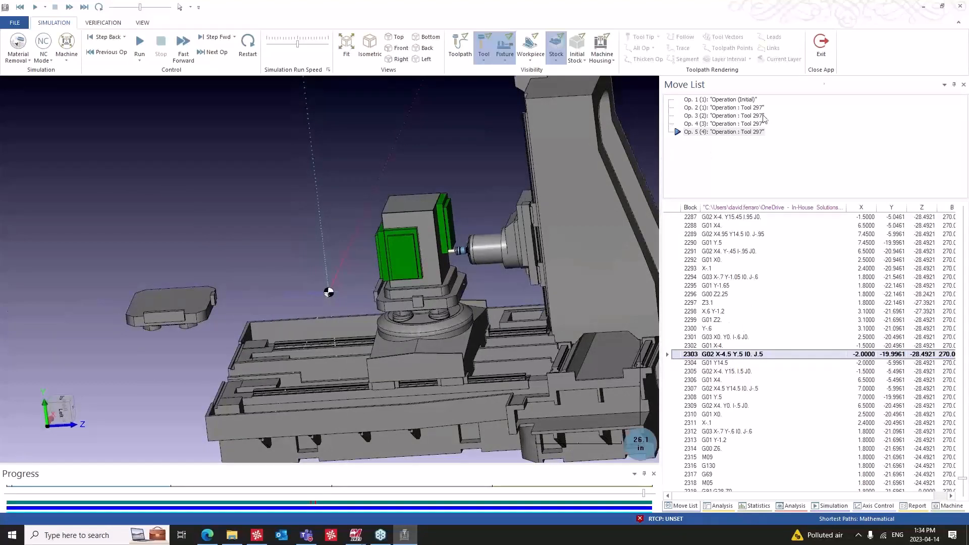
Close the simulator and switch to the Mastercam window with the 5XMill_2023.mcam file.
click(961, 8)
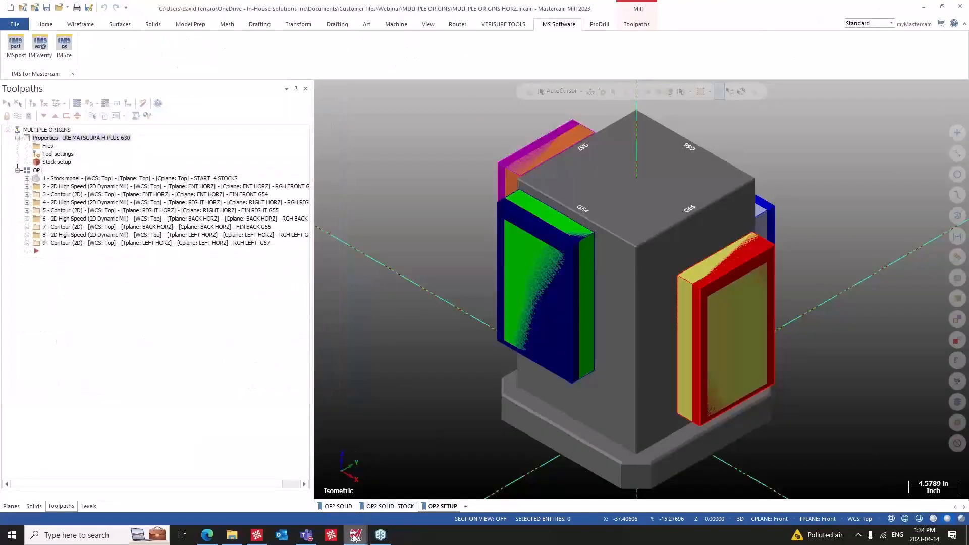
mouse_move(356, 536)
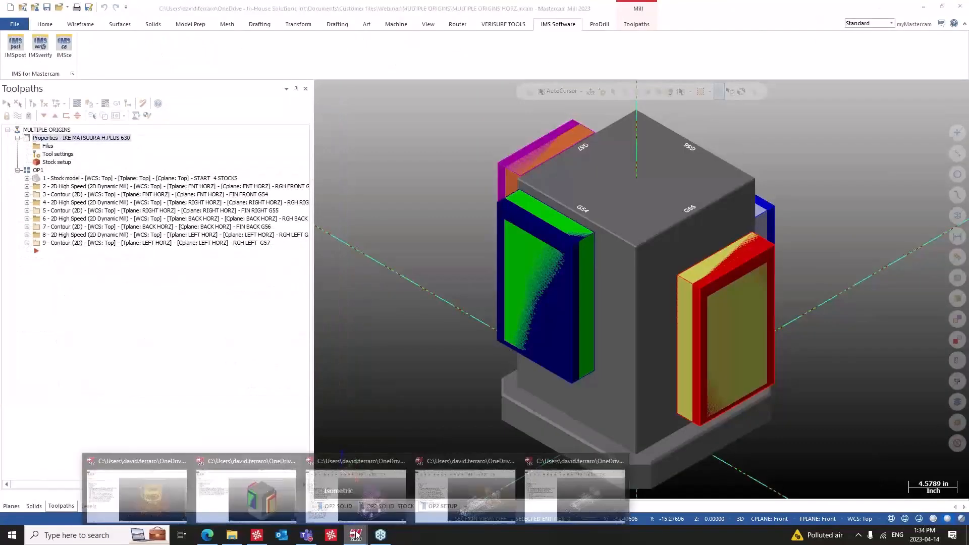
click(352, 491)
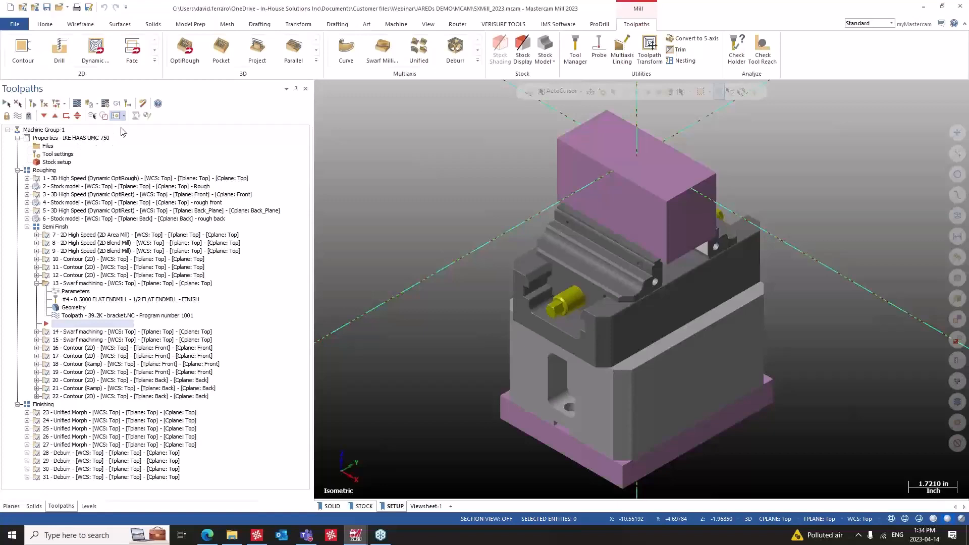
Isolate the bracket inside the stock block and view it shaded on its own.
key(alt+s)
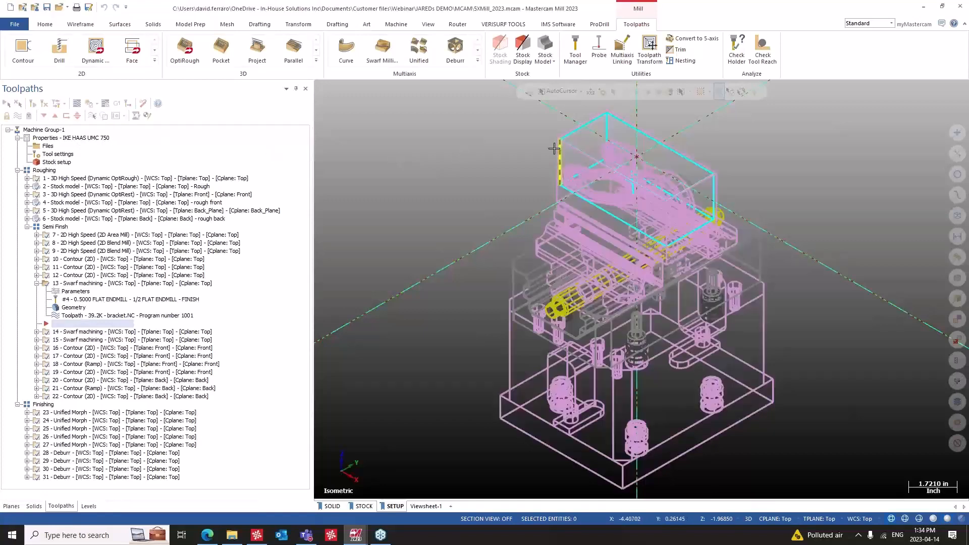
key(F1)
click(527, 128)
click(648, 197)
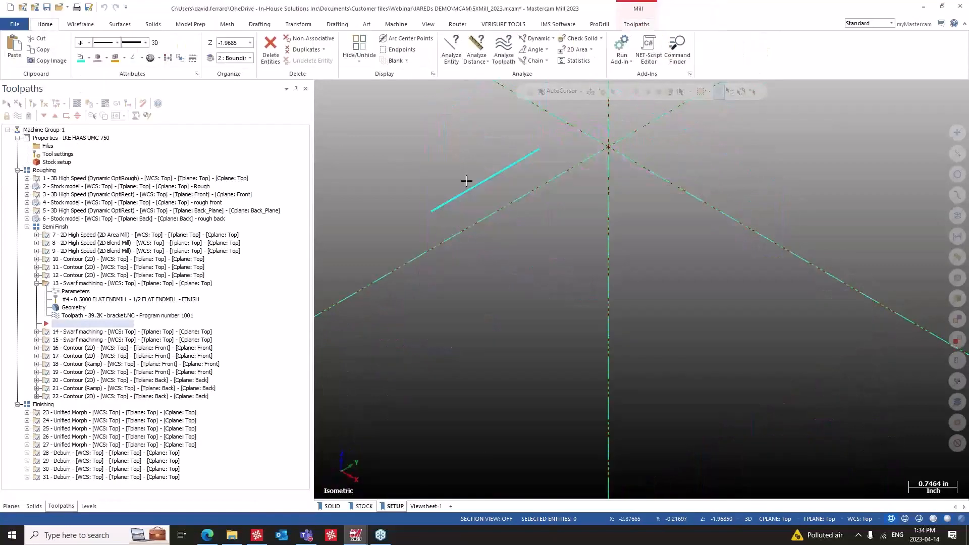
click(465, 175)
key(alt+e)
key(alt+s)
mouse_move(467, 227)
middle_down()
mouse_move(443, 235)
mouse_move(475, 237)
middle_up()
scroll(475, 236, down, 3)
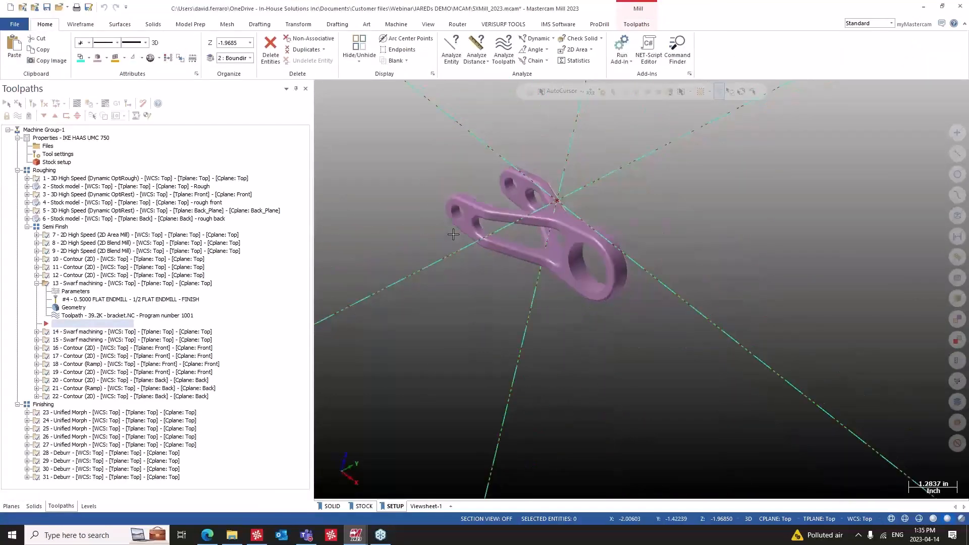
Unhide the stock block and vise setup and restore the shaded, fitted isometric view.
key(alt+s)
key(alt+e)
scroll(458, 208, down, 2)
key(alt+7)
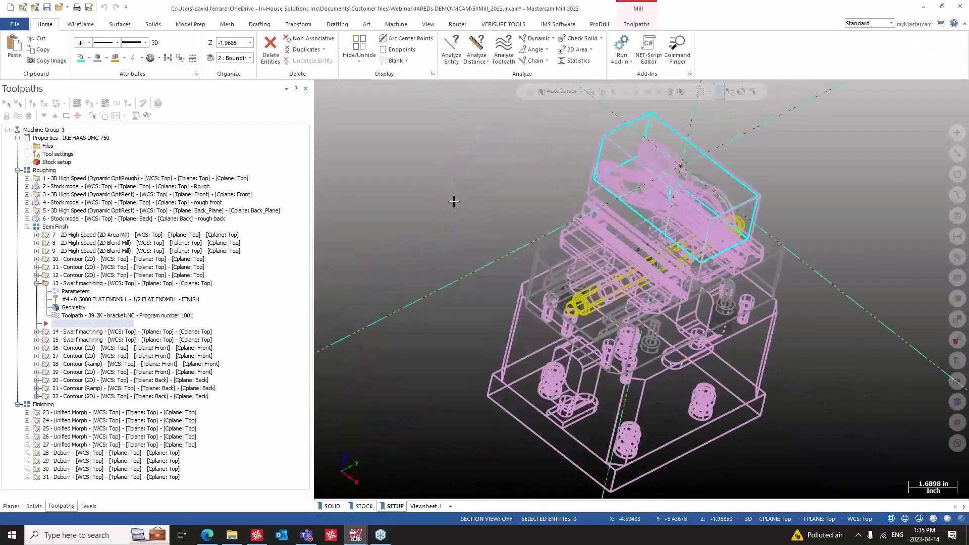
scroll(453, 201, up, 5)
key(alt+F1)
key(alt+s)
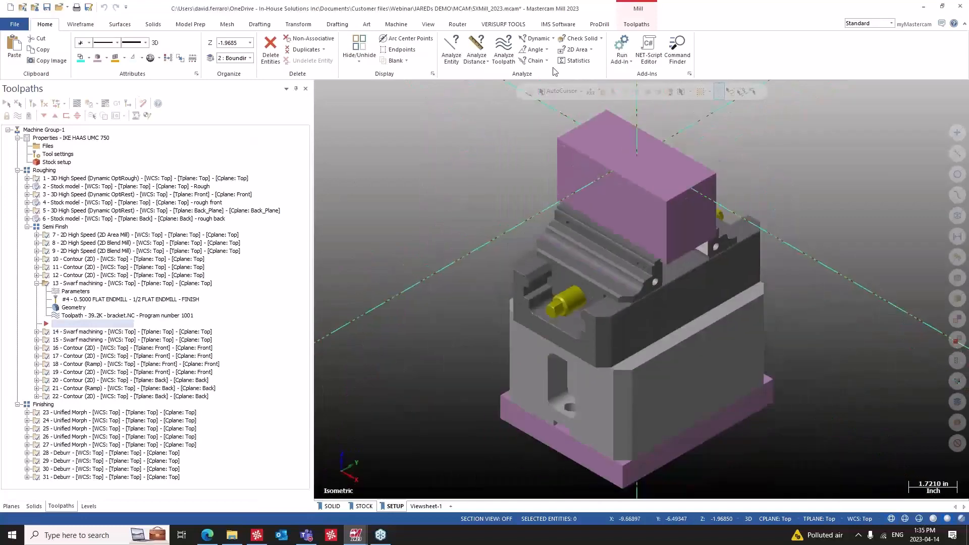
Open IMSce and delete all existing fixture, stock and workpiece entries from the solid selection.
click(557, 24)
click(64, 45)
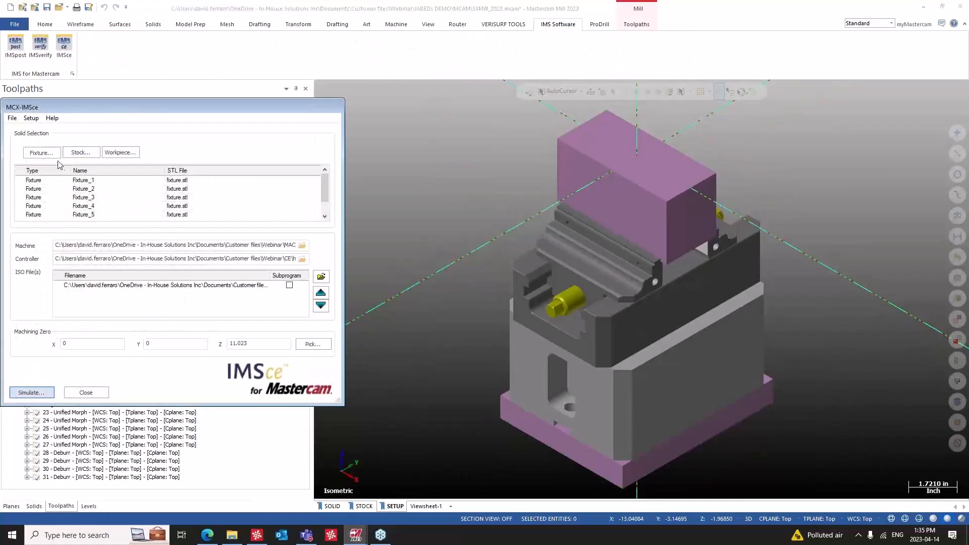
scroll(51, 194, down, 1)
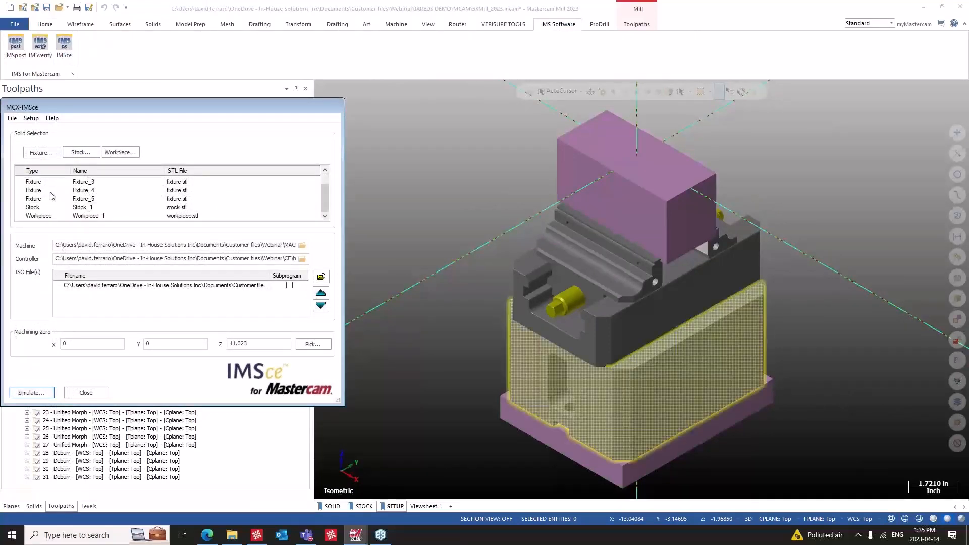
shift+click(38, 216)
key(Delete)
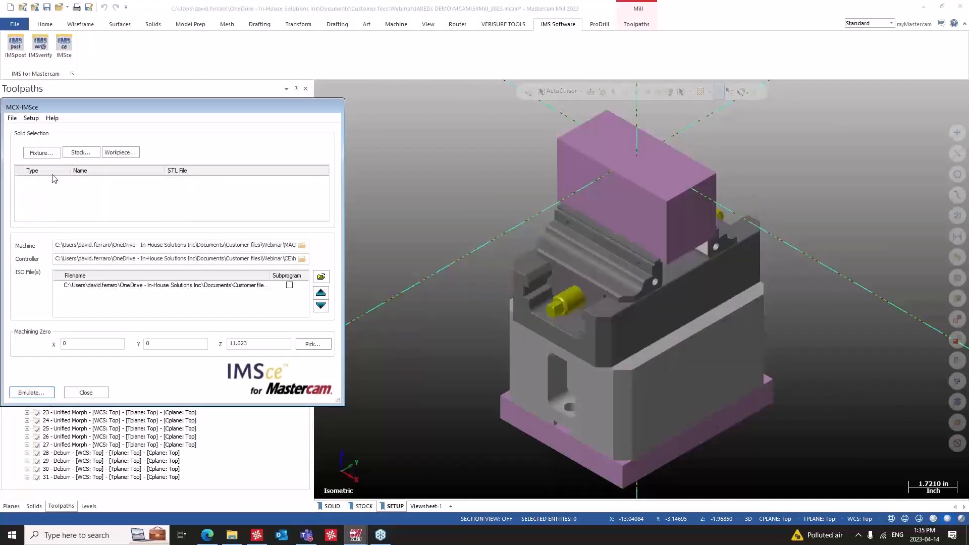
Define the vise solids, the riser block and the base plate as the fixtures.
click(41, 152)
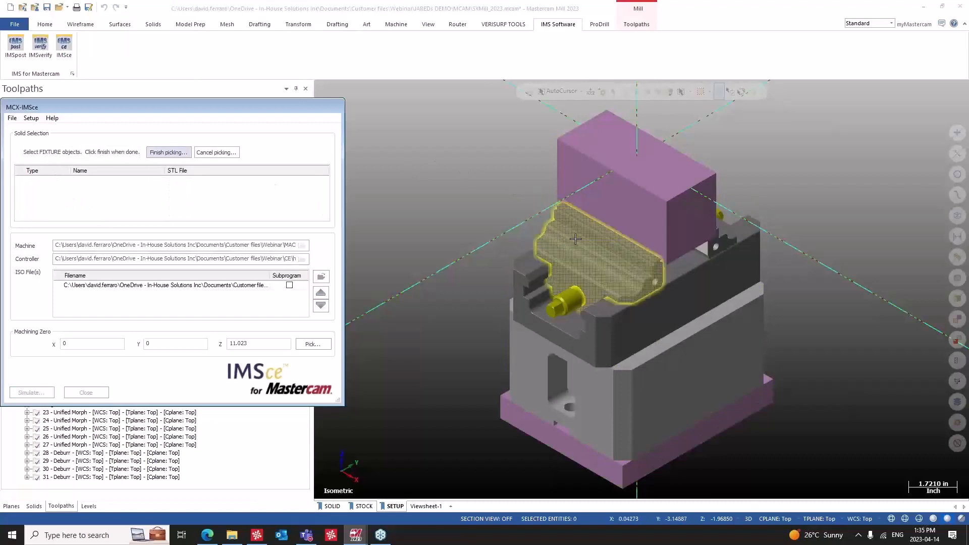
click(574, 239)
click(532, 274)
click(558, 313)
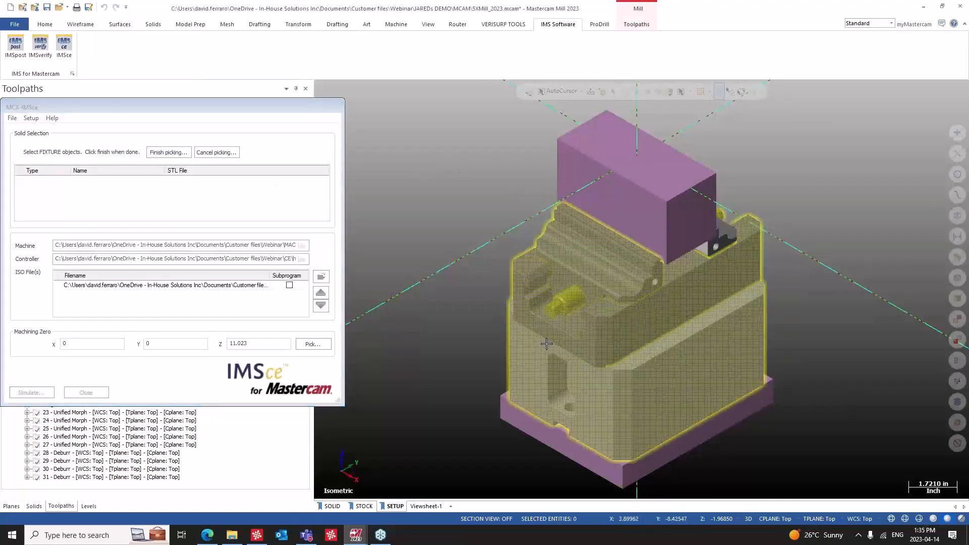
click(548, 413)
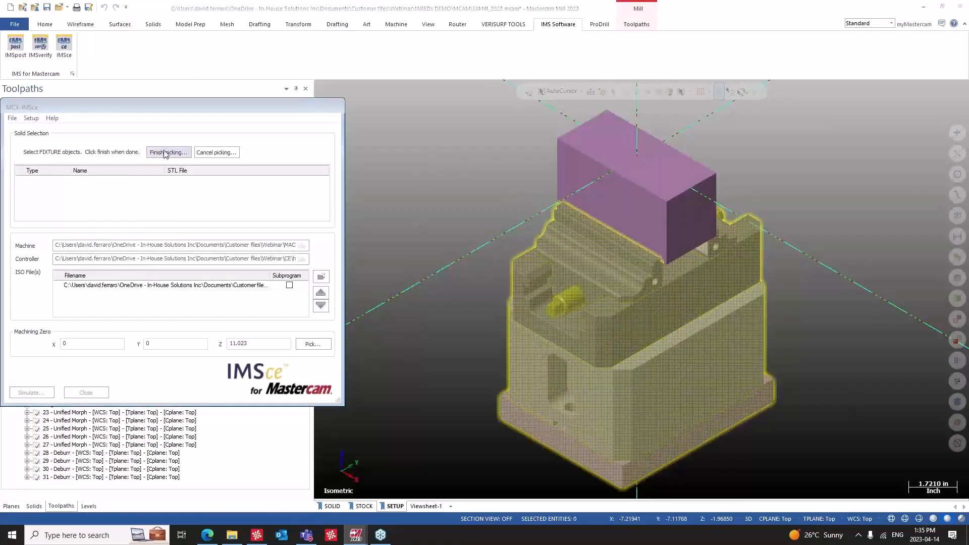
click(165, 153)
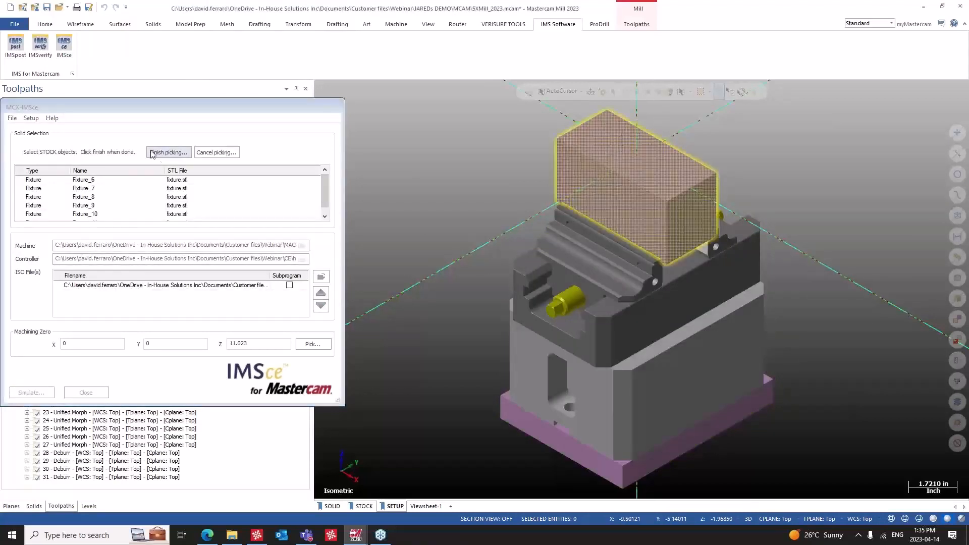
Define the purple block as the stock and the bracket inside it as the workpiece, and launch the simulation.
click(160, 154)
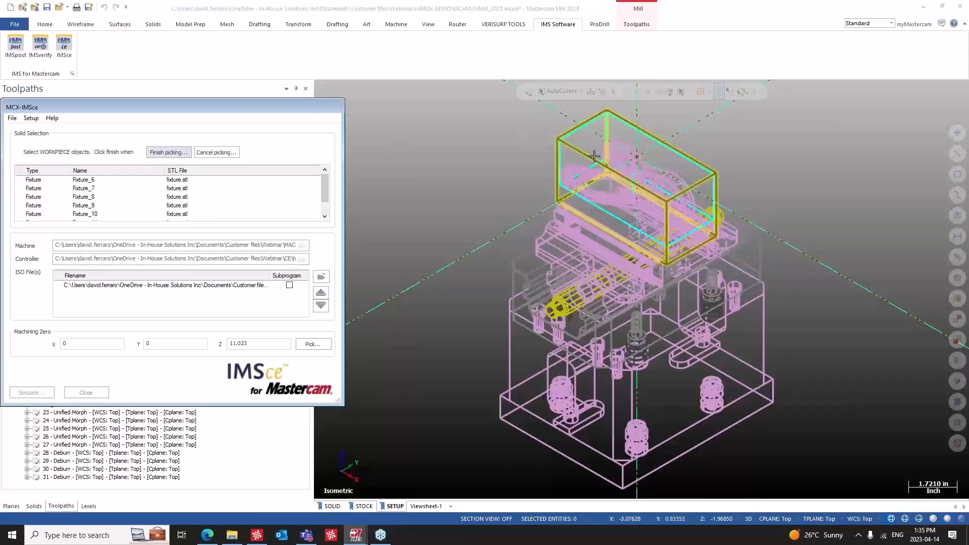
click(166, 153)
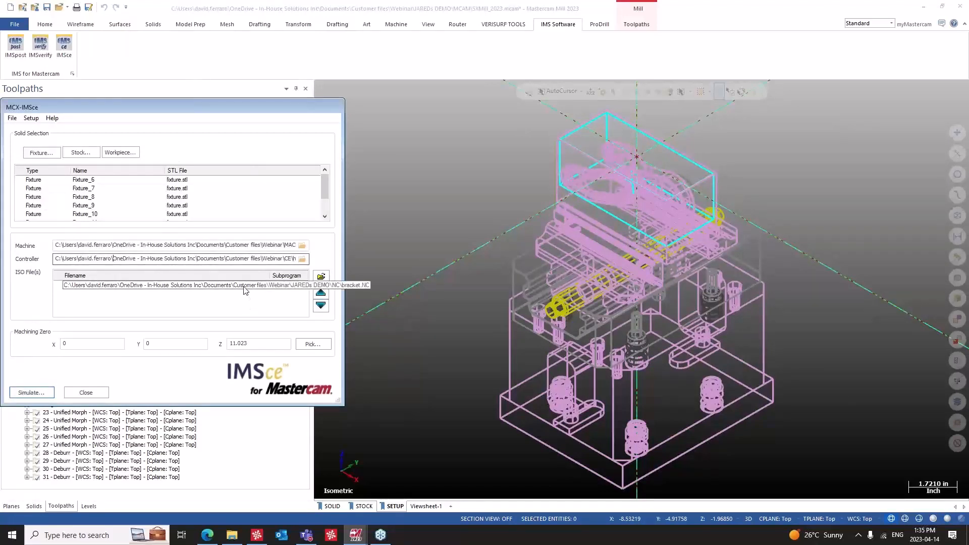
click(46, 396)
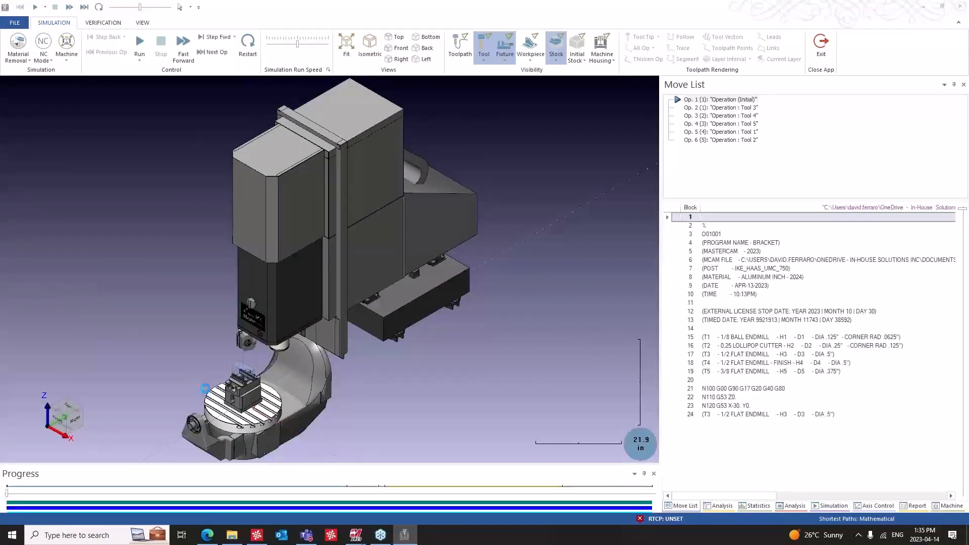
Display the stock on the vise as opaque and lower the simulation run speed.
scroll(239, 328, up, 4)
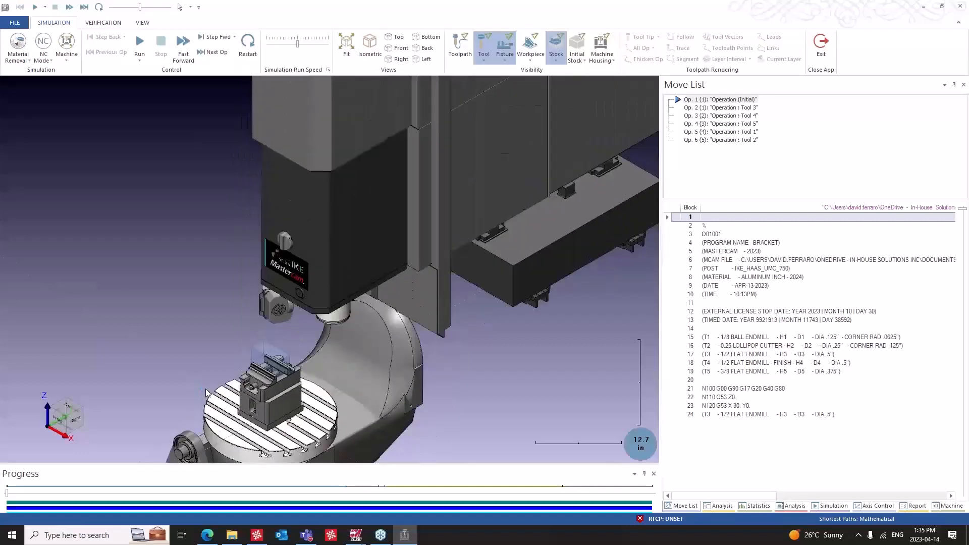
middle_drag(239, 328, 254, 274)
click(557, 41)
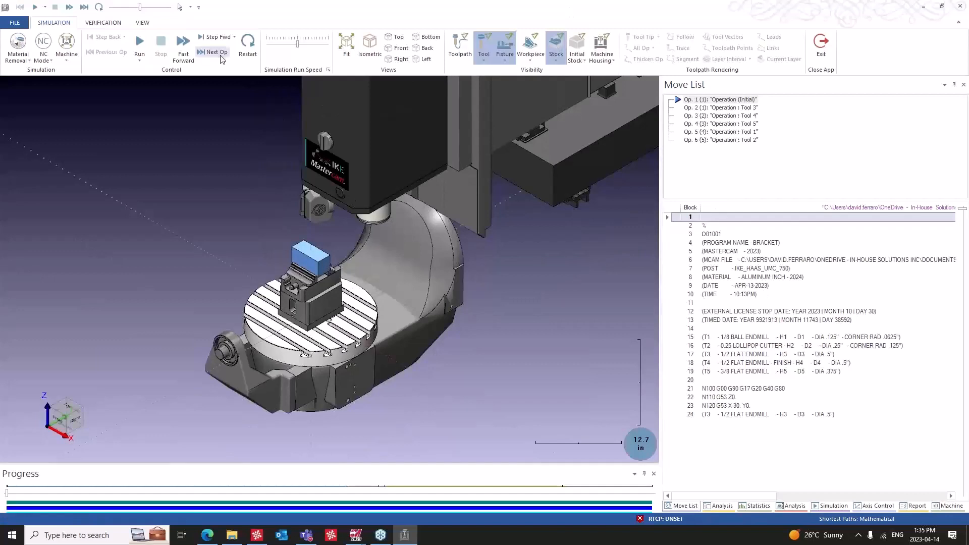
click(286, 44)
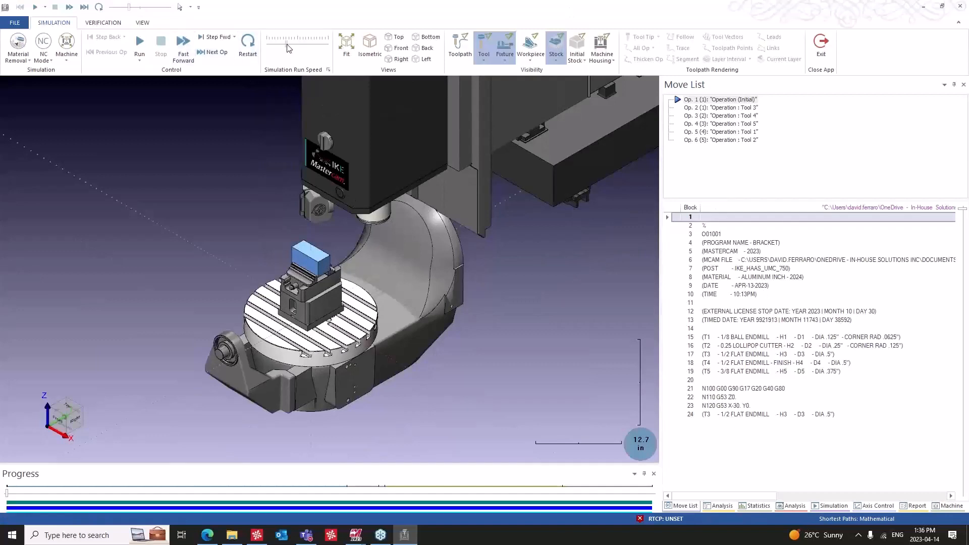
Color the simulated stock by operation number and run the bracket program.
click(792, 506)
click(702, 101)
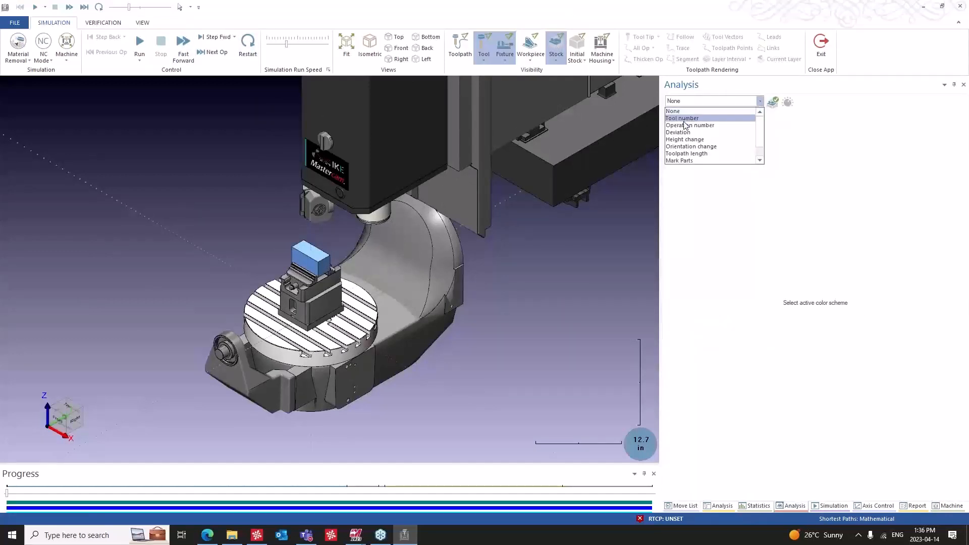
click(685, 129)
click(140, 43)
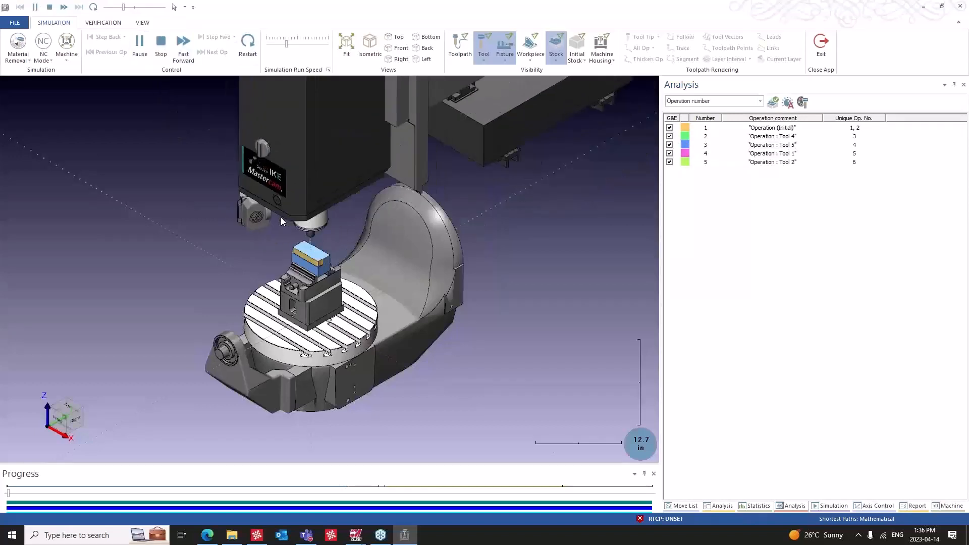
Raise the simulation run speed while the bracket is being cut, and stop the run.
scroll(289, 244, up, 4)
scroll(290, 244, up, 1)
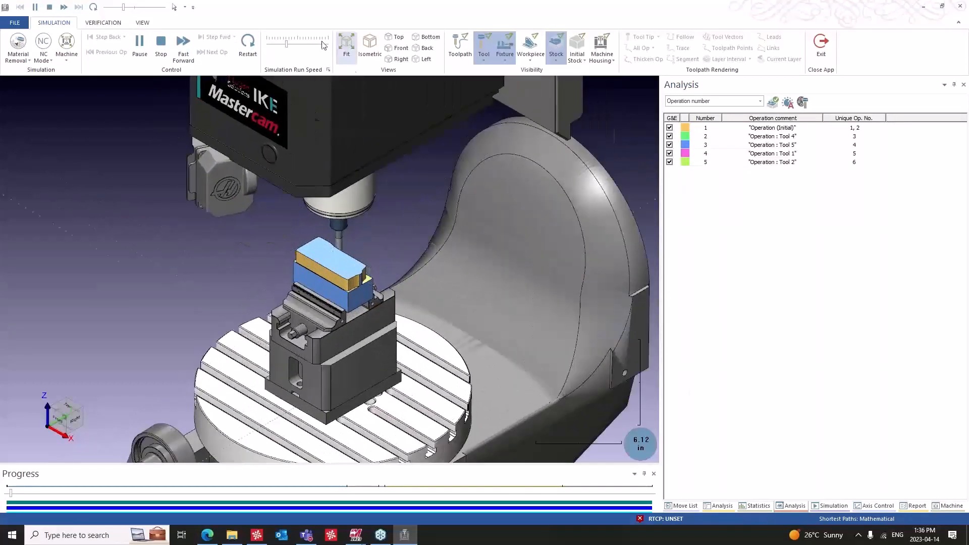
drag(286, 44, 304, 45)
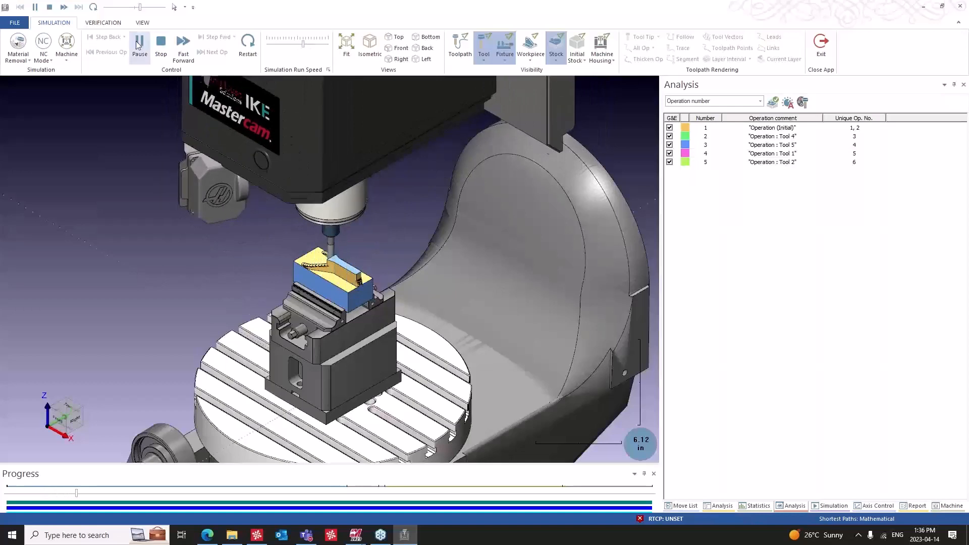
click(152, 45)
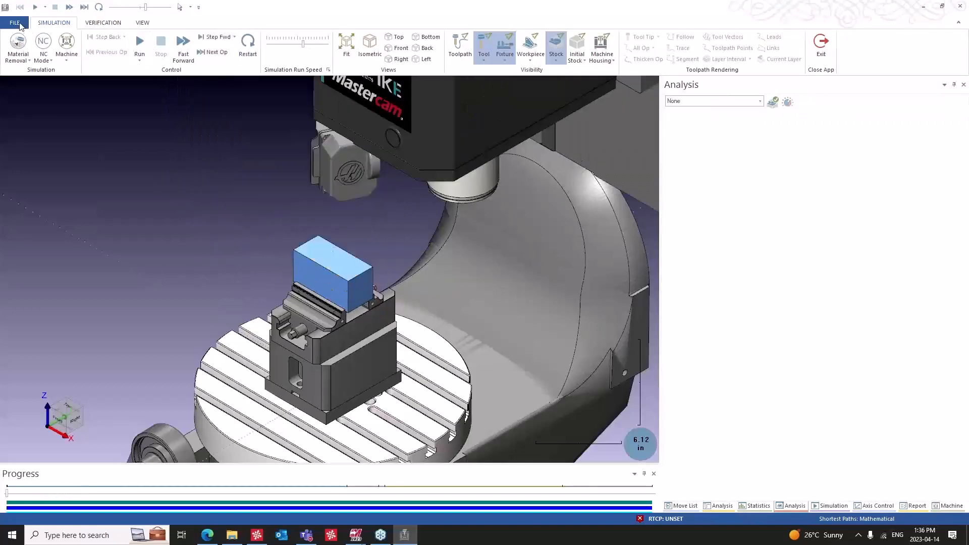
Turn on notifications during fast forward in the simulator options, check the verification properties and accept the settings.
click(15, 22)
click(31, 138)
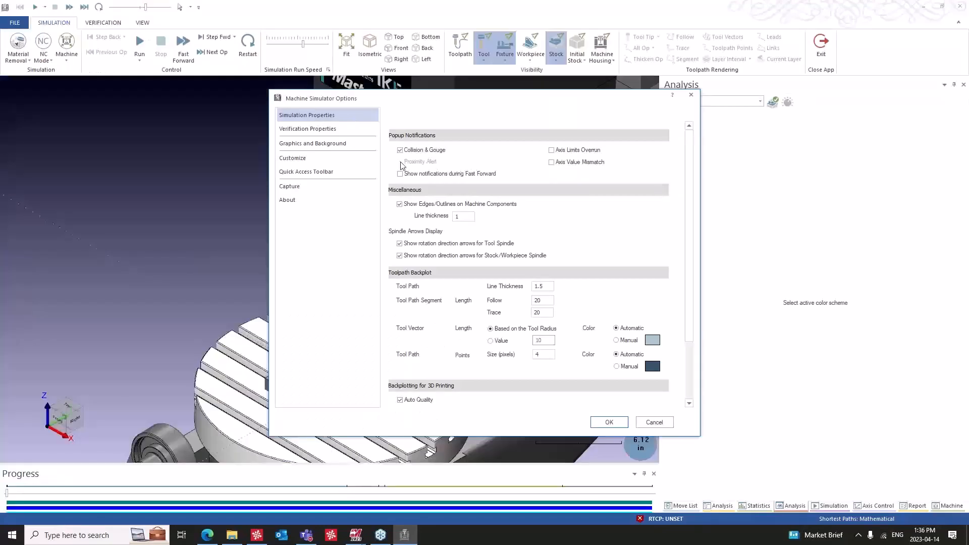
click(402, 174)
click(321, 129)
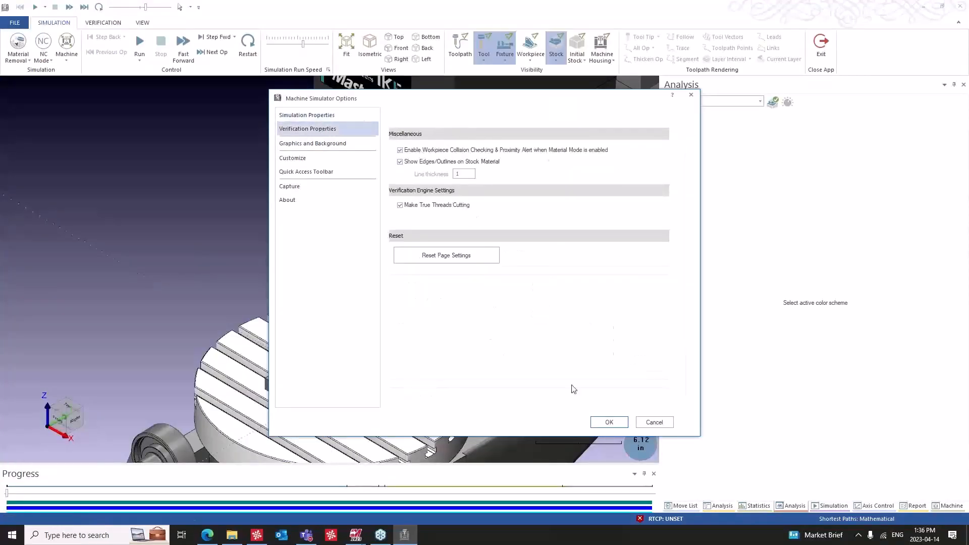
click(607, 422)
Run the bracket simulation again and set the stock color scheme to tool number.
click(138, 46)
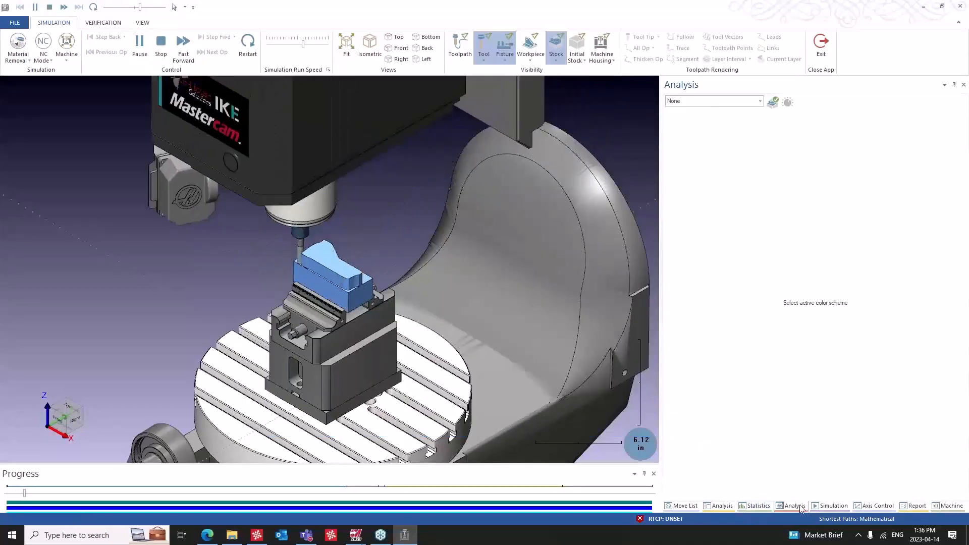
click(706, 102)
click(682, 118)
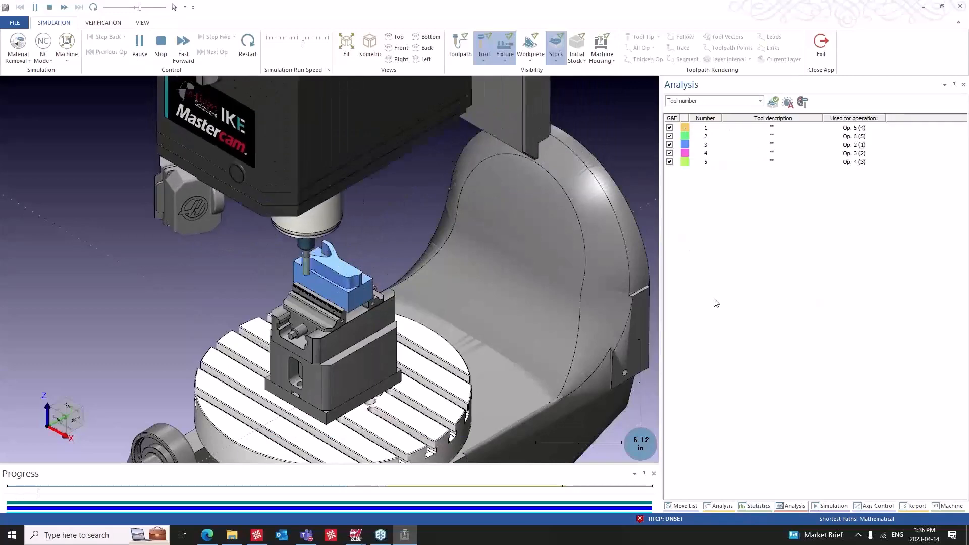
Show the move list with the NC code column widened to its full text, and raise the simulation run speed.
click(682, 506)
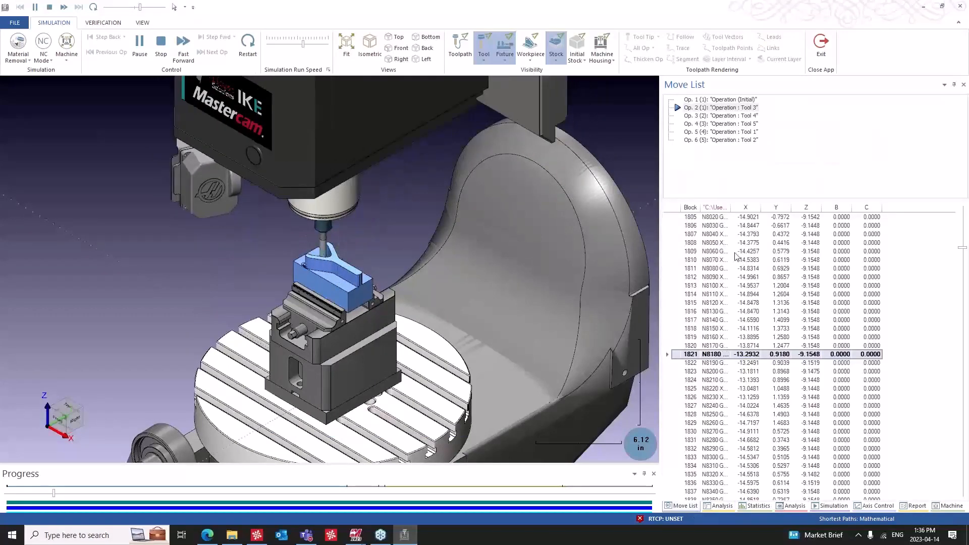
double_click(731, 207)
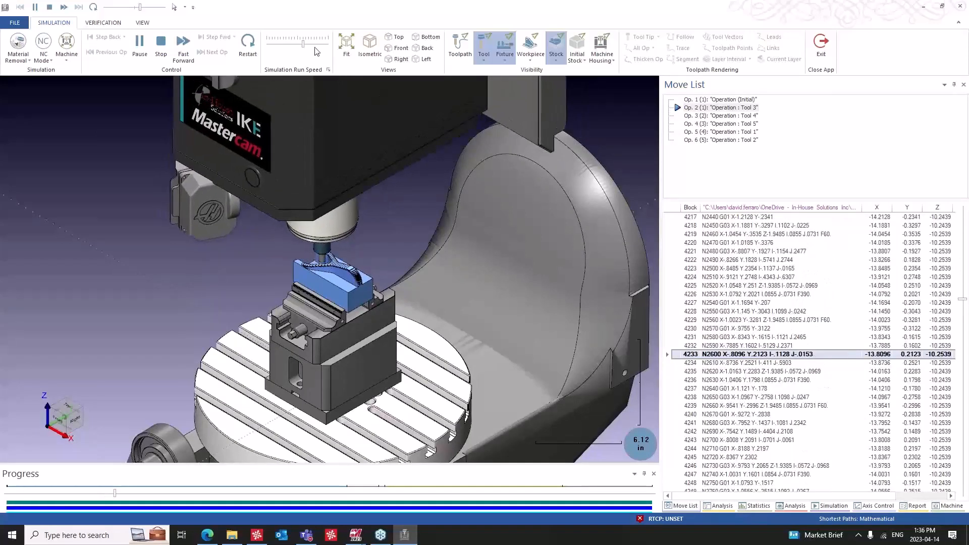
drag(302, 44, 310, 44)
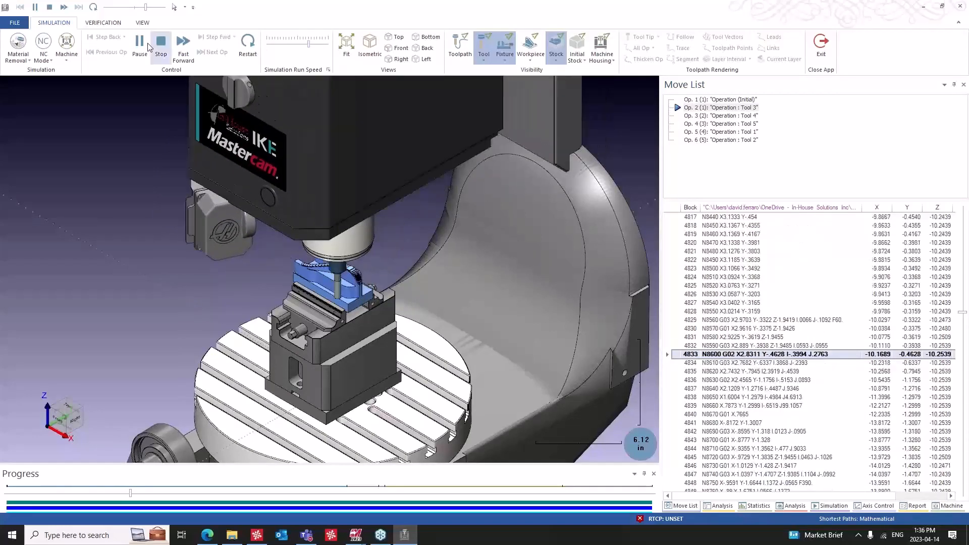
Stop the run during the Tool 3 operation and inspect the tool and the partly cut bracket up close.
click(161, 46)
middle_drag(349, 307, 328, 304)
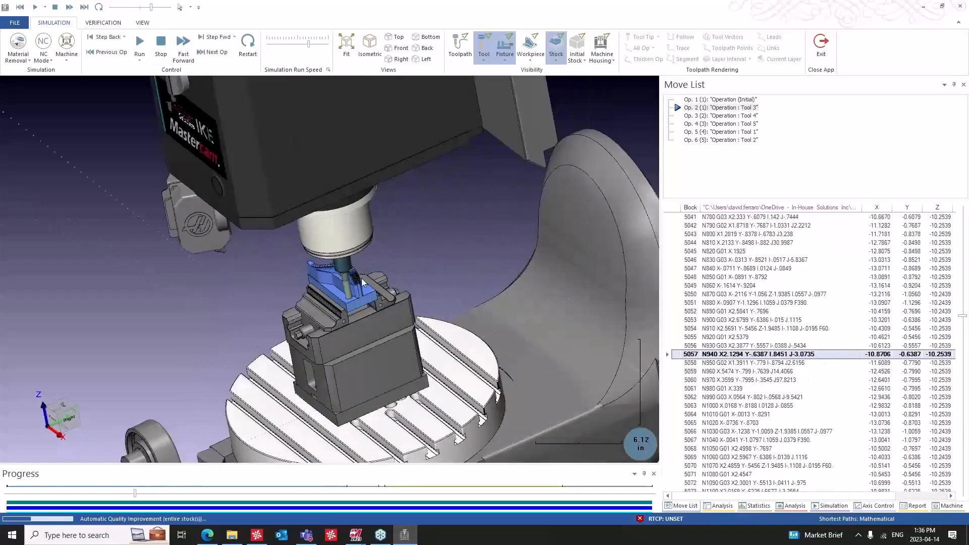
scroll(362, 282, down, 5)
scroll(362, 283, up, 3)
scroll(362, 281, up, 8)
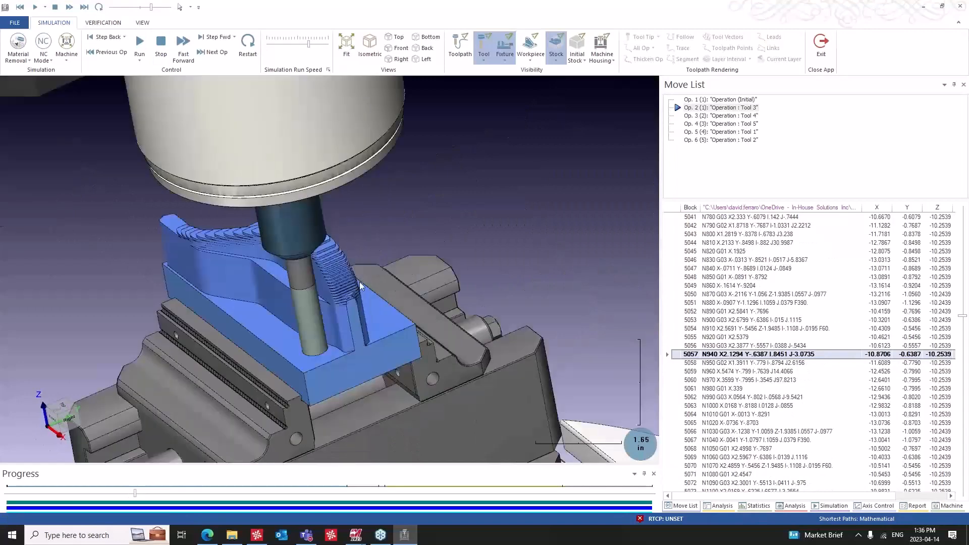
middle_drag(353, 290, 362, 292)
Step the simulation forward and back through the NC blocks of the Tool 3 operation in the move list.
scroll(767, 363, down, 15)
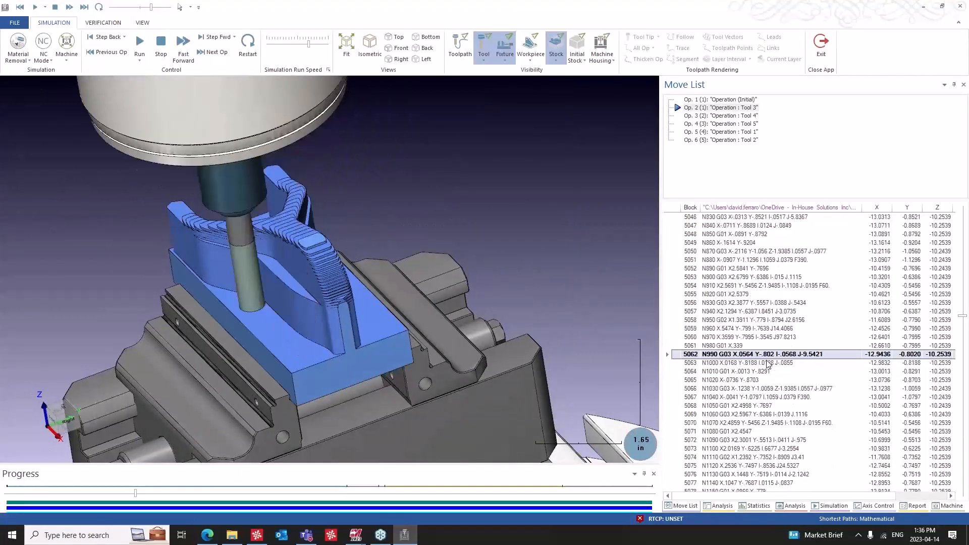
scroll(767, 364, down, 10)
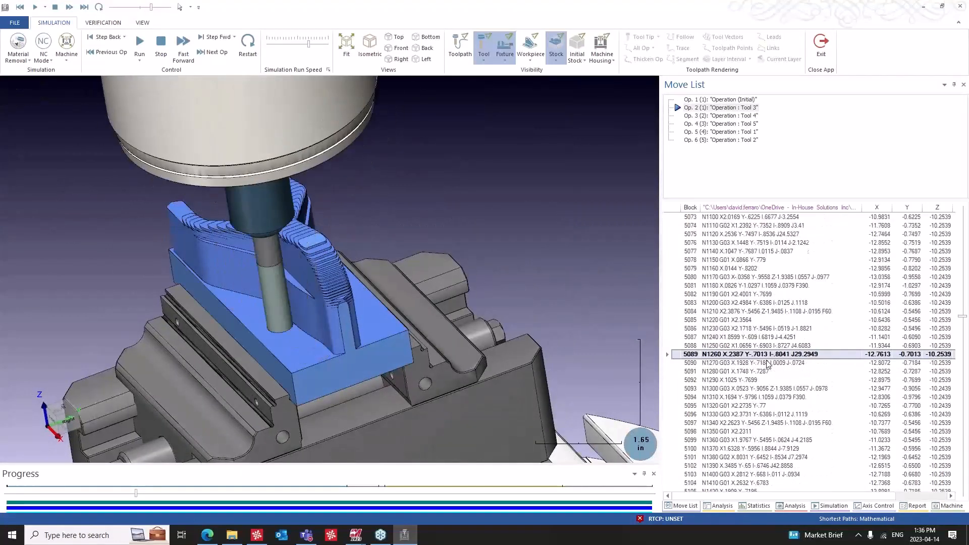
scroll(767, 363, up, 11)
scroll(767, 364, up, 15)
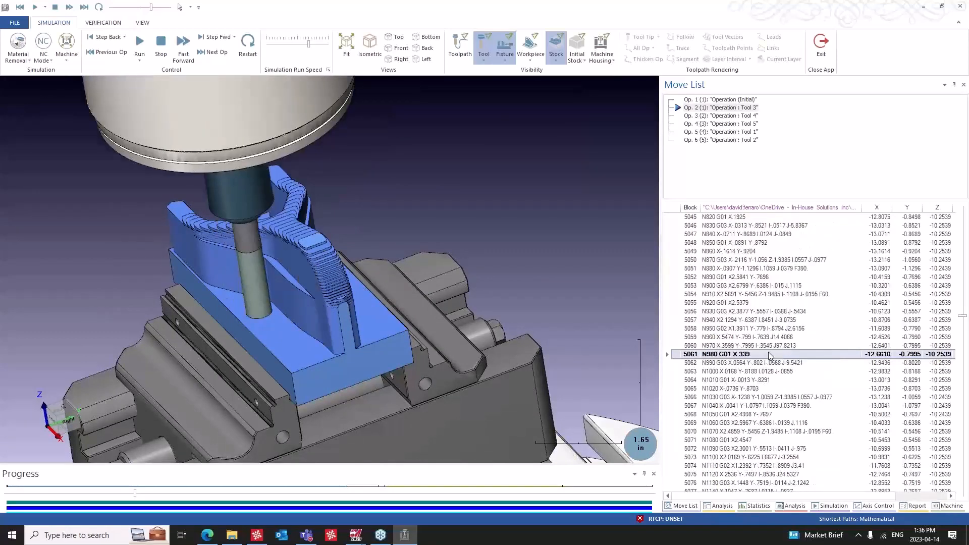
Run the machine simulation onward from the current block of the Tool 3 operation until the first collision.
scroll(454, 289, down, 1)
scroll(455, 289, down, 4)
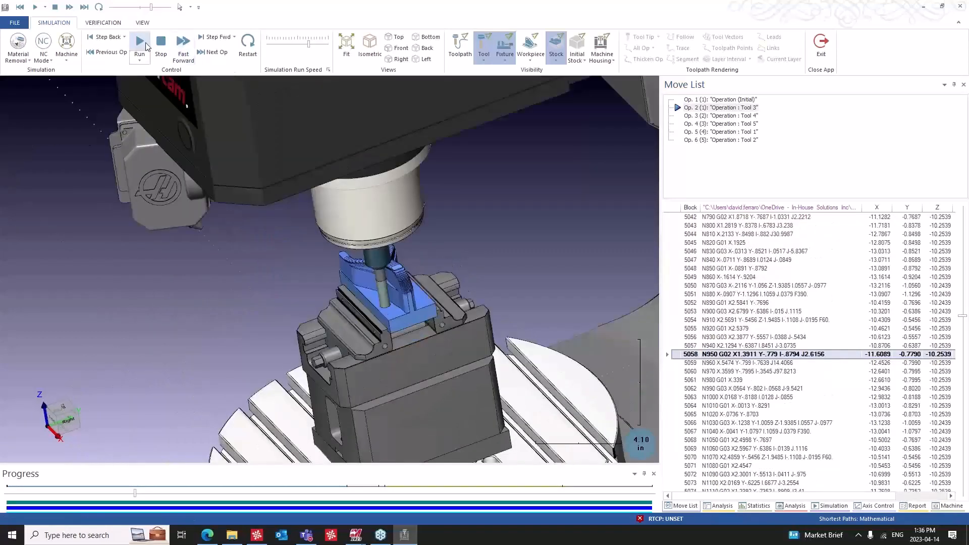
click(139, 43)
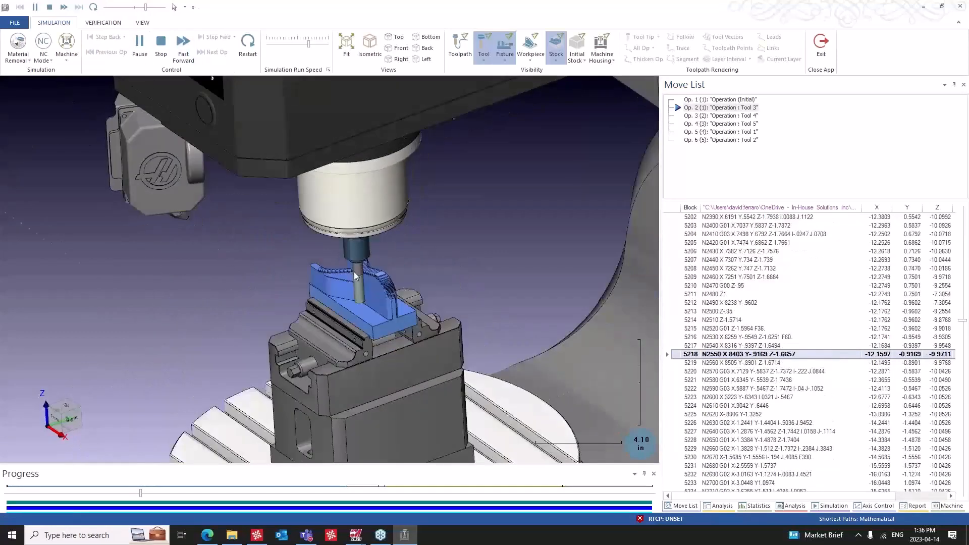
scroll(325, 262, down, 3)
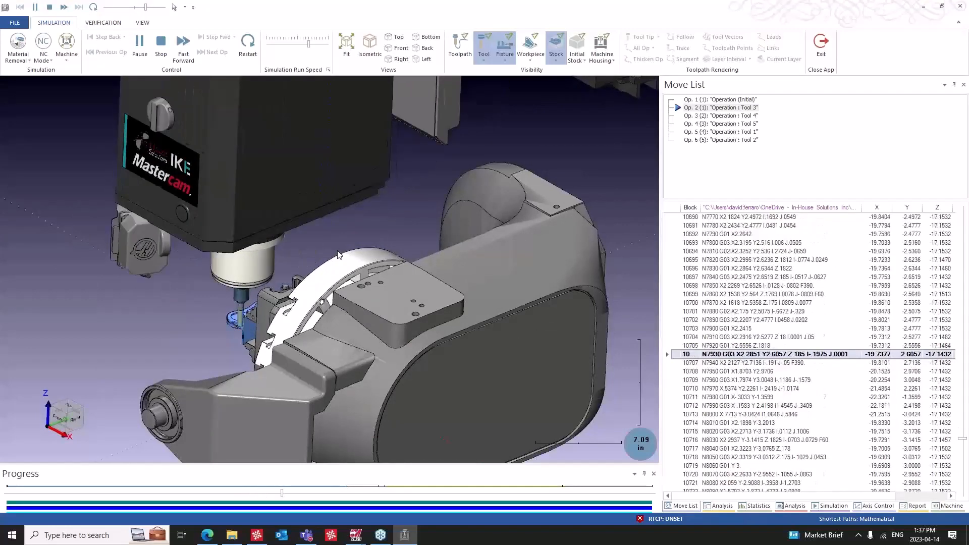
middle_drag(337, 250, 493, 266)
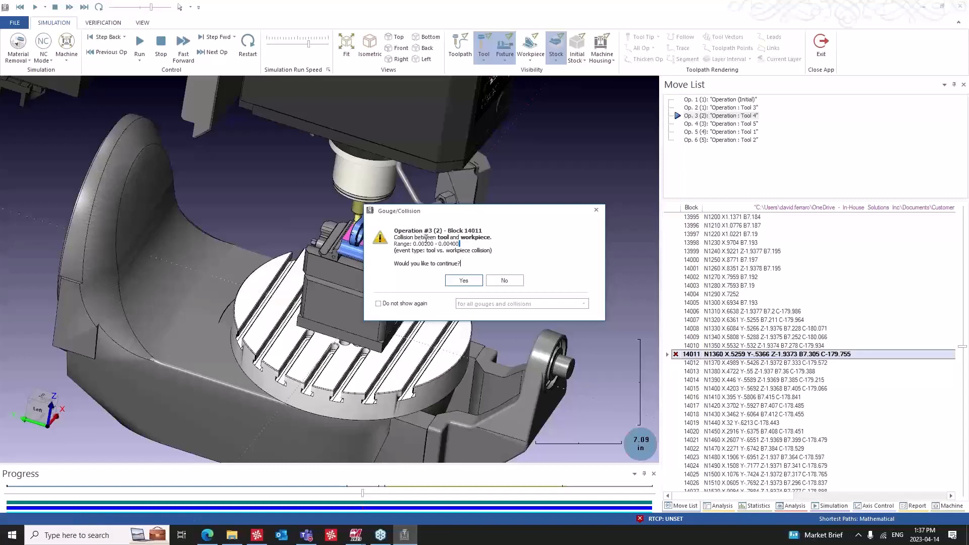
Suppress the collision warning for all similar events in this operation and continue the simulation.
click(378, 303)
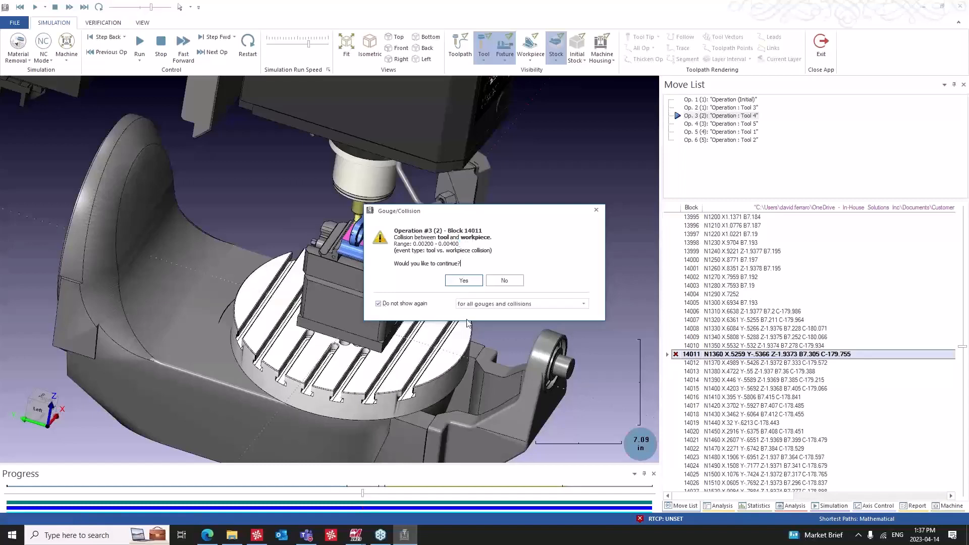
click(527, 305)
click(467, 320)
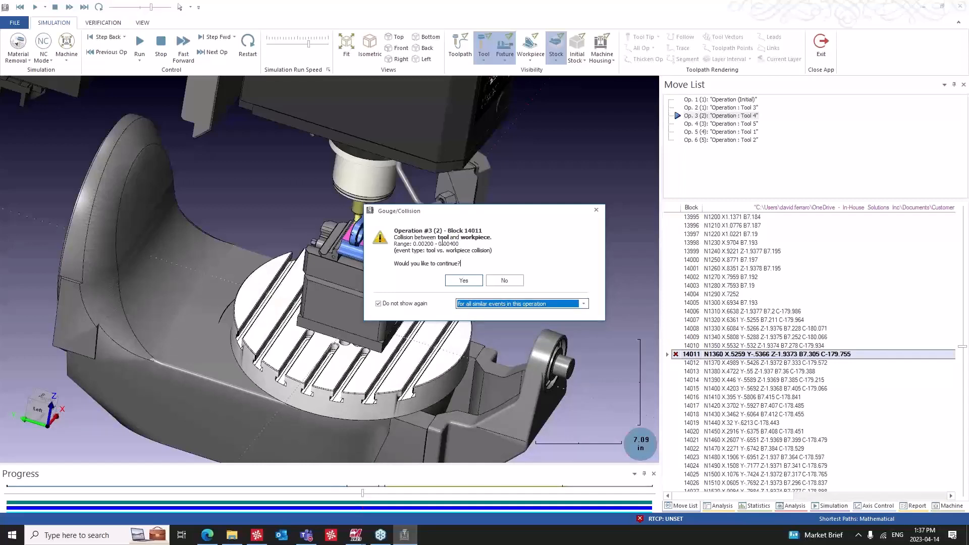
drag(432, 214, 391, 208)
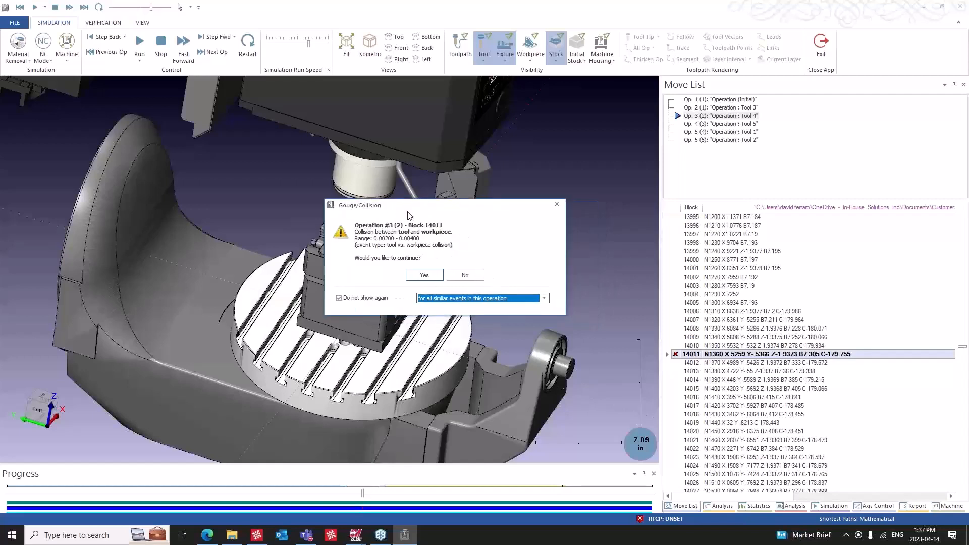
click(425, 274)
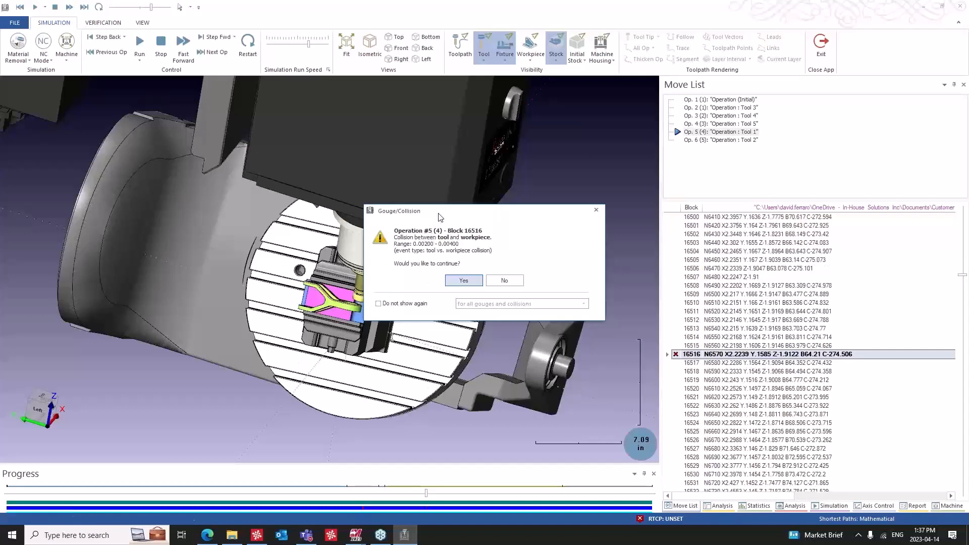
Suppress warnings for all gouges and collisions, and continue the simulation at a higher run speed.
drag(442, 213, 419, 210)
click(386, 300)
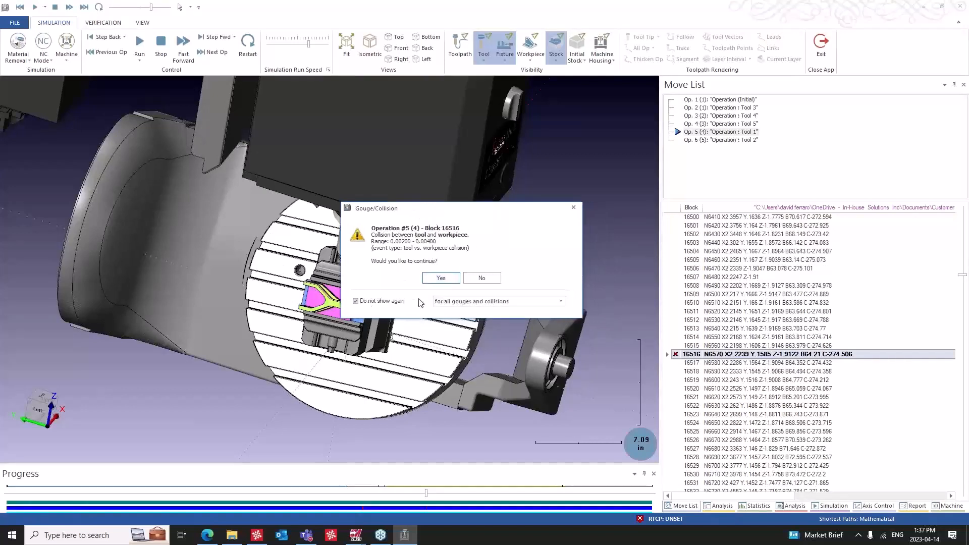
click(460, 302)
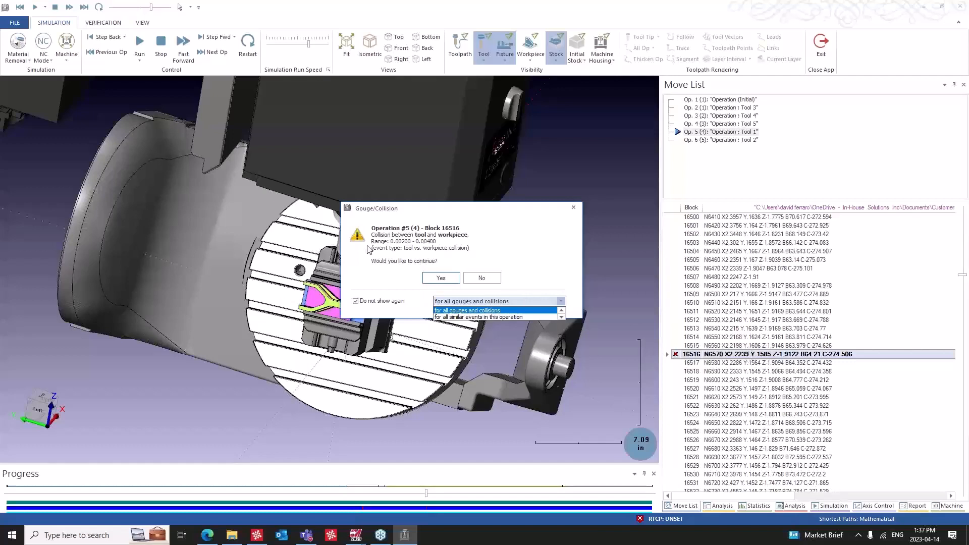
click(484, 236)
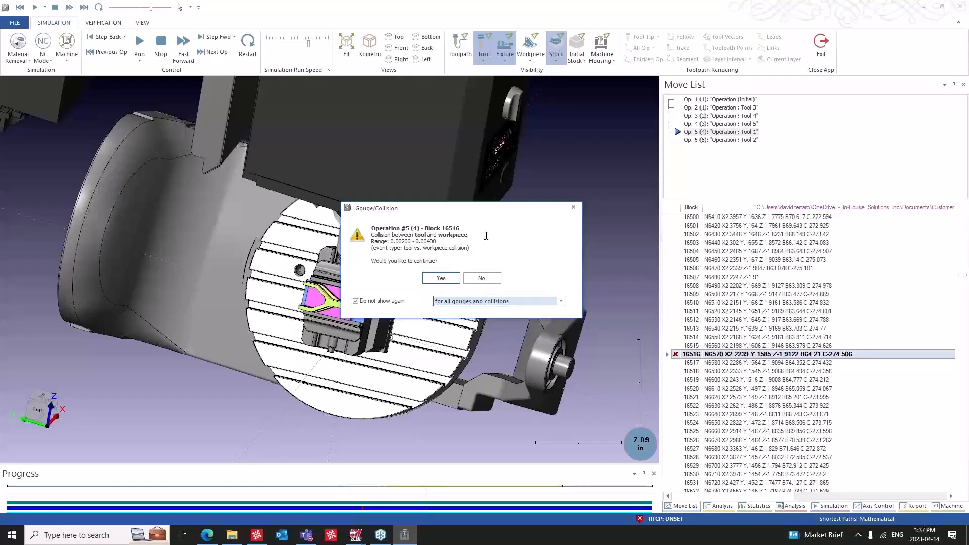
click(440, 278)
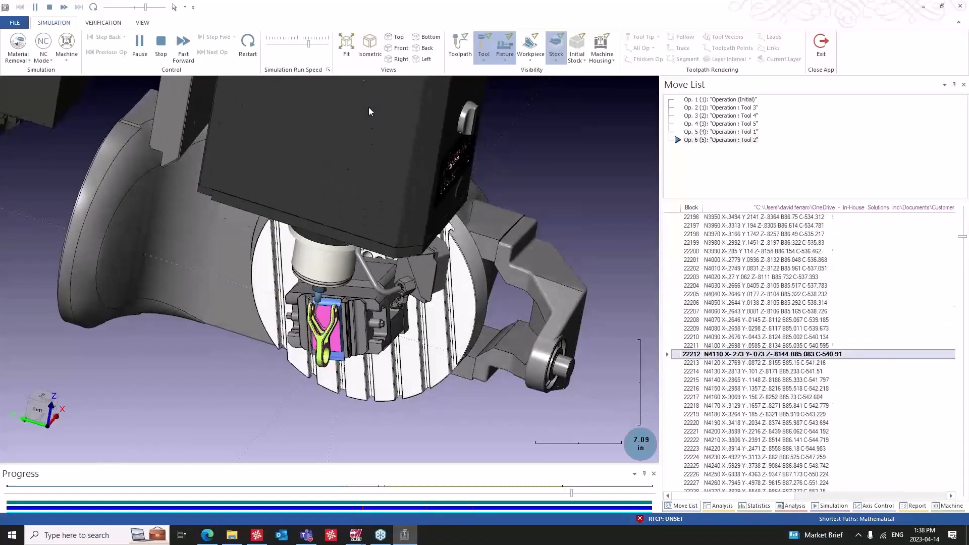
click(320, 45)
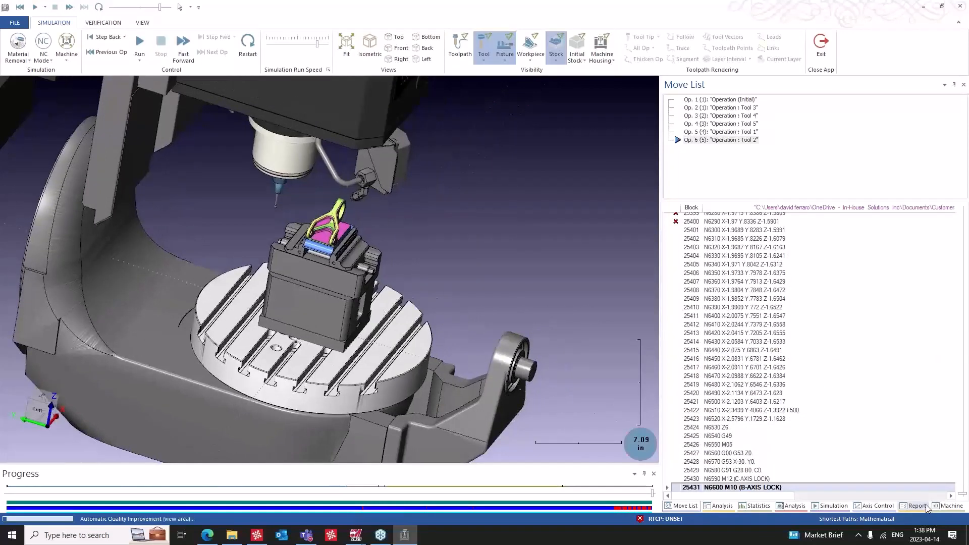
Go to the reported Operation 3 (Tool 4) collision and examine the tool against the workpiece.
click(917, 506)
click(734, 163)
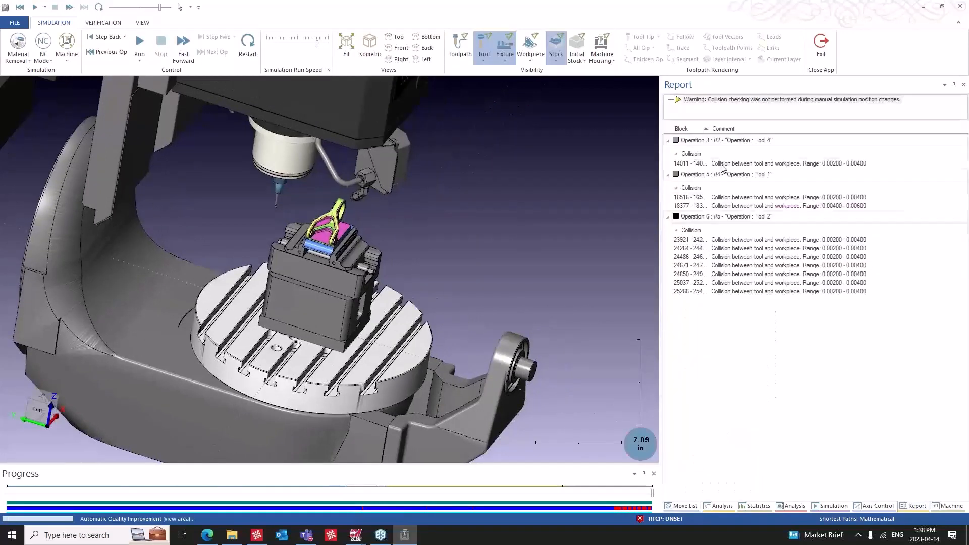
middle_drag(419, 245, 400, 301)
scroll(331, 287, up, 10)
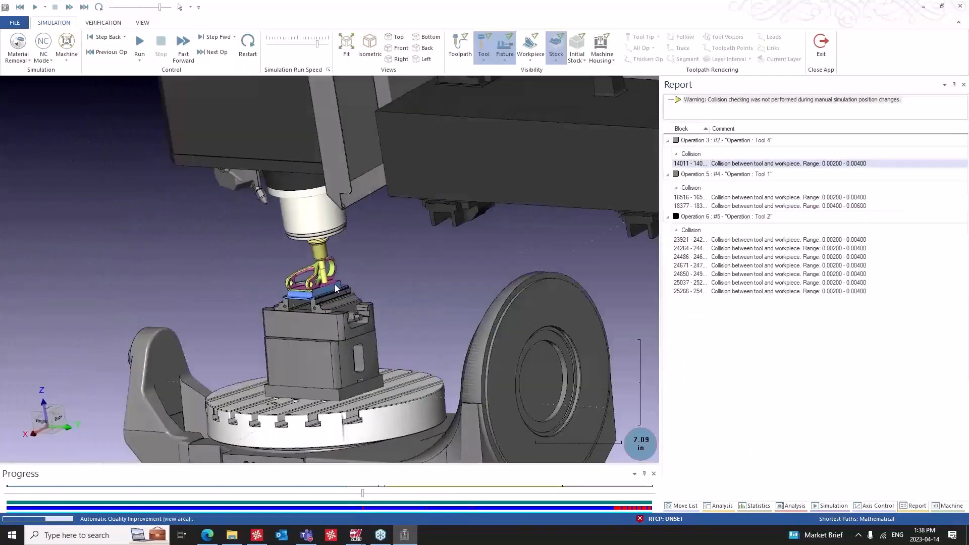
scroll(331, 283, down, 10)
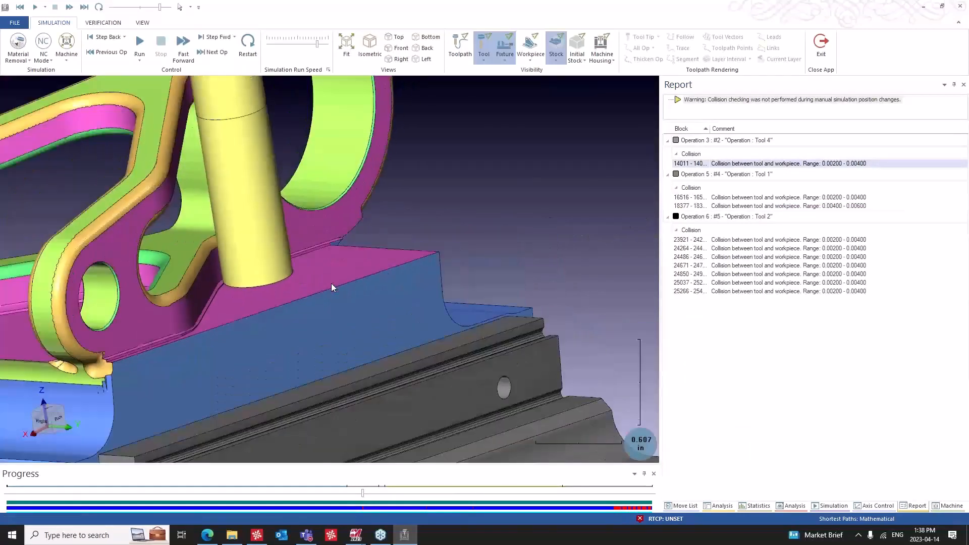
middle_drag(315, 206, 332, 213)
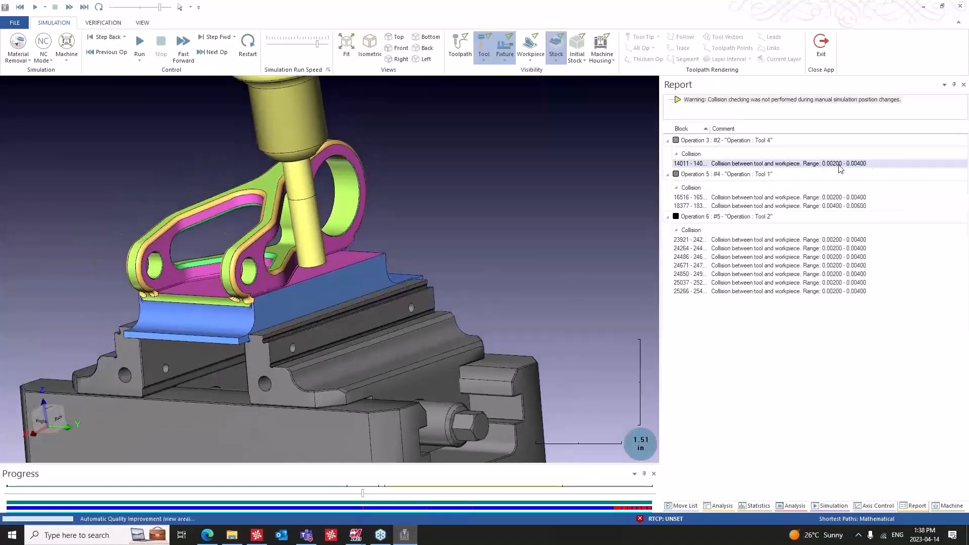
Set the stock analysis to Deviation and inspect the color-mapped part around the Tool 4 contact area.
click(793, 506)
click(709, 101)
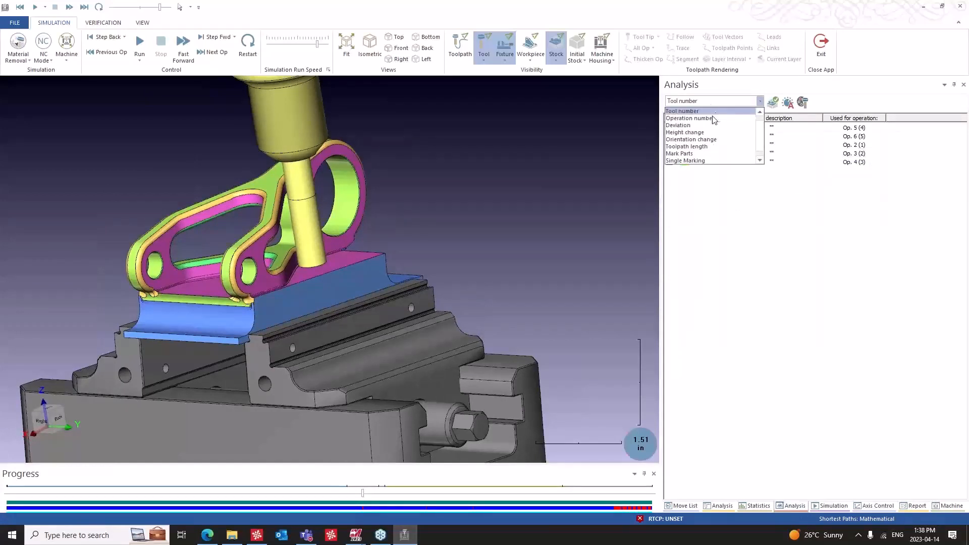
click(699, 121)
click(772, 102)
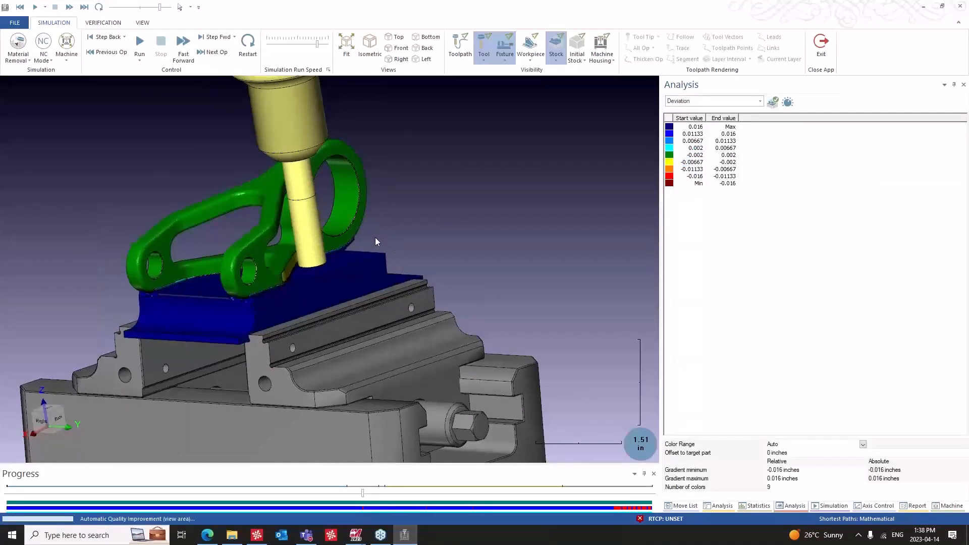
middle_drag(375, 238, 158, 248)
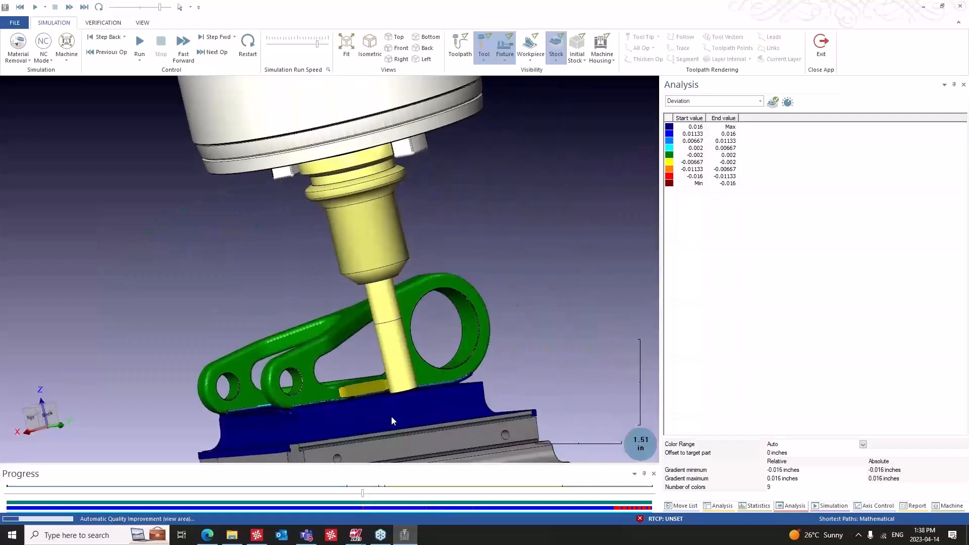
middle_drag(393, 421, 567, 289)
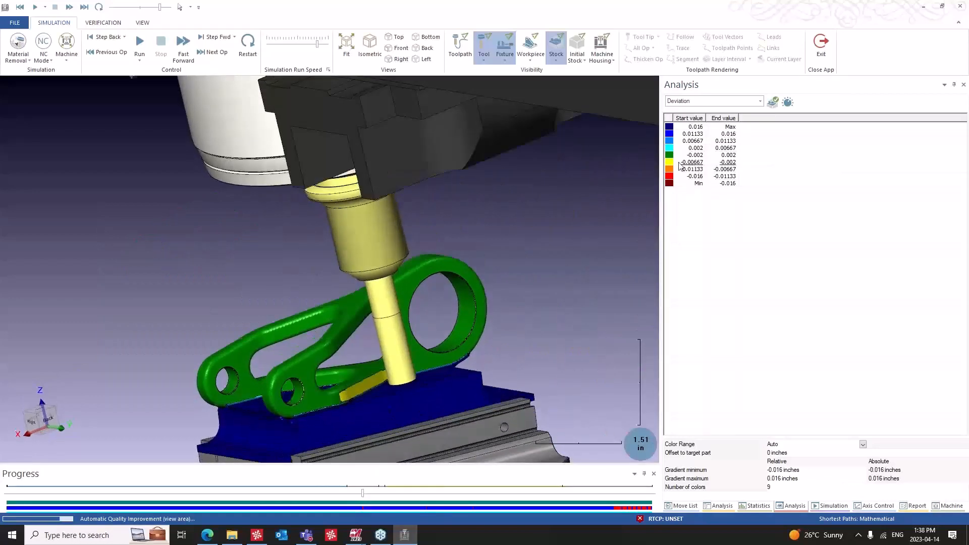
middle_drag(379, 385, 379, 383)
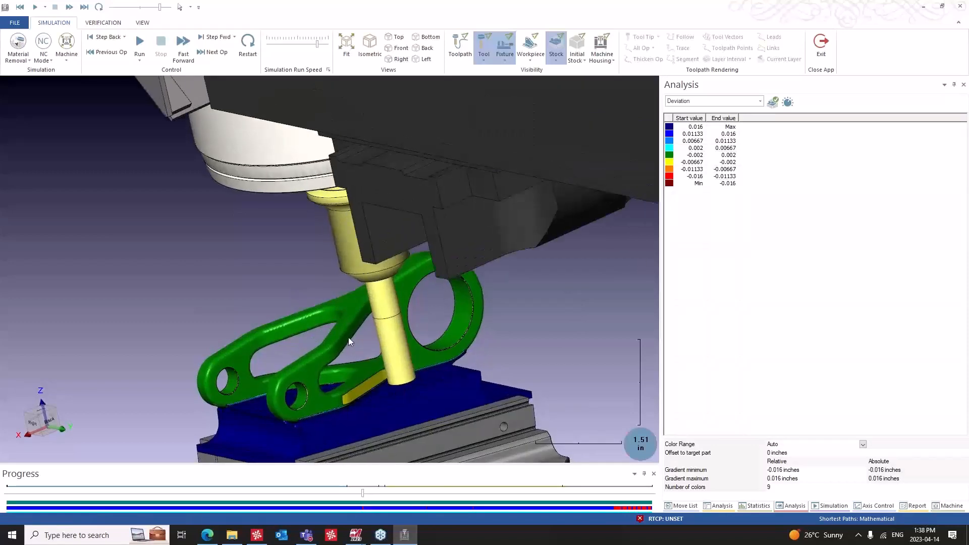
scroll(348, 337, down, 3)
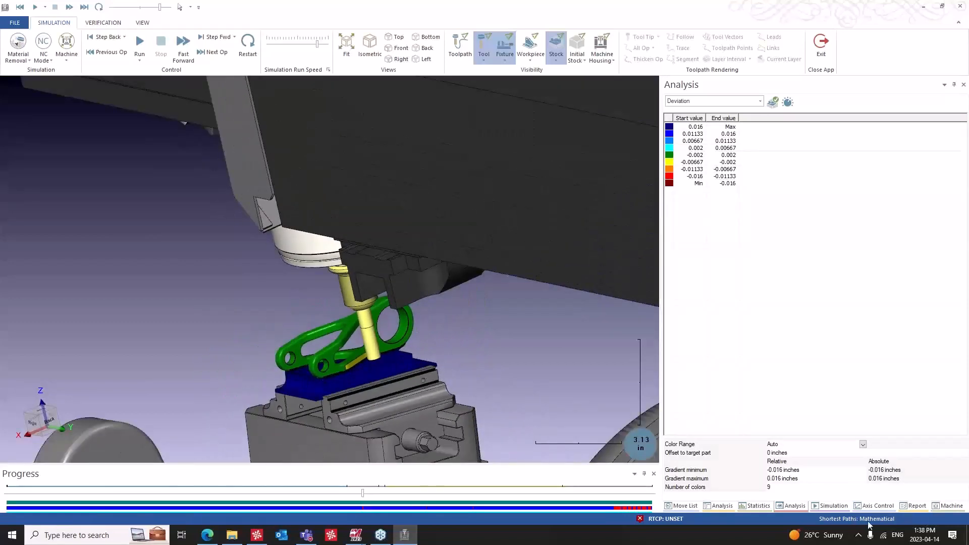
Go to the Operation 5 (Tool 1) collision at block 16516 and show its full NC code in the move list.
click(915, 506)
click(763, 198)
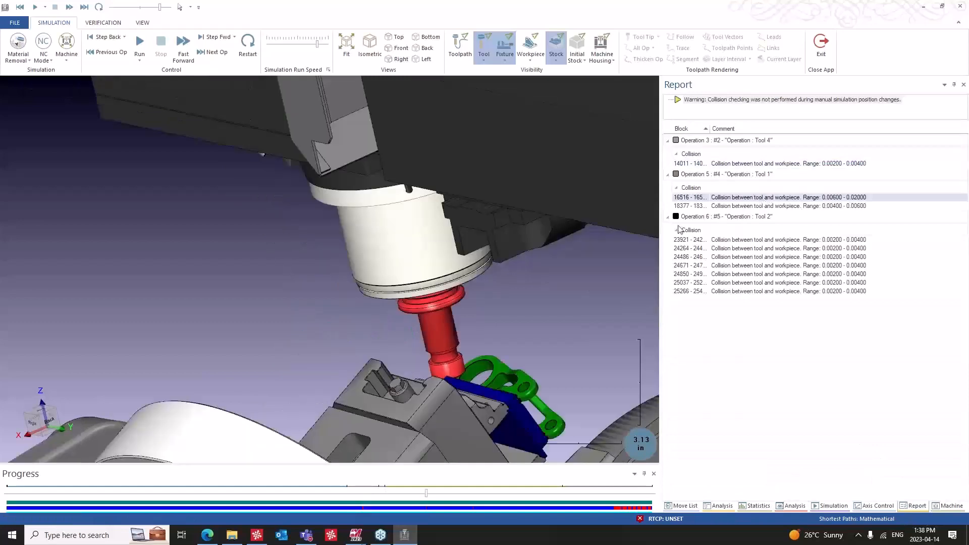
middle_drag(344, 305, 575, 203)
click(685, 506)
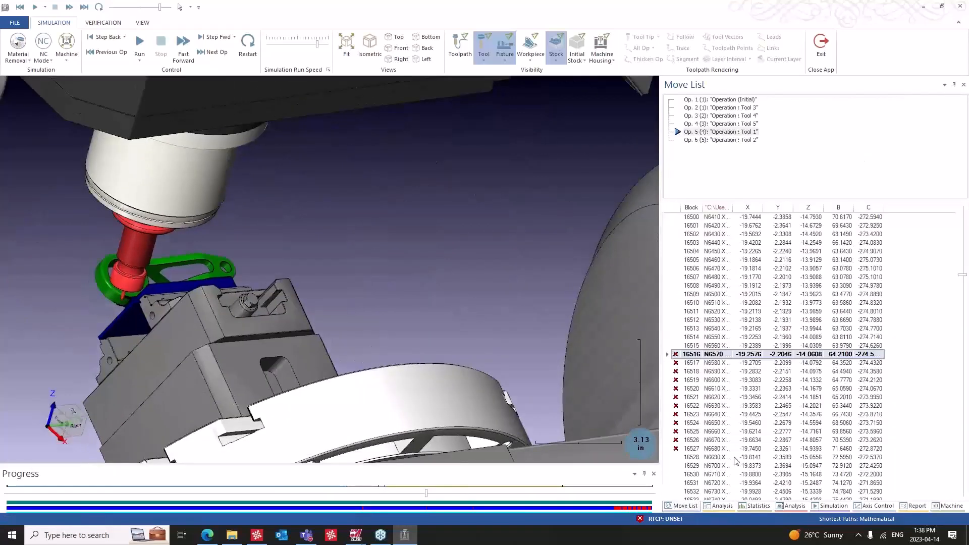
double_click(733, 208)
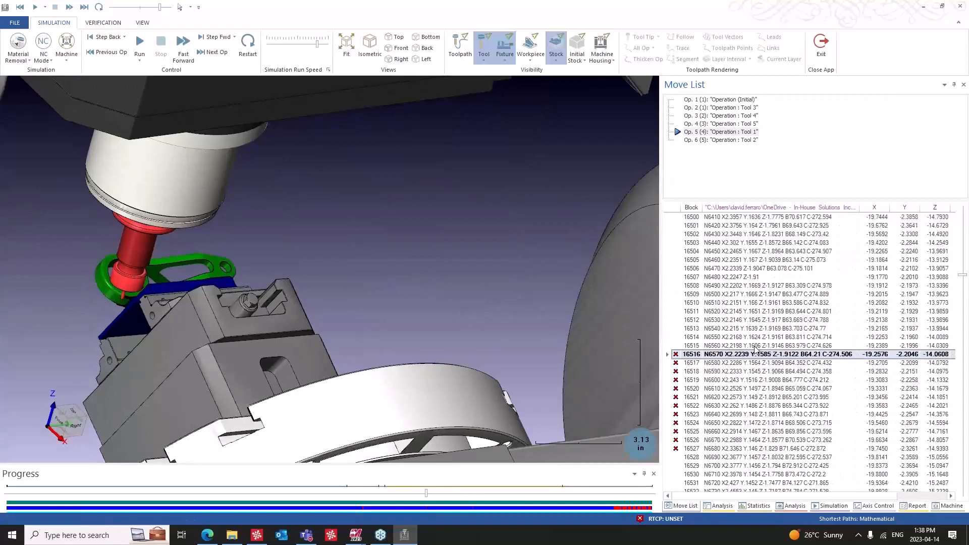
Examine up close where Tool 1 and its holder meet the part and stock at block 16516.
middle_drag(124, 278, 91, 308)
scroll(88, 306, down, 3)
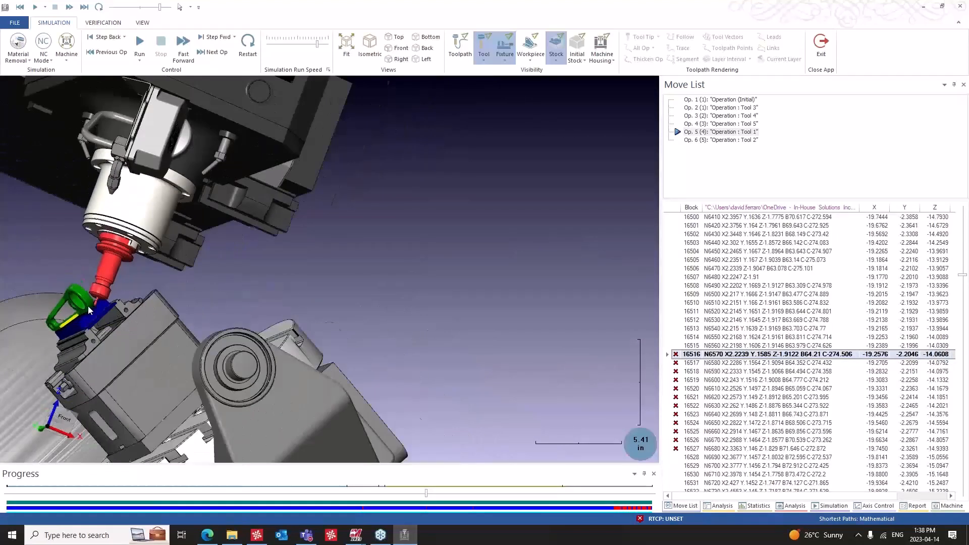
scroll(88, 306, up, 7)
scroll(88, 305, up, 10)
middle_drag(268, 296, 125, 242)
scroll(85, 179, down, 2)
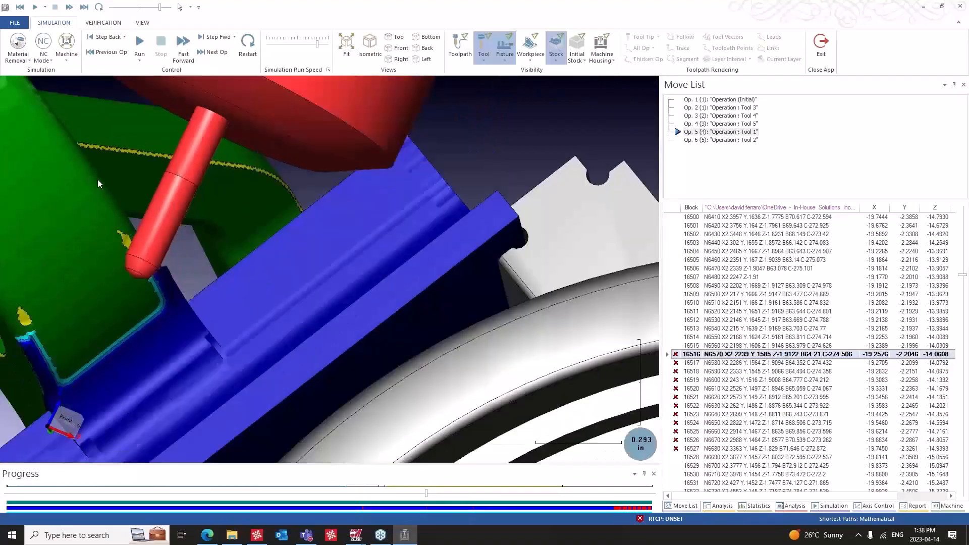
scroll(110, 180, down, 3)
middle_drag(137, 166, 417, 291)
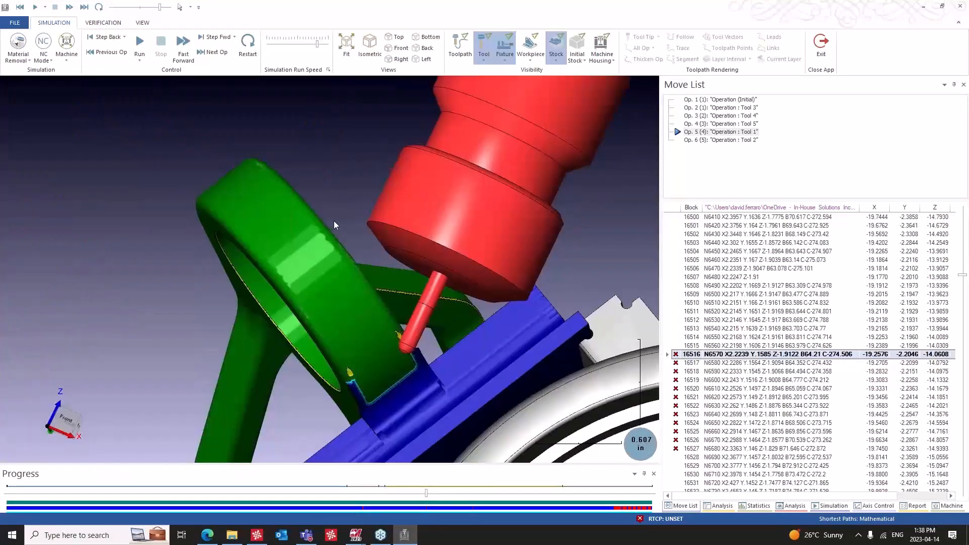
scroll(433, 251, down, 5)
scroll(432, 250, down, 2)
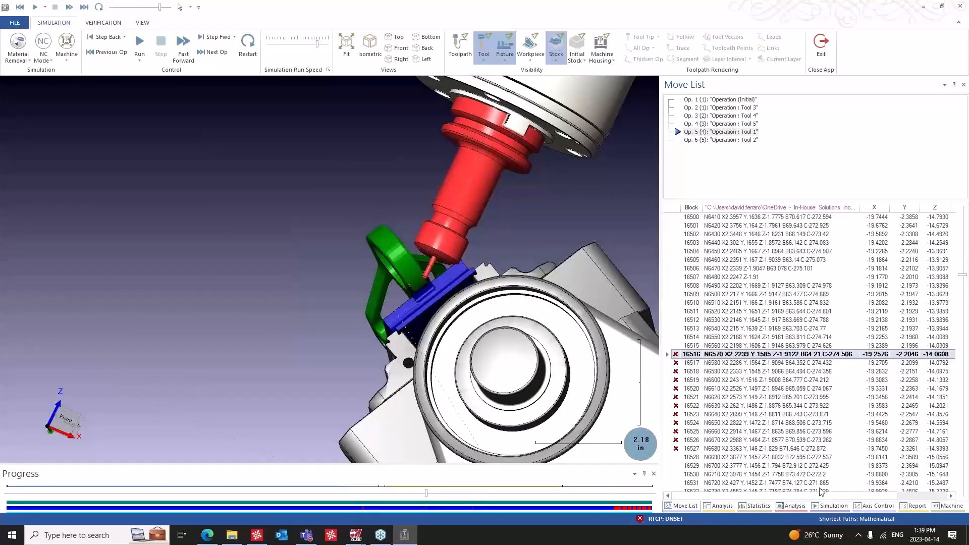
Go to the Operation 6 (Tool 2) collision starting at block 24264 and inspect the tool inside the large bore.
click(914, 506)
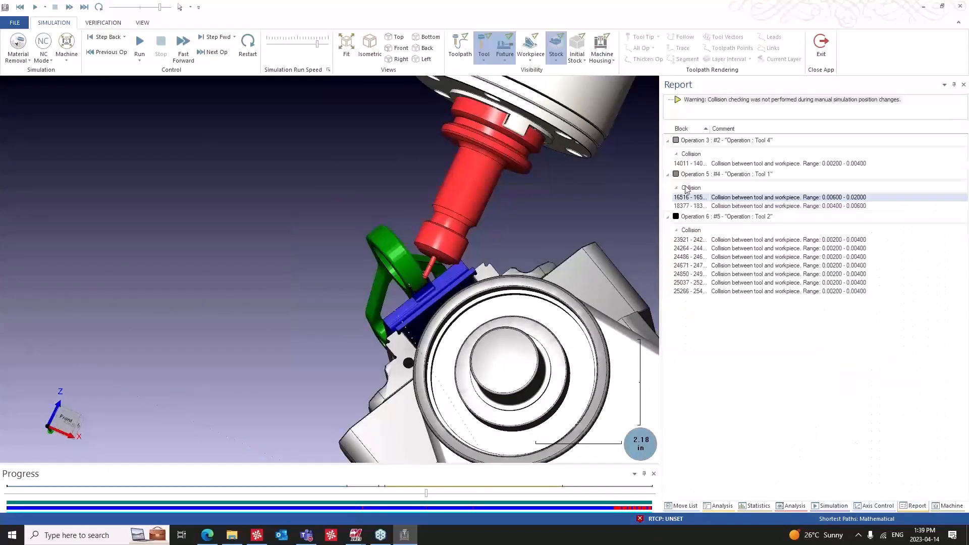
click(736, 248)
middle_drag(281, 280, 405, 310)
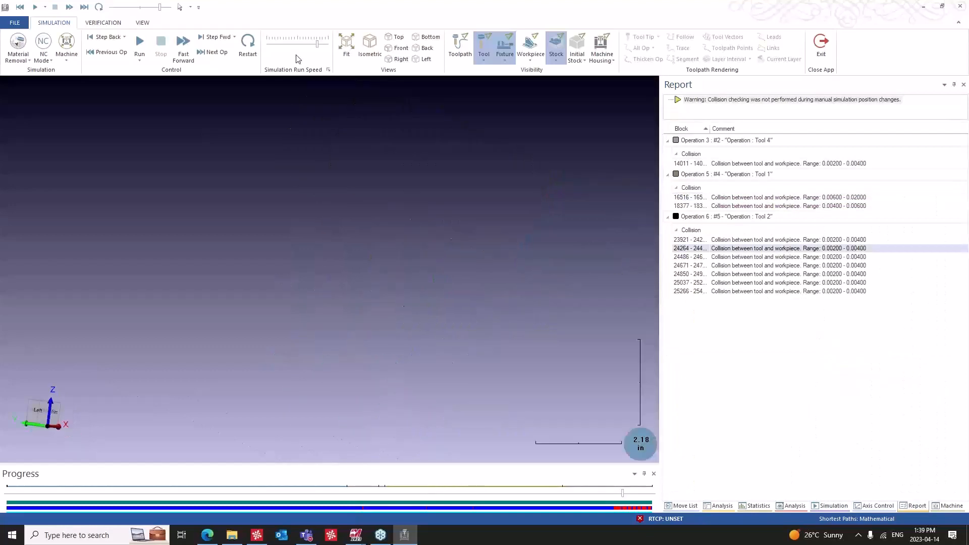
click(346, 46)
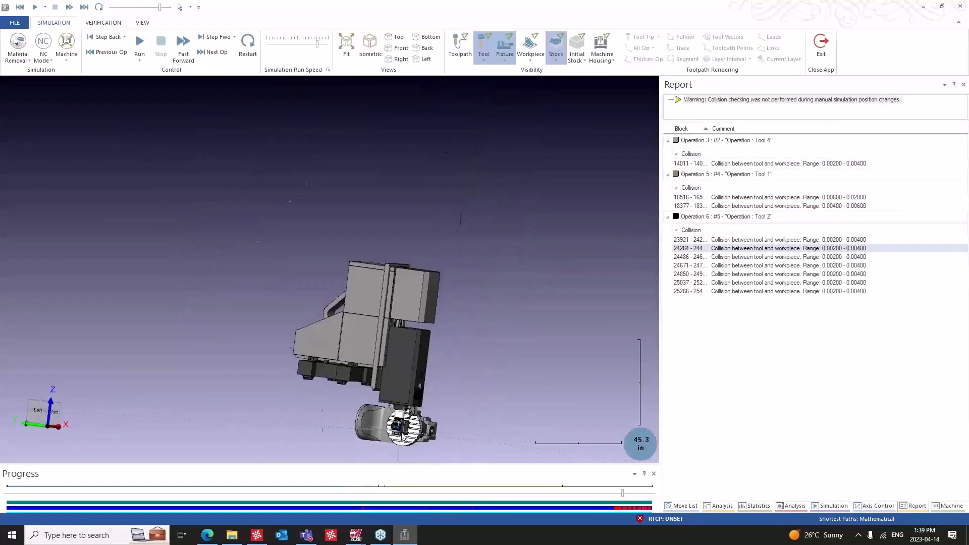
scroll(402, 434, up, 10)
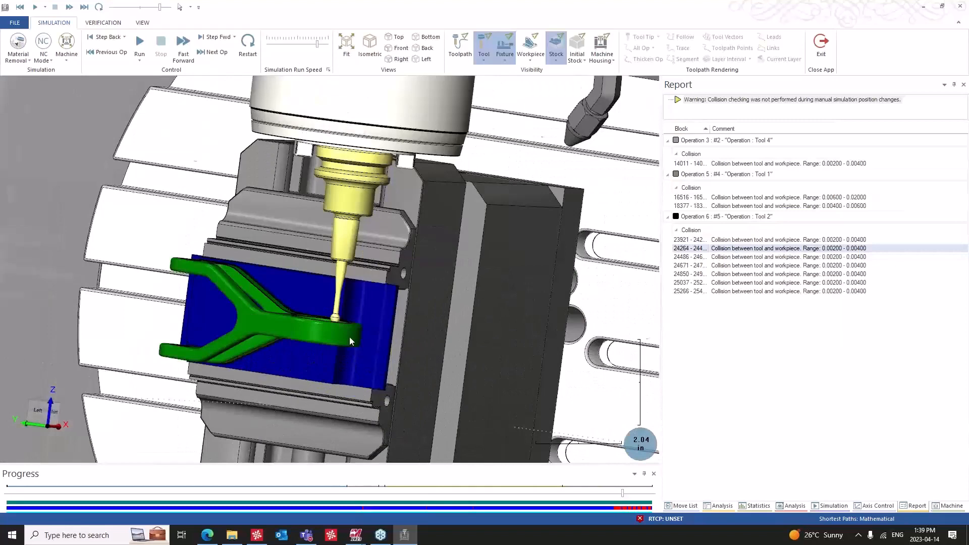
middle_drag(351, 341, 337, 282)
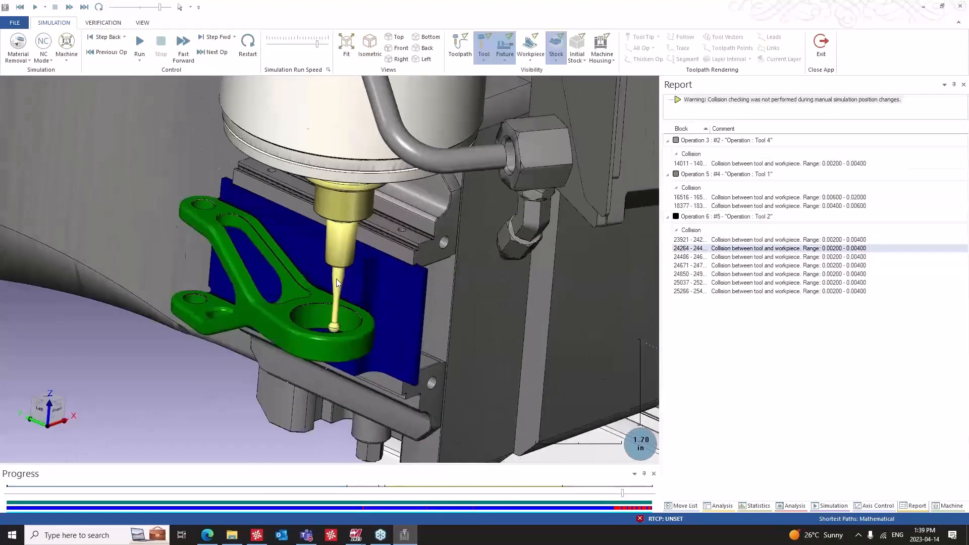
Step through the remaining Operation 6 collisions to the one starting at block 25266 and examine the tool at the bracket's thin lug.
scroll(337, 282, up, 2)
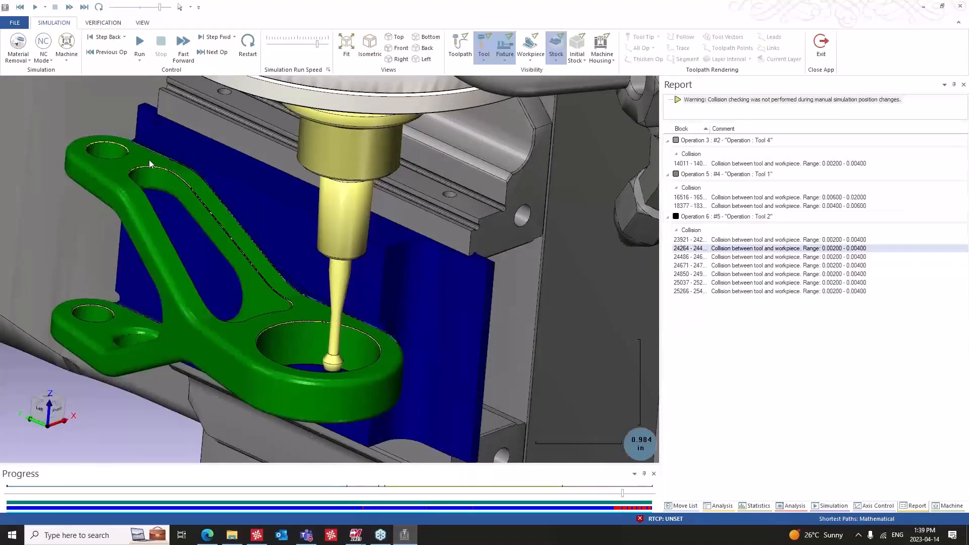
click(758, 257)
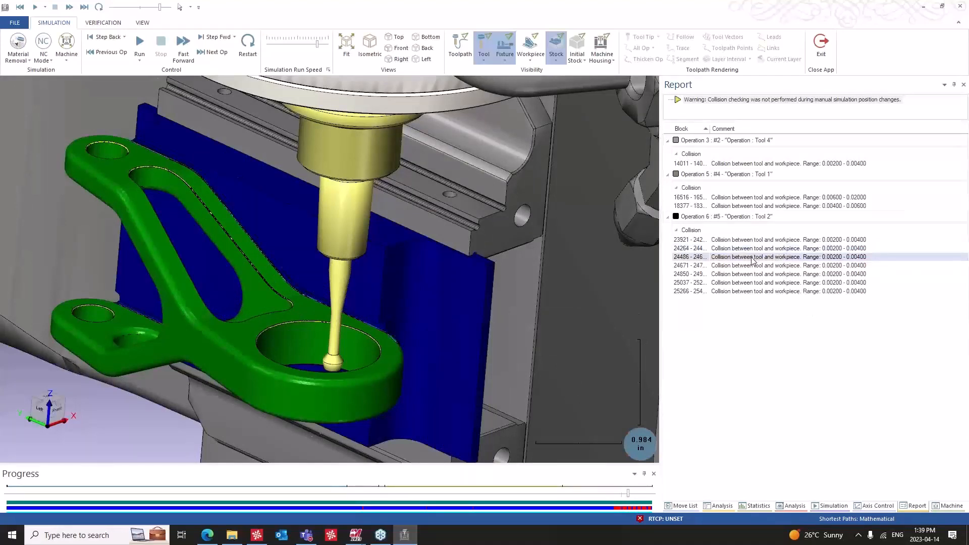
click(717, 274)
click(716, 282)
click(716, 291)
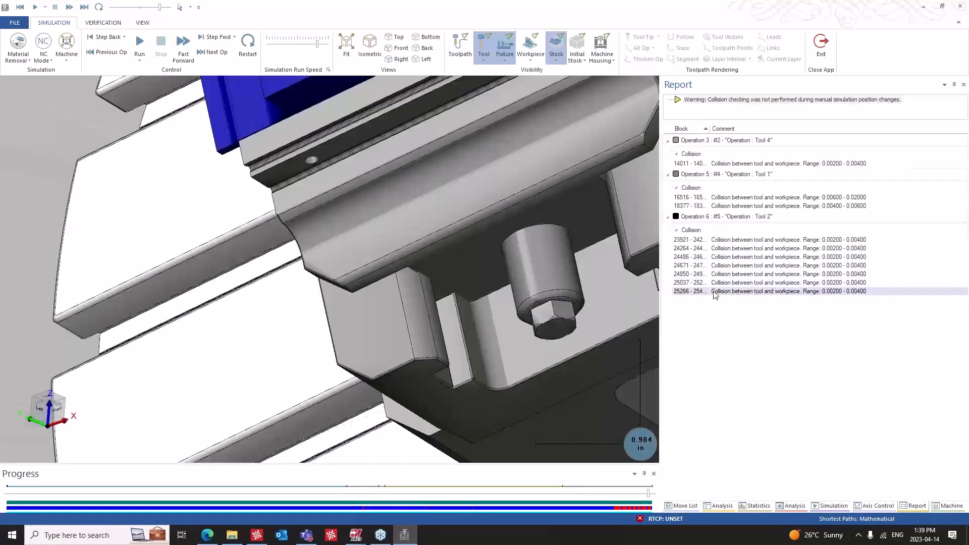
click(353, 36)
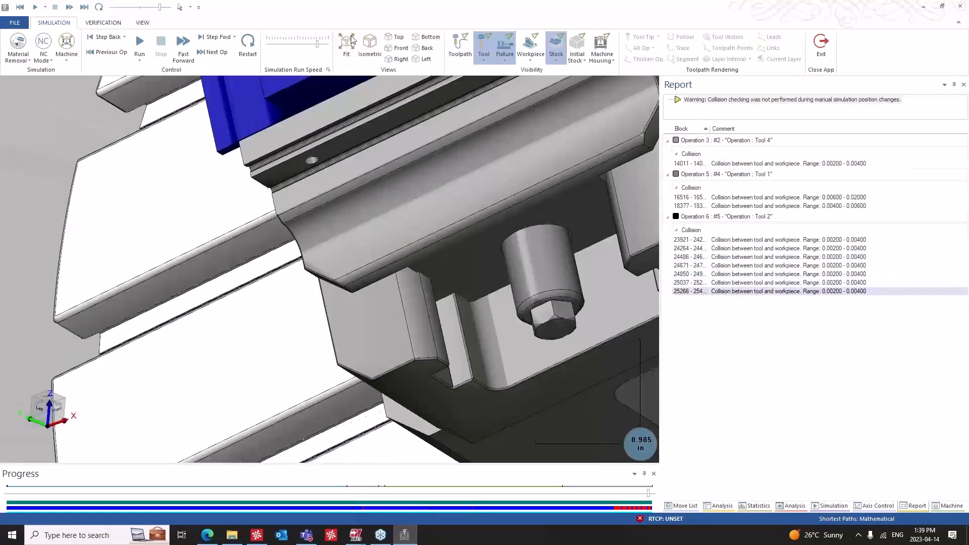
scroll(387, 407, up, 5)
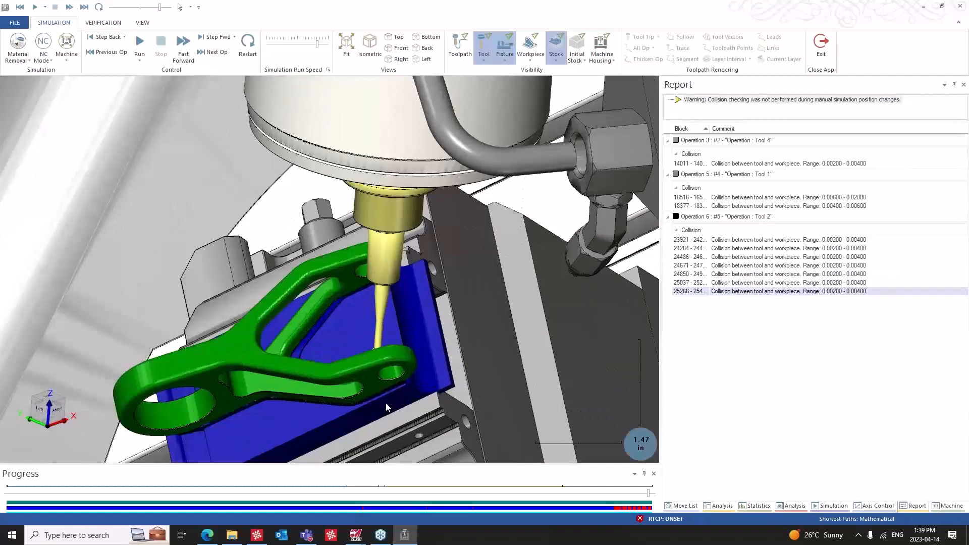
scroll(386, 407, down, 1)
middle_drag(400, 305, 435, 314)
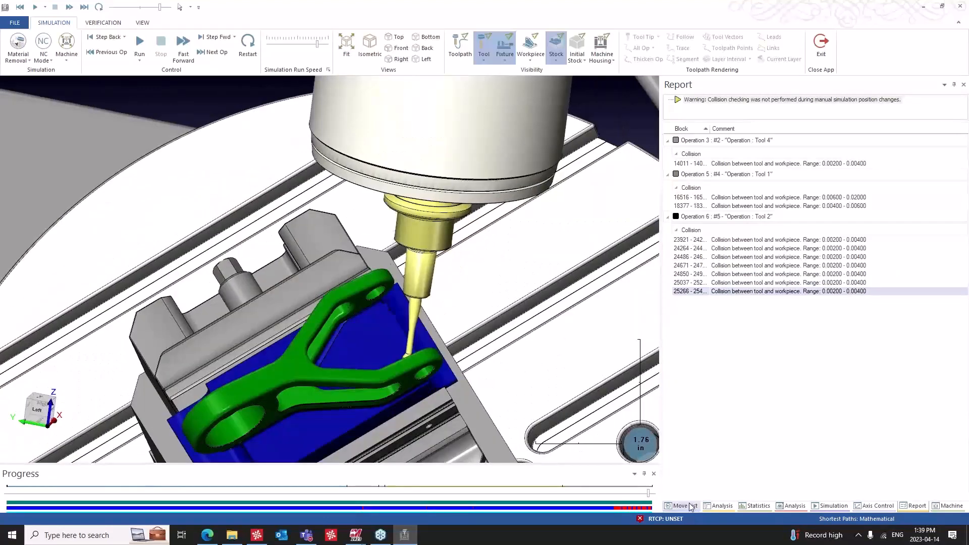
Follow the Tool 2 collision in the move list from block 25317 to block 25386, inspecting the tool contact, and return to the collision report.
click(684, 505)
double_click(733, 207)
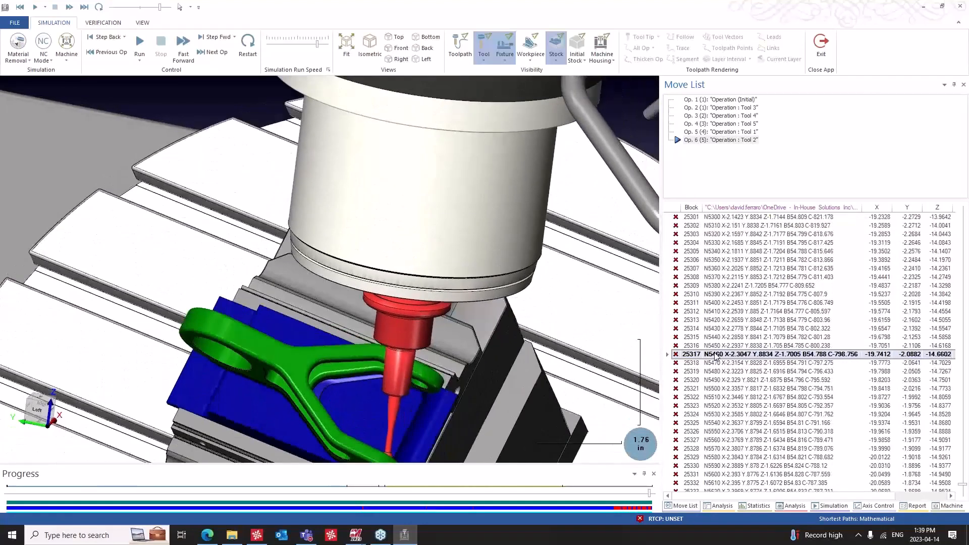
middle_drag(486, 301, 348, 202)
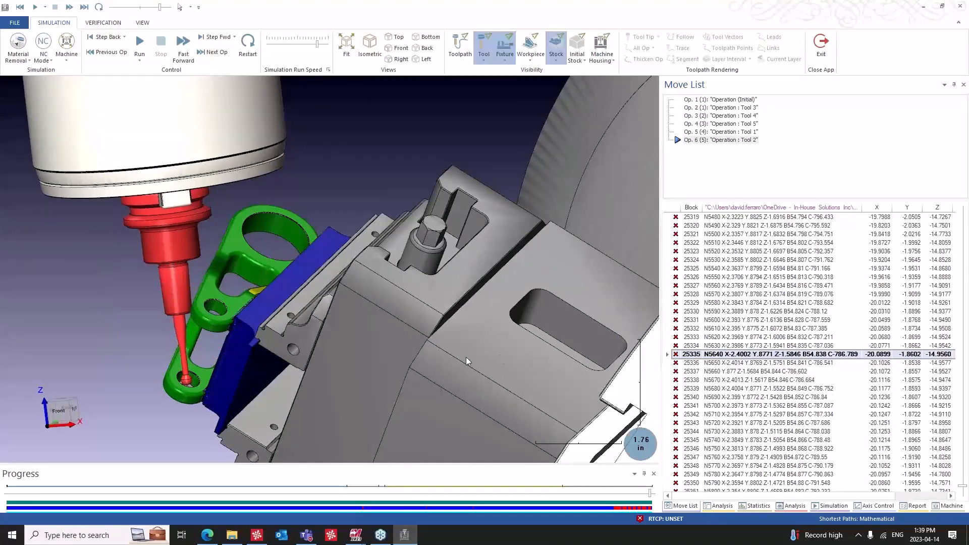
scroll(379, 330, down, 2)
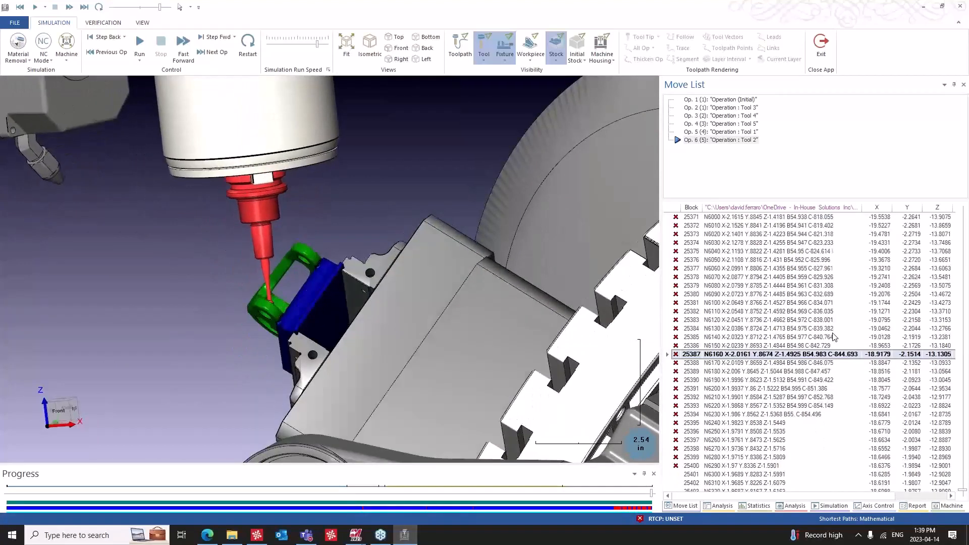
scroll(284, 317, down, 1)
scroll(264, 318, up, 5)
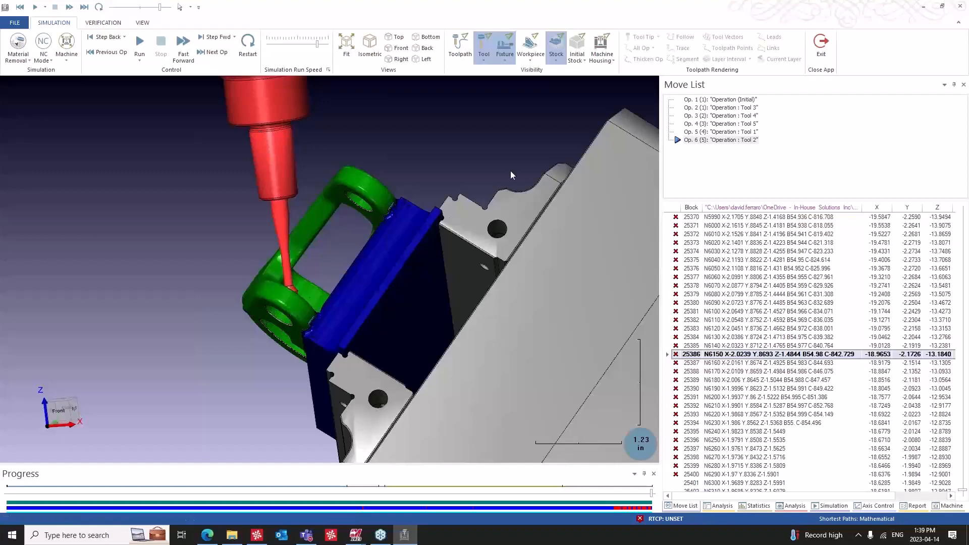
scroll(259, 247, down, 10)
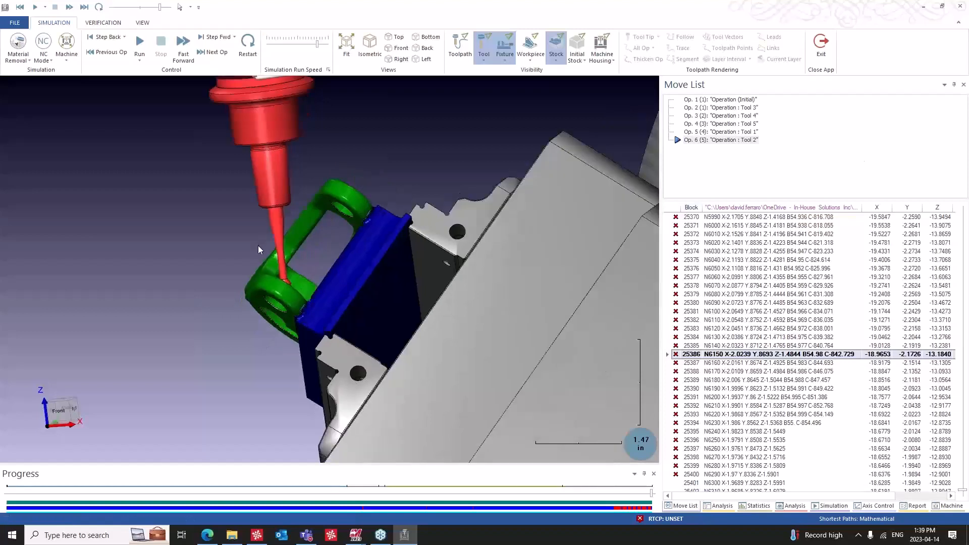
middle_drag(259, 247, 388, 239)
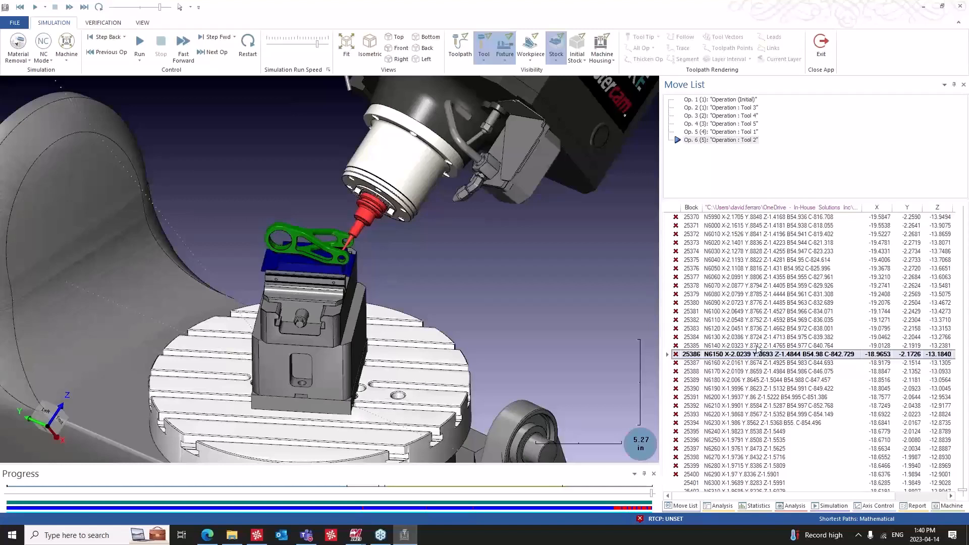
click(914, 507)
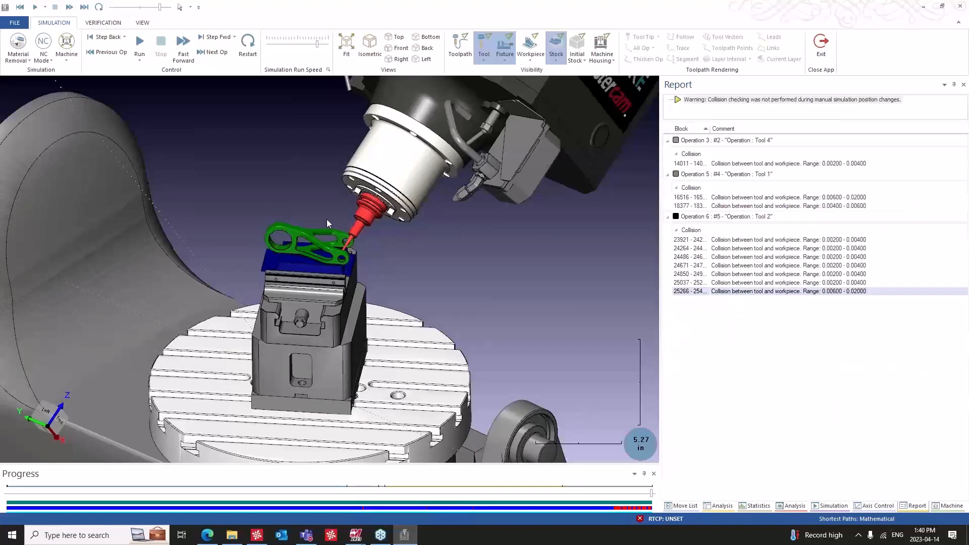
Open the Wankel Assembly demo.log file in Notepad, review its controller emulation details and error and warning line, and close it.
key(alt+Tab)
double_click(264, 231)
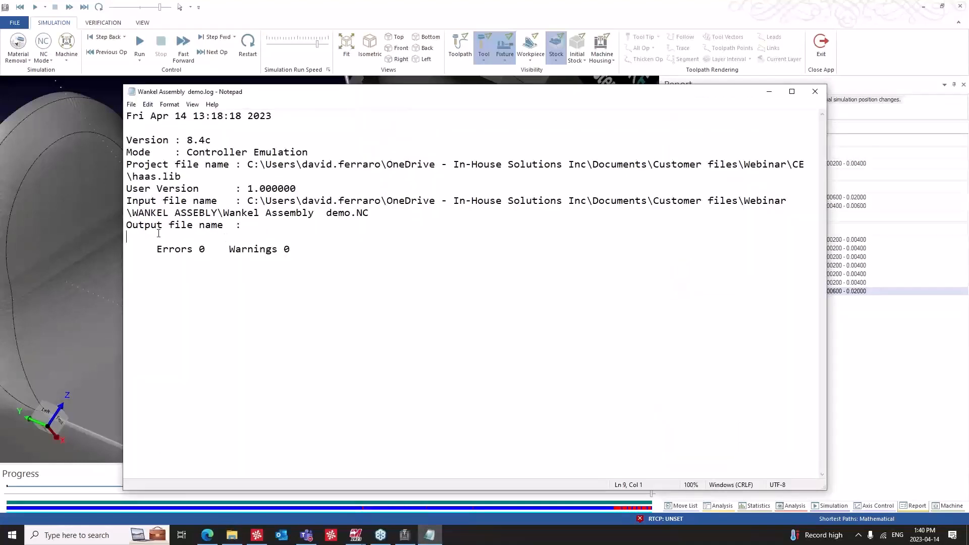
drag(320, 262, 129, 115)
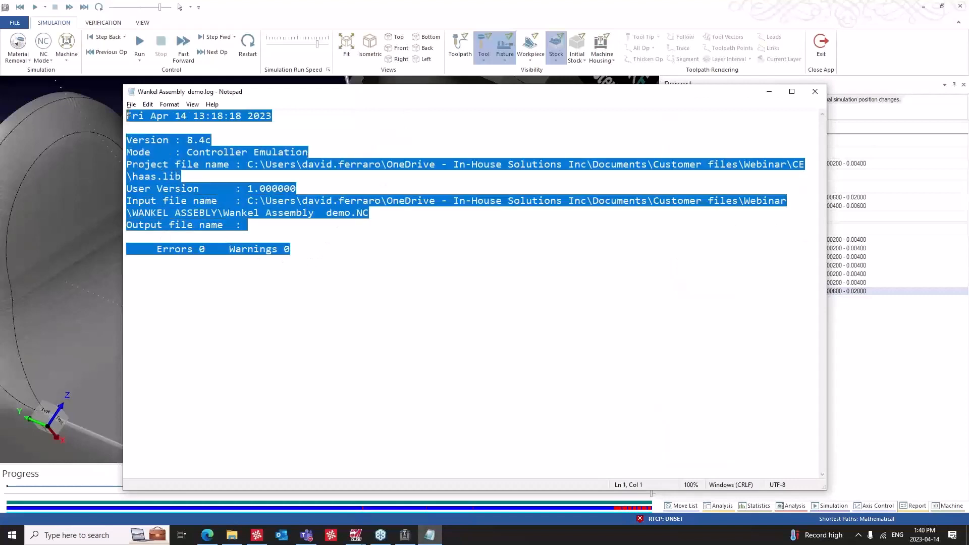
click(329, 192)
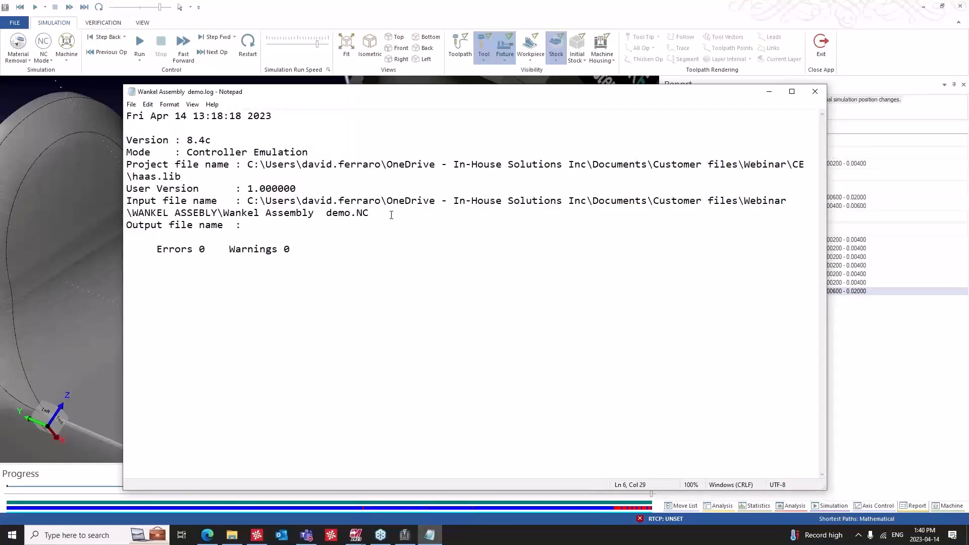
drag(315, 242, 228, 239)
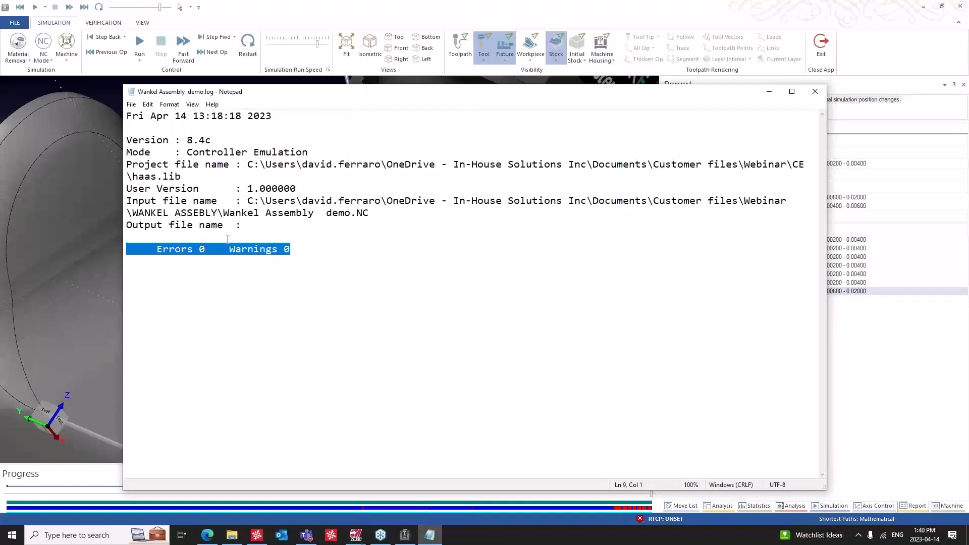
click(312, 272)
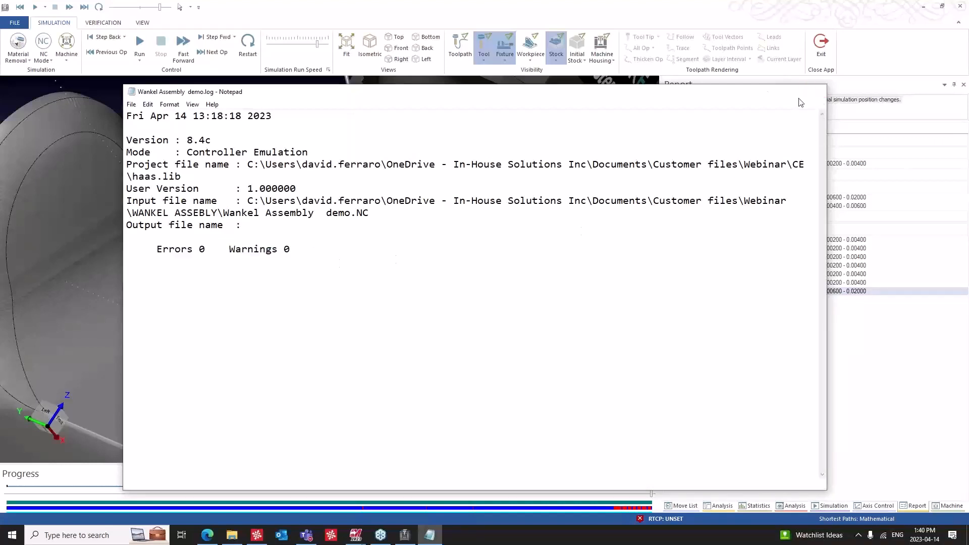
click(816, 92)
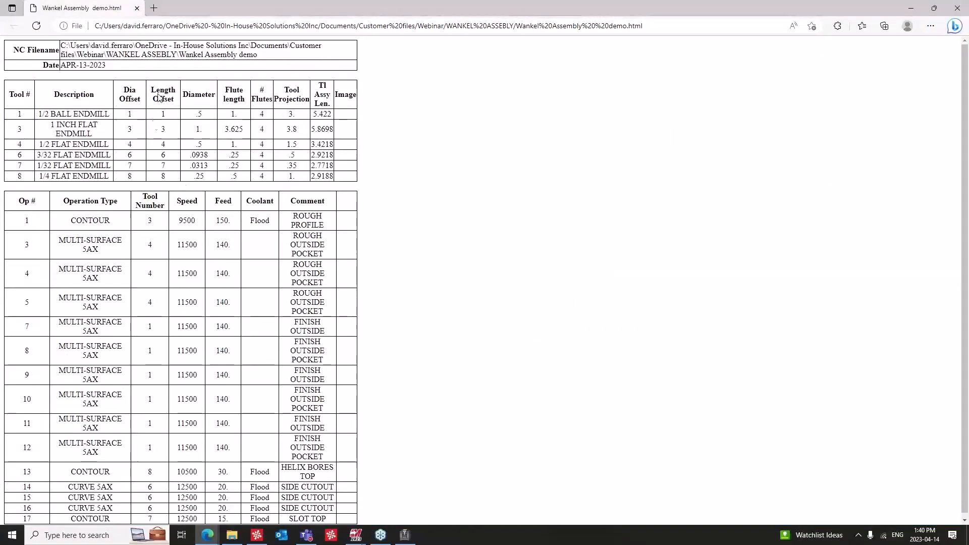
Close the Wankel Assembly setup sheet and the machine simulation, and switch to the Mastercam window with FORM BLOCK.mcam.
click(137, 11)
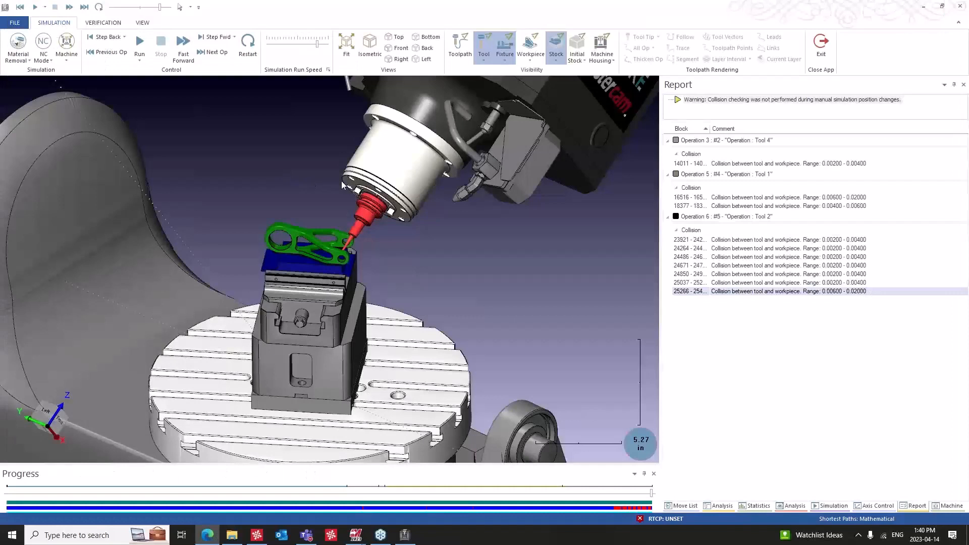
middle_drag(341, 181, 378, 189)
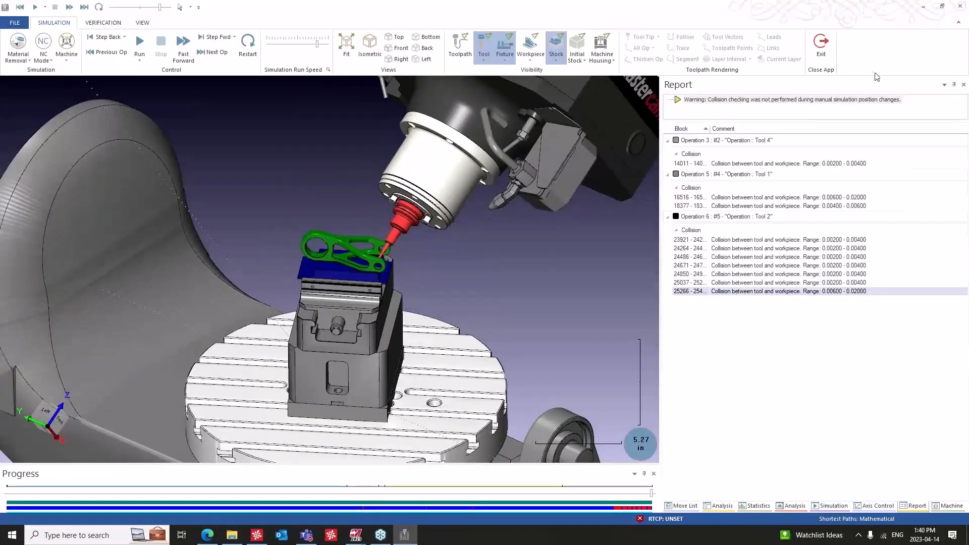
click(960, 6)
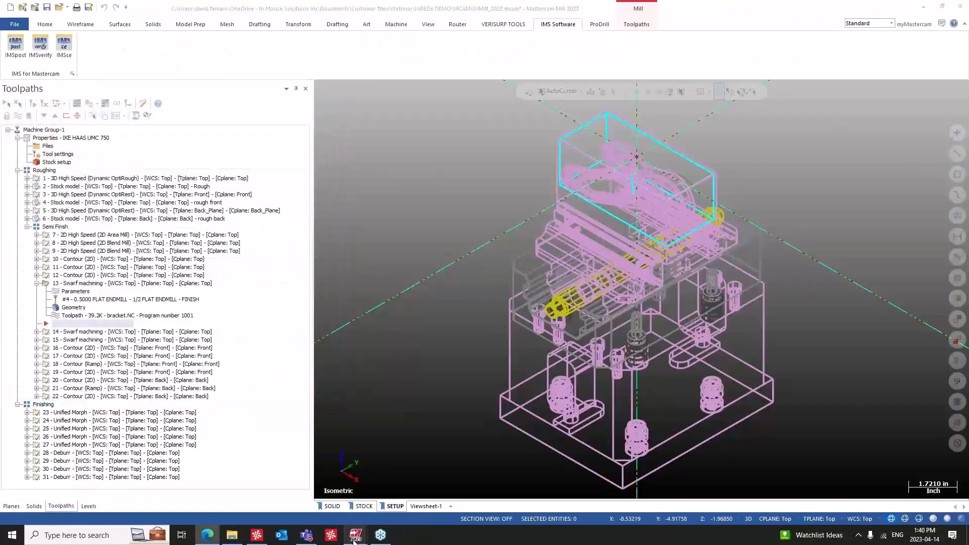
mouse_move(356, 538)
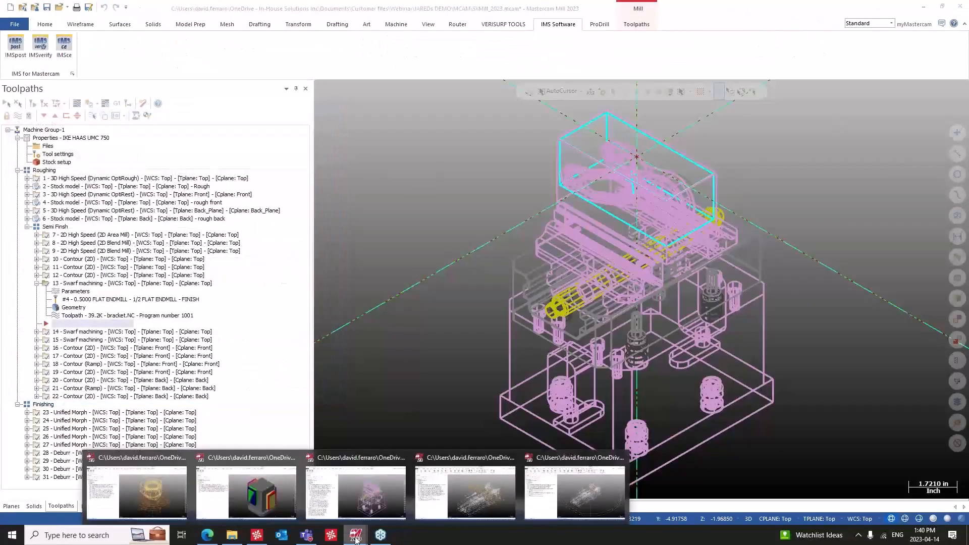
click(466, 497)
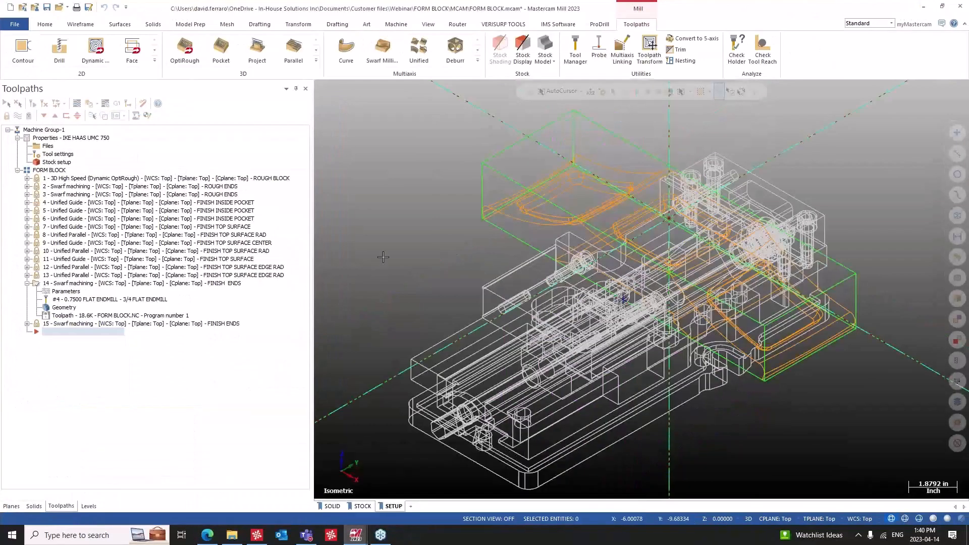
Isolate the orange form block solid, fit it to the view, and examine it shaded.
click(535, 212)
key(alt+e)
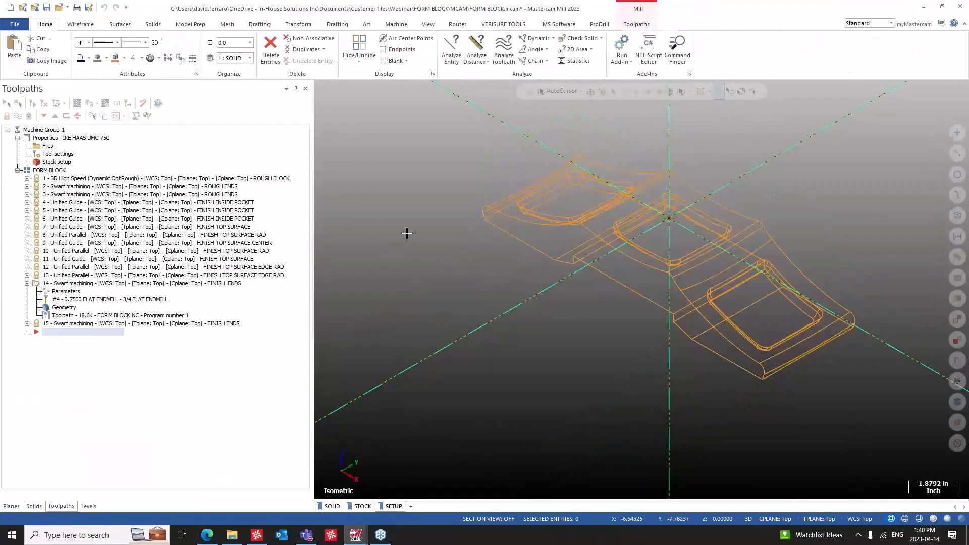
key(alt+F1)
key(alt+s)
mouse_move(572, 316)
middle_down()
mouse_move(522, 317)
mouse_move(516, 337)
mouse_move(590, 312)
mouse_move(555, 320)
middle_up()
scroll(380, 257, down, 4)
mouse_move(380, 256)
middle_down()
mouse_move(399, 250)
mouse_move(403, 282)
mouse_move(398, 328)
mouse_move(382, 328)
middle_up()
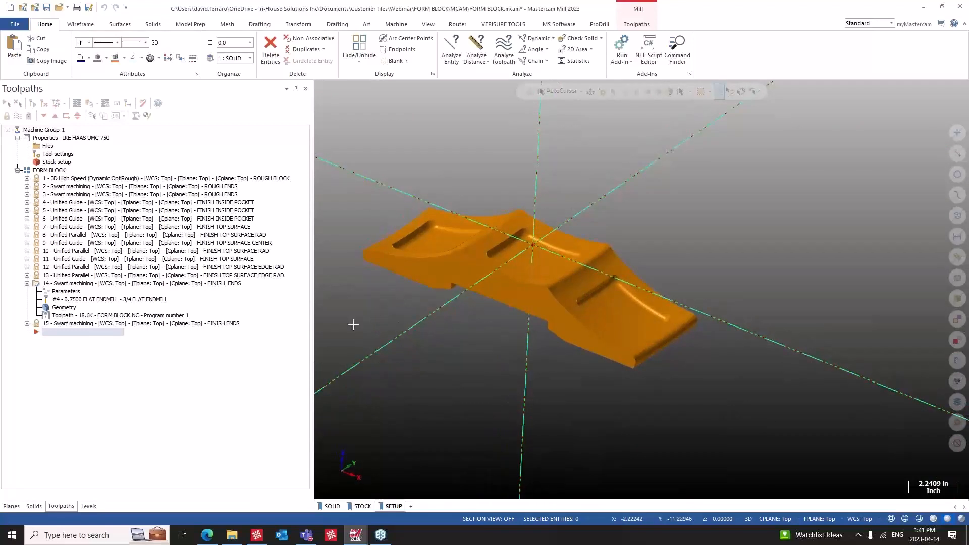
Return the model to wireframe and redisplay the hidden stock and fixture, fitted to the view.
key(alt+s)
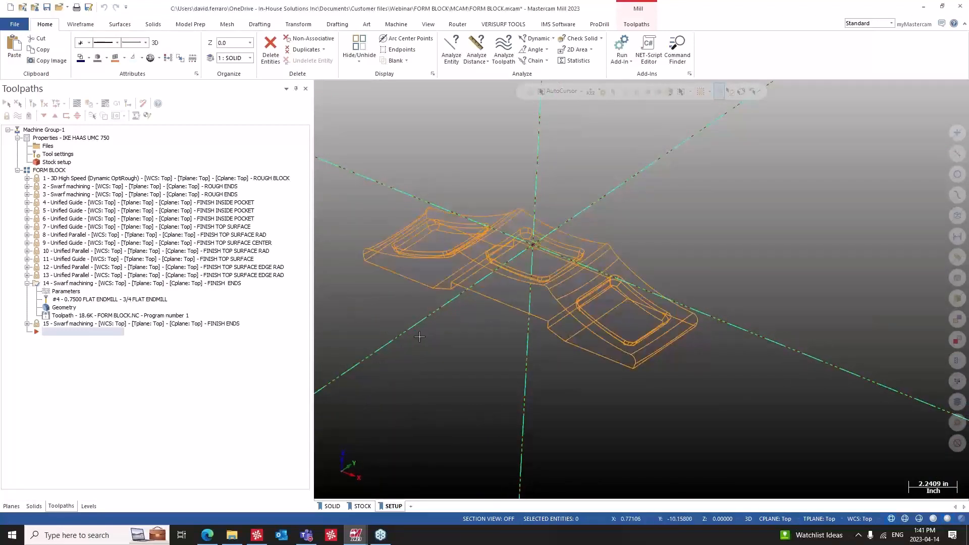
key(alt+e)
key(alt+F1)
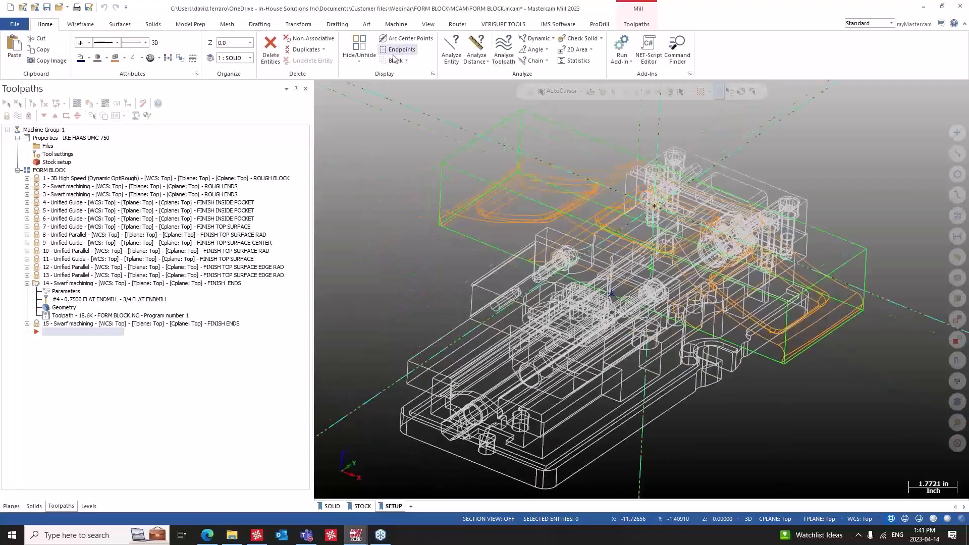
Open IMSce for the form block and check the file names at the ends of the machine and controller paths.
click(550, 23)
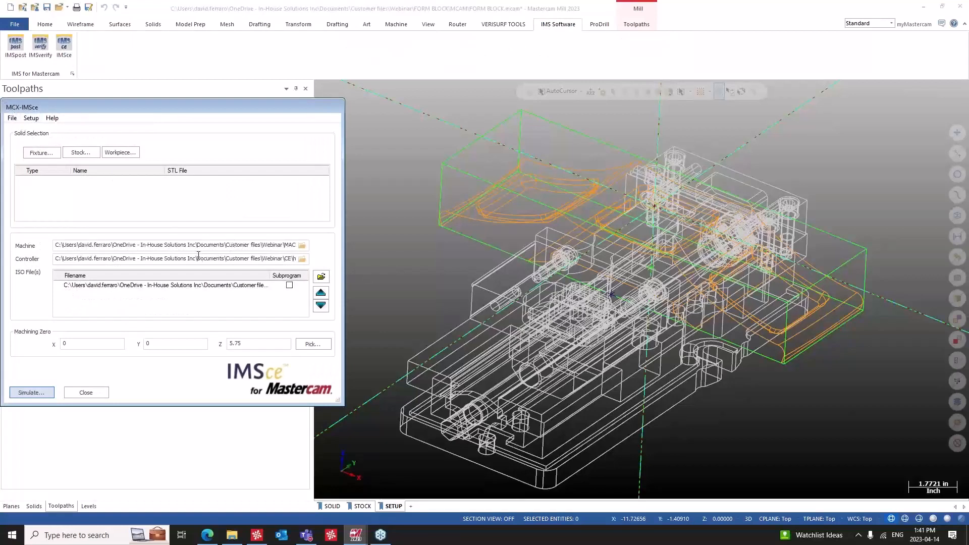
drag(198, 247, 409, 253)
drag(257, 258, 366, 253)
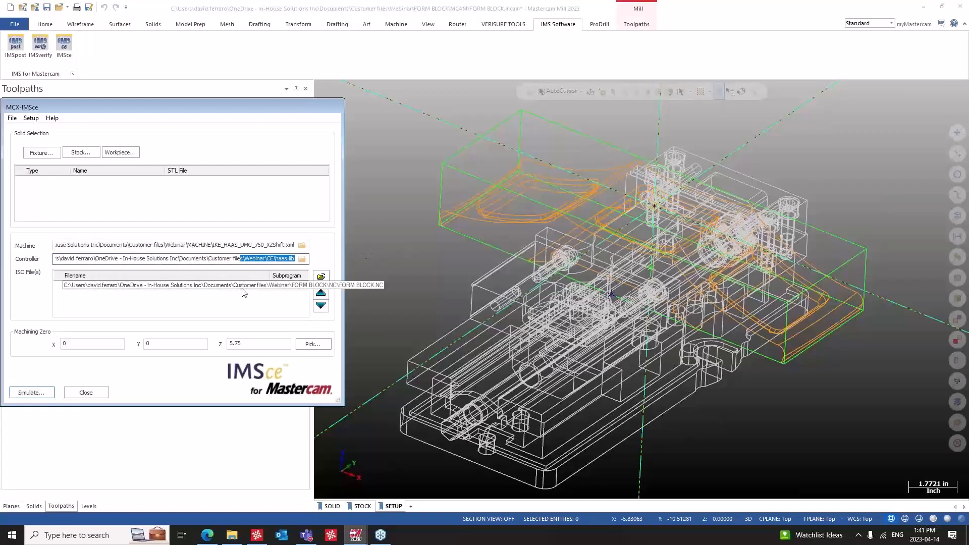
Review the G54 entry in the IMSce workpiece origins and accept the table as it stands.
click(31, 118)
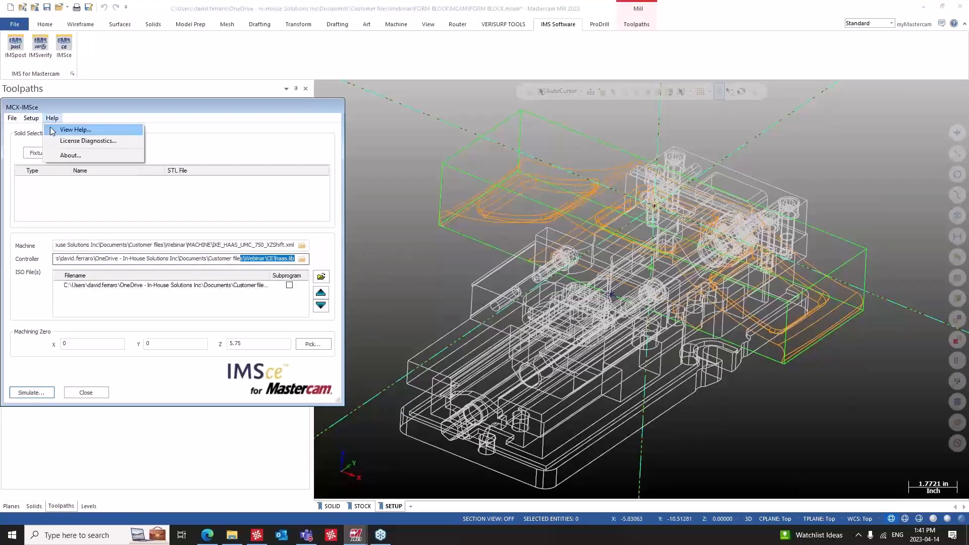
click(50, 152)
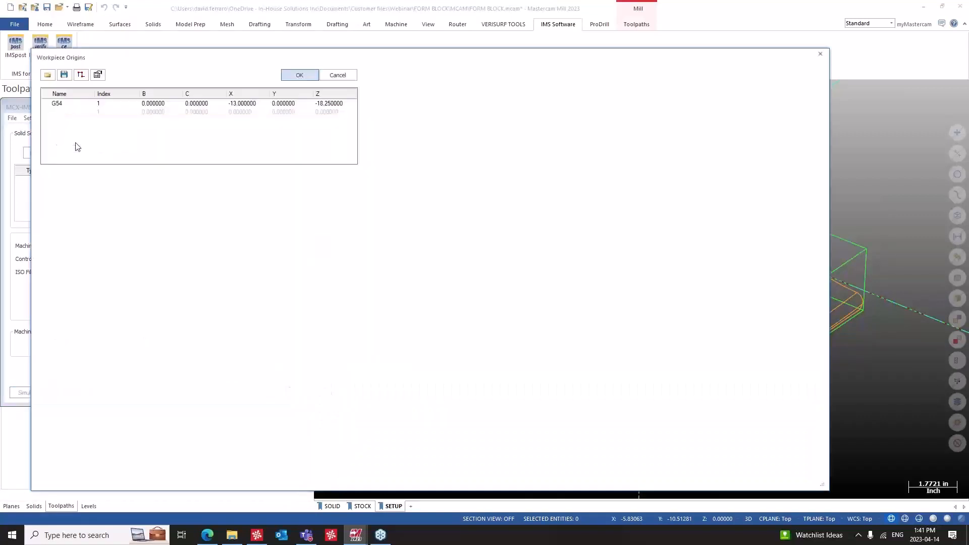
click(87, 105)
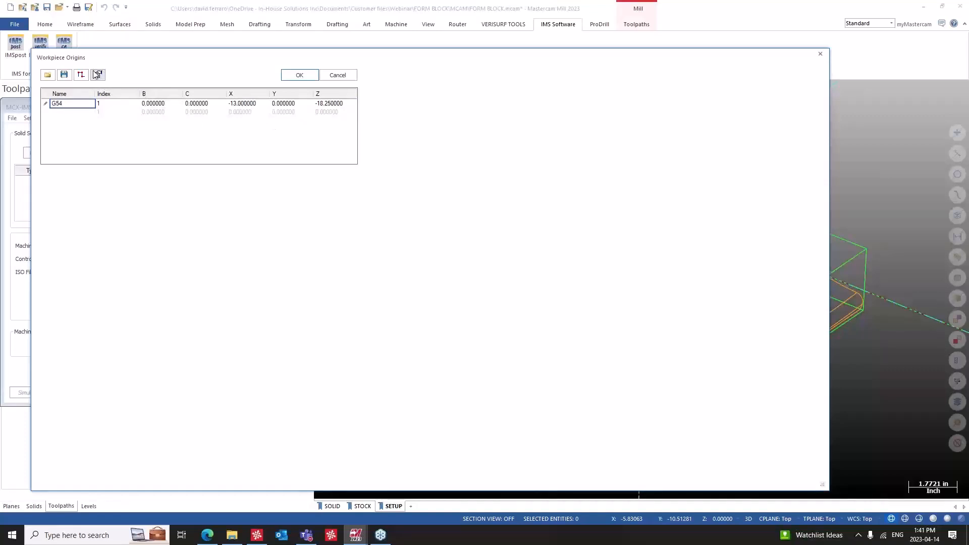
click(300, 75)
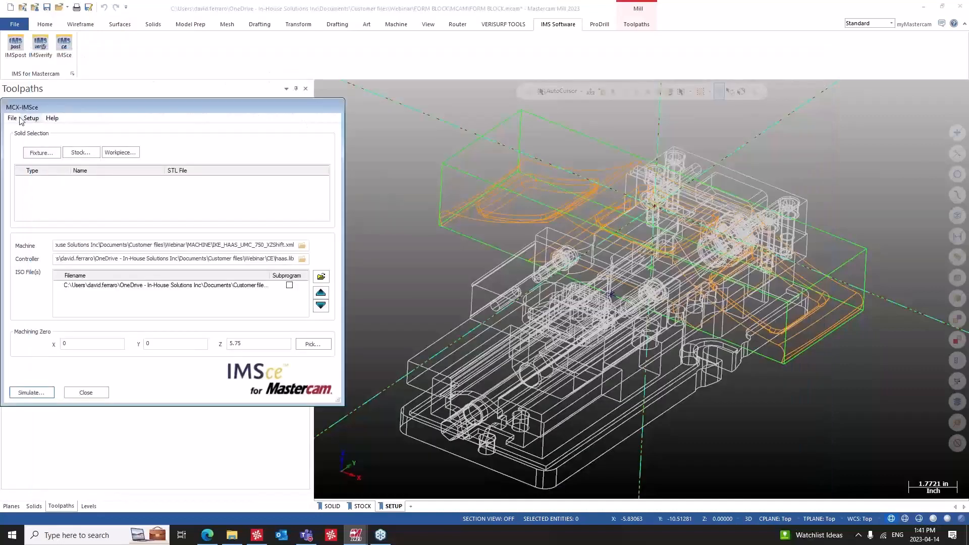
Review the tool length compensation and diameter compensation tables in the IMSce setup, leaving both as they stand.
click(31, 118)
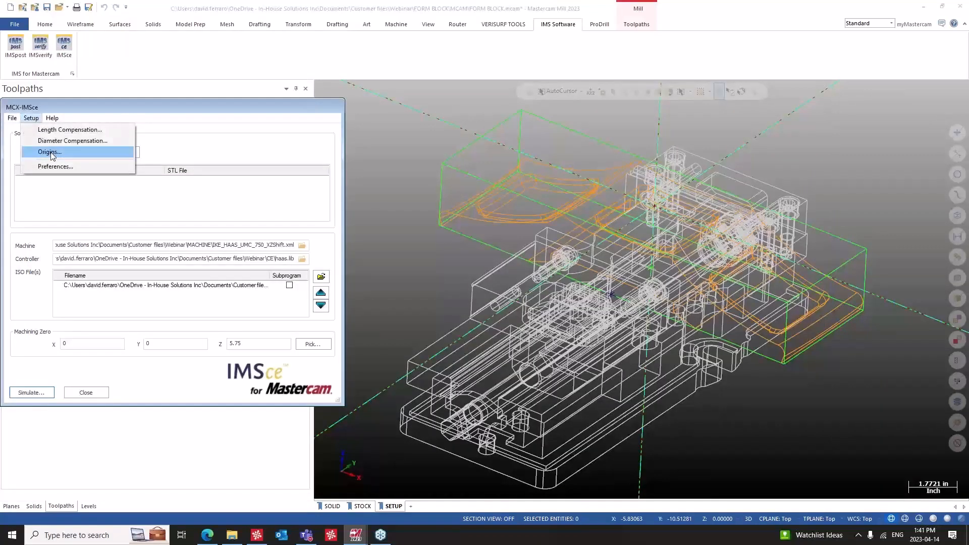
click(79, 130)
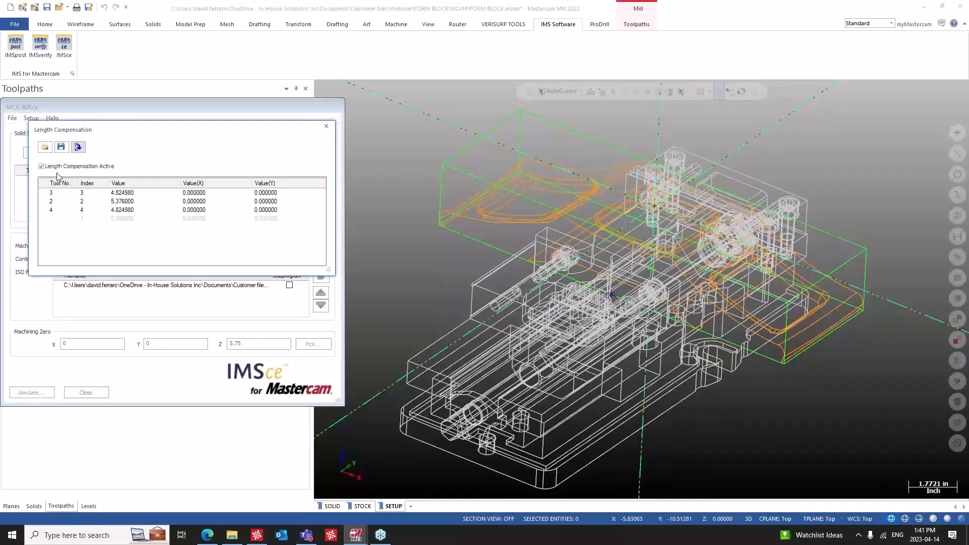
click(326, 126)
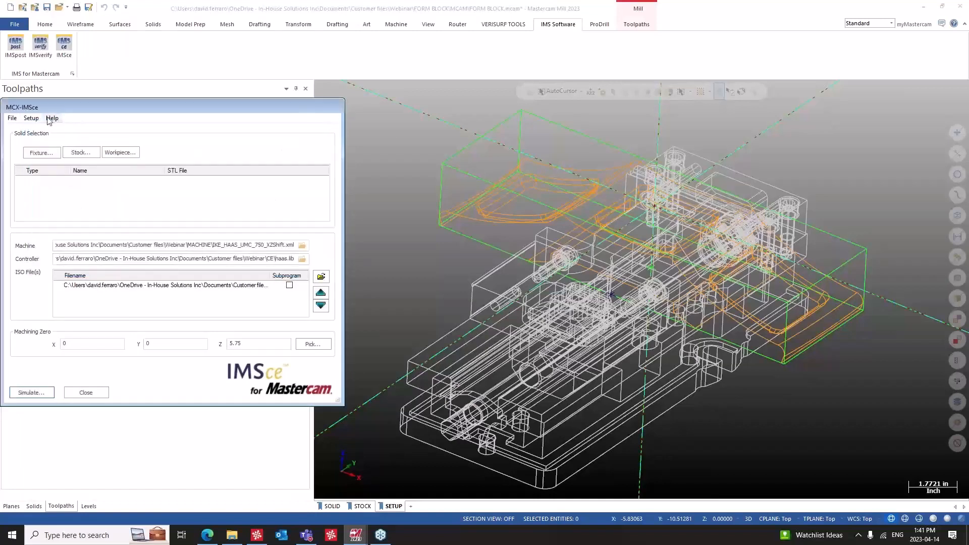
click(31, 118)
click(84, 141)
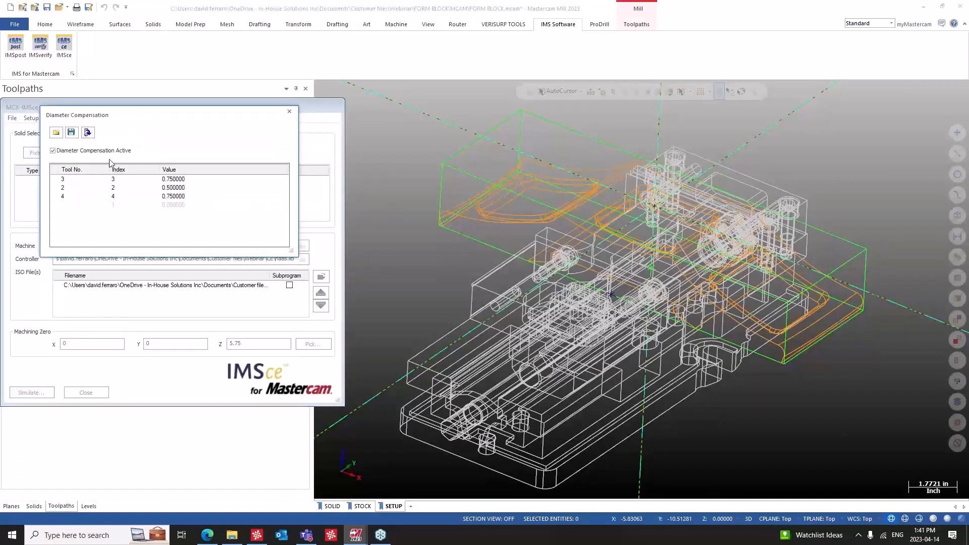
click(290, 111)
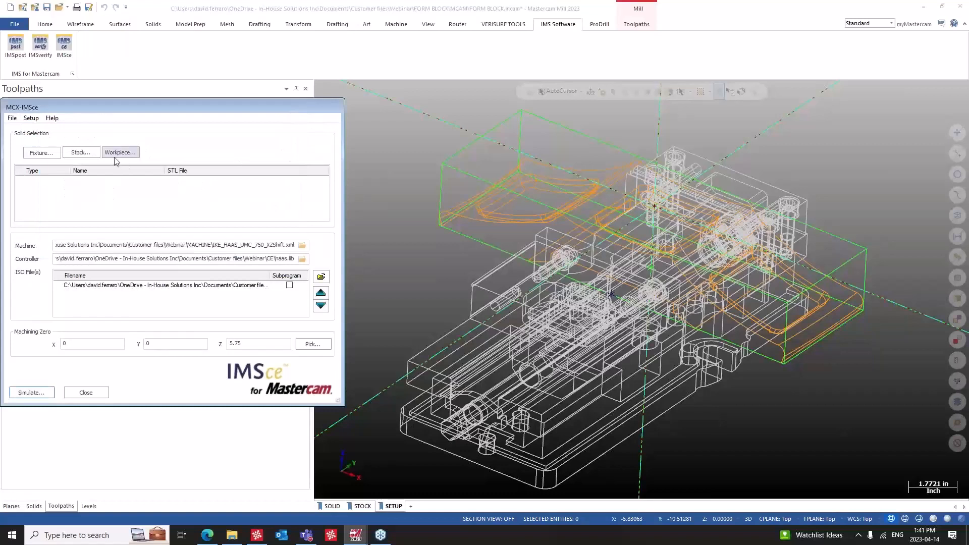
Assign all solids on levels 200 (vise with .25 parallels) and 201 (movable vise) as the fixture.
click(36, 156)
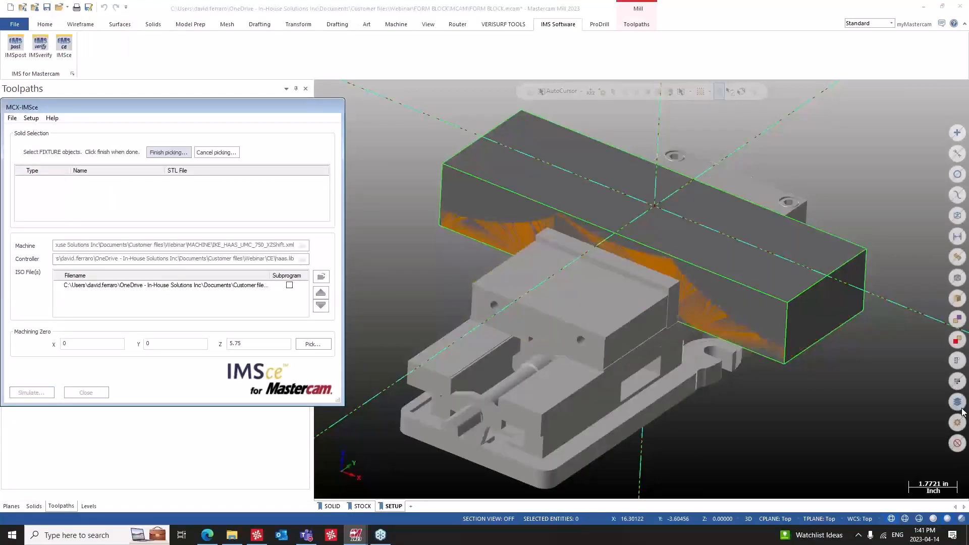
click(957, 403)
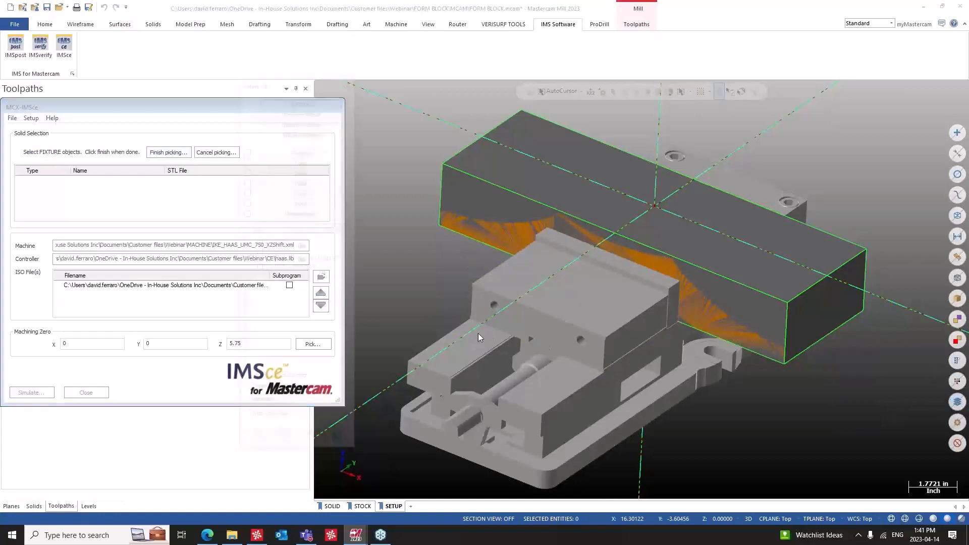
click(295, 267)
click(295, 259)
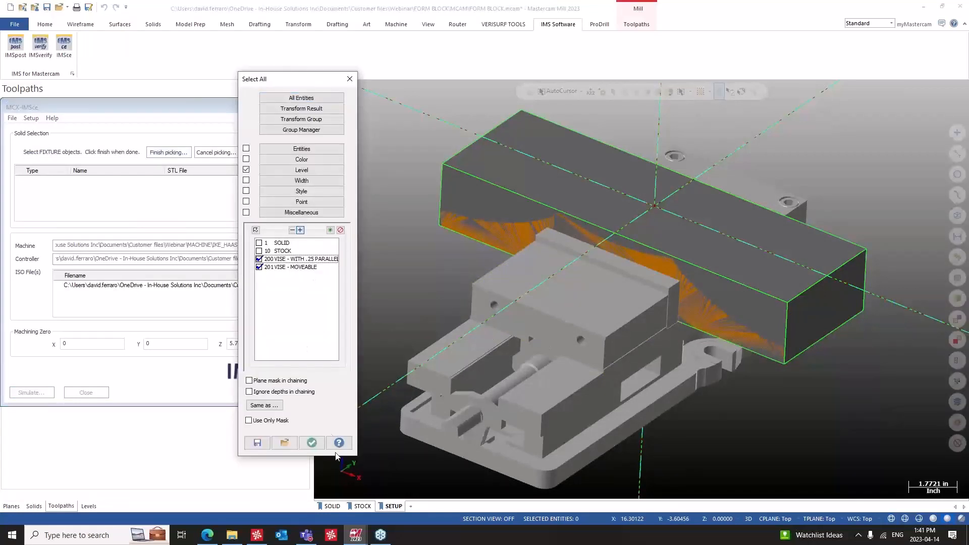
click(312, 442)
click(162, 153)
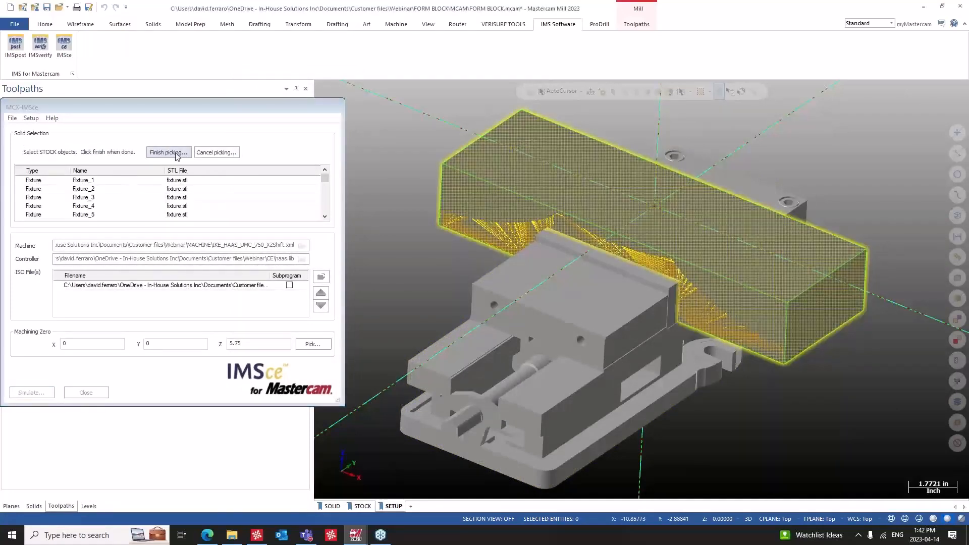
Accept the block as the stock, and pick the form block solid as the workpiece.
click(177, 154)
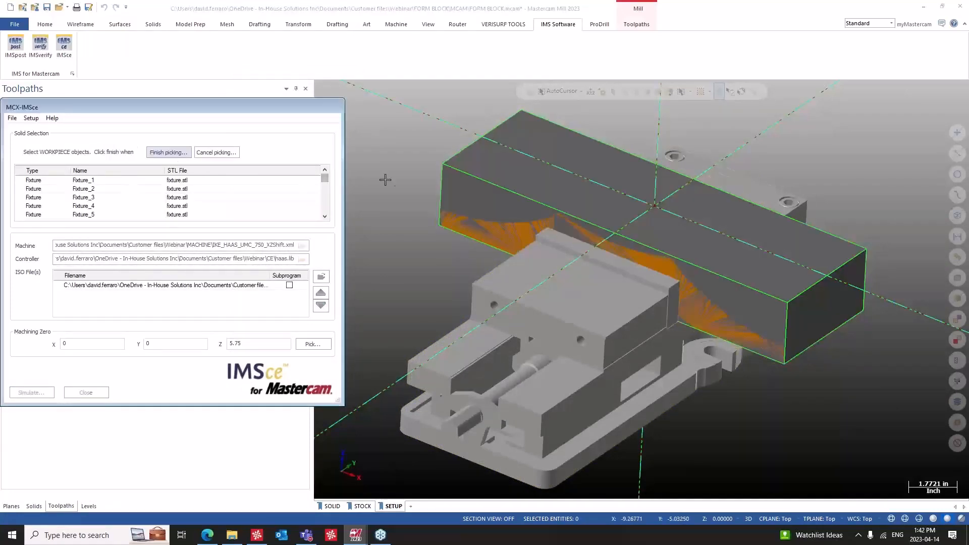
click(504, 208)
click(169, 152)
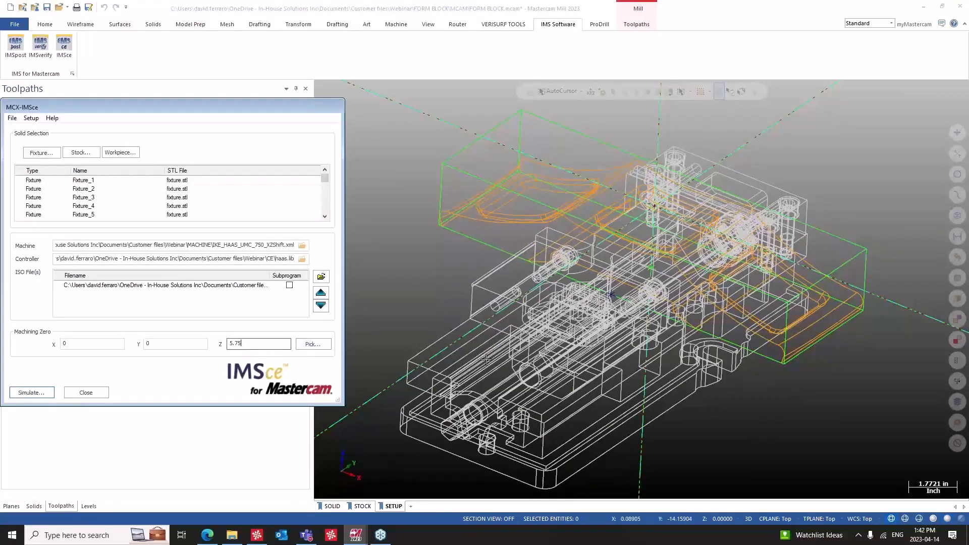
Check the machining zero of Z 5.75 against the vise setup and launch the machine simulation.
middle_drag(553, 357, 666, 232)
click(240, 344)
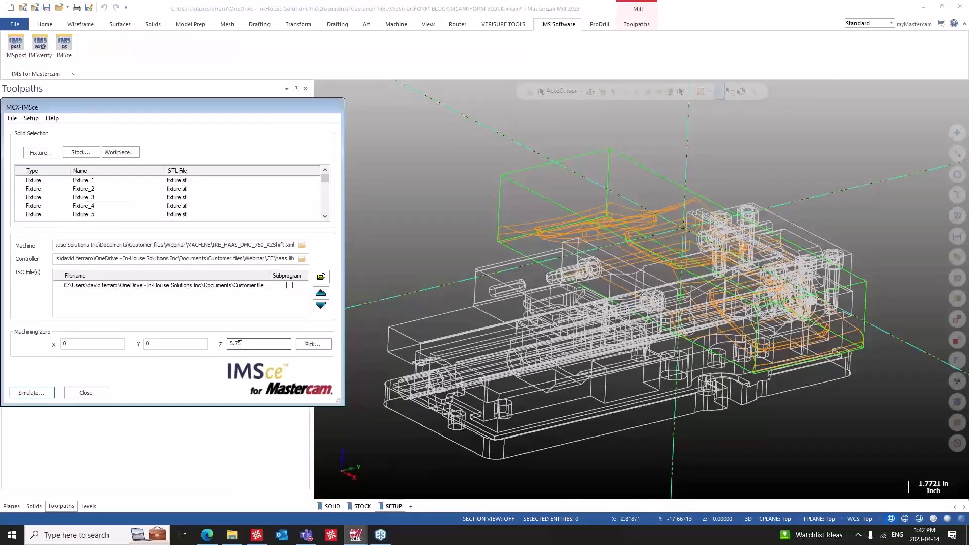
click(31, 393)
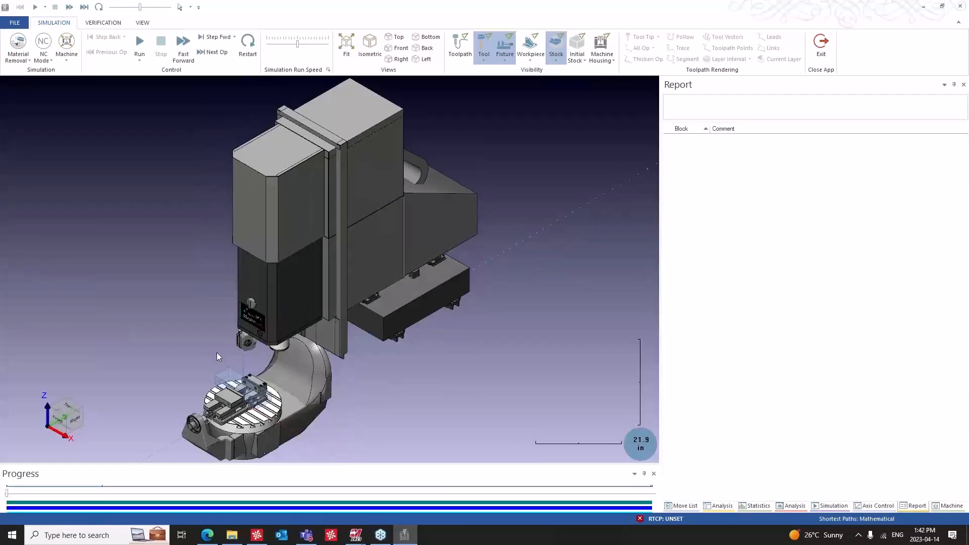
Get a close view of the vise on the rotary table and display the stock as an opaque solid.
scroll(217, 352, up, 5)
middle_drag(217, 352, 235, 166)
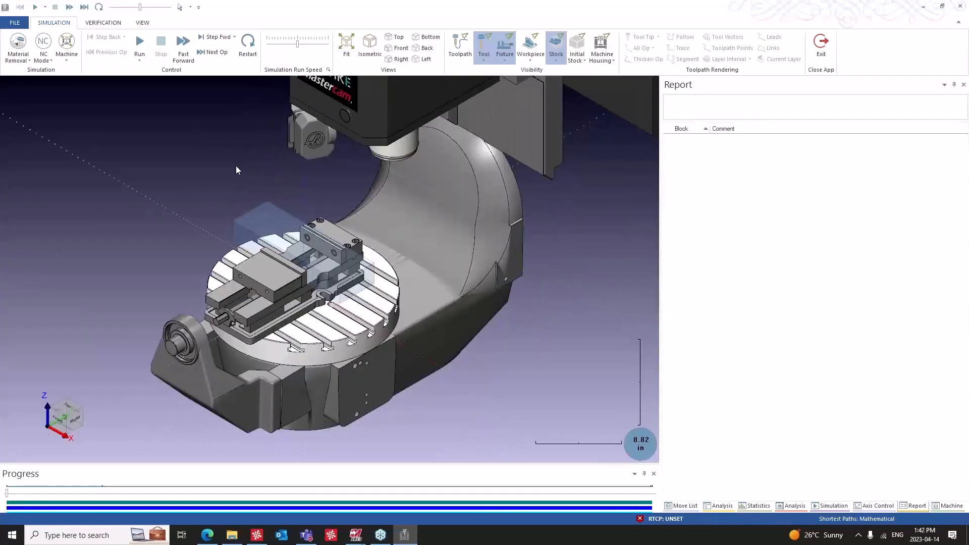
scroll(236, 166, up, 2)
middle_drag(237, 226, 231, 192)
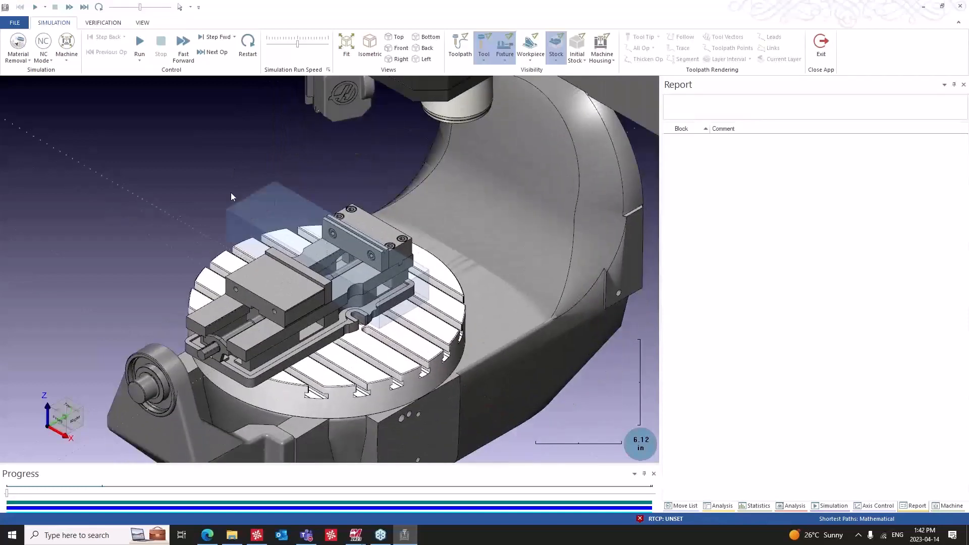
click(554, 37)
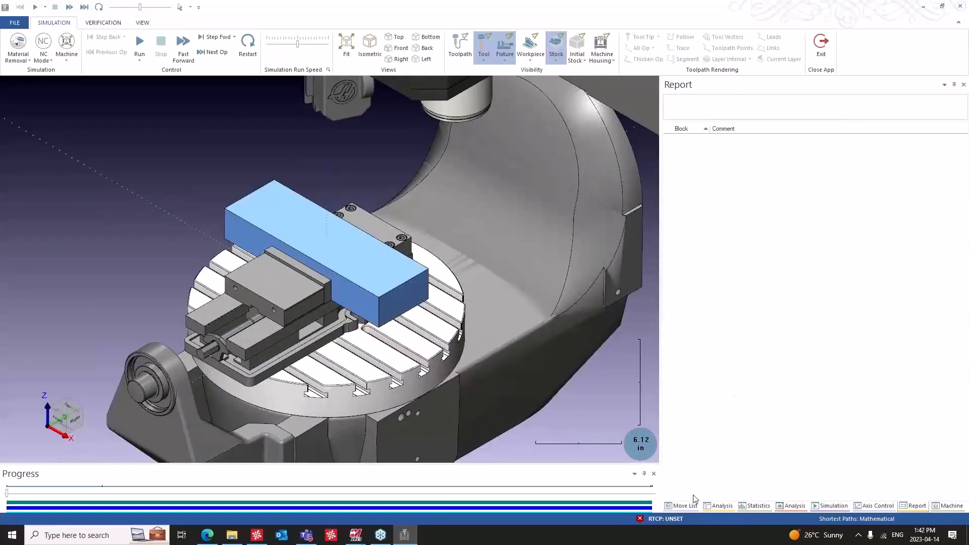
Show the move list with its NC code column widened, and run the Tool 3 operation at a reduced simulation speed.
click(684, 505)
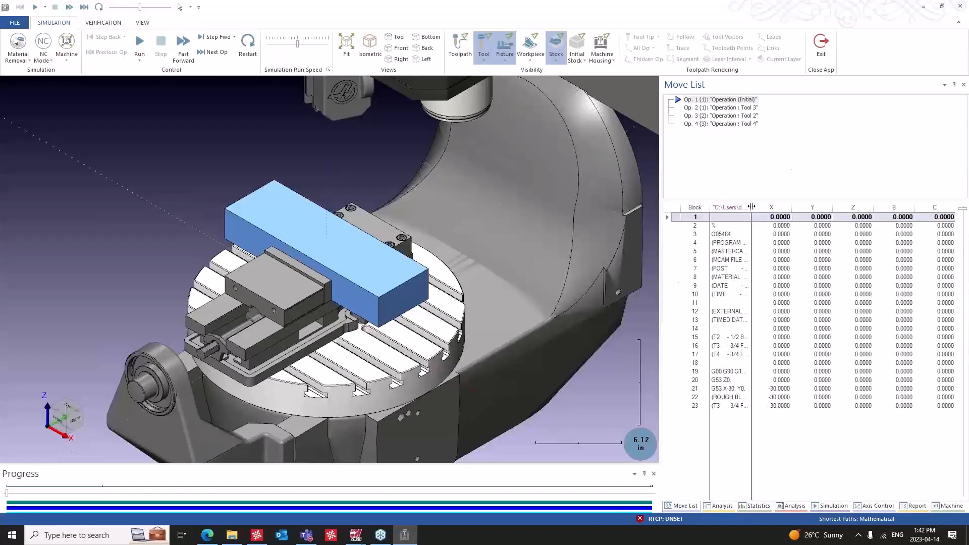
double_click(753, 206)
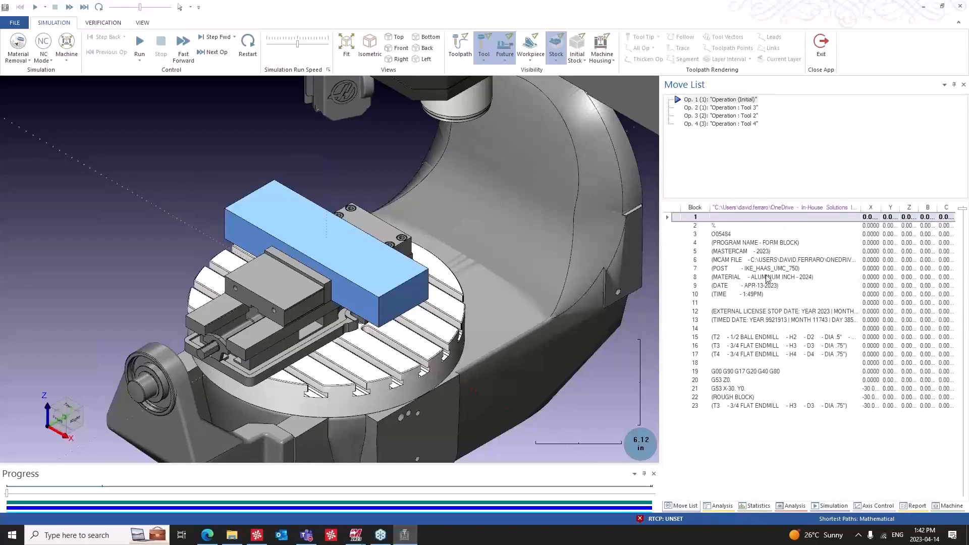
click(757, 261)
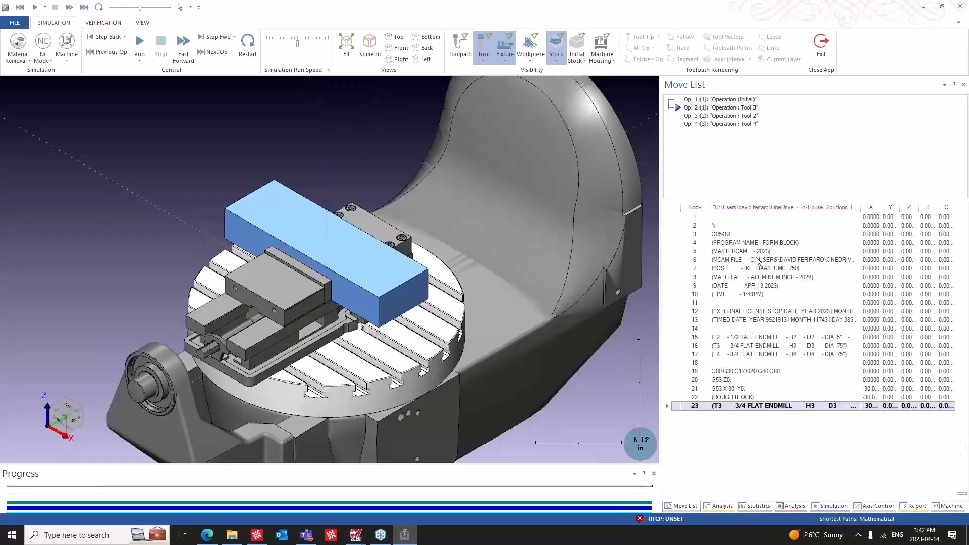
scroll(757, 261, down, 8)
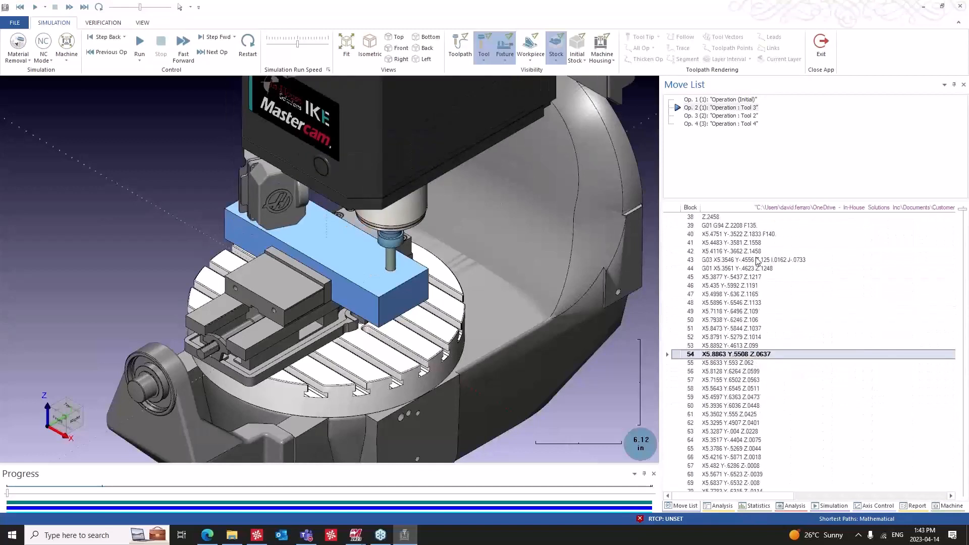
click(284, 44)
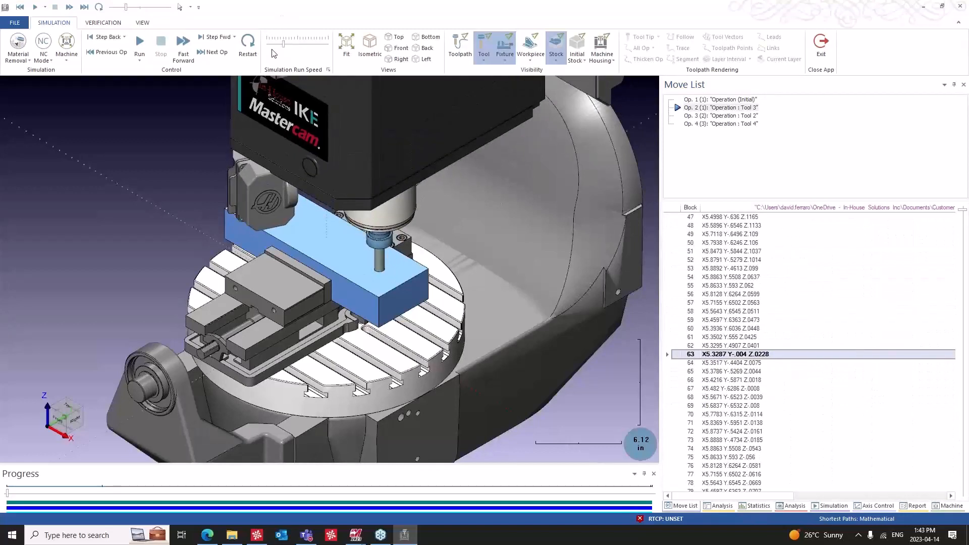
Color the machined stock by operation number and resume the simulation.
click(793, 506)
click(704, 102)
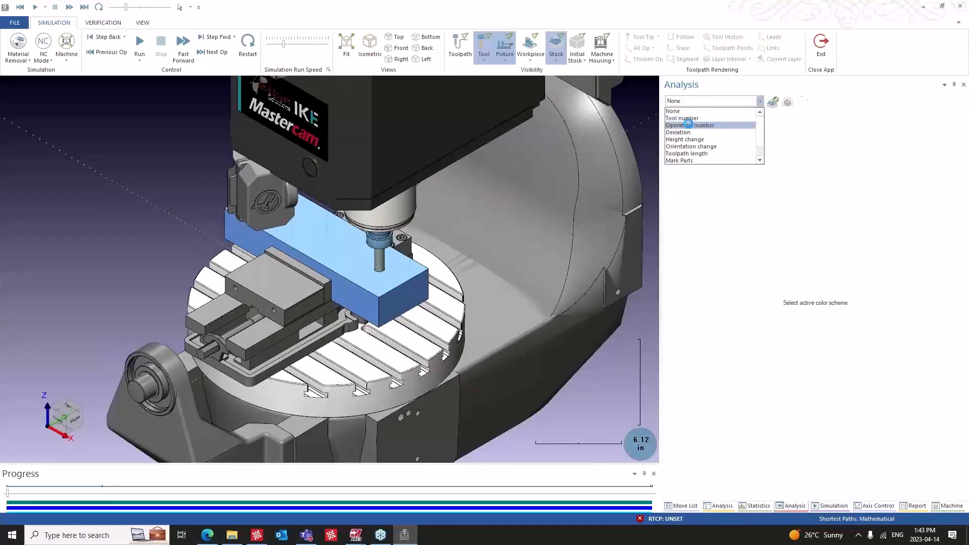
click(690, 125)
click(140, 43)
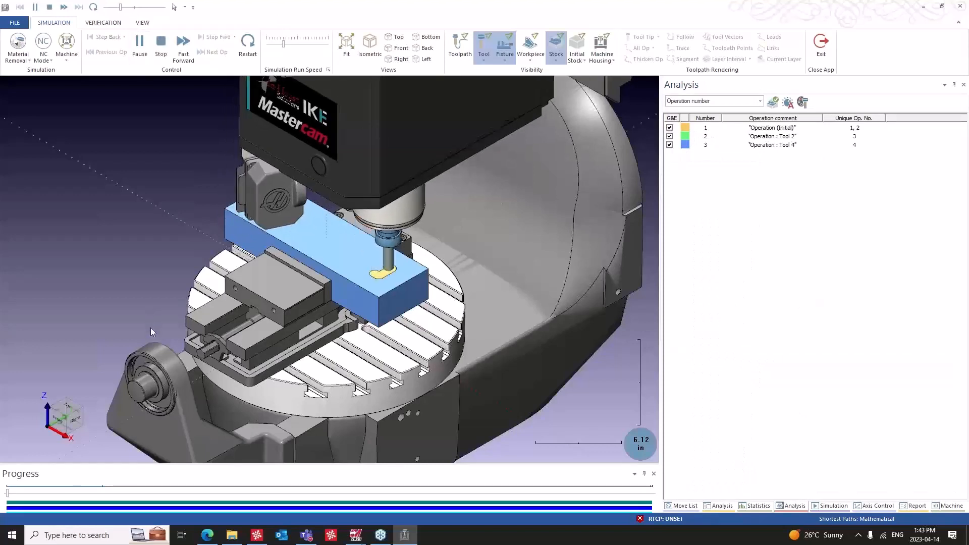
Run through the roughing and Tool 2 cuts, alternating fast and slow simulation speeds to examine the five-axis motion from the front.
drag(298, 47, 313, 49)
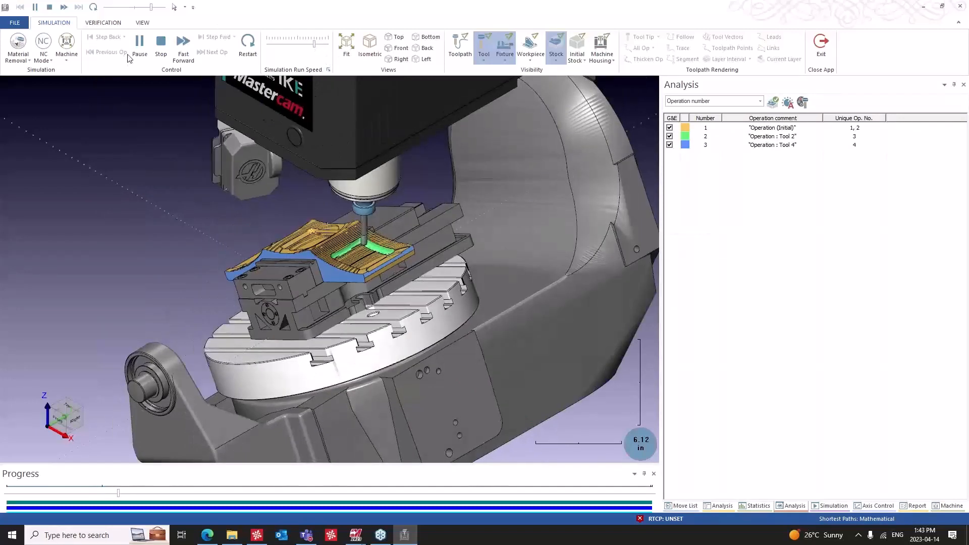
drag(313, 45, 283, 44)
middle_drag(281, 135, 343, 208)
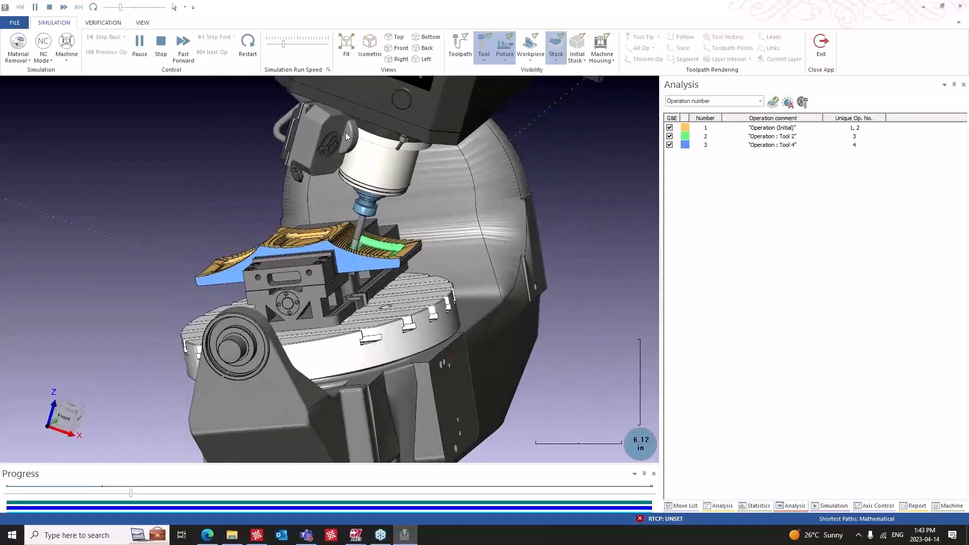
drag(283, 44, 306, 44)
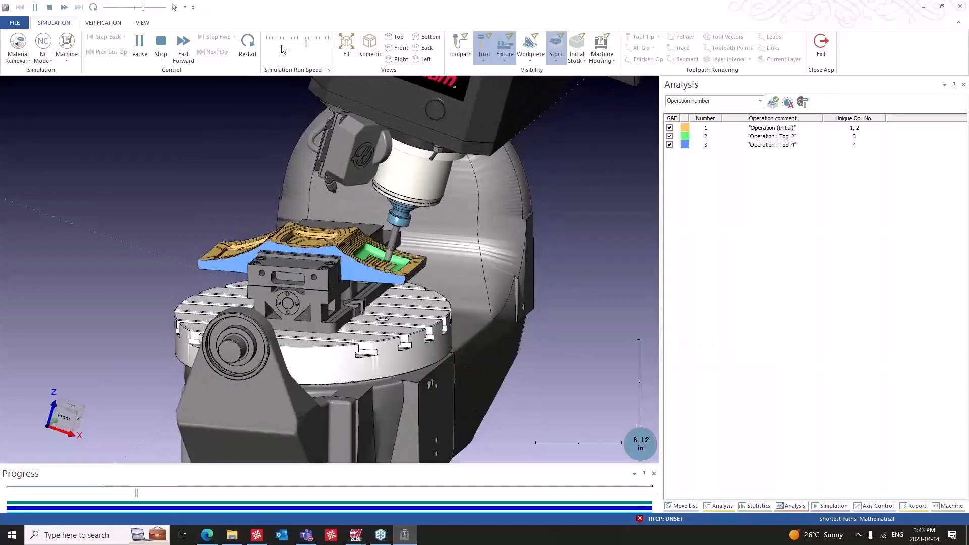
drag(290, 44, 282, 46)
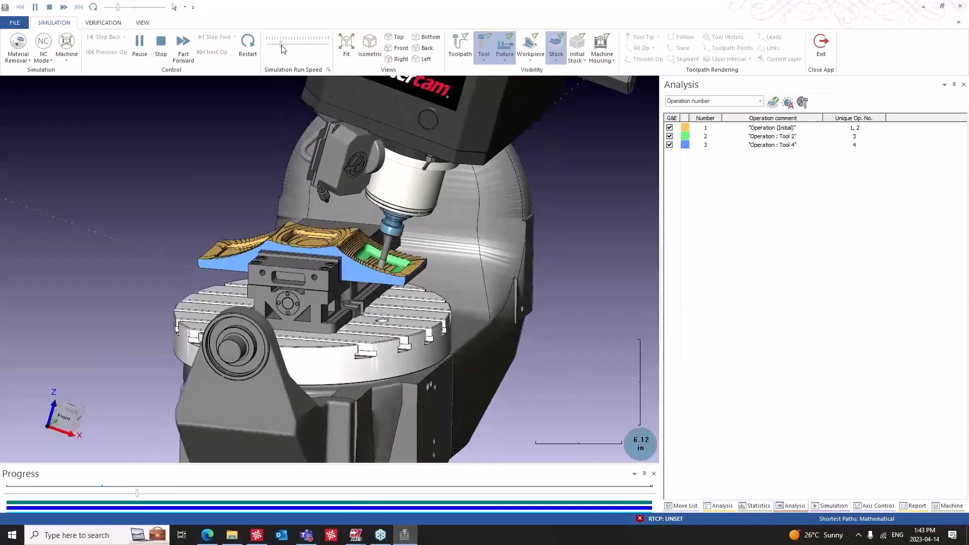
click(307, 45)
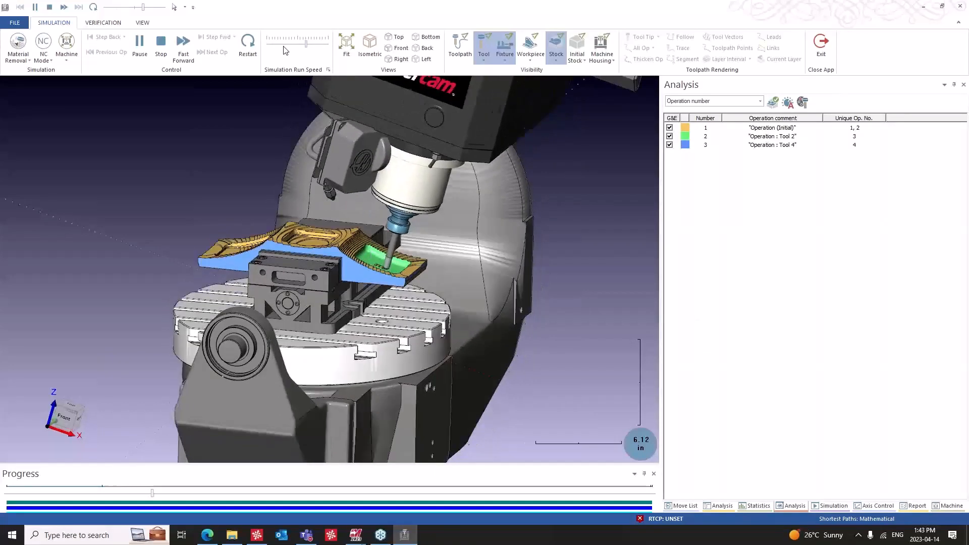
click(317, 45)
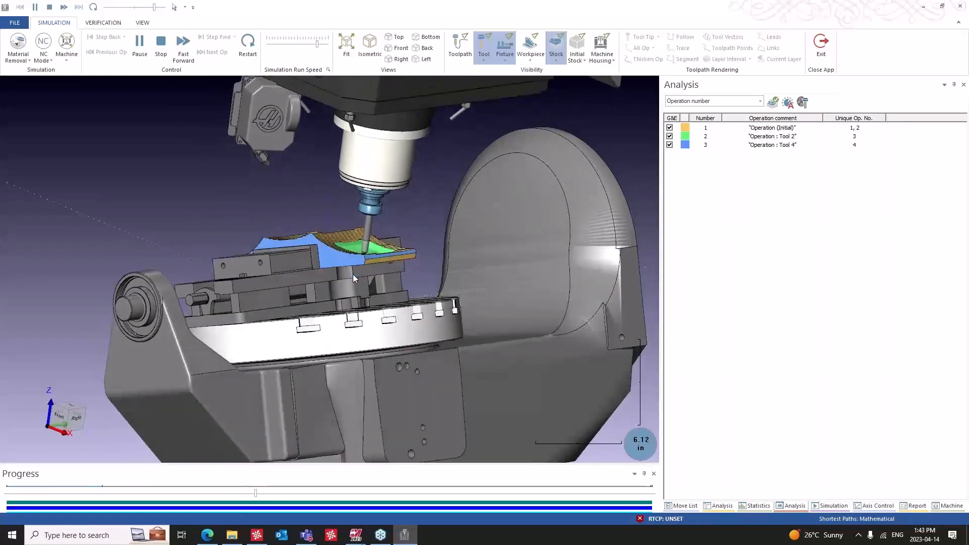
Follow the NC blocks in the move list with a wider code column, and run the simulation to the end at maximum speed.
click(679, 506)
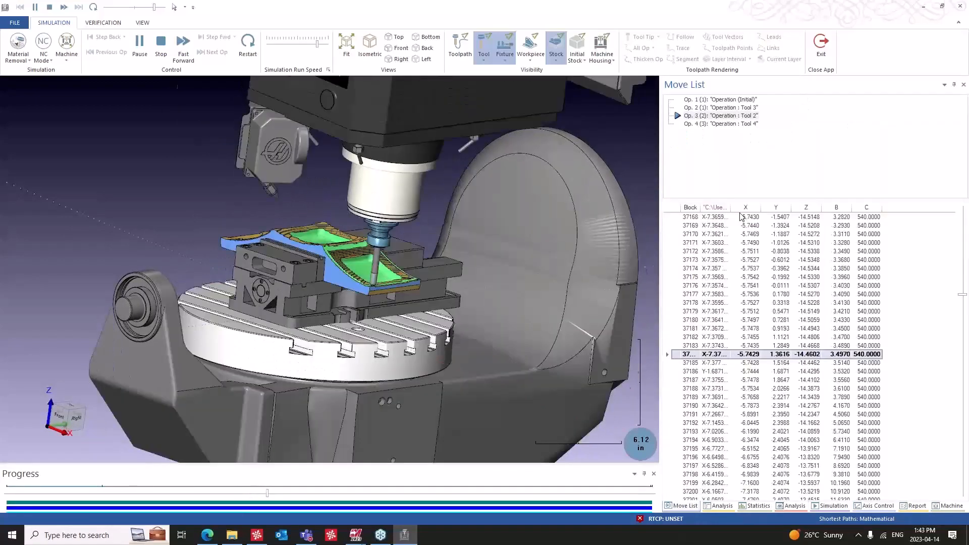
drag(732, 208, 887, 206)
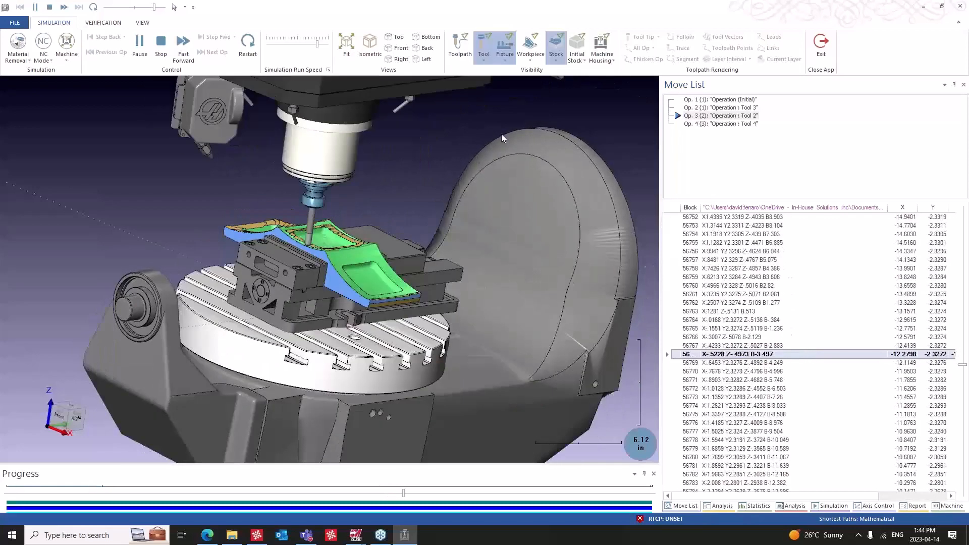
drag(317, 47, 329, 45)
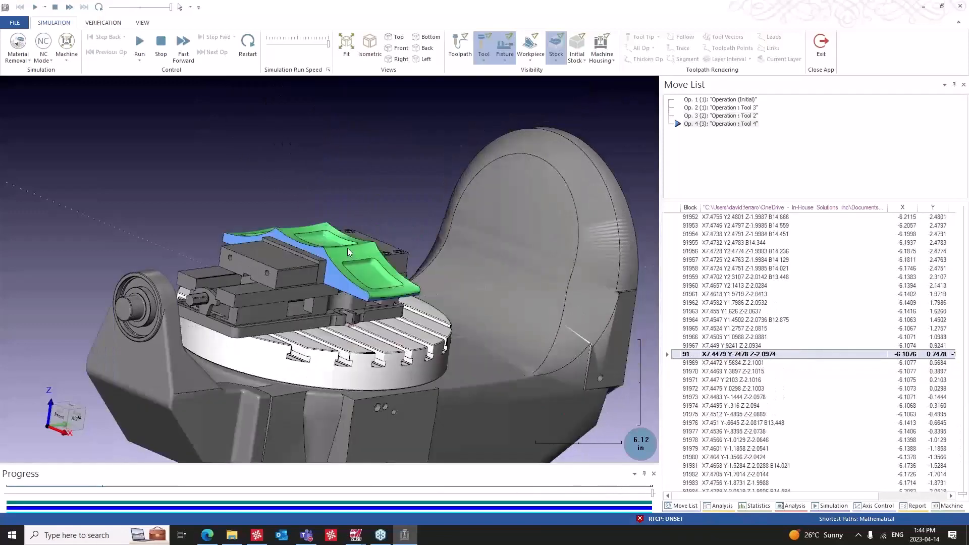
Inspect the finished form block from a higher angle and check the simulation report for collisions.
middle_drag(318, 259, 303, 275)
click(915, 506)
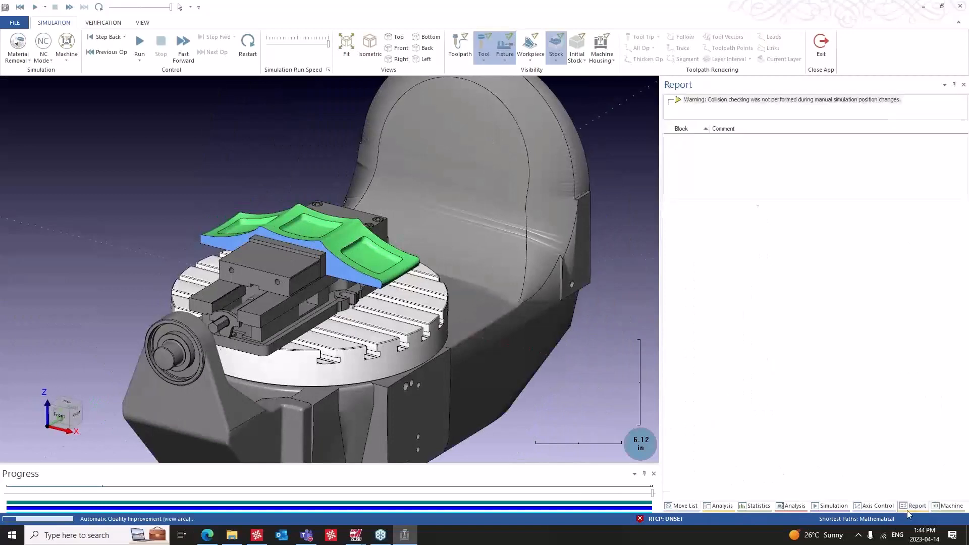
Color the simulated part by deviation and examine its pockets and end faces up close for gouges and excess material.
click(721, 506)
click(791, 506)
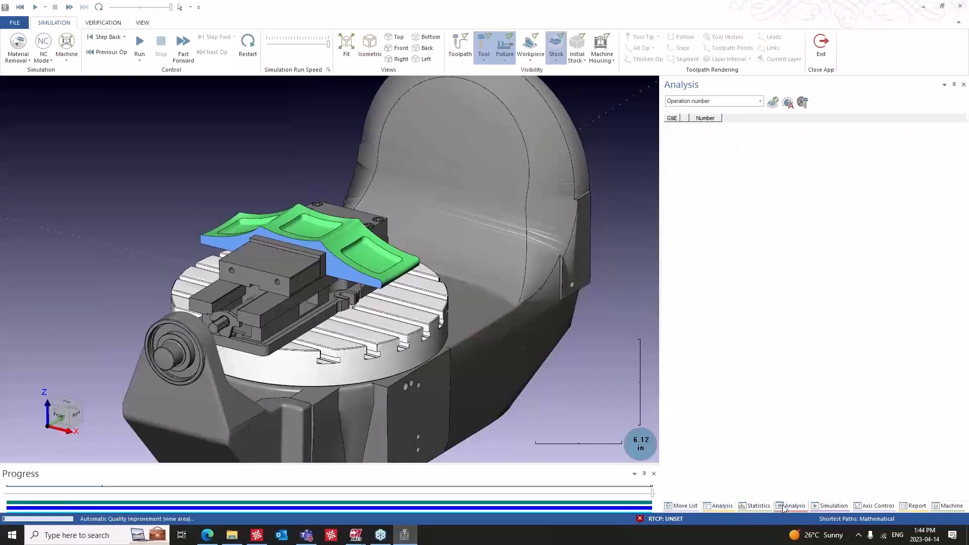
click(710, 102)
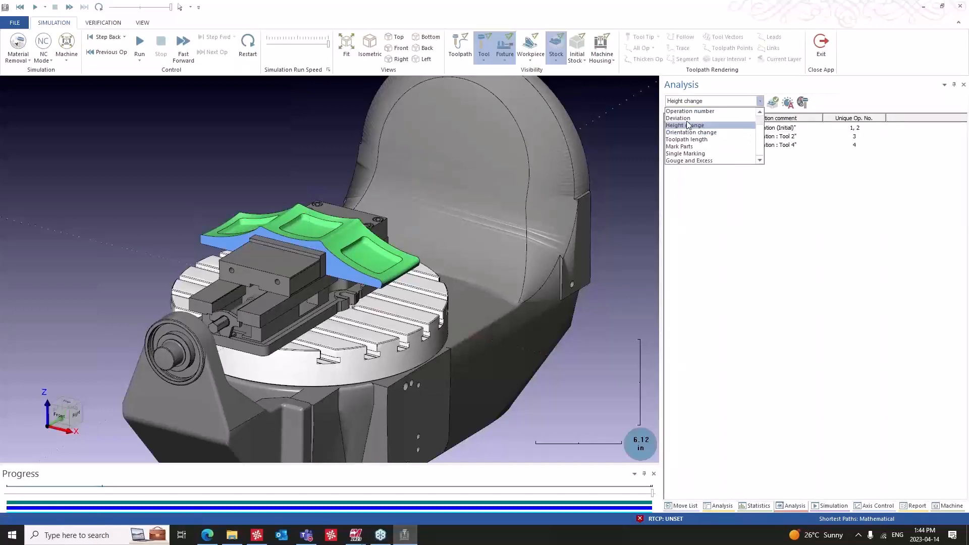
click(679, 118)
click(772, 102)
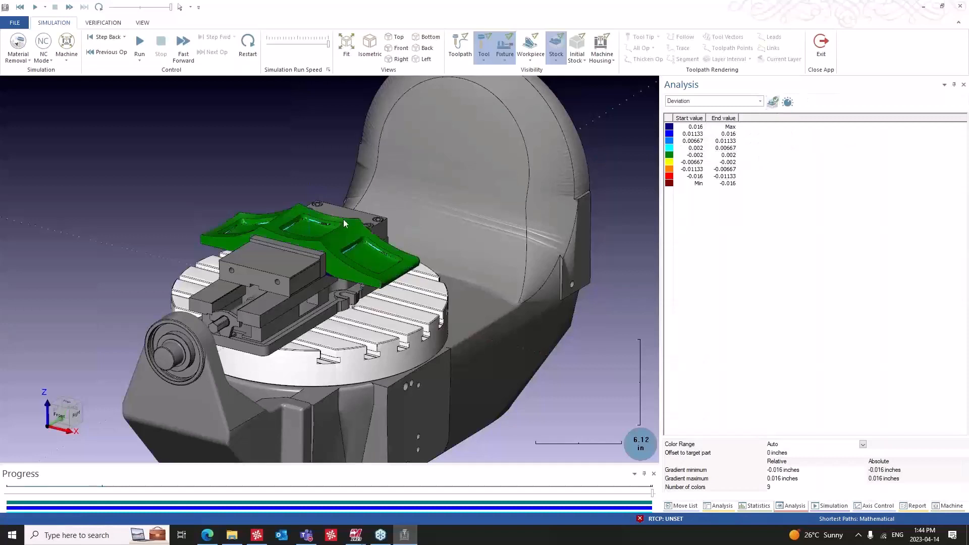
middle_drag(244, 246, 321, 207)
scroll(323, 202, down, 1)
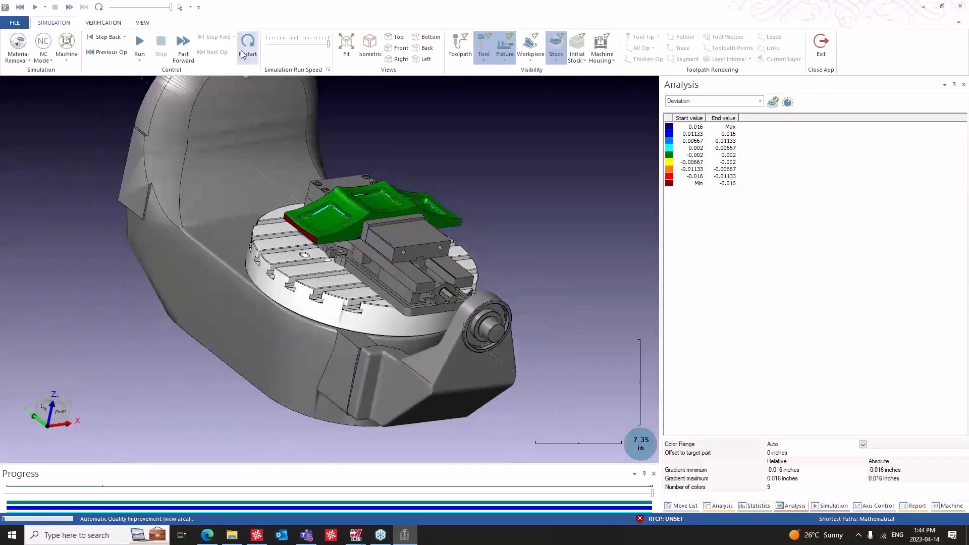
scroll(368, 184, up, 5)
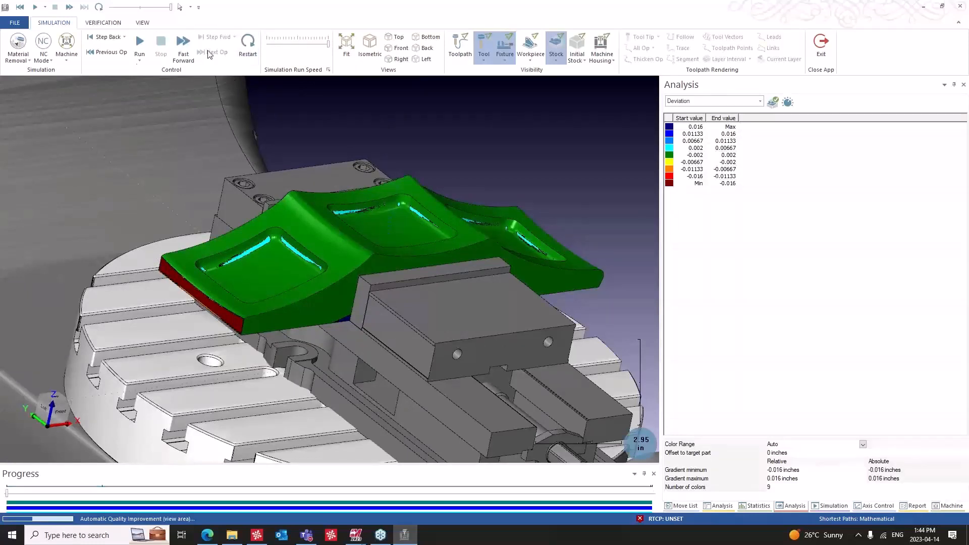
Restart the simulation and enable workpiece collision checking and proximity alert for material mode in the verification properties.
click(247, 45)
click(14, 23)
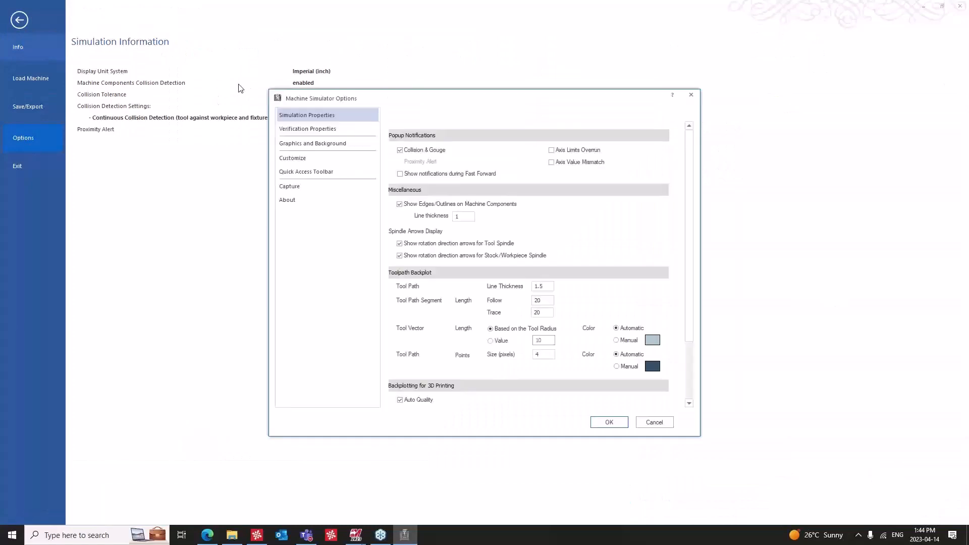
click(331, 132)
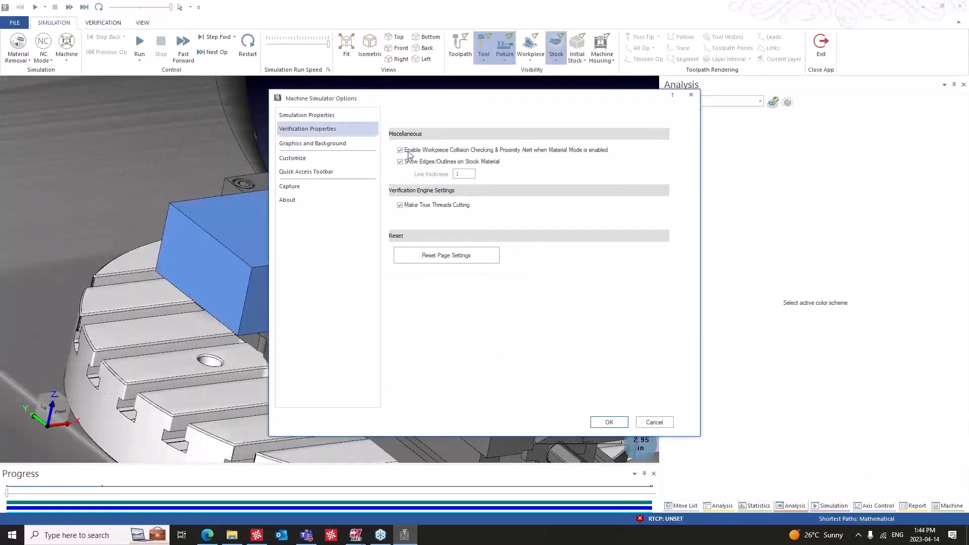
click(609, 421)
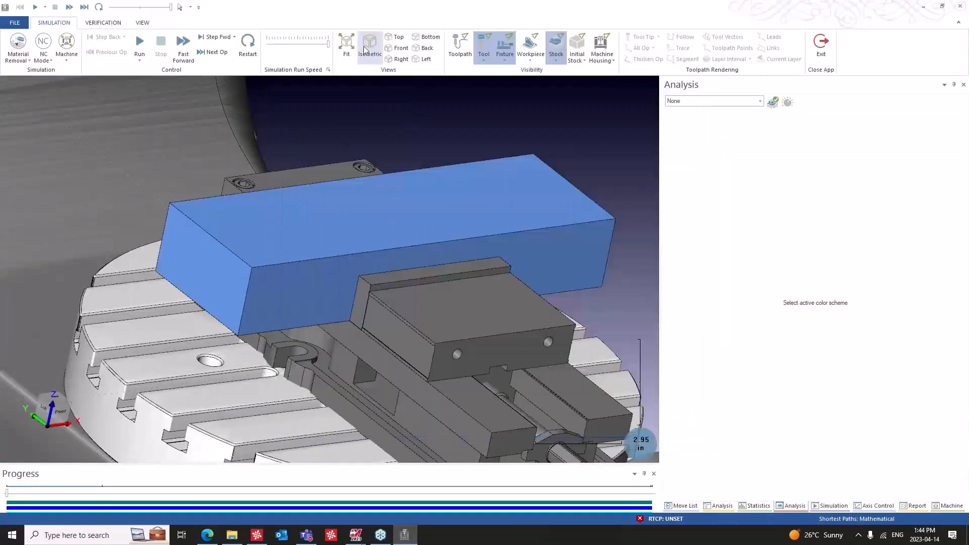
Advance the simulation to the start of operation 4 (Tool 4) from the move list, with the whole setup in view.
scroll(396, 220, down, 3)
middle_drag(428, 235, 407, 284)
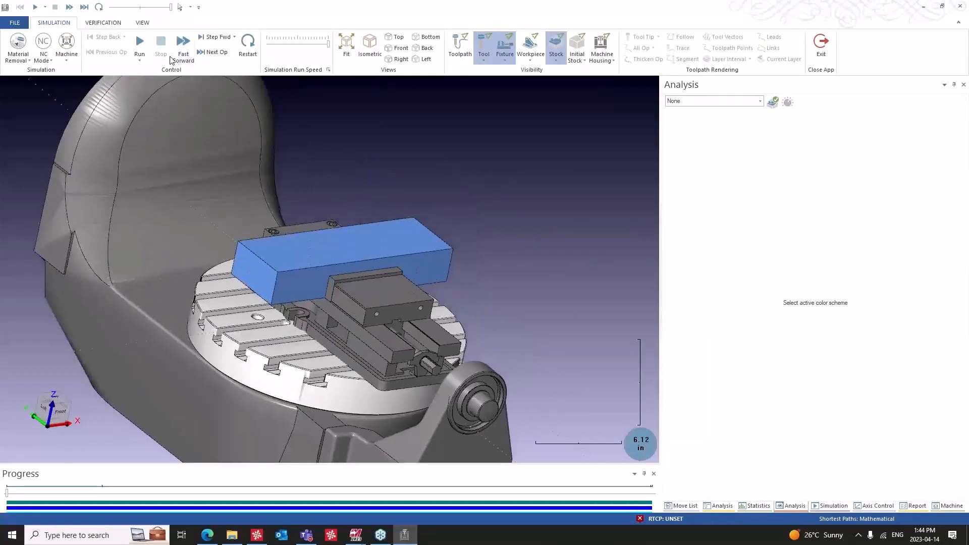
click(691, 506)
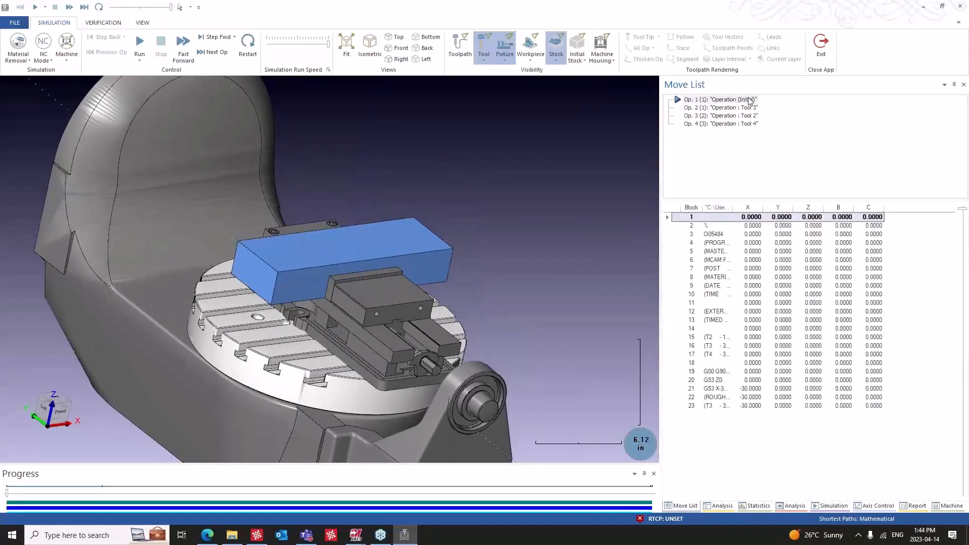
double_click(722, 124)
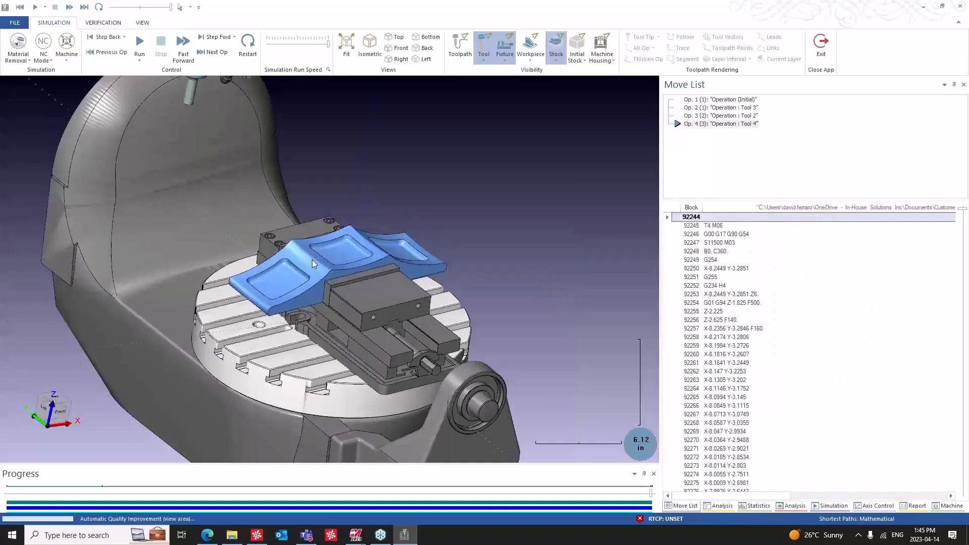
middle_drag(312, 259, 204, 284)
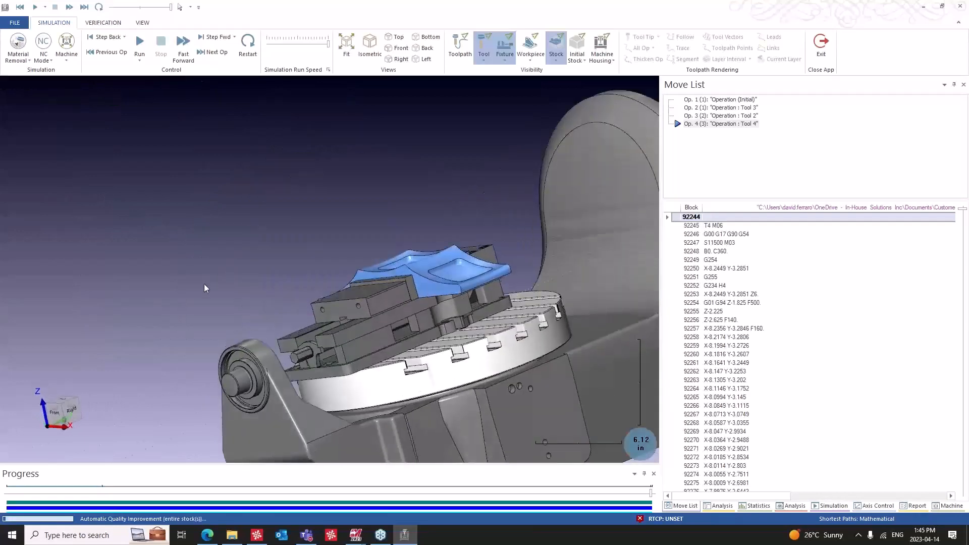
Step through the Tool 4 NC blocks to block 92283, following the tool at the end of the part.
click(747, 415)
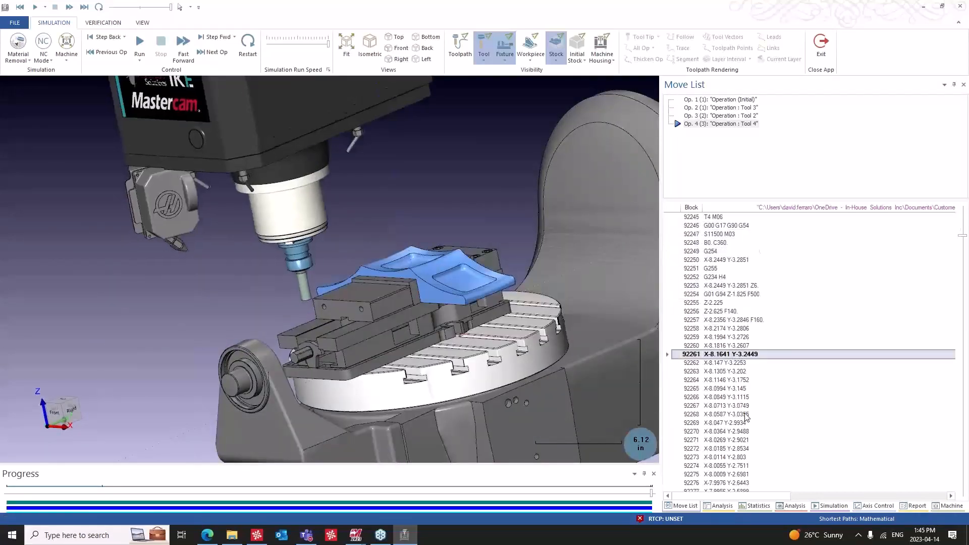
middle_drag(333, 323, 487, 322)
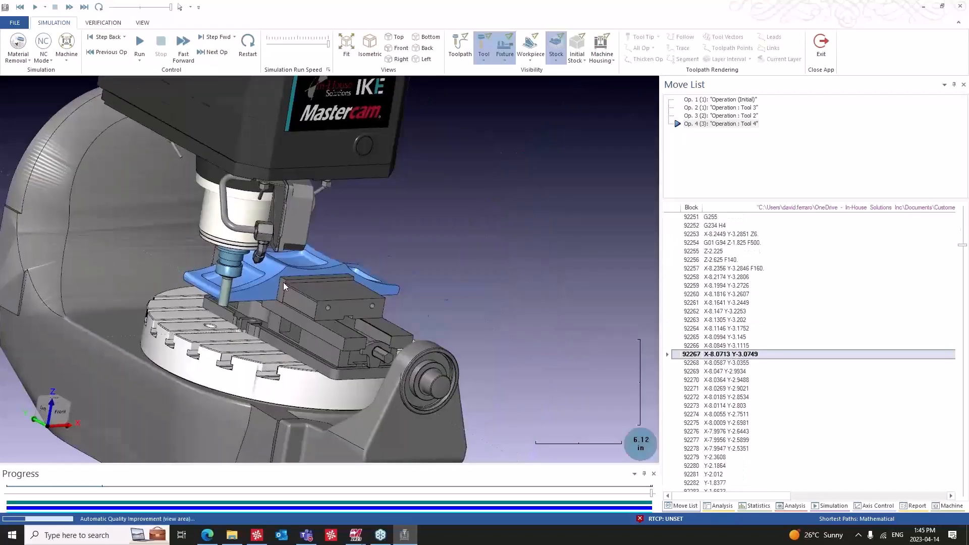
scroll(283, 283, up, 10)
scroll(283, 283, down, 10)
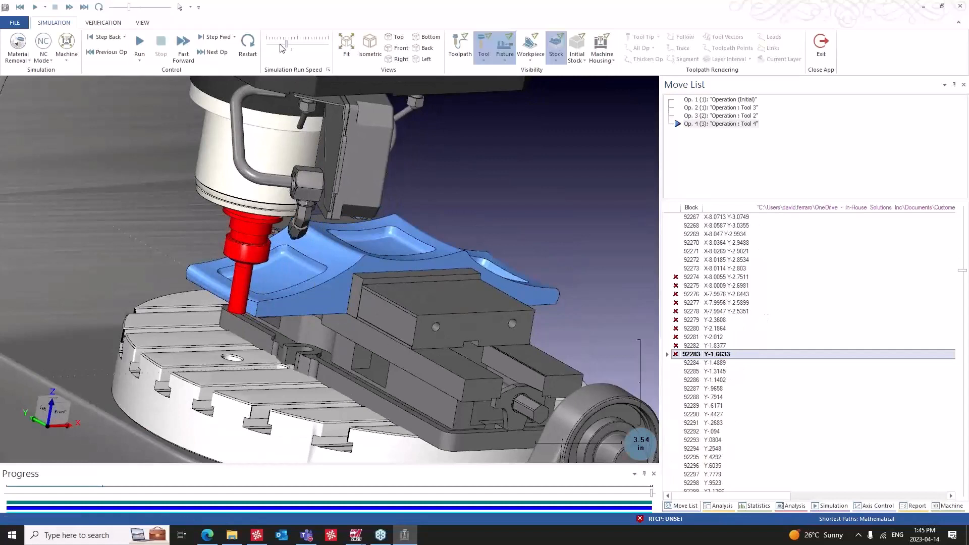
Run the simulation at slow speed, check the collision range at block 92284, and decline to continue.
click(139, 45)
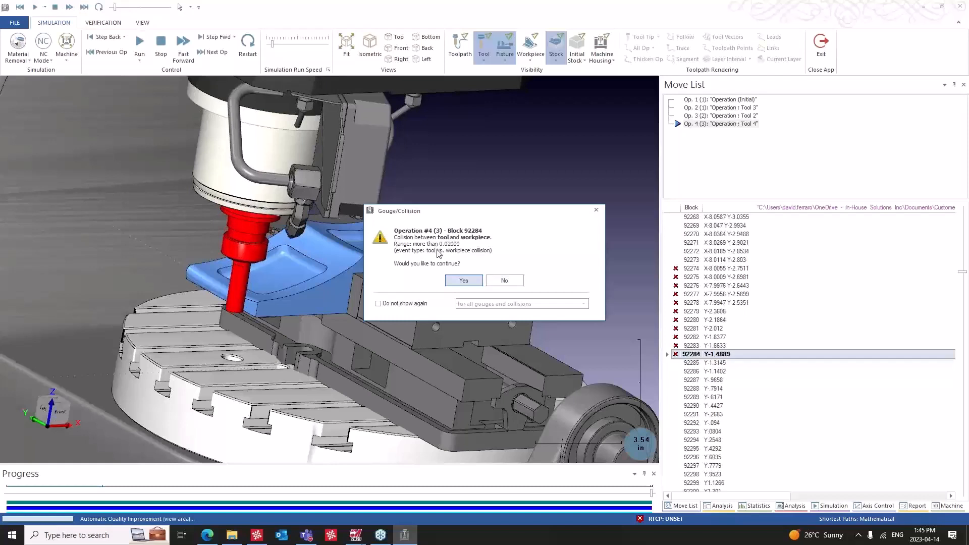
drag(468, 241, 452, 244)
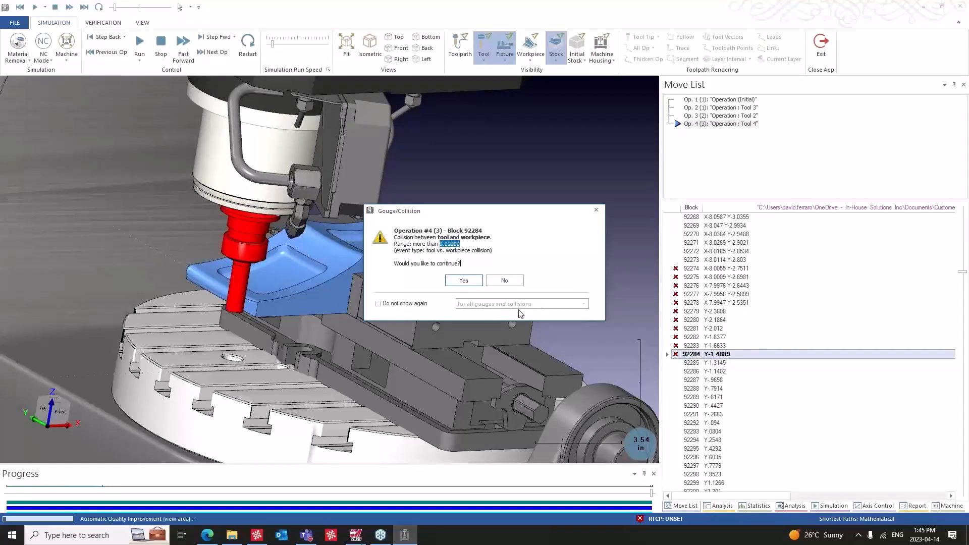
click(503, 281)
Examine the collision between the Tool 4 end mill and the end of the workpiece from several angles and up close.
ctrl+drag(307, 324, 278, 313)
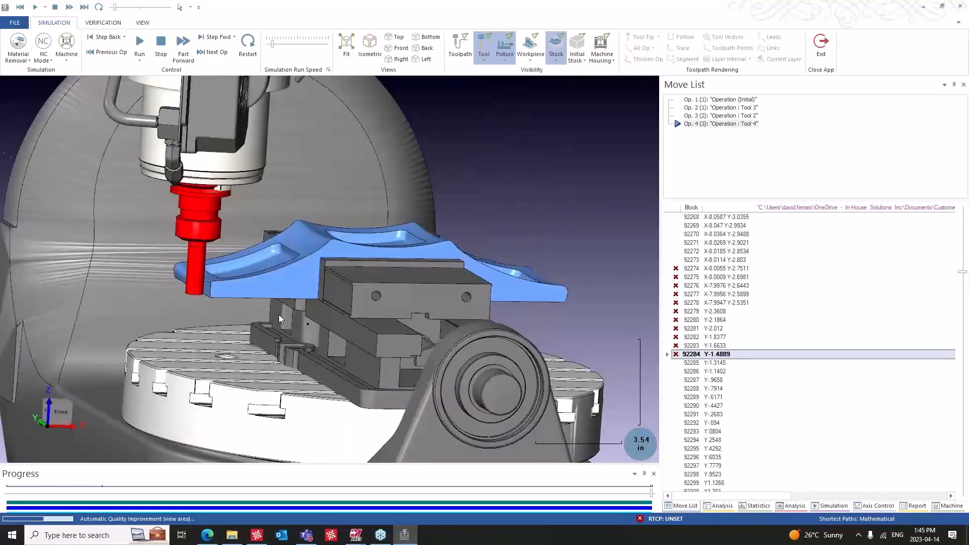
middle_drag(278, 314, 434, 277)
scroll(430, 313, down, 3)
scroll(430, 313, up, 6)
scroll(430, 313, up, 4)
middle_drag(550, 259, 212, 262)
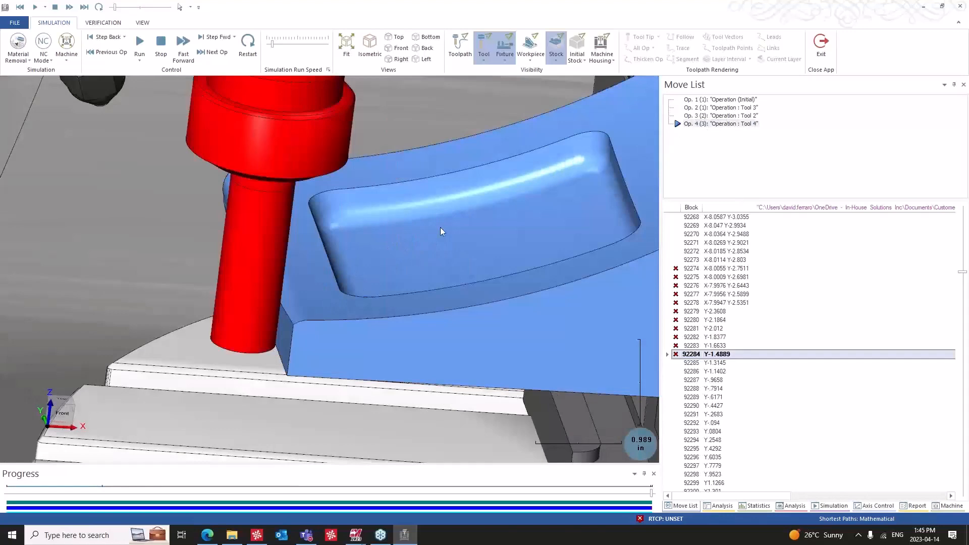
scroll(440, 231, down, 5)
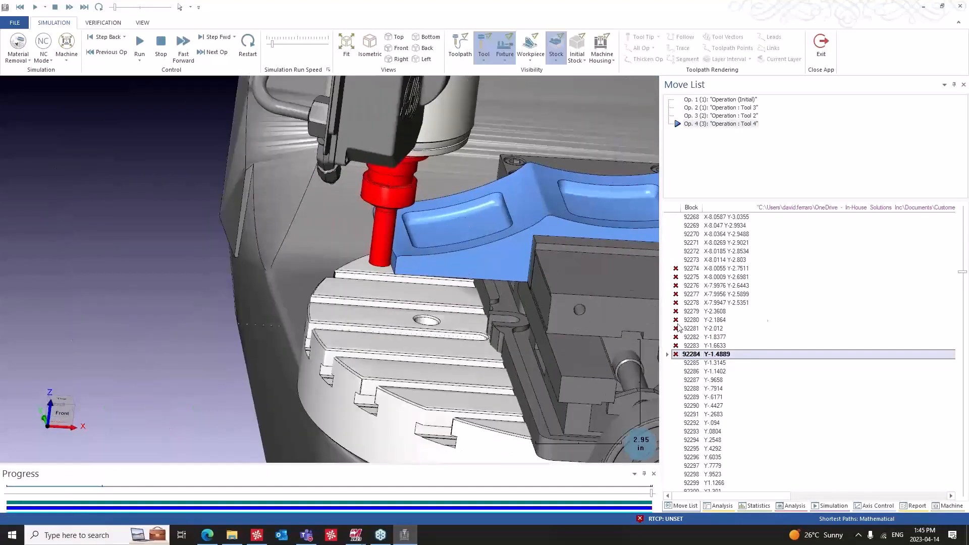
middle_drag(605, 315, 353, 315)
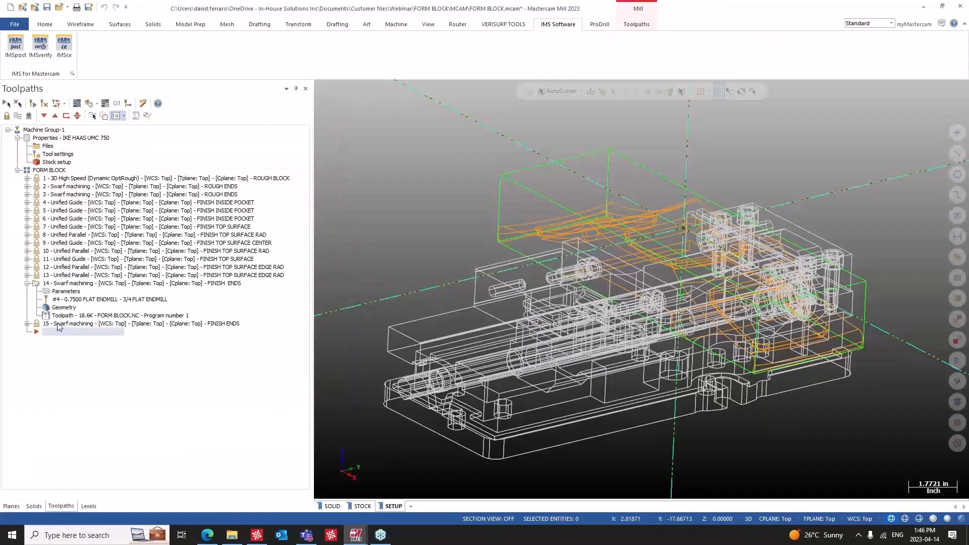
Set the tool axis output format of swarf machining operation 14, FINISH ENDS, to 4 axis and regenerate its toolpath.
click(58, 324)
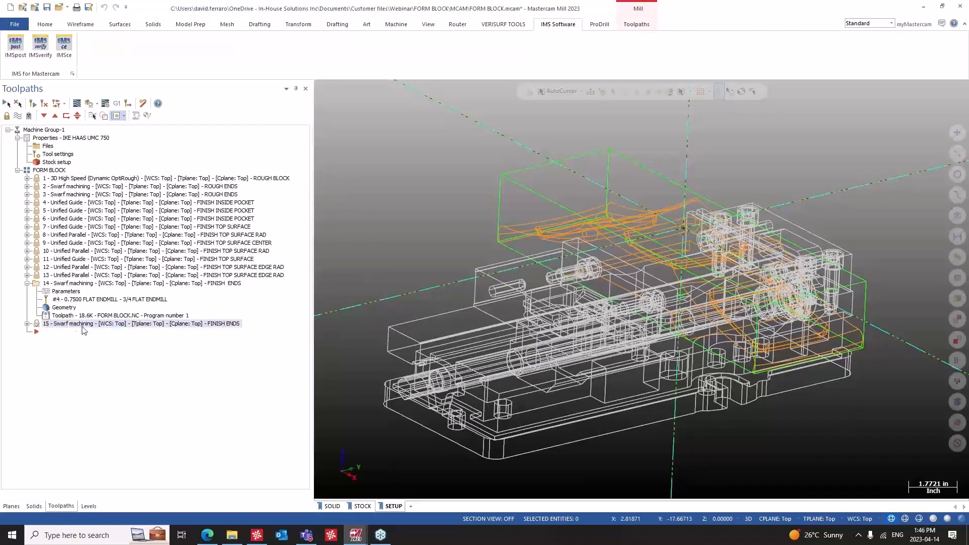
click(60, 293)
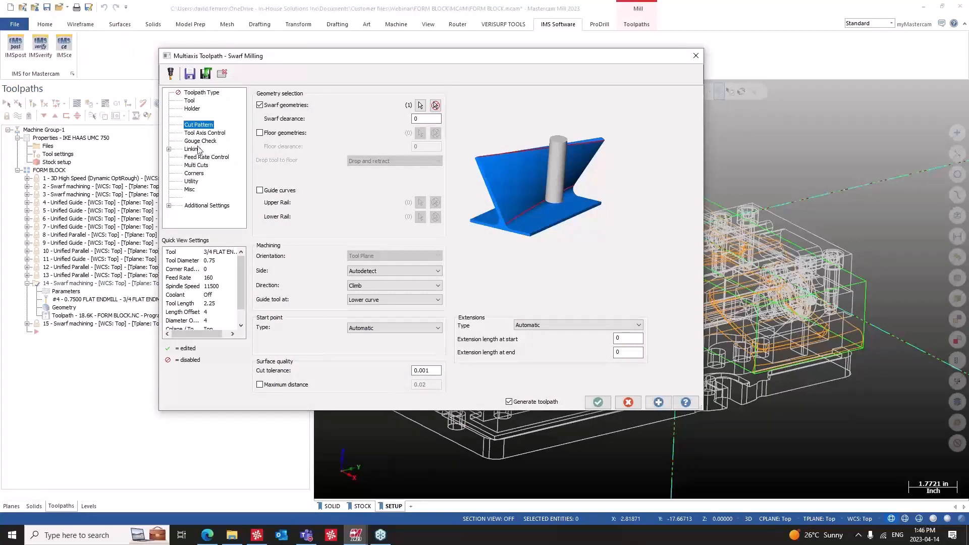
click(204, 133)
click(361, 112)
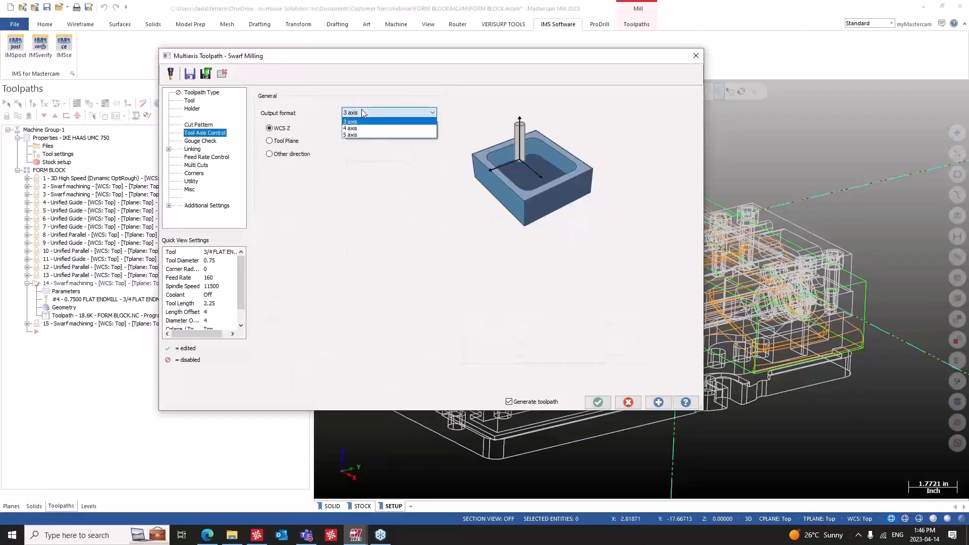
click(353, 128)
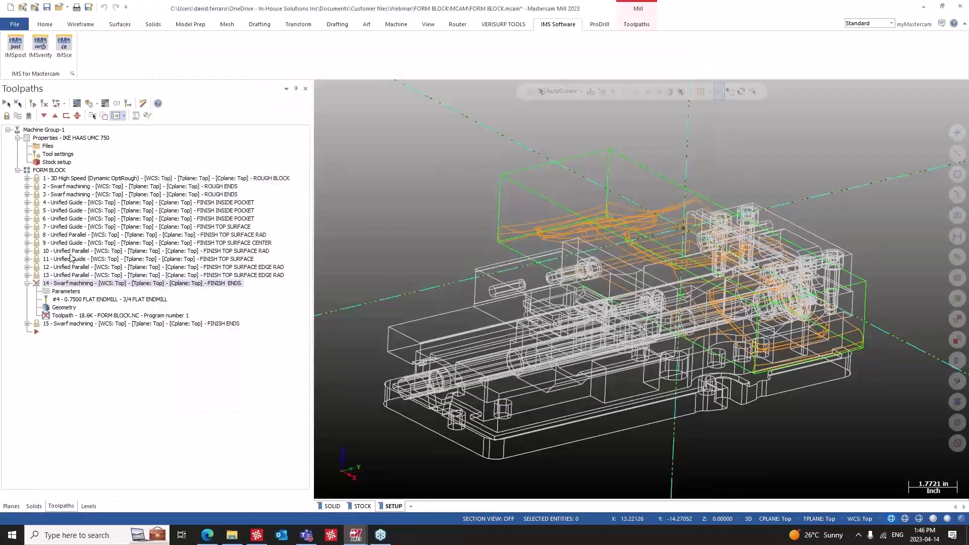
click(30, 103)
Post all operations of the FORM BLOCK group with a file name prompt, replacing the existing FORM BLOCK.NC.
click(51, 170)
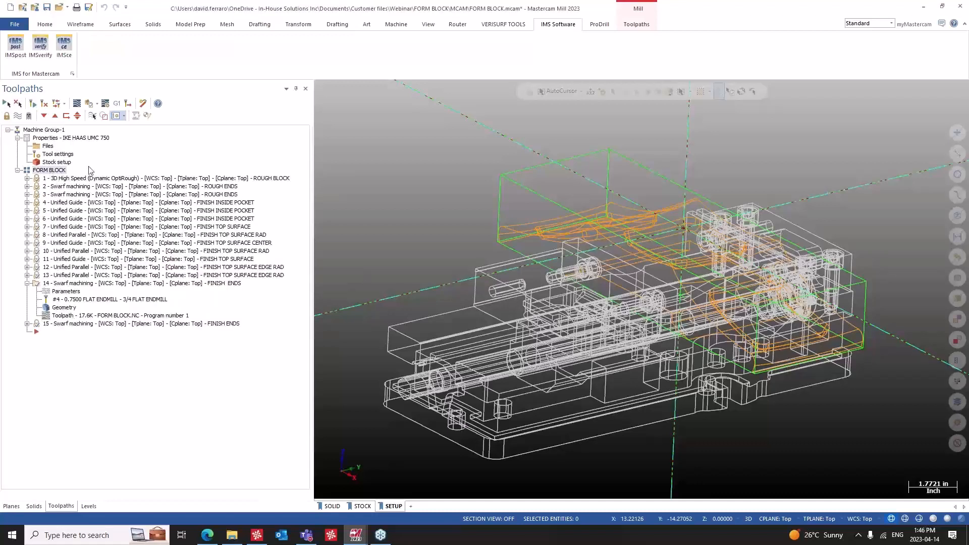
click(115, 104)
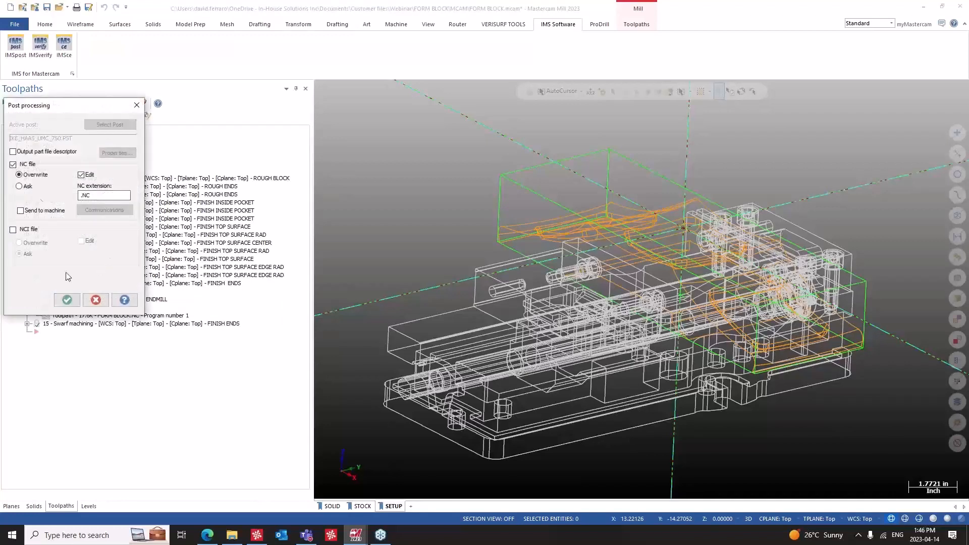
click(20, 187)
click(67, 302)
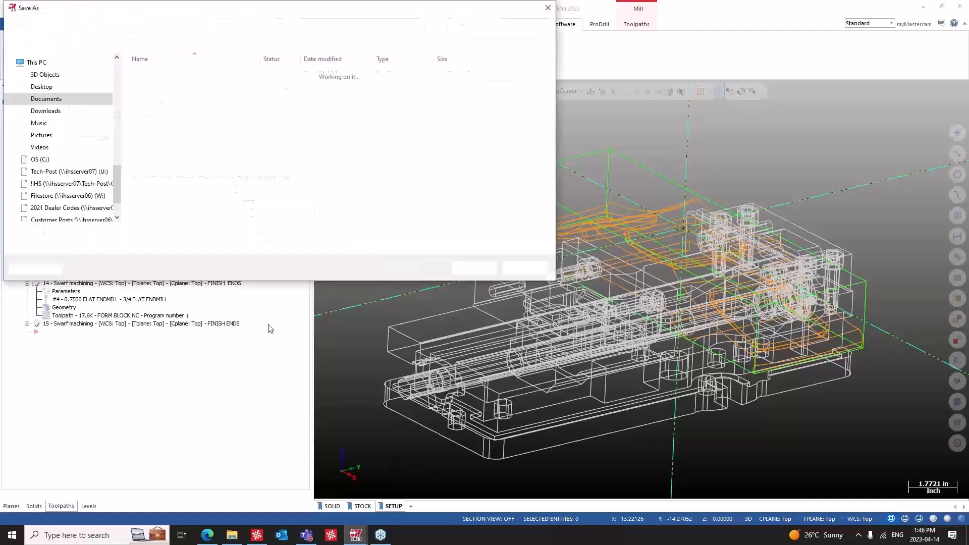
click(469, 267)
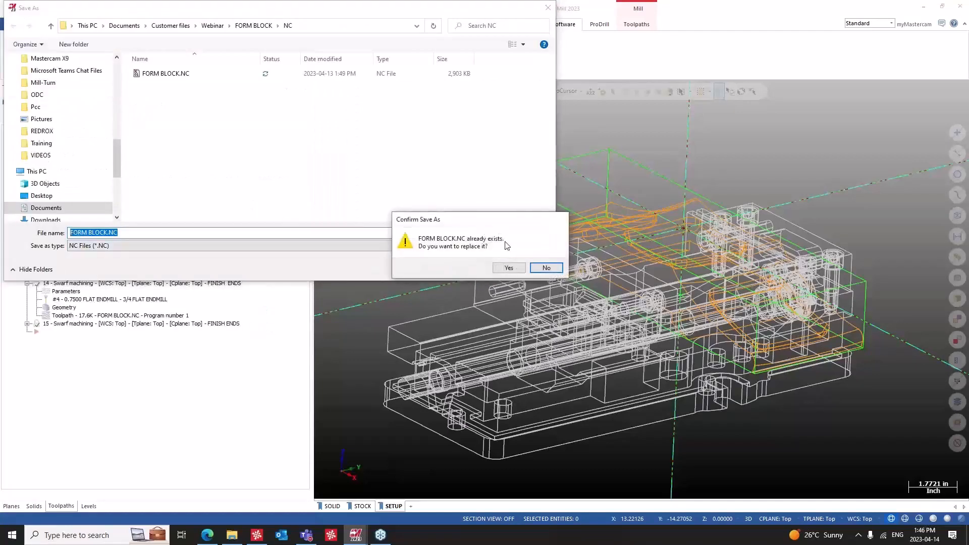
click(506, 268)
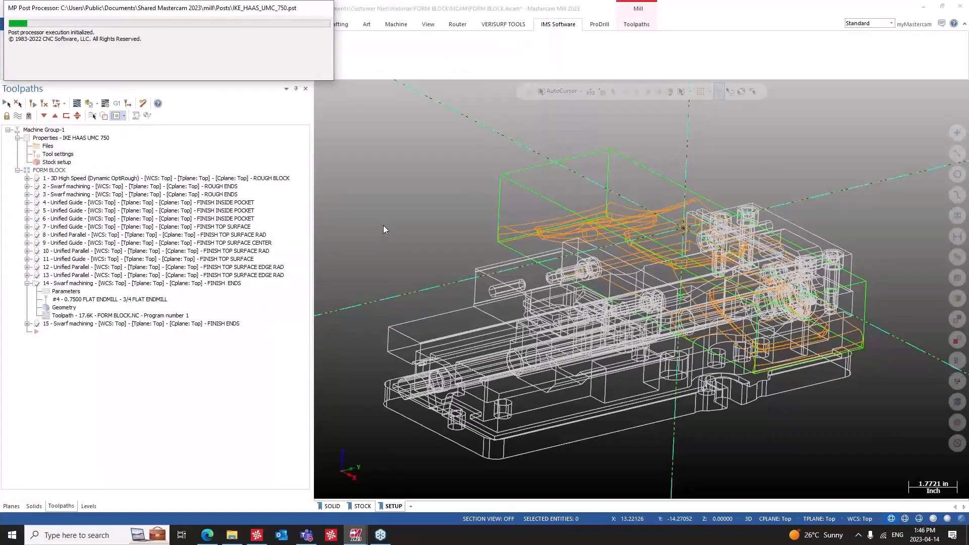
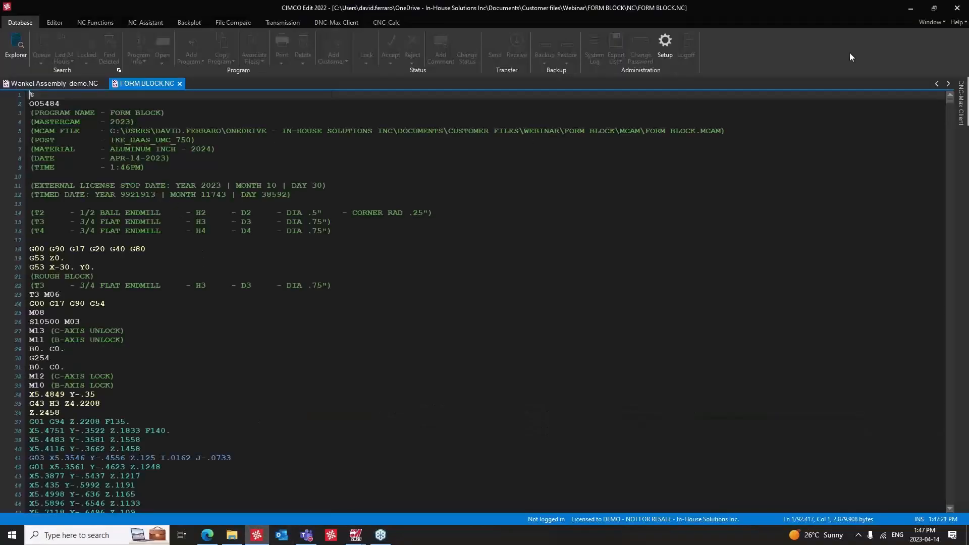
Switch to Mastercam and assign the entities on vise levels 200 and 201 as the IMSce fixture.
click(912, 11)
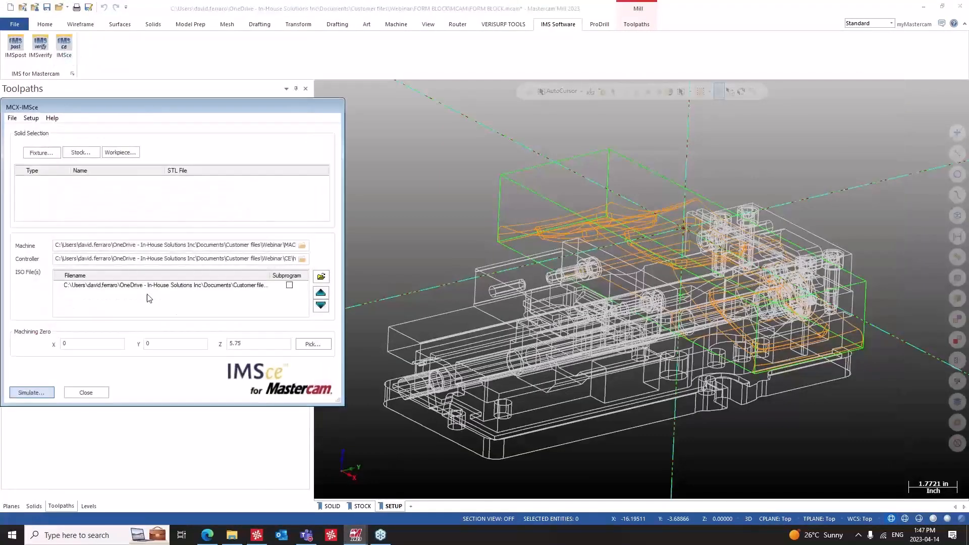
click(41, 153)
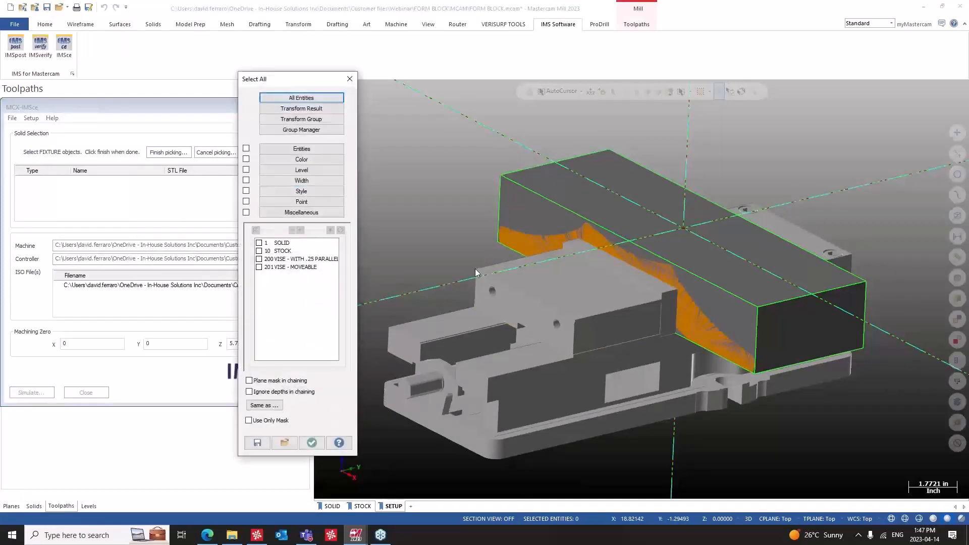
click(294, 259)
click(281, 267)
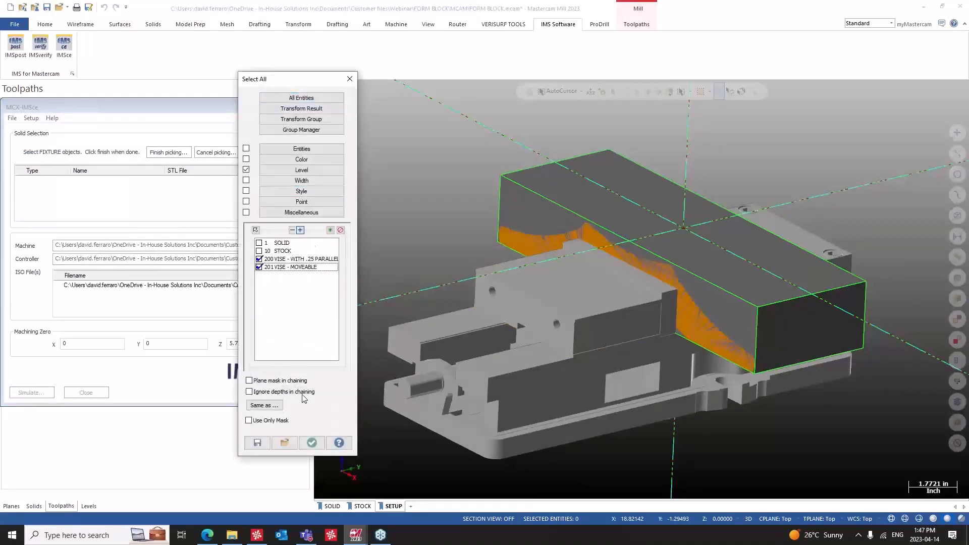
click(312, 443)
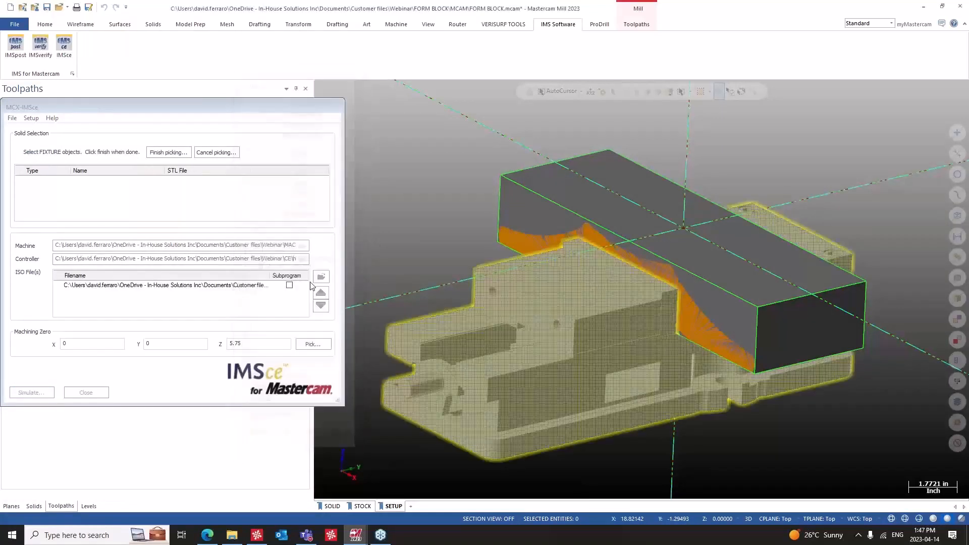
click(168, 152)
Assign the block as stock and the form block solid as workpiece, and launch the IMSce simulation.
click(80, 152)
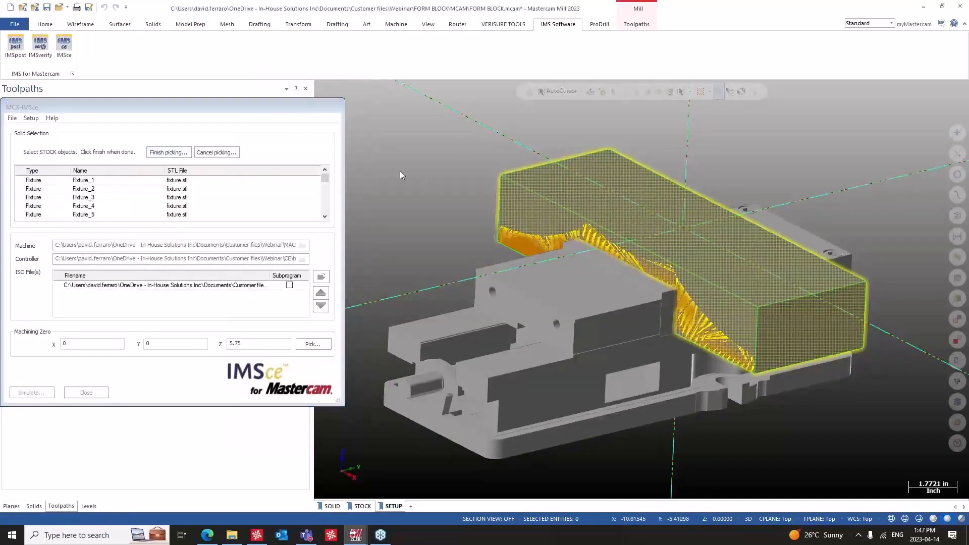
click(171, 151)
click(113, 153)
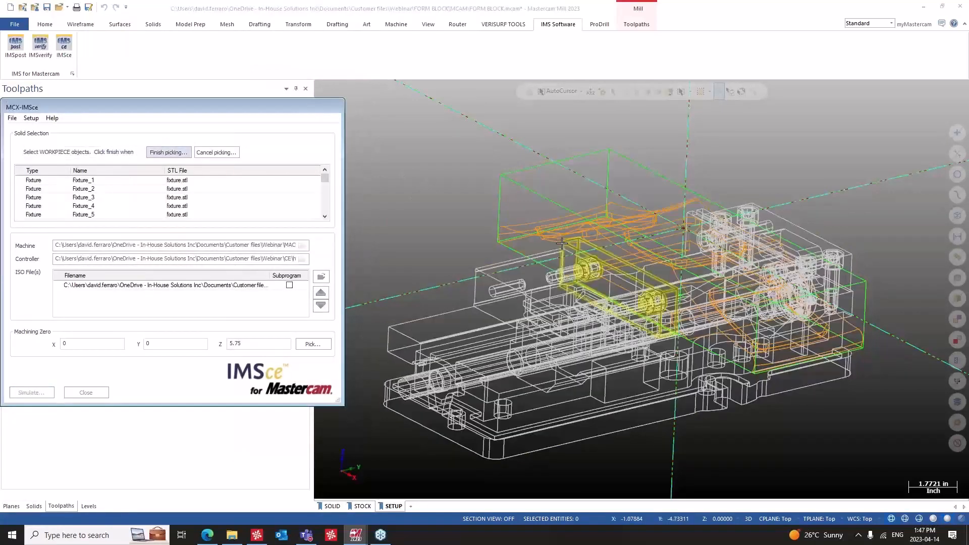
click(154, 149)
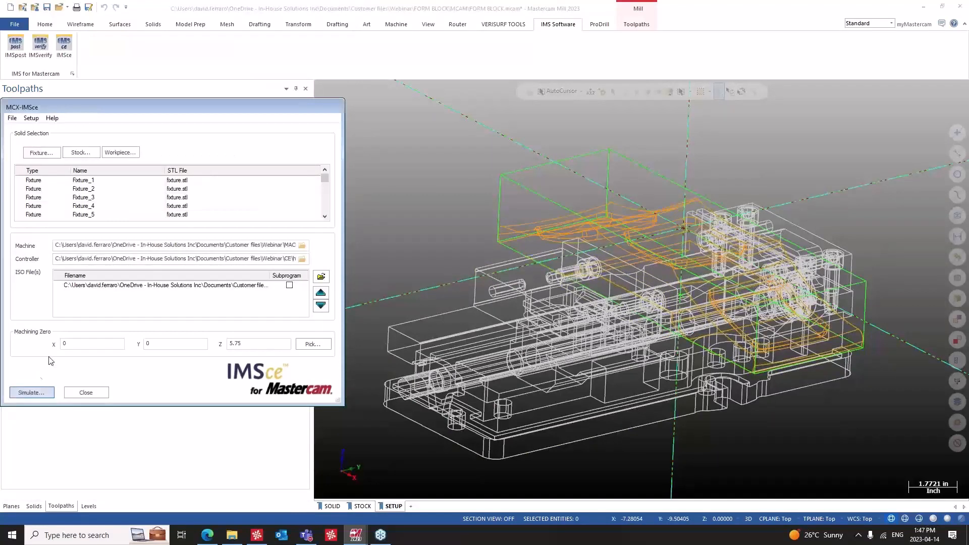
click(40, 392)
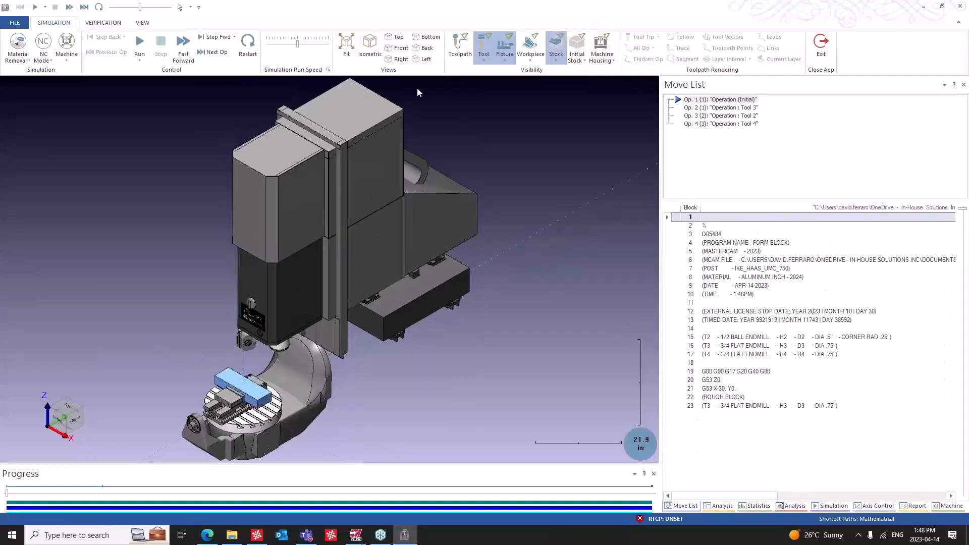
Color the machined stock by tool number and return to the NC move list.
click(793, 506)
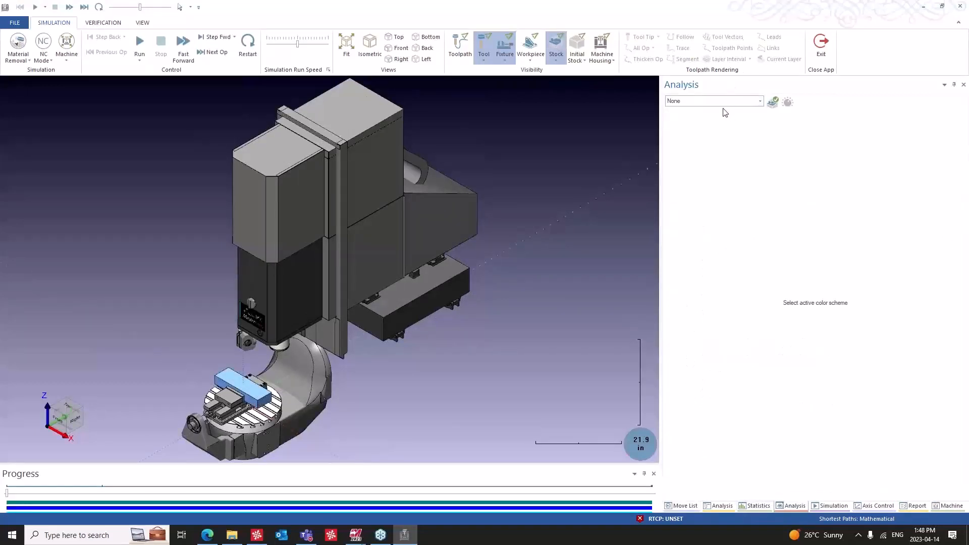
click(759, 101)
click(682, 118)
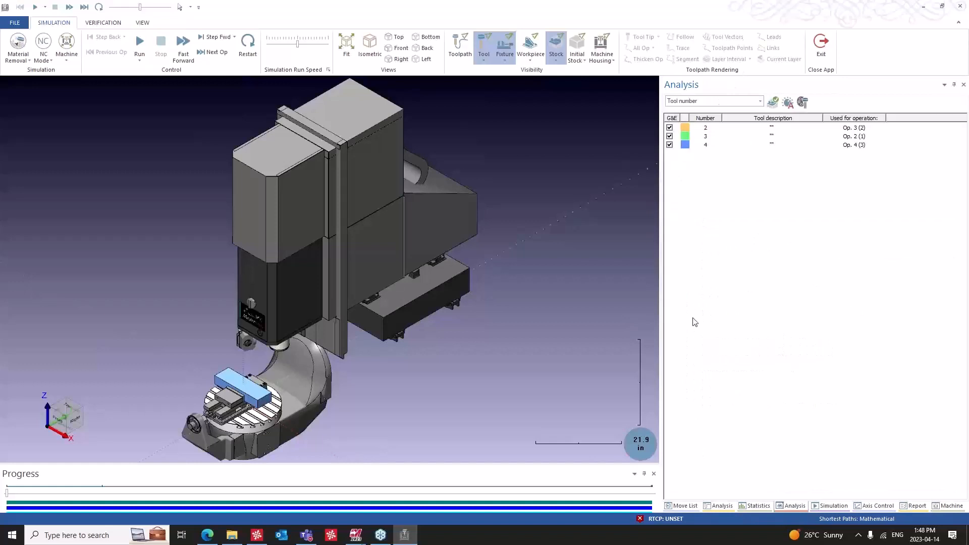
click(681, 506)
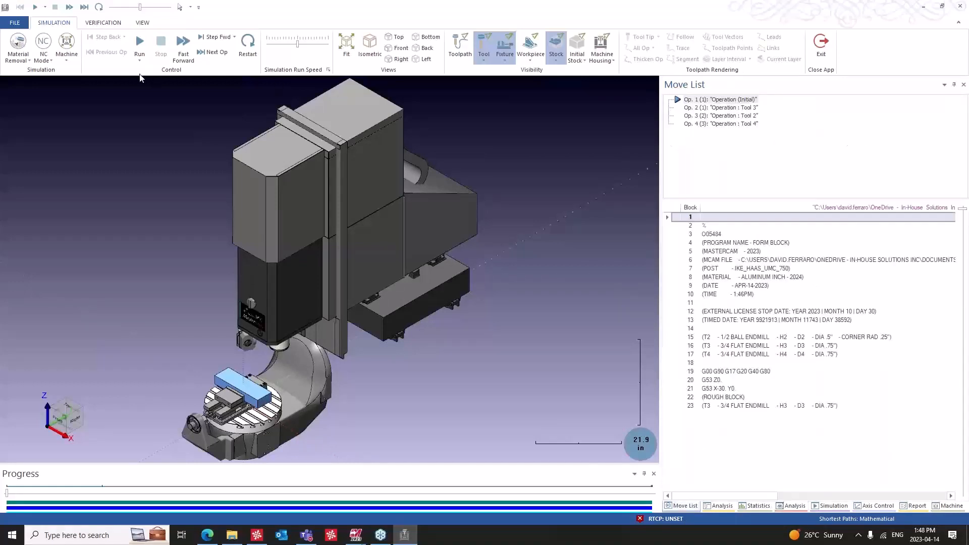
Run the simulation, pause it during the Tool 3 operation, and jump ahead to the Tool 4 operation.
click(140, 45)
scroll(219, 394, up, 2)
scroll(219, 394, up, 4)
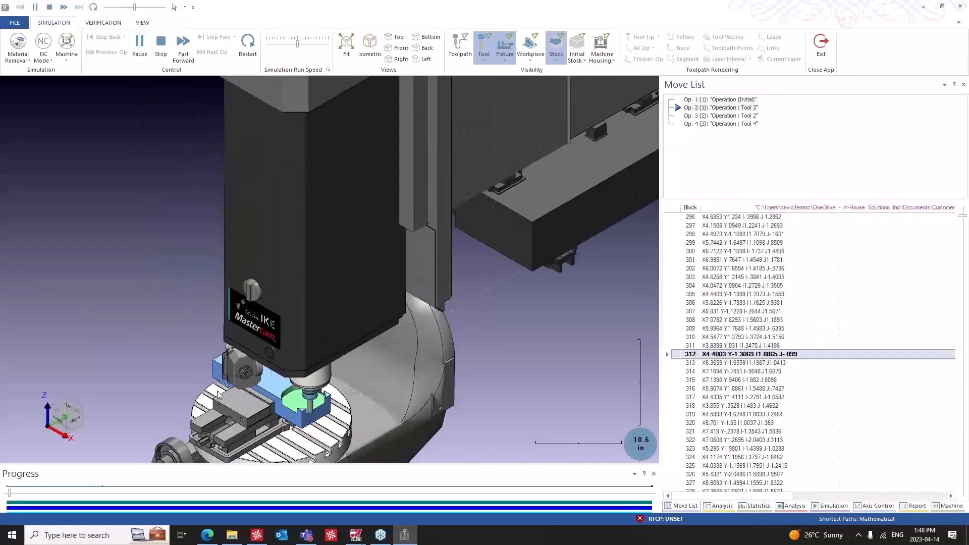
click(139, 44)
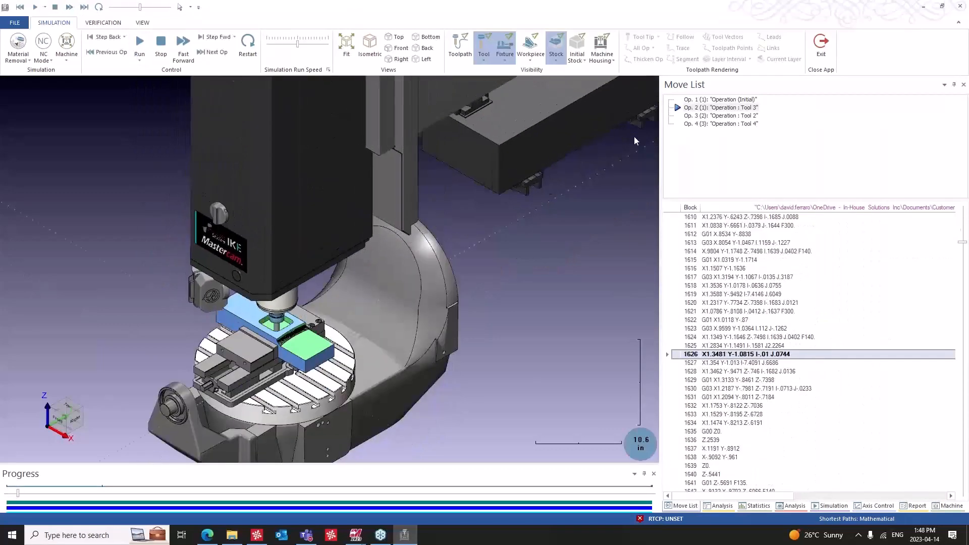
click(705, 125)
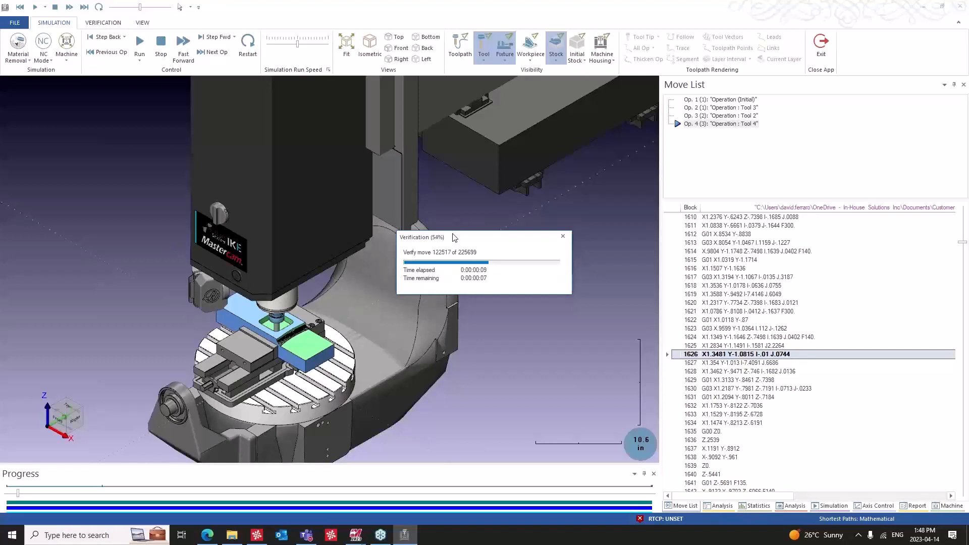
drag(454, 238, 444, 237)
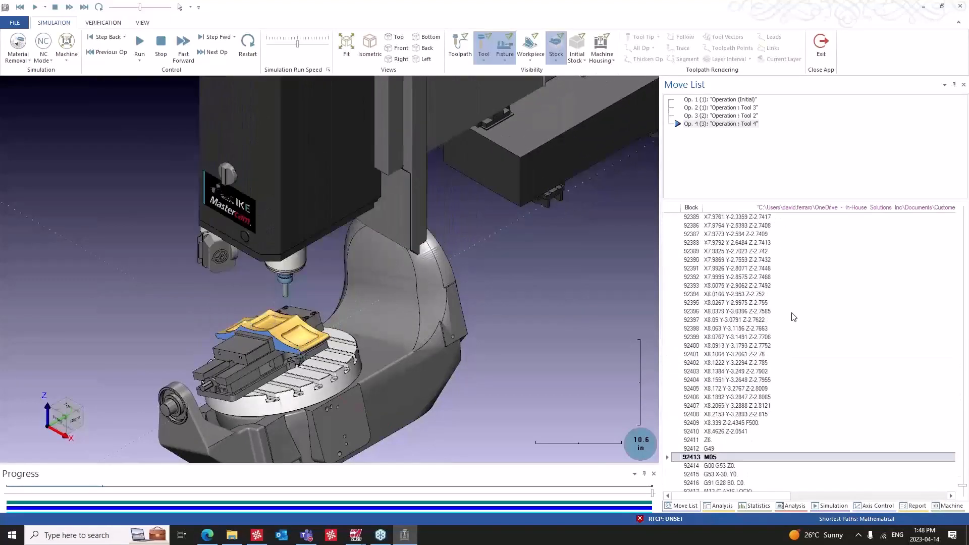
Compare the machined stock with the target part using the Deviation analysis and inspect the surfaces and pockets from another angle.
middle_drag(403, 274, 370, 297)
scroll(468, 332, up, 5)
click(792, 507)
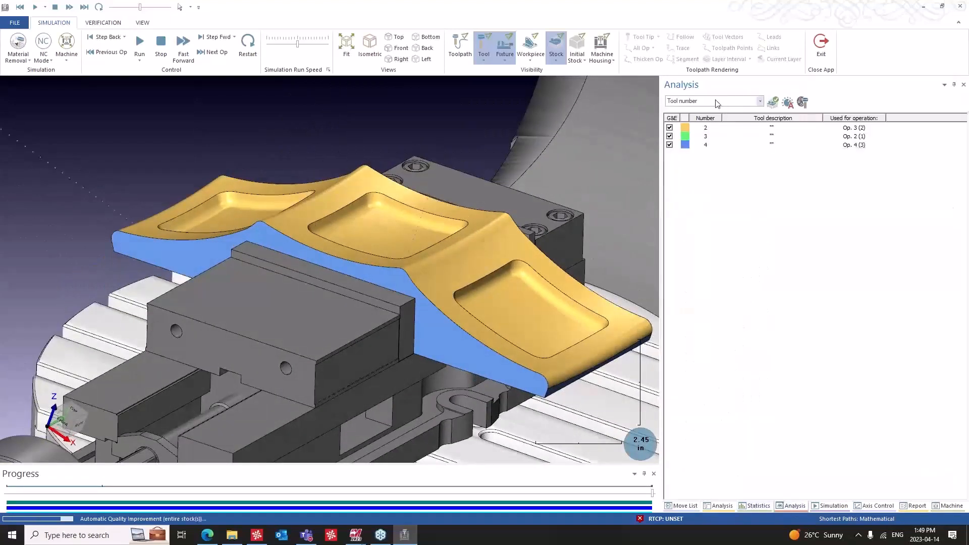
click(752, 101)
click(696, 124)
click(772, 103)
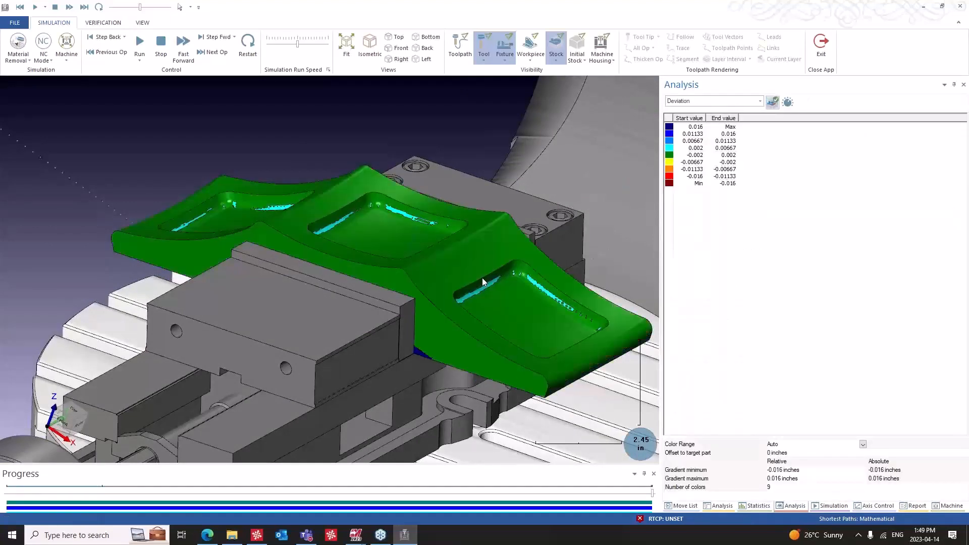
middle_drag(356, 275, 580, 403)
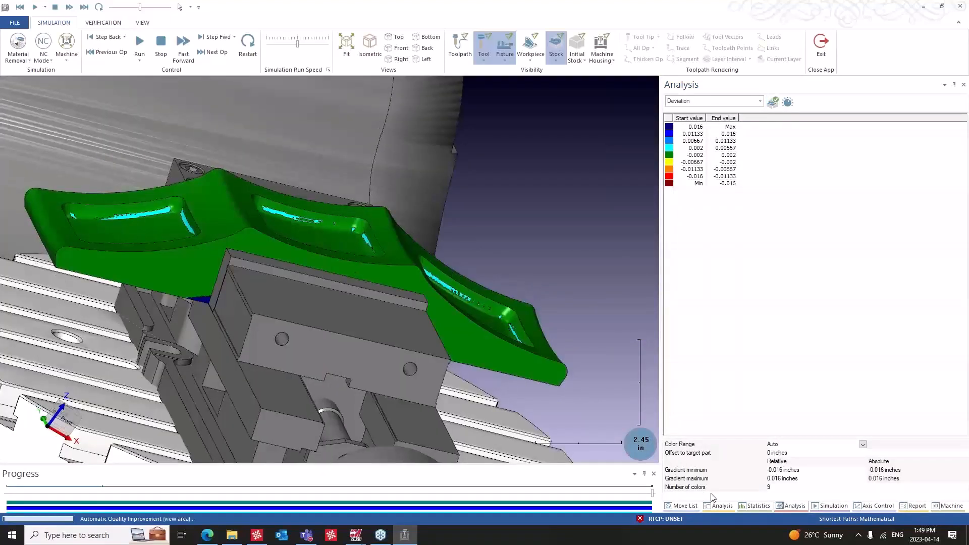
Restart the simulation and step through the program up to the first Tool 3 feed move at block 39.
click(682, 505)
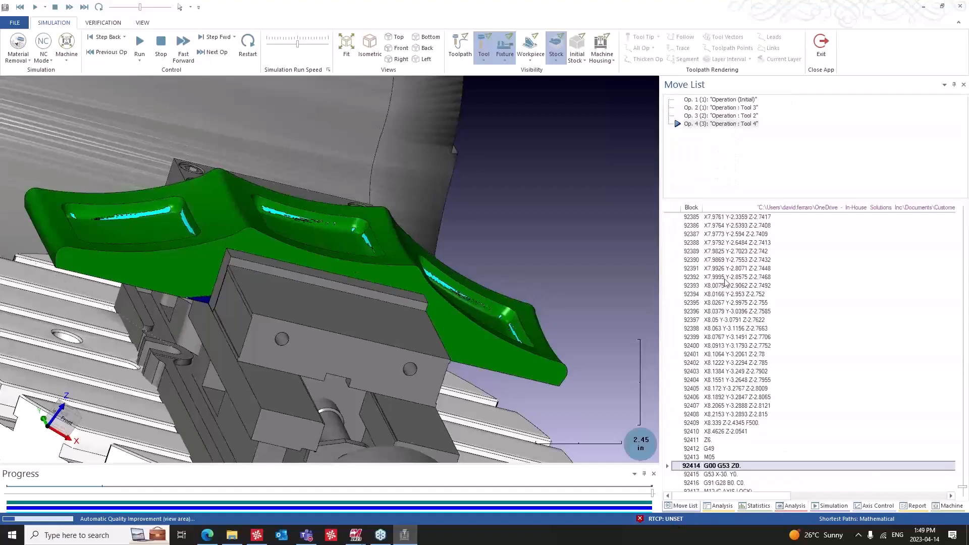
click(248, 46)
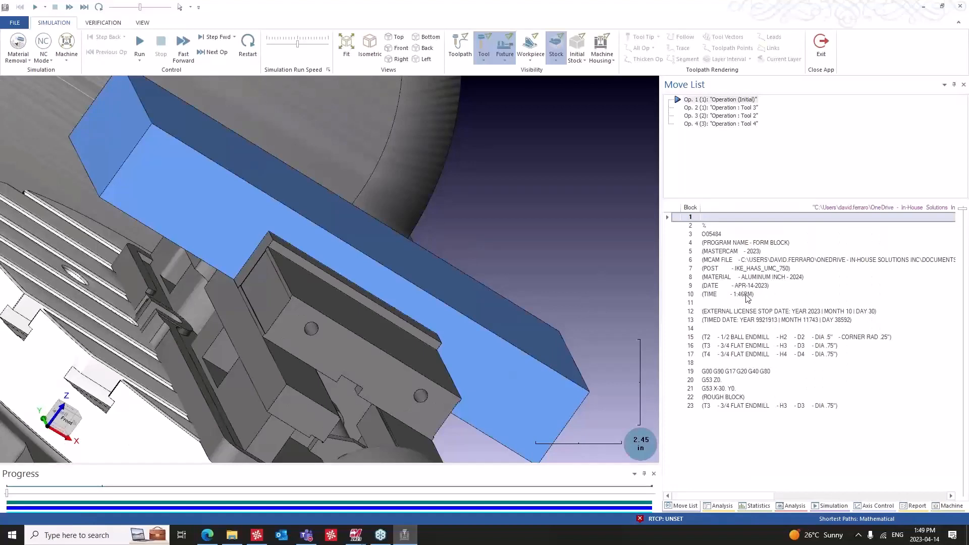
middle_drag(402, 288, 290, 276)
scroll(353, 264, down, 6)
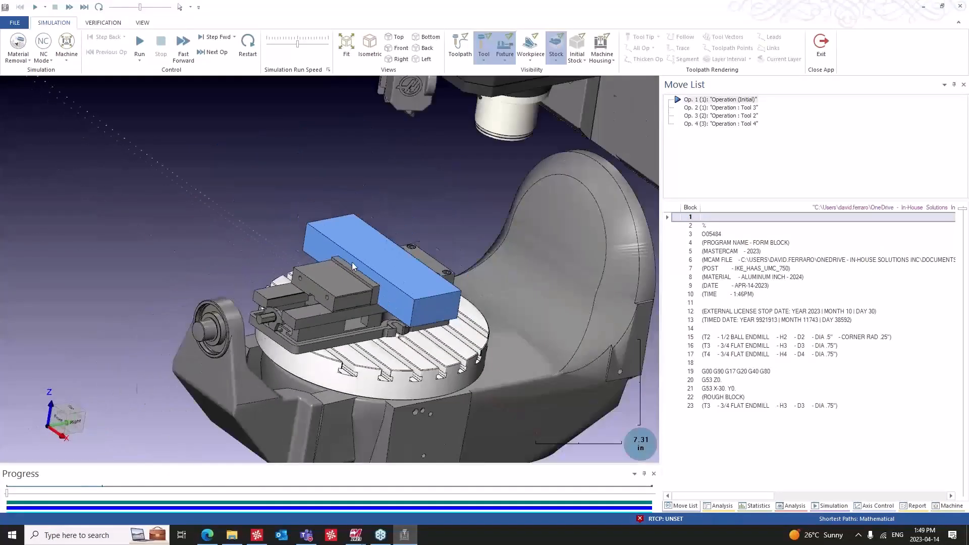
scroll(353, 262, up, 1)
scroll(753, 318, down, 7)
scroll(757, 322, down, 20)
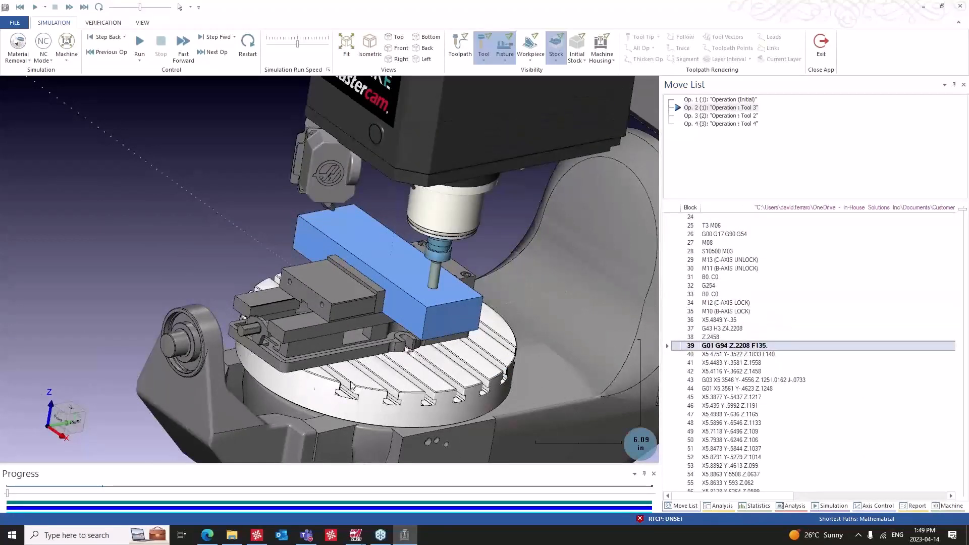
Exit the simulator and, in CIMCO Edit, change the Z value of the G01 G94 move on line 37 to Z-20.208.
click(962, 10)
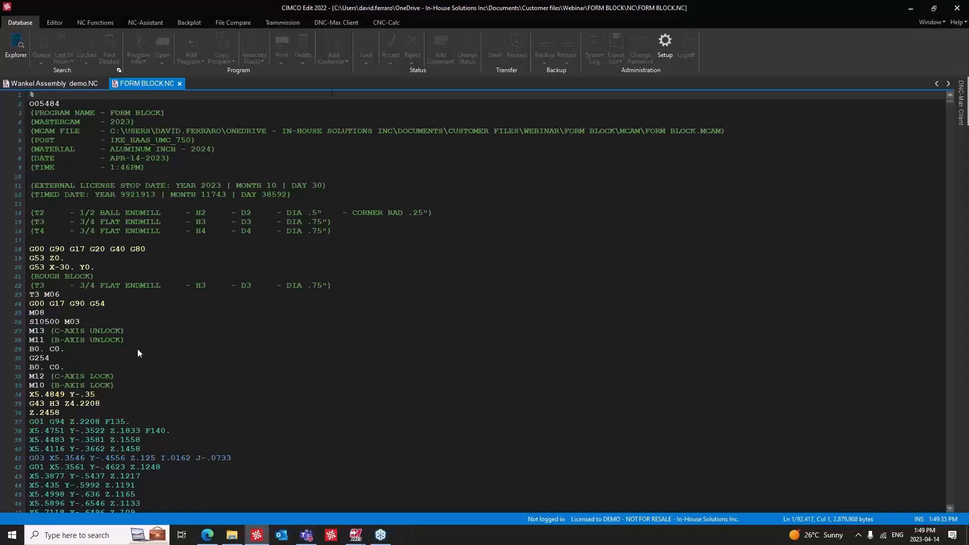
click(138, 350)
click(108, 402)
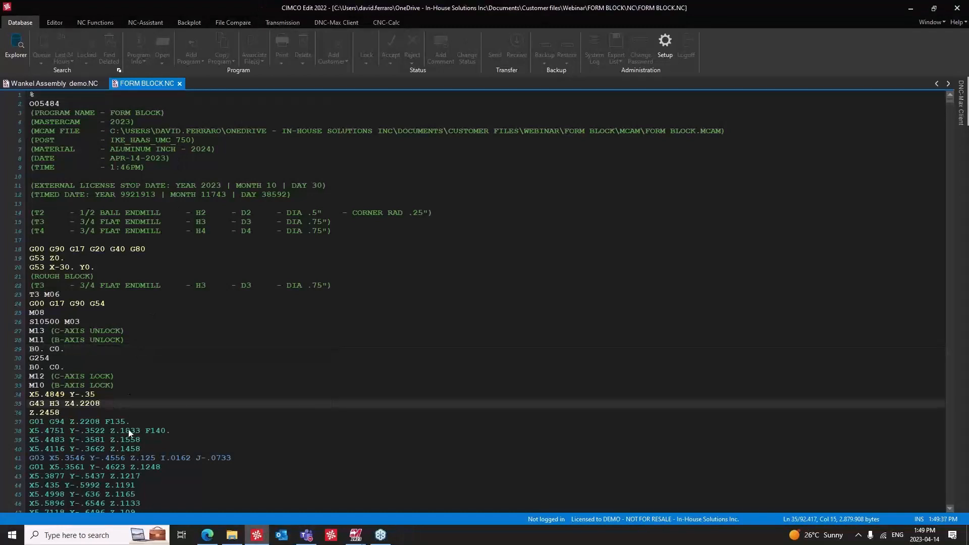
click(77, 423)
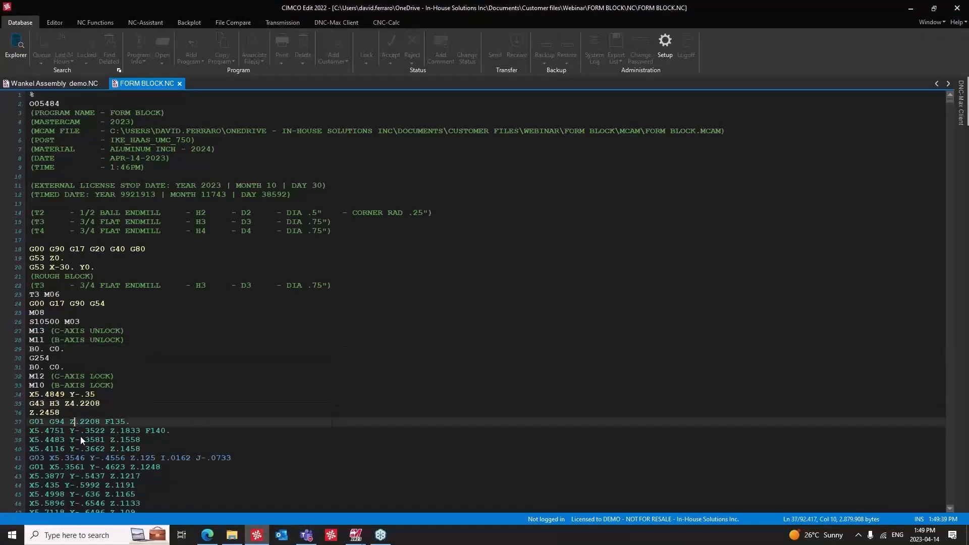
text(-20)
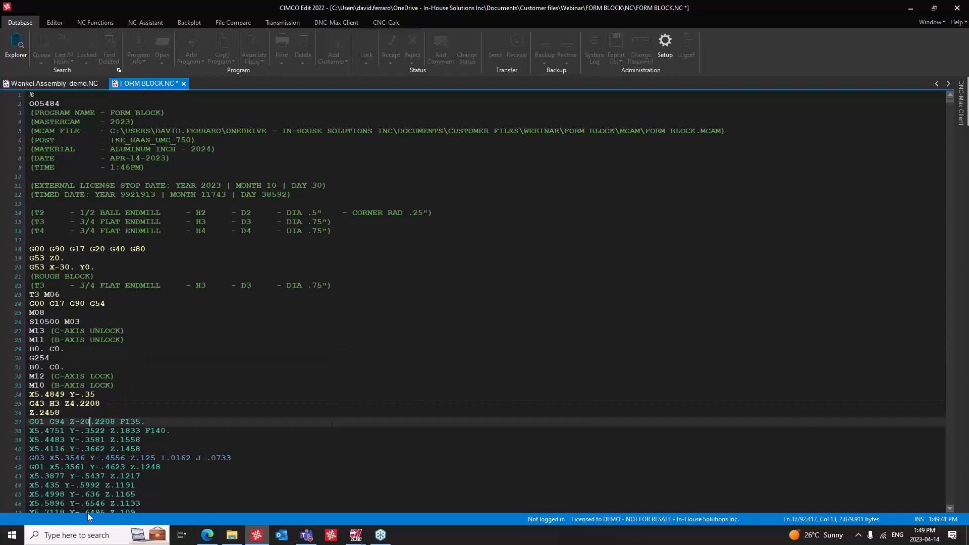
key(Delete)
key(Delete)
text(.)
click(247, 214)
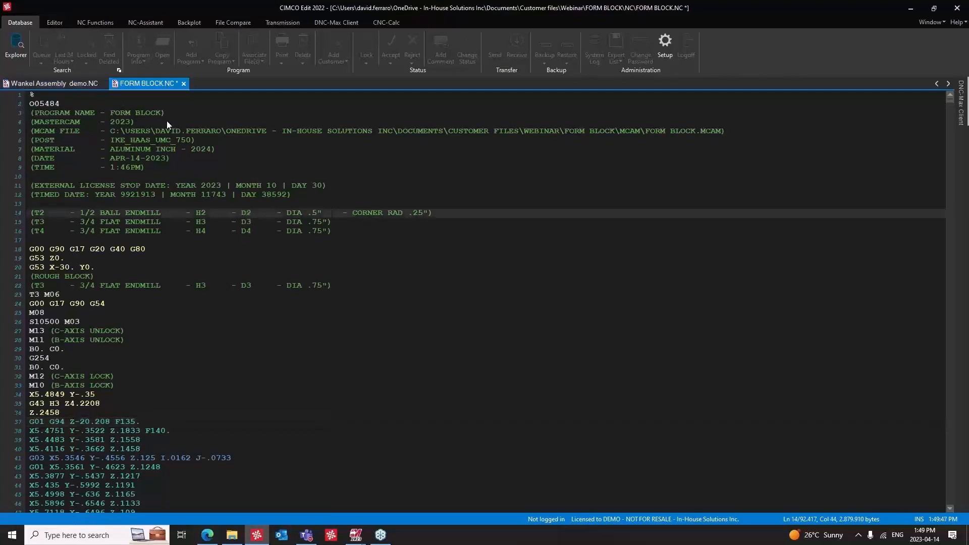
Save the edited FORM BLOCK.NC program and highlight the changed Z value on line 37.
click(85, 84)
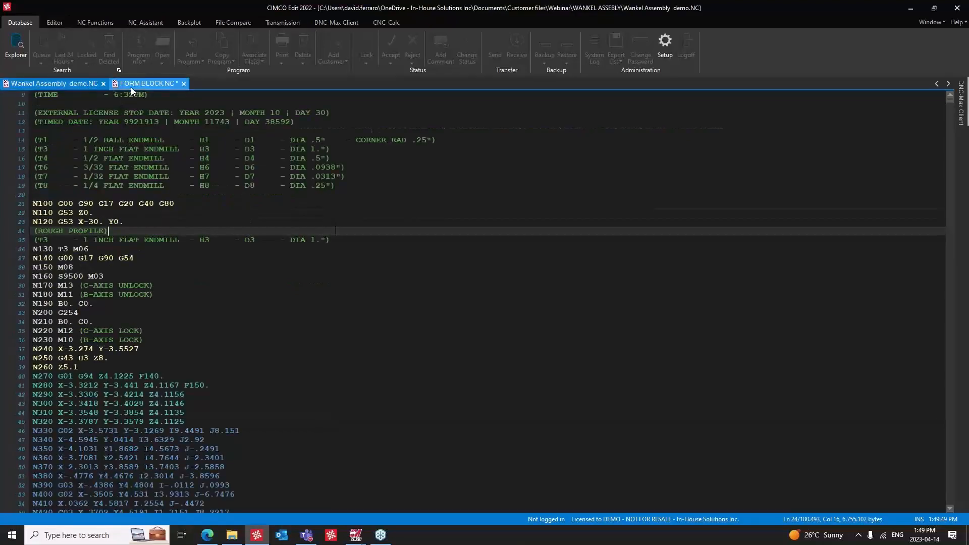
click(132, 83)
click(61, 25)
click(80, 43)
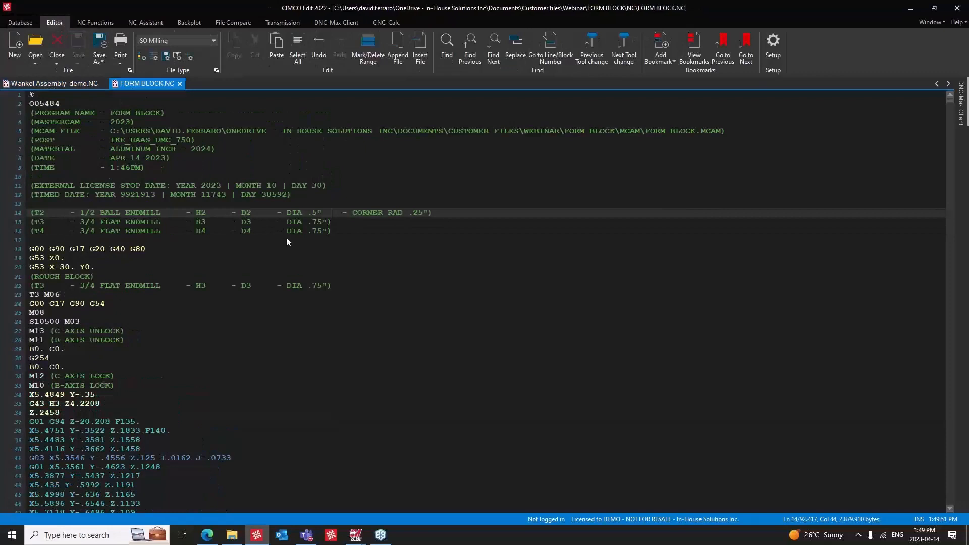
click(99, 422)
drag(99, 422, 69, 422)
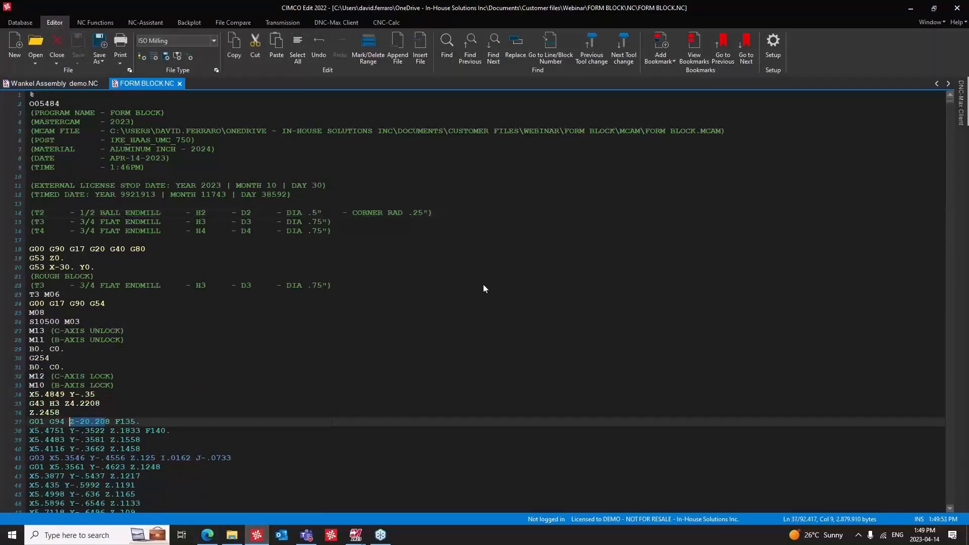
Return to Mastercam, launch IMSce and assign the vise solids around and beneath the block as fixtures.
click(911, 11)
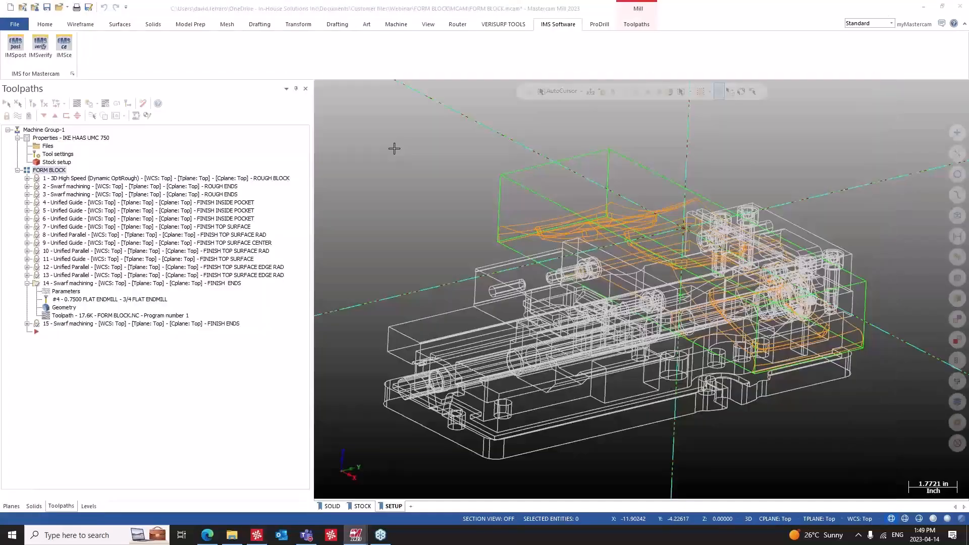
click(63, 45)
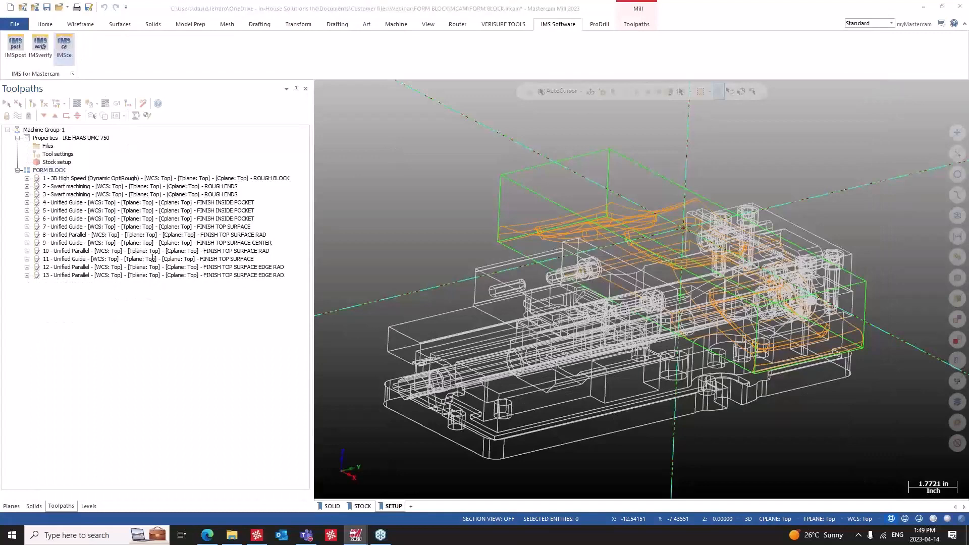
click(42, 152)
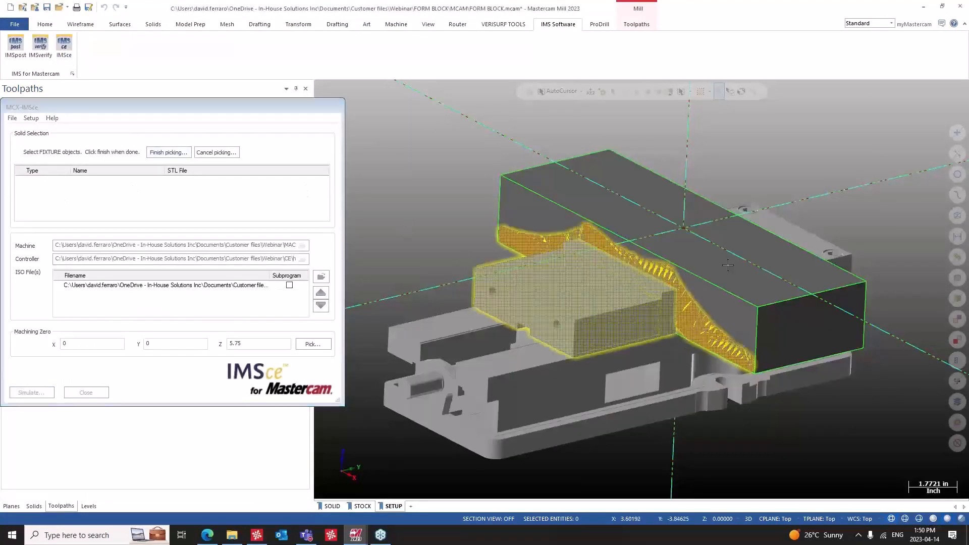
middle_drag(750, 253, 699, 255)
click(857, 233)
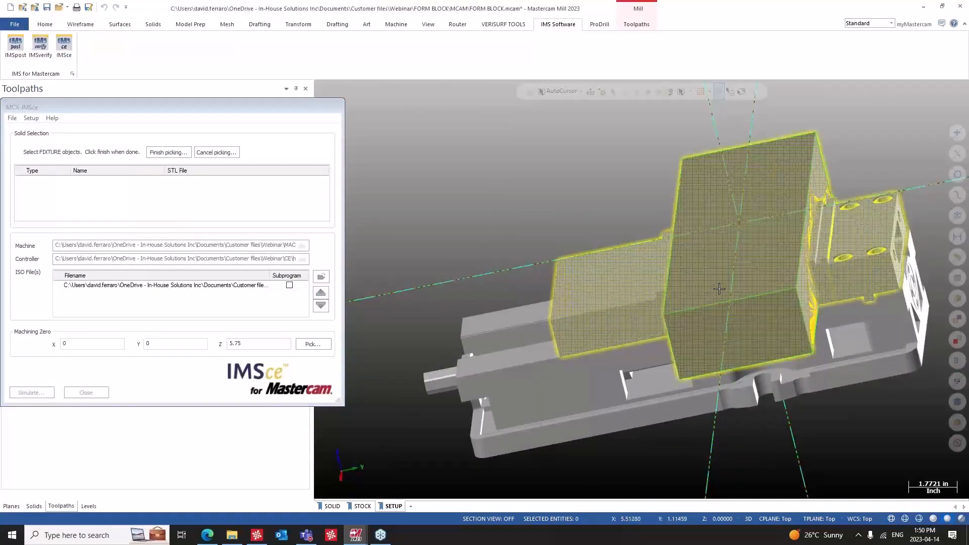
click(489, 341)
click(436, 385)
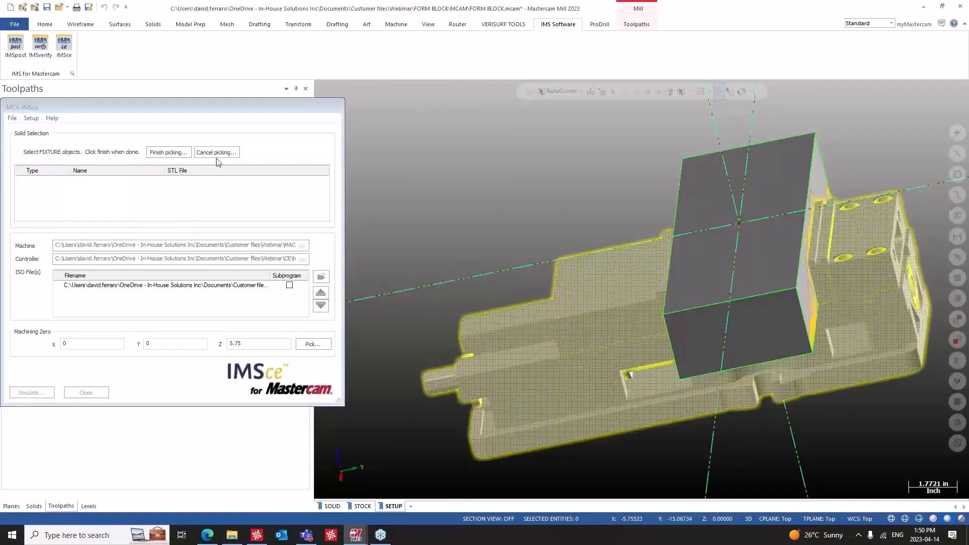
click(162, 152)
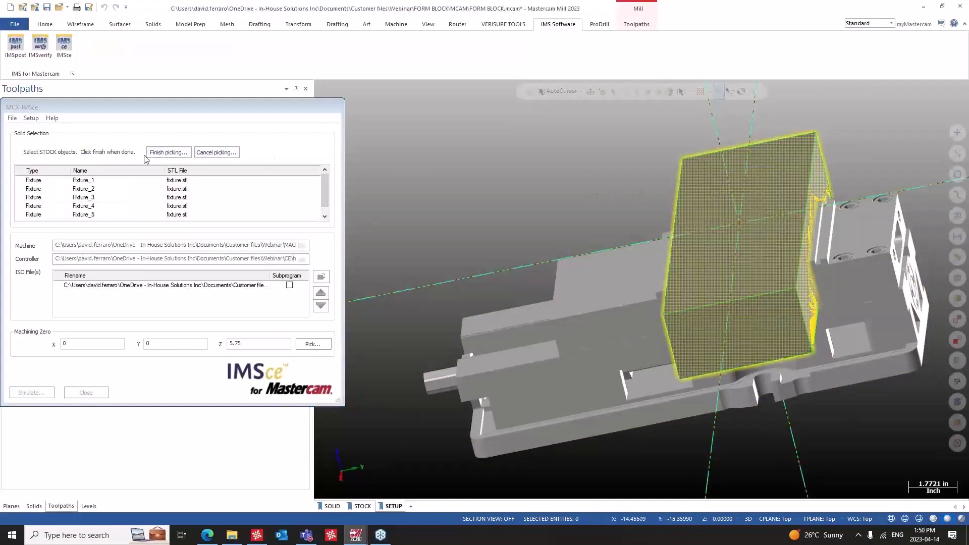
Assign the block as the stock and the form part as the workpiece, and start the simulation.
click(160, 153)
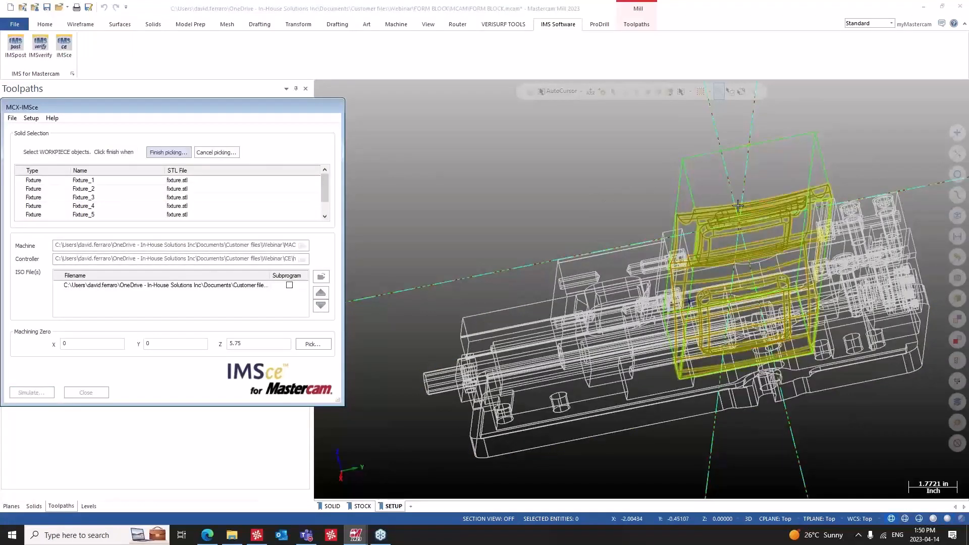
click(737, 206)
click(166, 152)
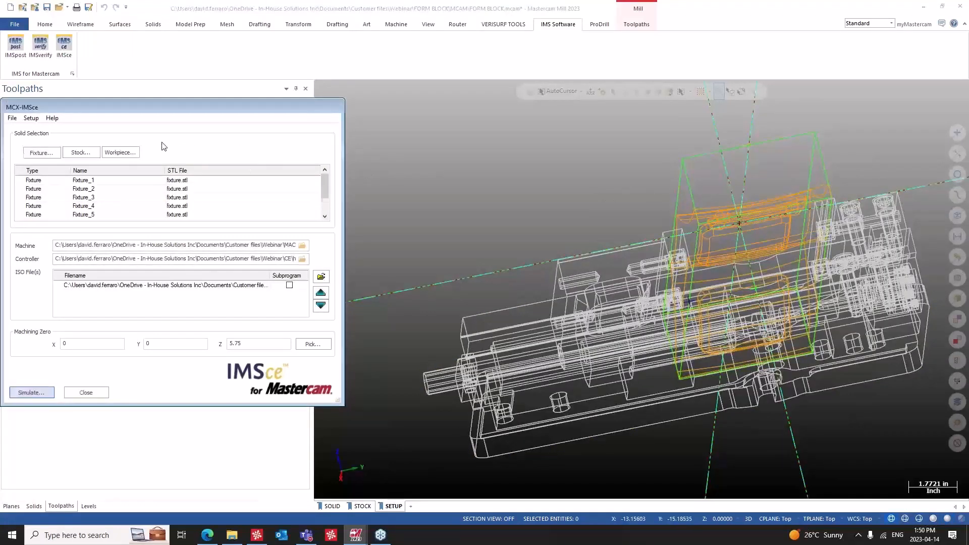
click(46, 391)
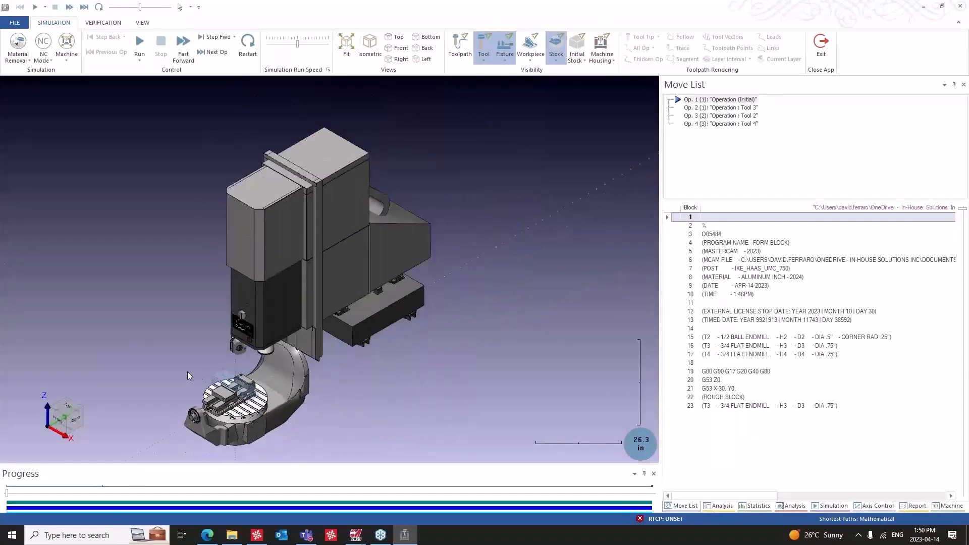
Display the stock on the vise as opaque in a close-up view of the machine table.
scroll(187, 376, up, 5)
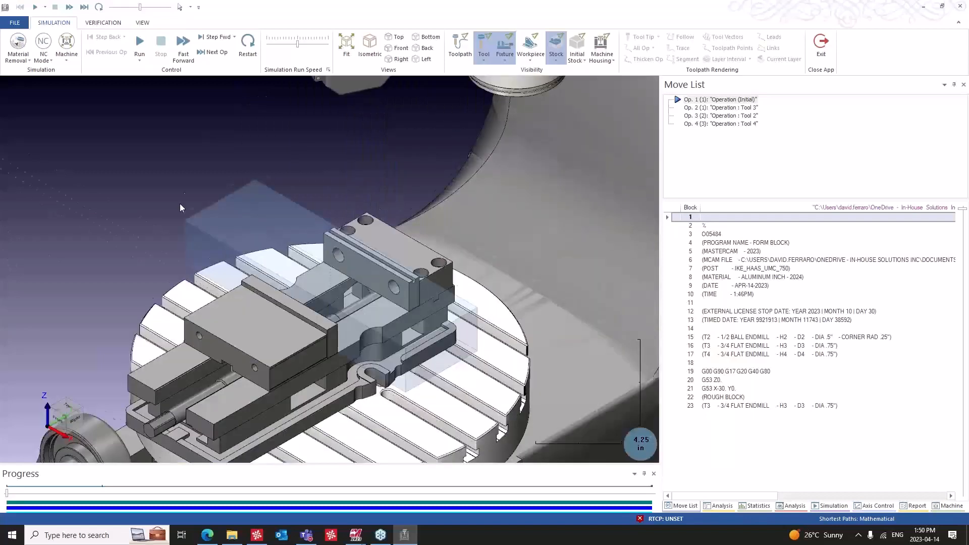
middle_drag(180, 207, 206, 174)
click(555, 42)
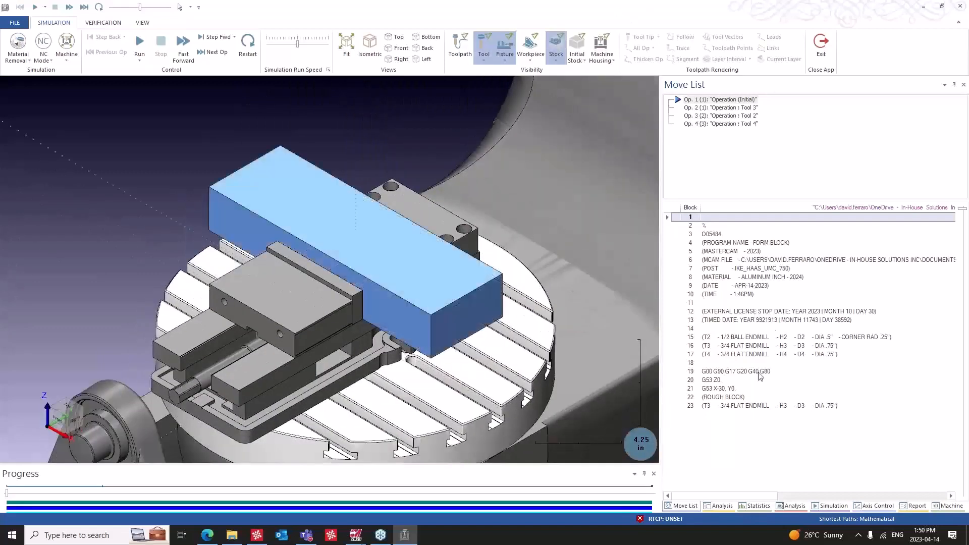
Step through the Tool 3 operation, examine the G01 G94 Z-20.208 move on block 39, and continue to block 44.
scroll(760, 376, down, 20)
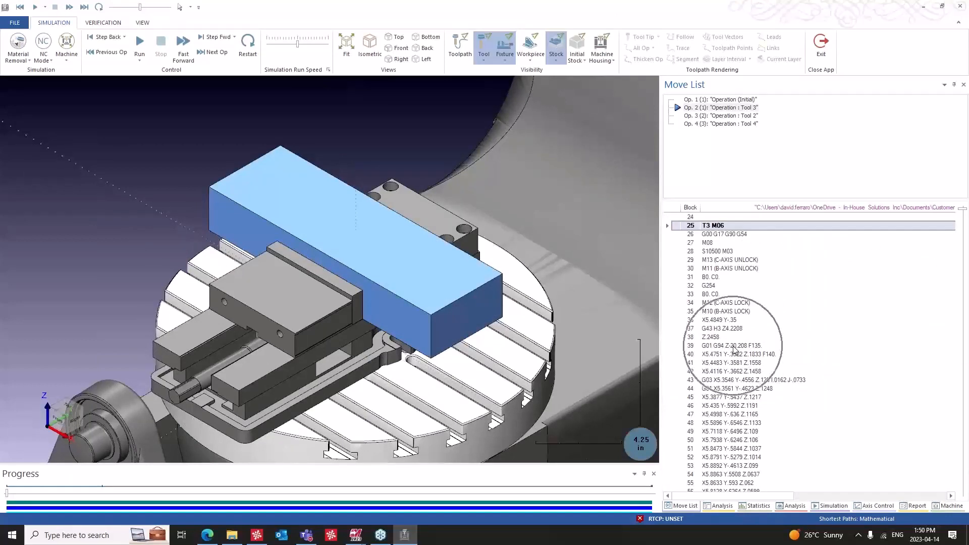
scroll(735, 349, down, 8)
scroll(734, 348, down, 3)
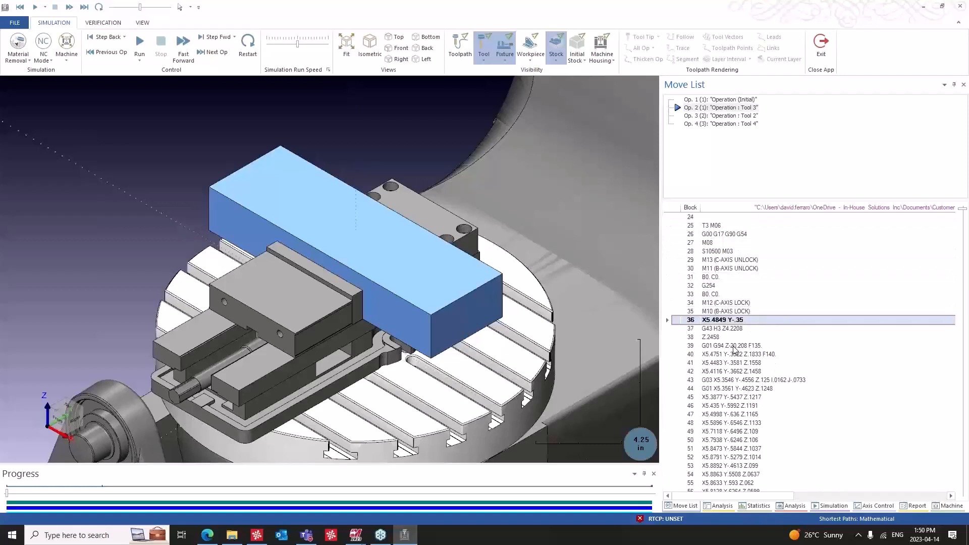
scroll(734, 348, down, 4)
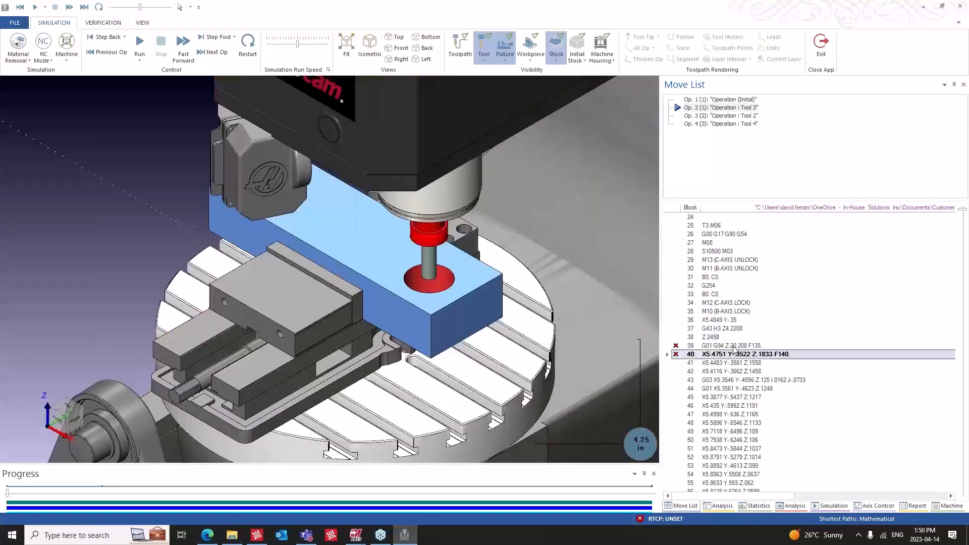
scroll(734, 348, up, 1)
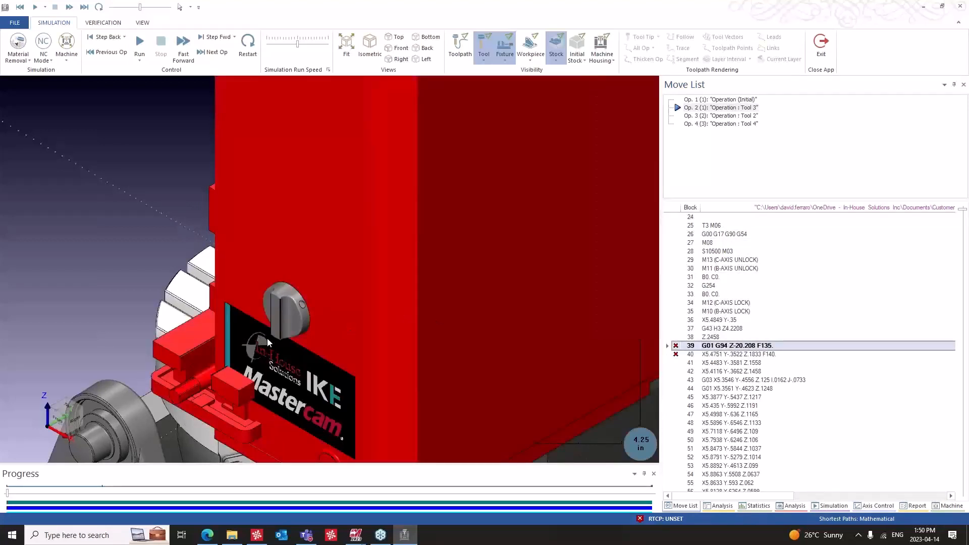
click(726, 389)
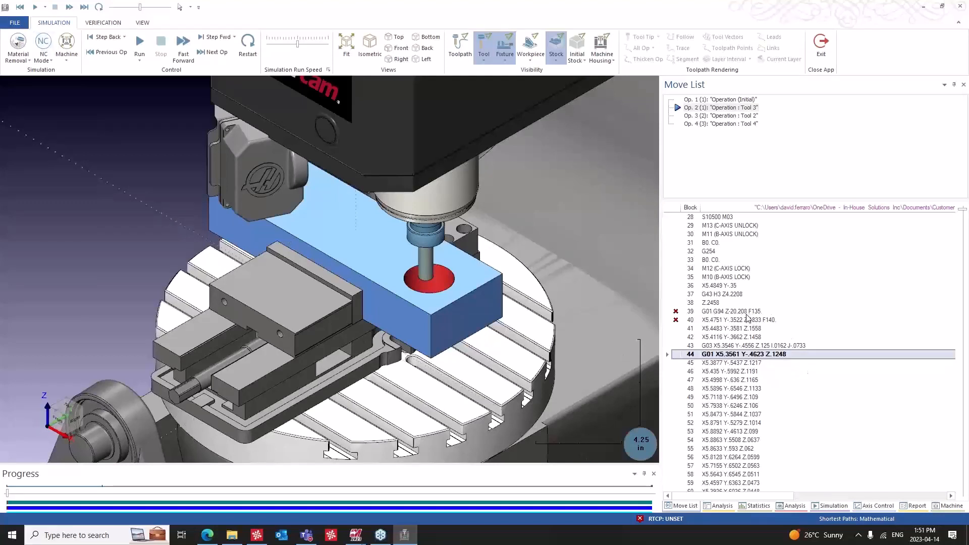
Check the edited FORM BLOCK.NC code in CIMCO Edit and switch to the Mastercam window containing CAVITY.mcam.
click(256, 535)
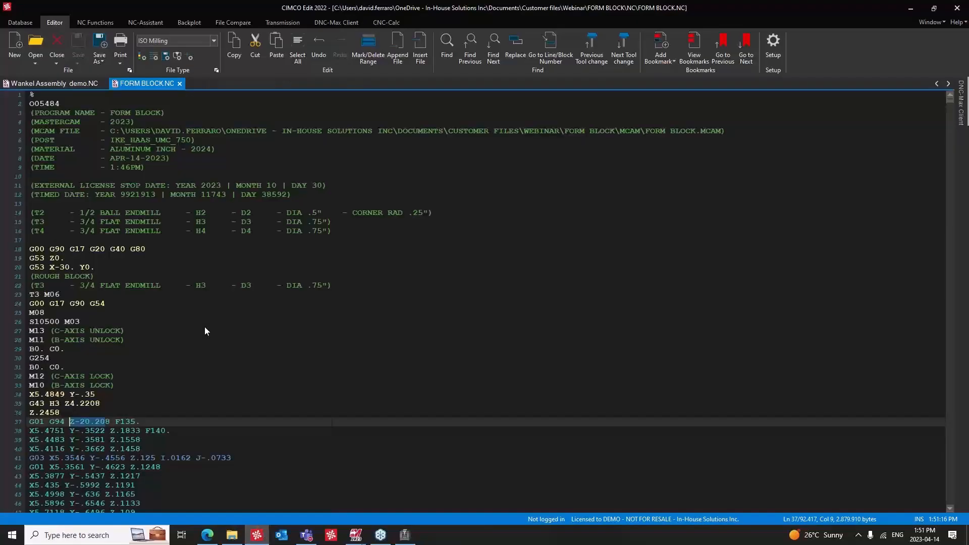
click(260, 535)
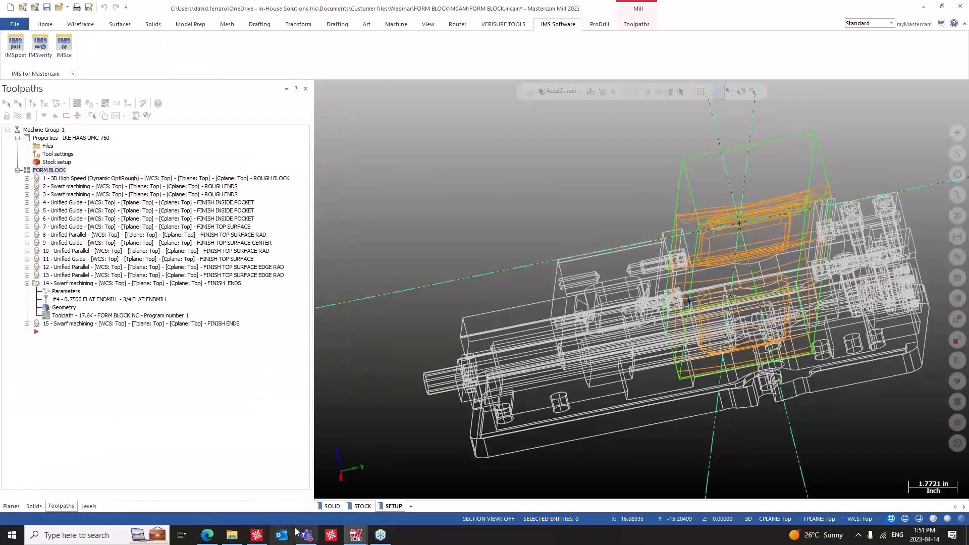
click(356, 534)
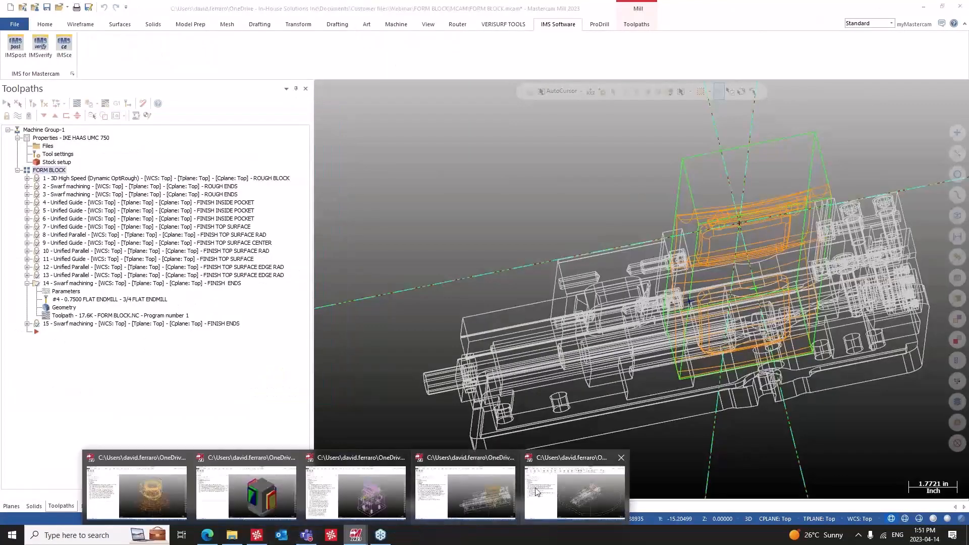
click(490, 484)
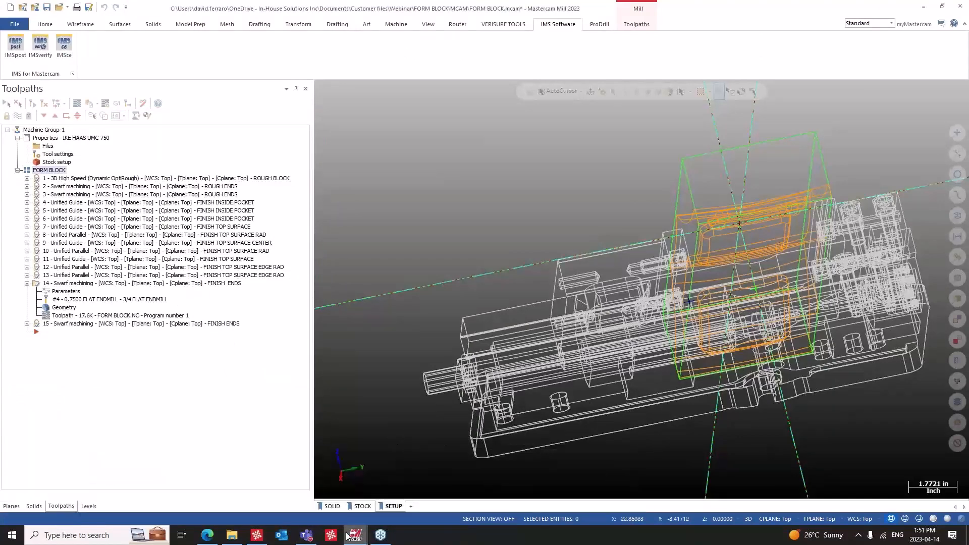
click(356, 535)
click(554, 507)
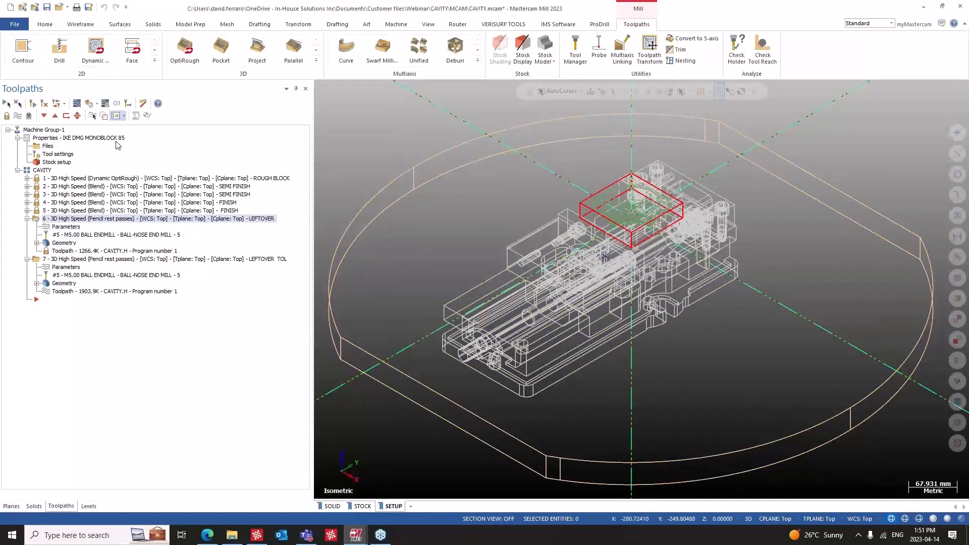
Display the CAVITY setup shaded and select the round machine table beneath the vise for inspection.
key(alt+s)
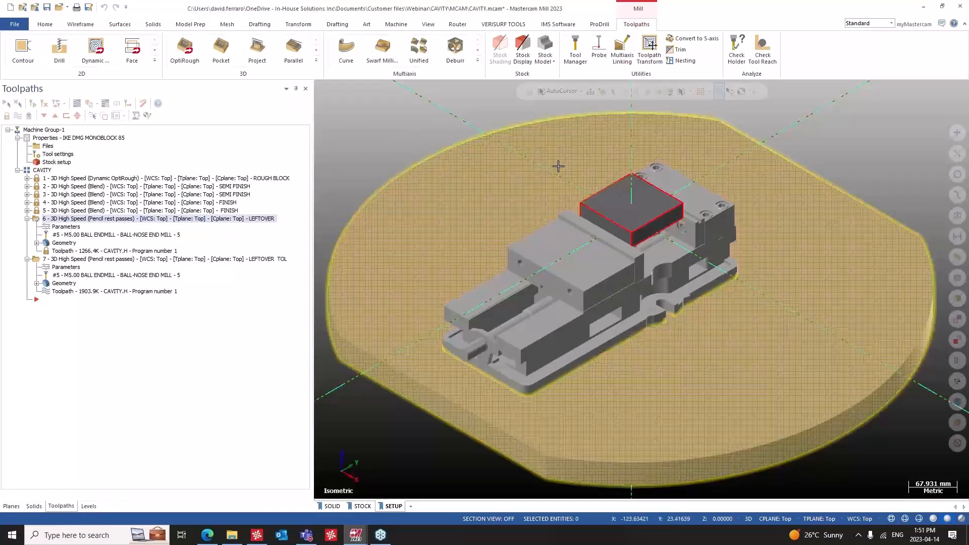
key(alt+s)
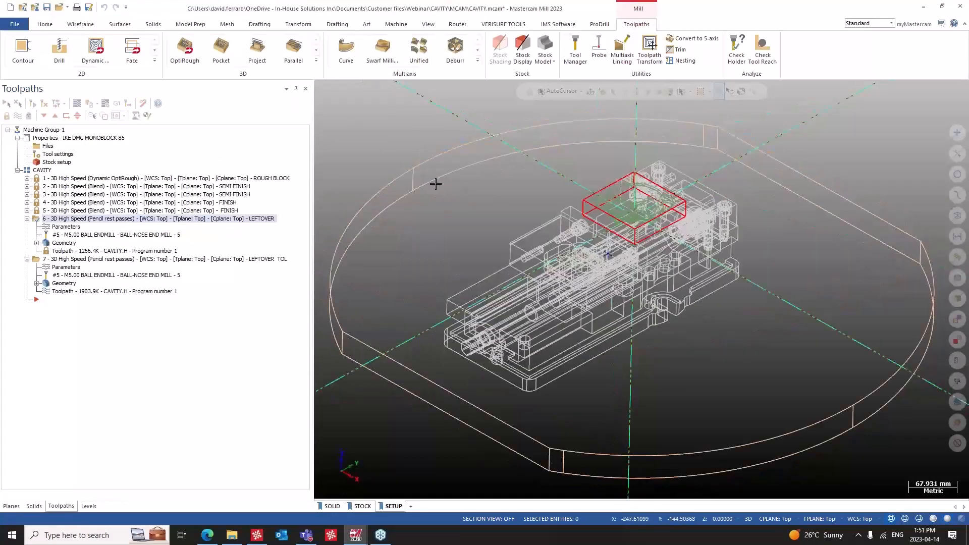
key(alt+s)
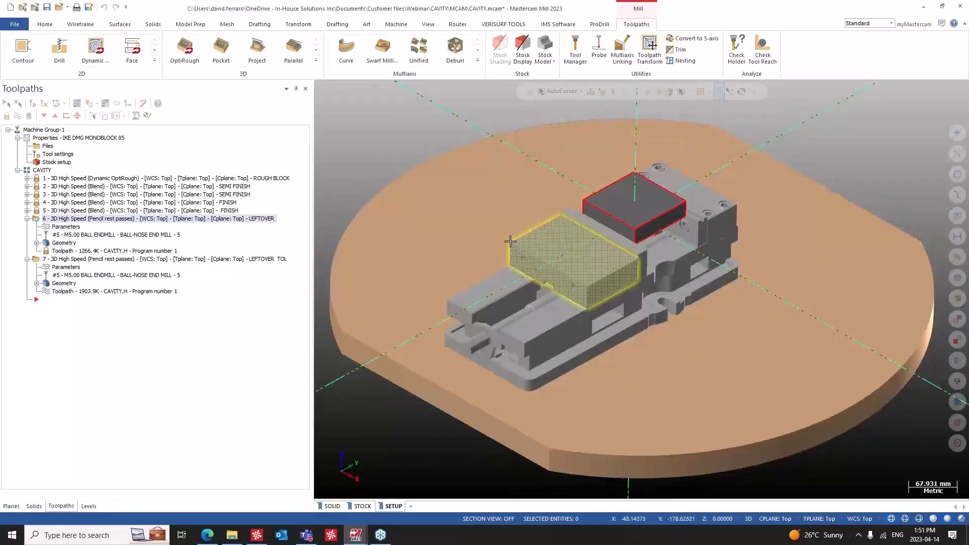
click(391, 237)
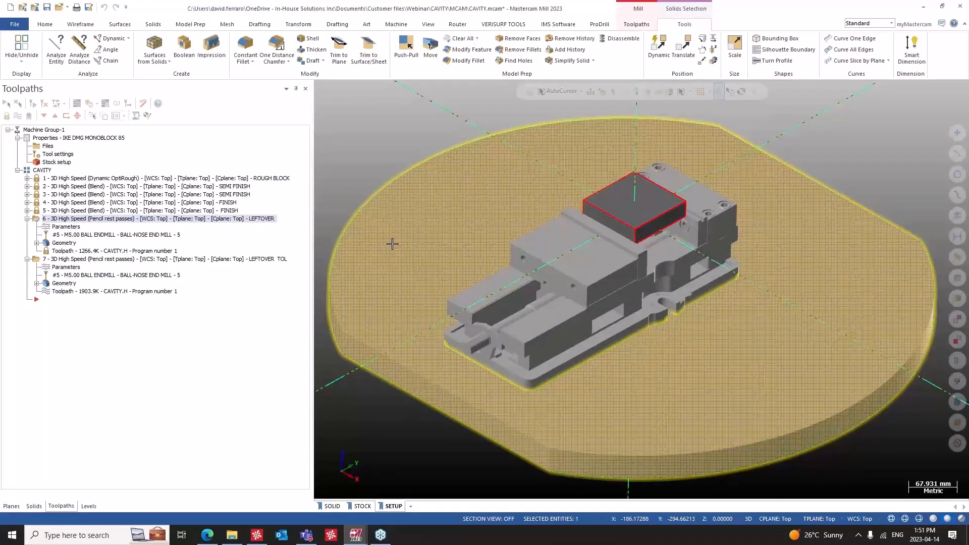
mouse_move(439, 282)
middle_down()
mouse_move(437, 303)
mouse_move(439, 271)
mouse_move(443, 286)
middle_up()
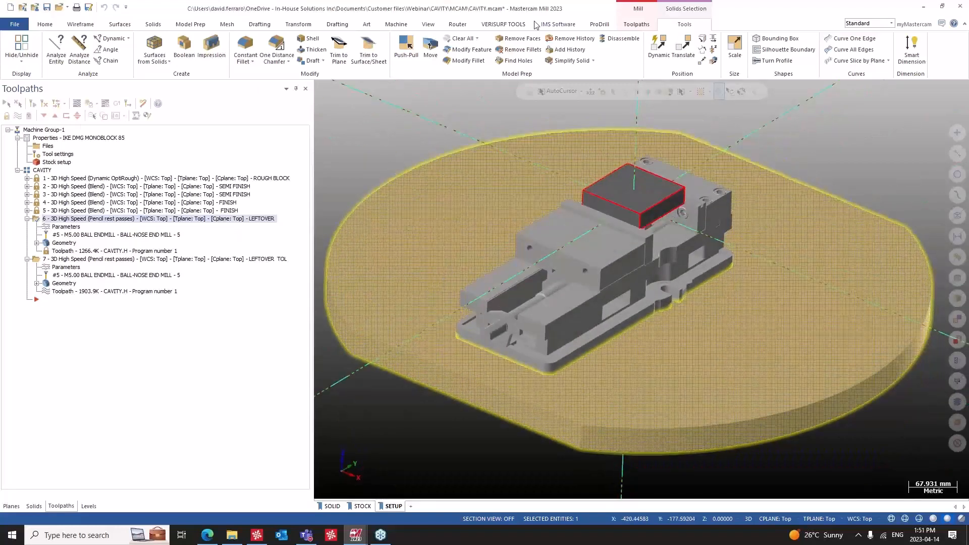
Launch IMSce for the CAVITY part and highlight the heidenhain530.lib controller file in its path.
click(558, 25)
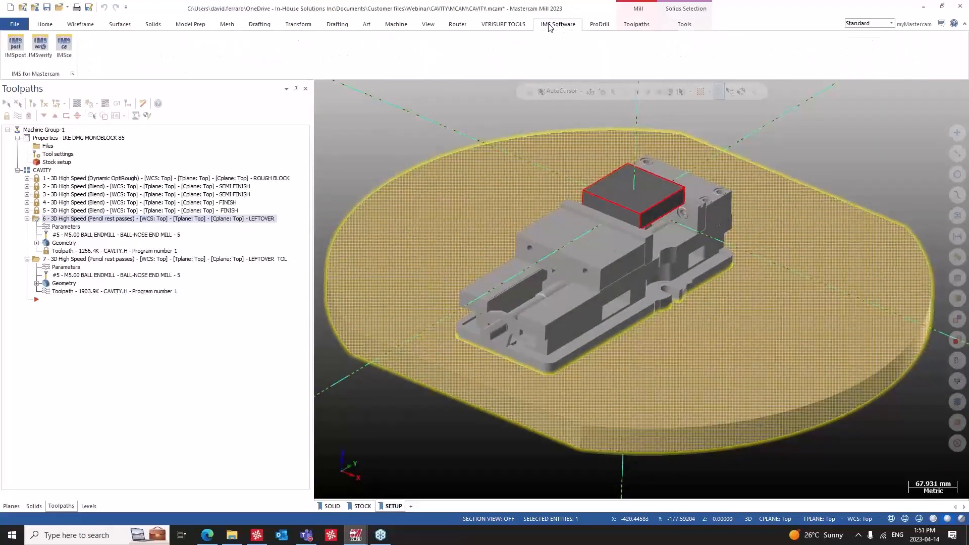
click(64, 48)
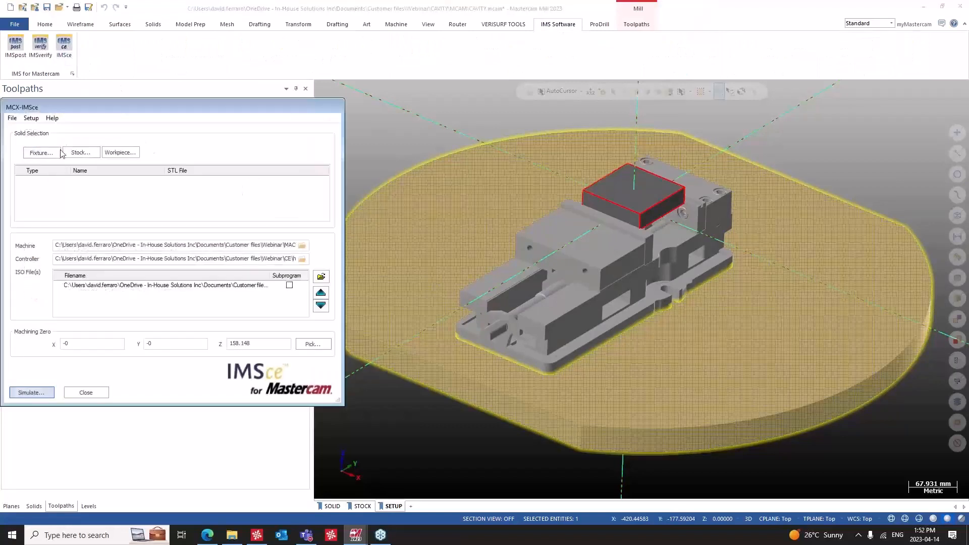
drag(153, 248, 297, 259)
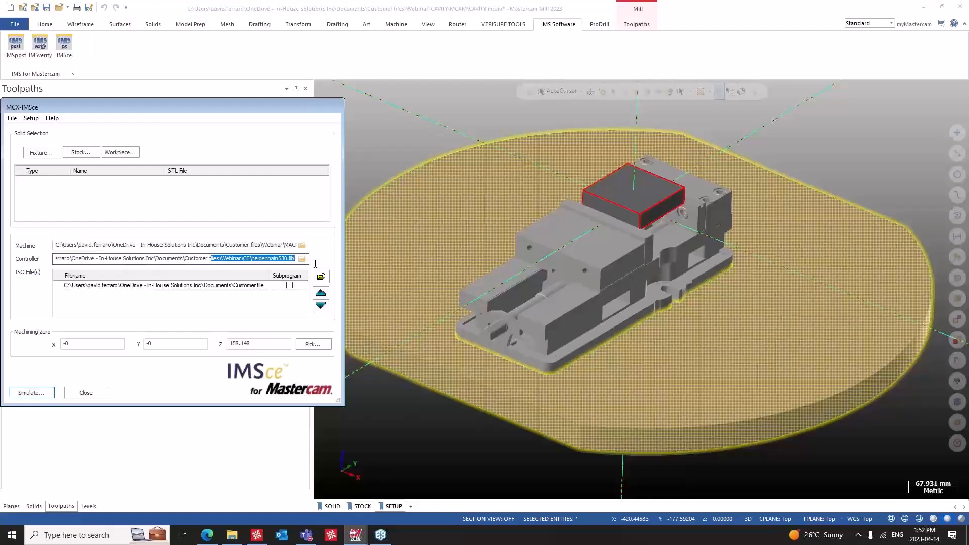
Review the tool values in the Length Compensation table and close it.
click(31, 118)
click(59, 130)
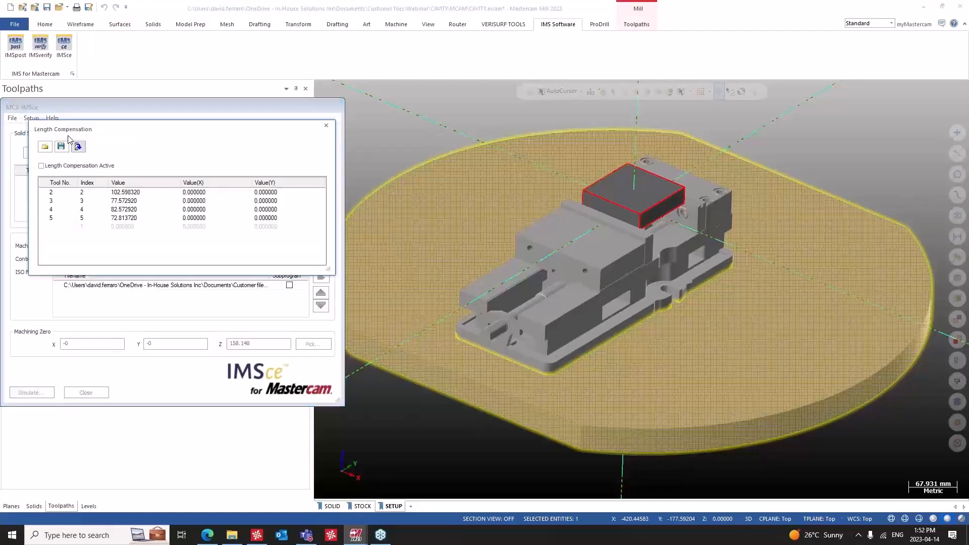
click(326, 125)
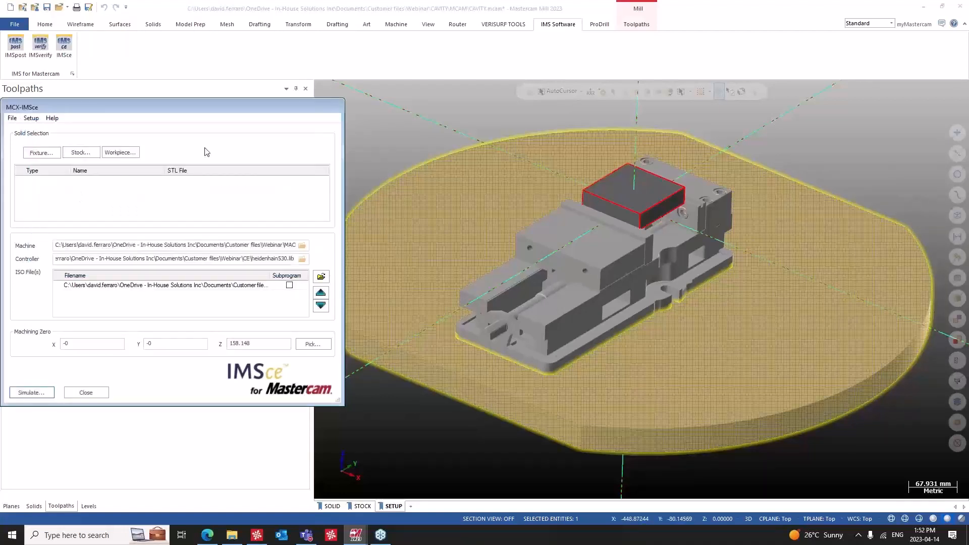
Review the Q339 entry in the workpiece origins and cancel out of the origins table.
click(31, 118)
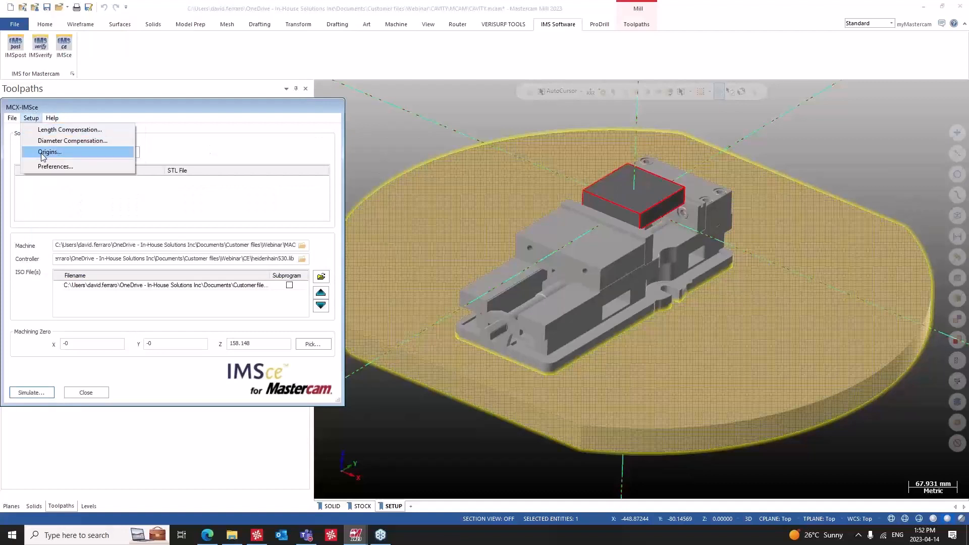
click(43, 153)
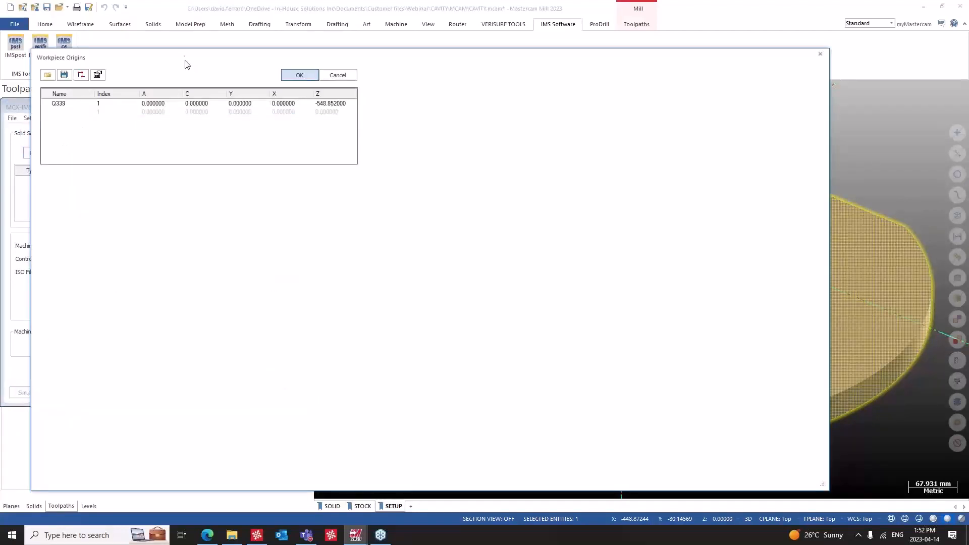
drag(182, 57, 177, 57)
click(68, 104)
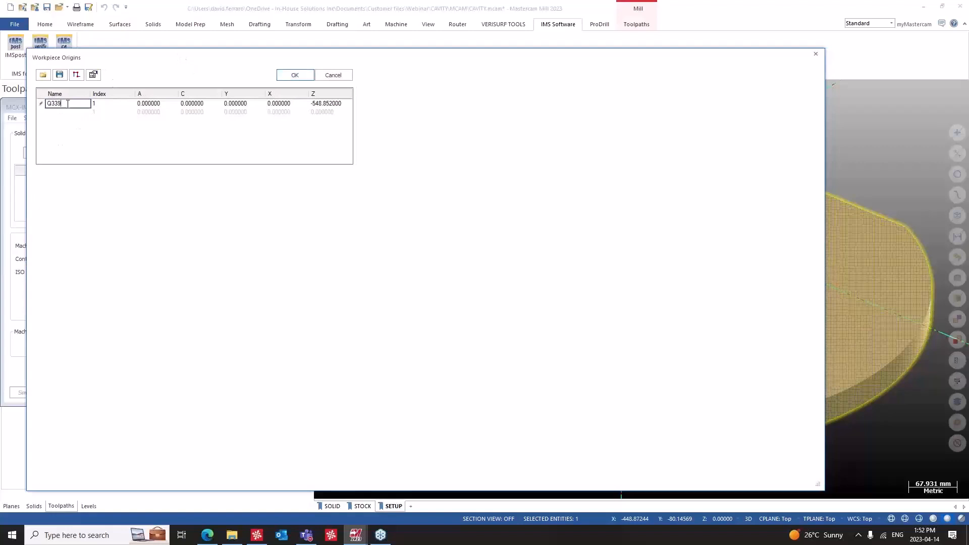
click(68, 104)
click(332, 76)
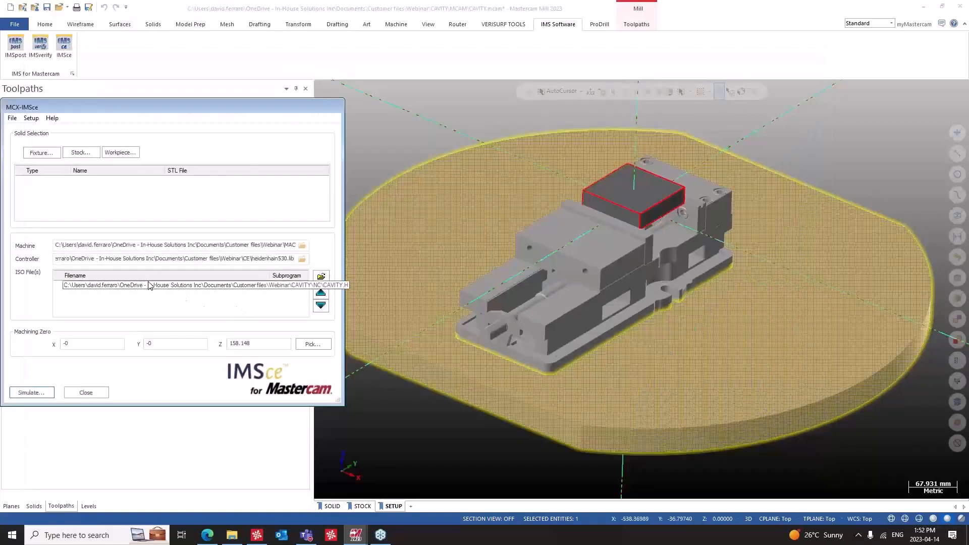
Assign the PALLET, VISE - WITH .25 PARALLEL and VISE - MOVEABLE levels as fixtures, and the rectangular block as stock.
click(53, 154)
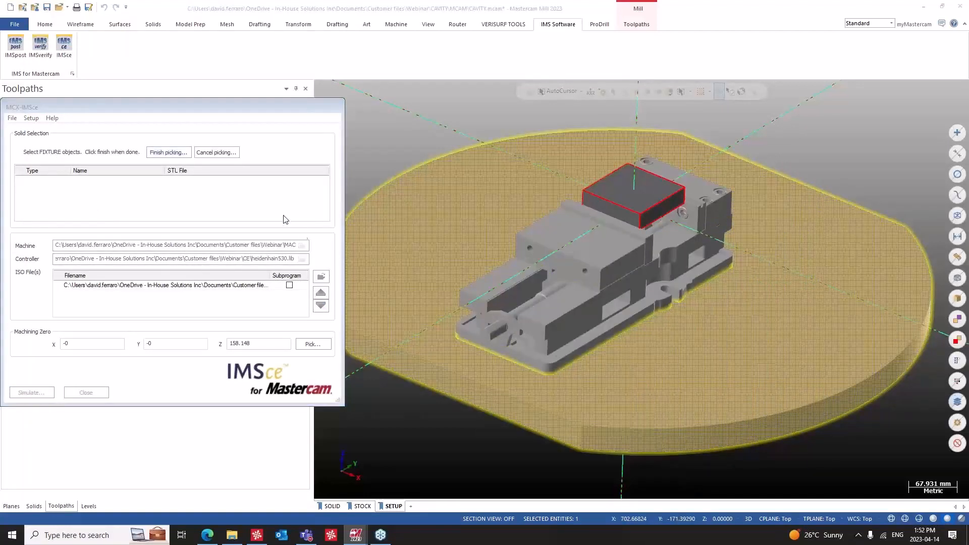
click(273, 260)
click(271, 267)
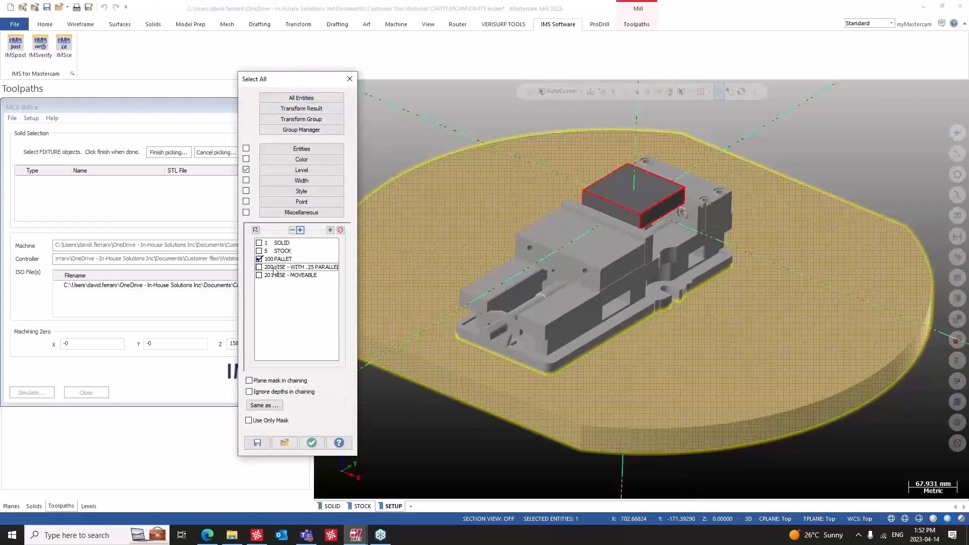
click(269, 276)
click(312, 442)
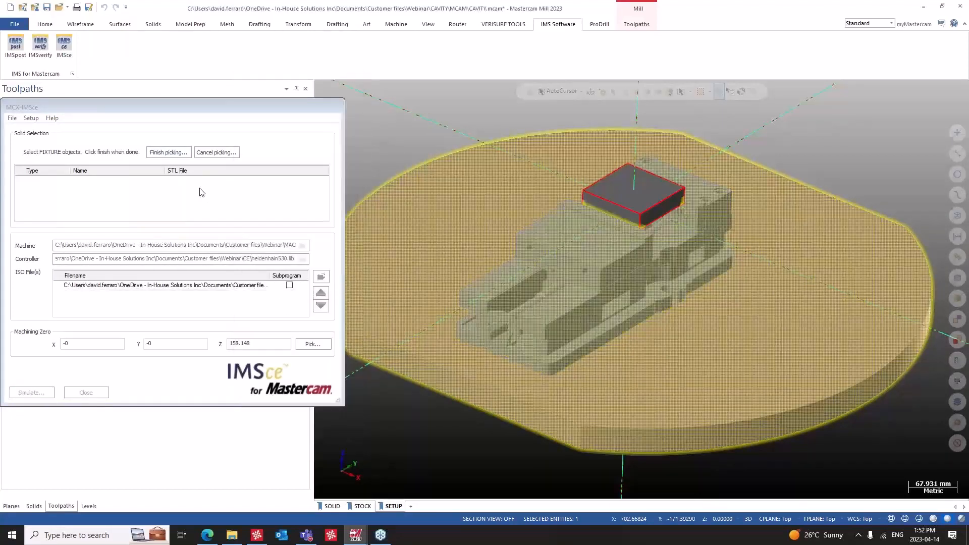
click(169, 153)
click(611, 187)
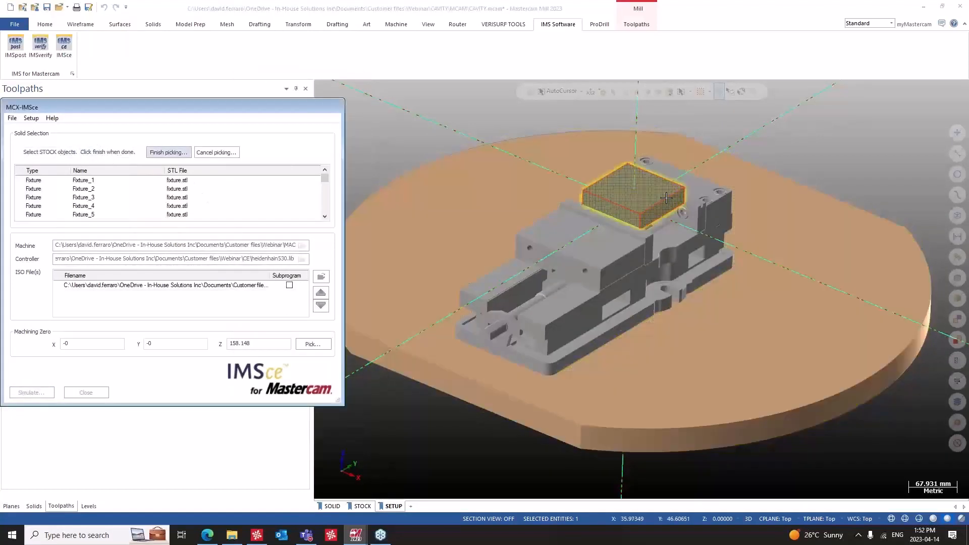
click(169, 152)
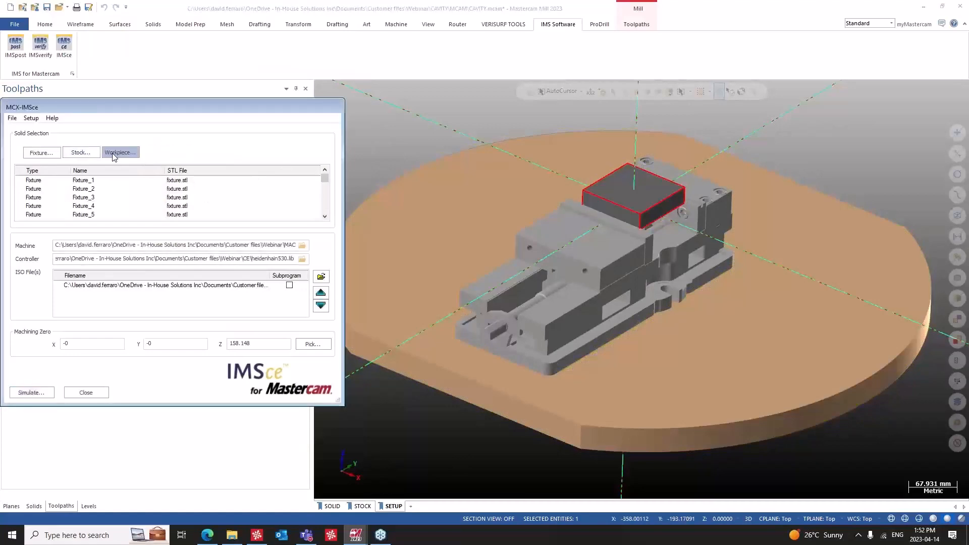
Pick the cavity solid inside the block as the workpiece in wireframe display and launch the machine simulation.
key(alt+s)
key(F1)
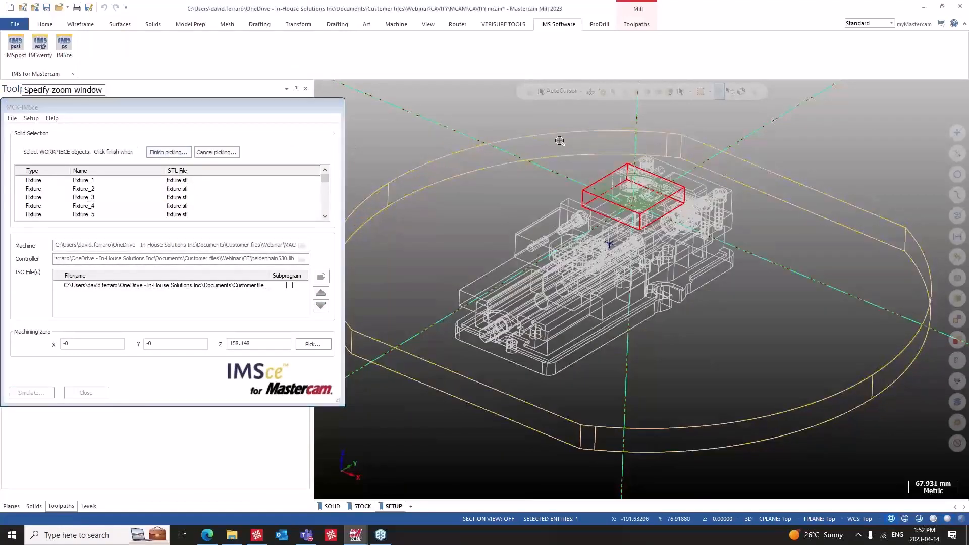
click(559, 143)
click(655, 233)
click(630, 302)
click(171, 155)
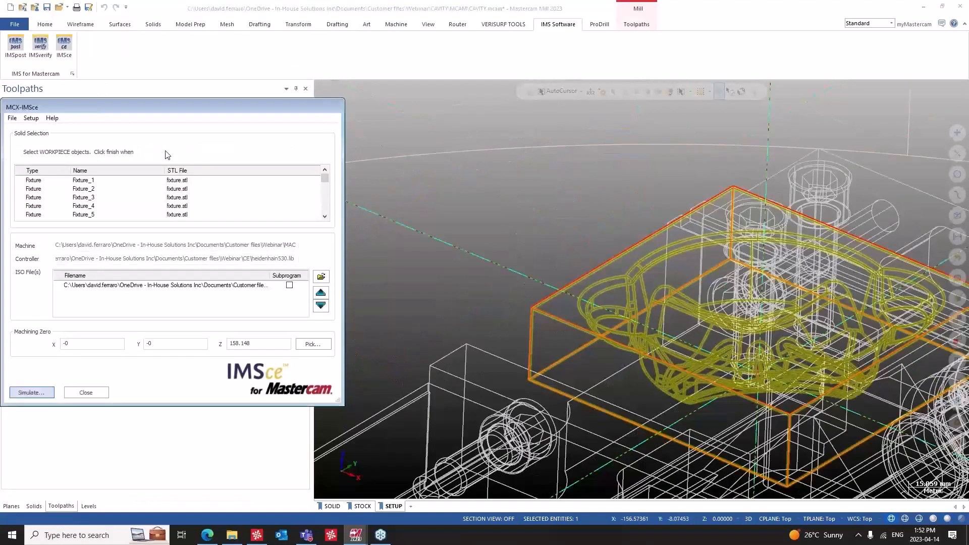
click(45, 392)
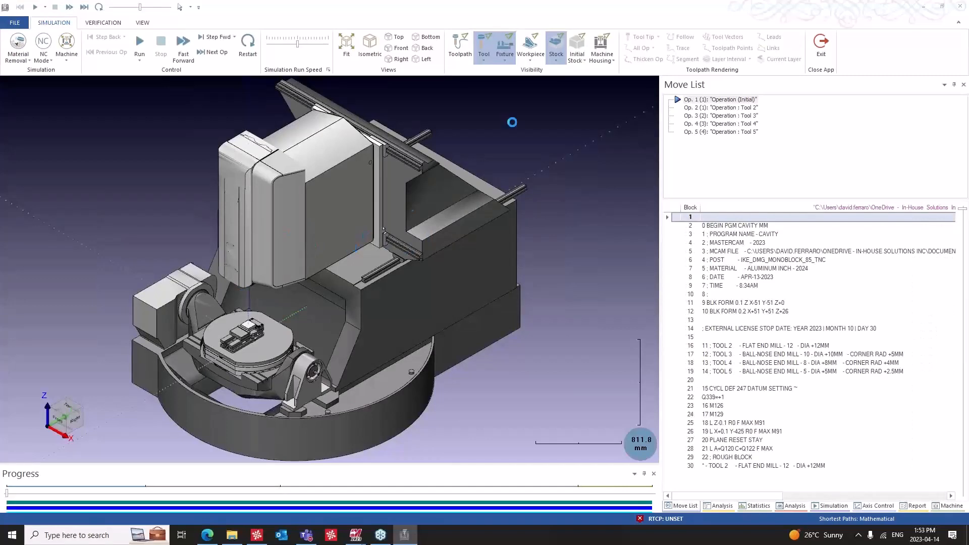
Inspect the machine with its housing displayed, and hide the housing again to view the vise on the table.
click(601, 47)
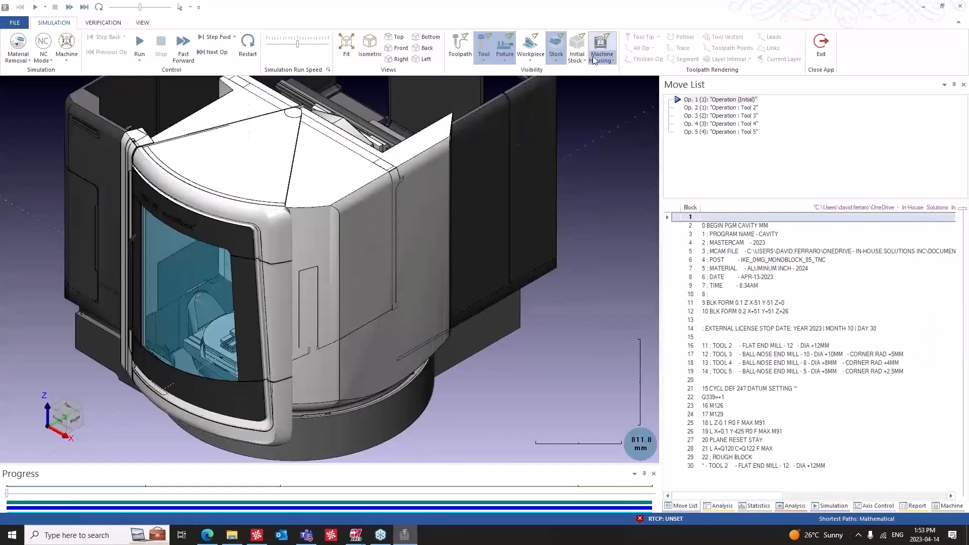
middle_drag(381, 246, 558, 253)
middle_drag(259, 271, 194, 264)
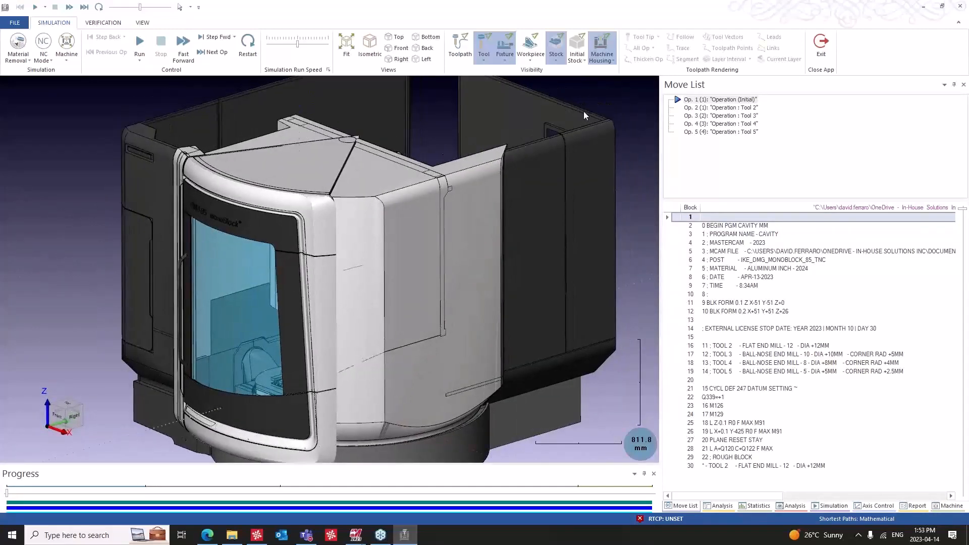
click(611, 47)
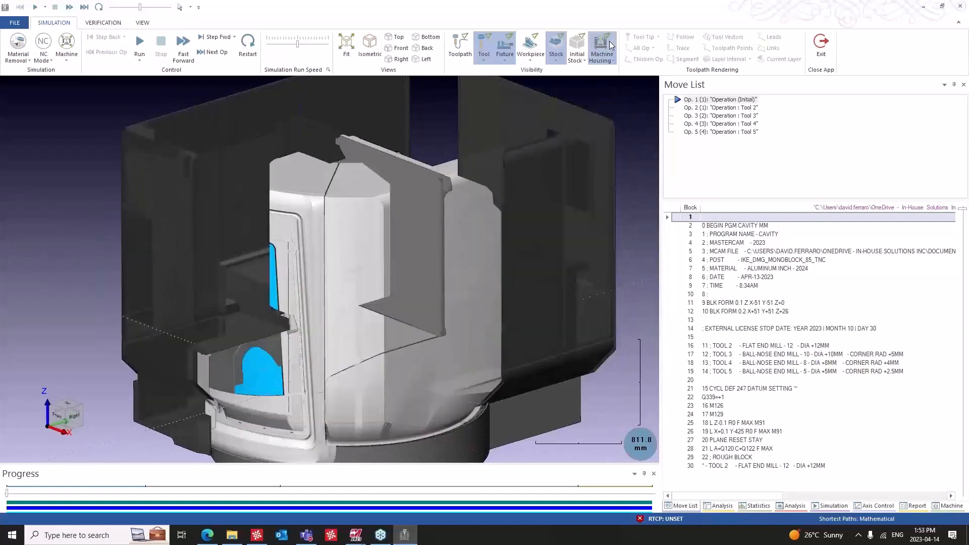
scroll(289, 326, up, 3)
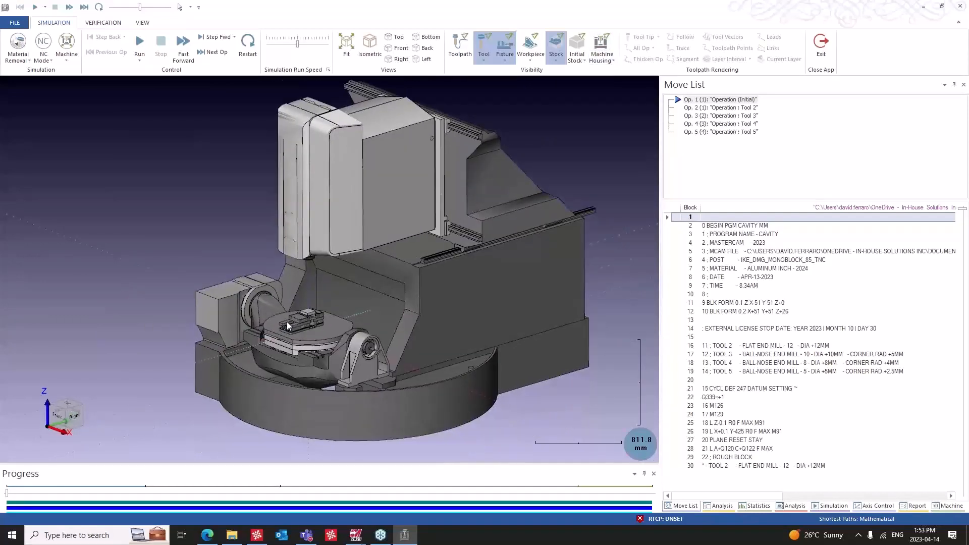
scroll(289, 325, up, 3)
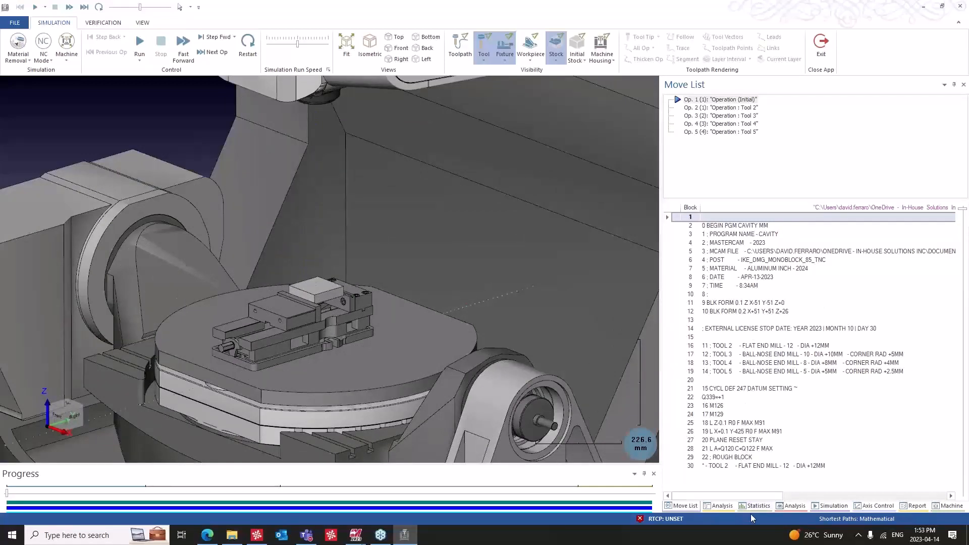
Set the stock analysis colour scheme to Tool number and return to the move list.
click(791, 505)
click(696, 102)
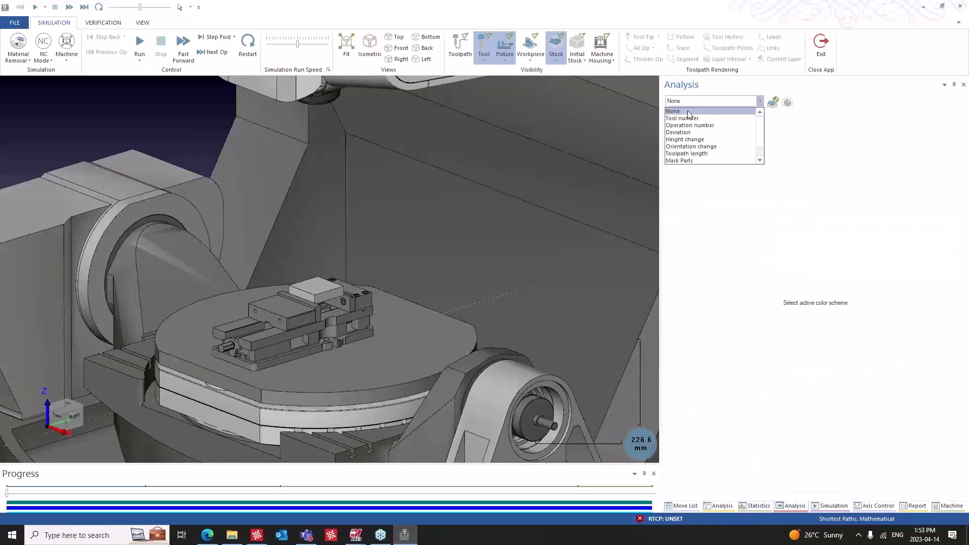
click(696, 110)
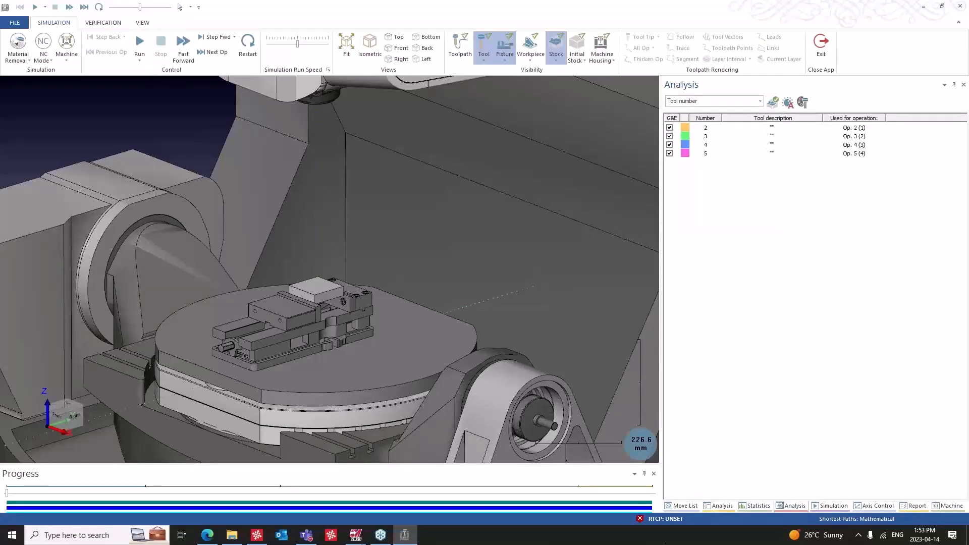
click(681, 506)
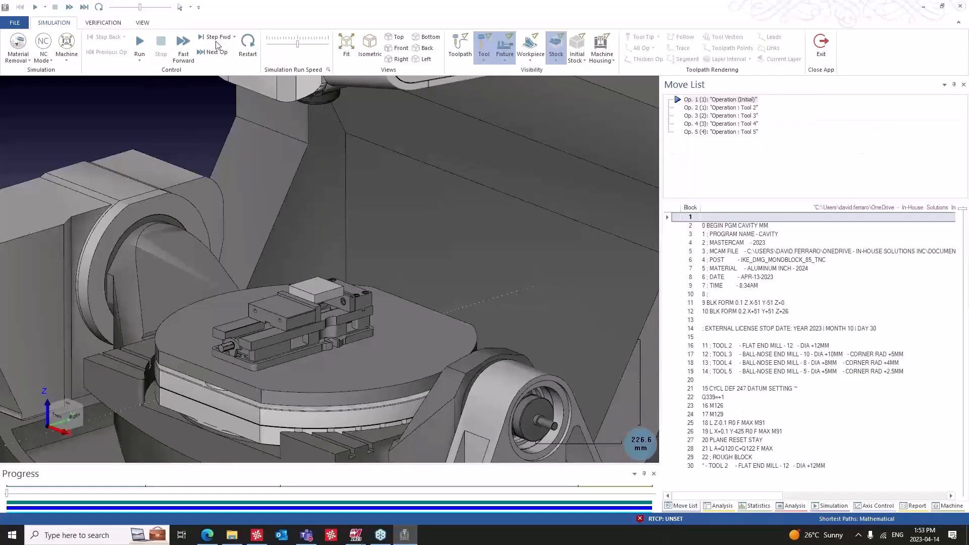
Run the CAVITY simulation at reduced speed and raise the run speed in stages past the midpoint.
click(284, 44)
click(146, 39)
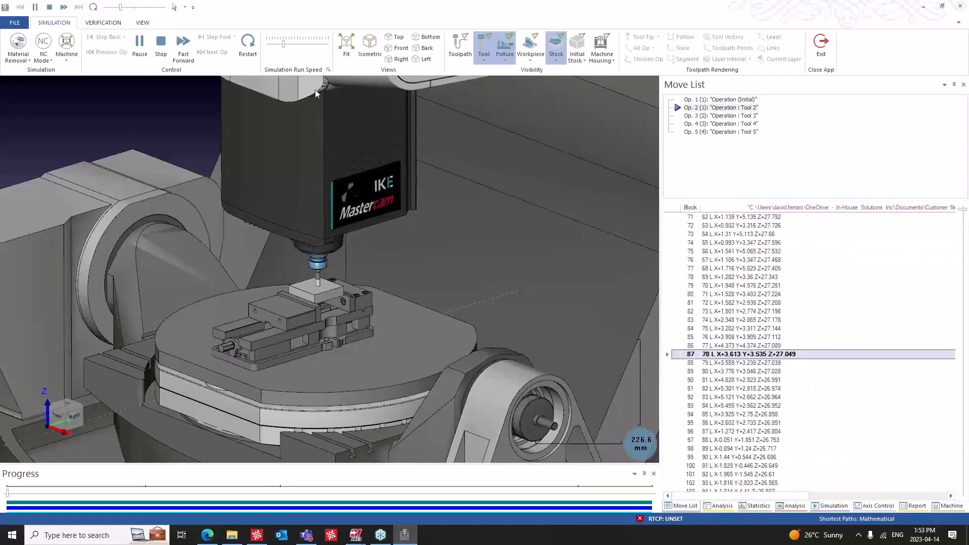
click(295, 44)
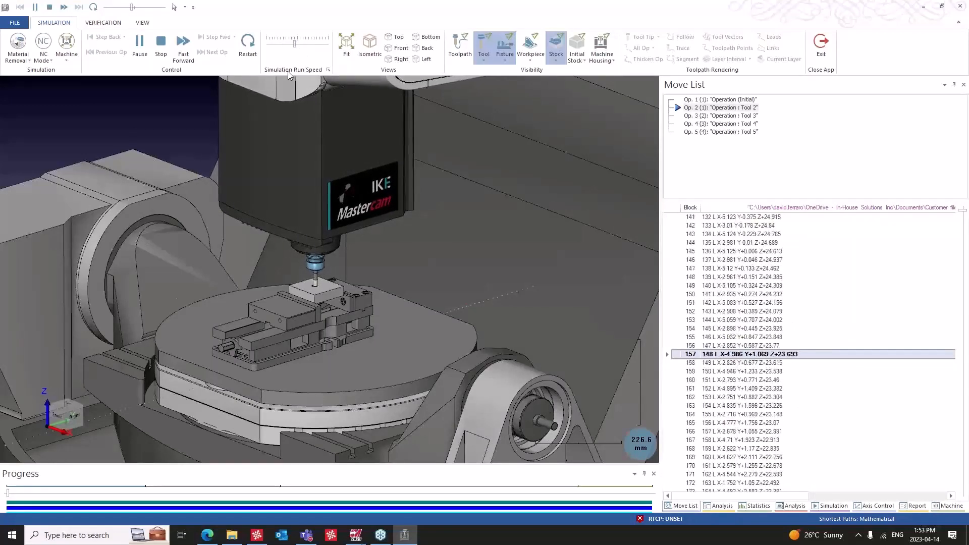
click(309, 45)
Examine the pocket roughing with Tool 2 up close and raise the simulation run speed to maximum.
scroll(331, 310, up, 4)
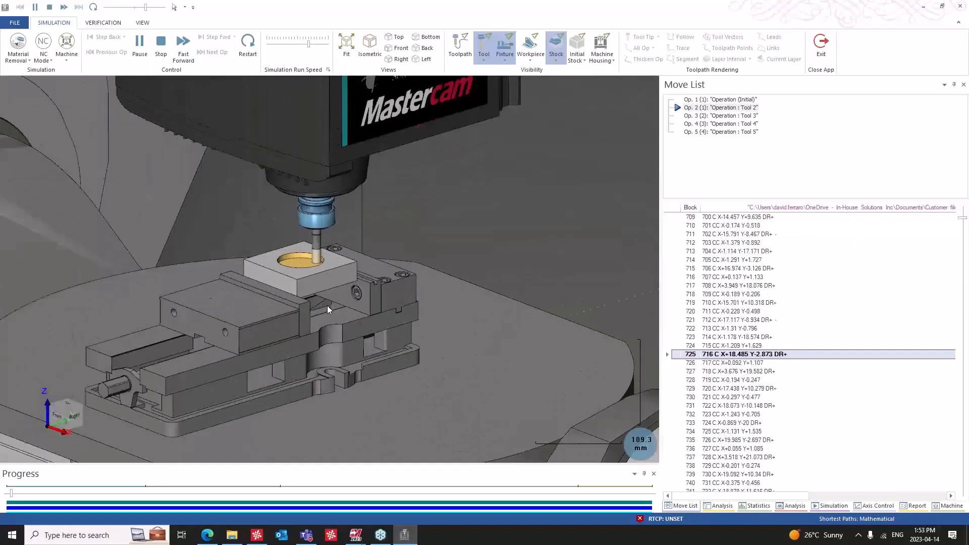
scroll(326, 303, down, 3)
scroll(325, 301, up, 6)
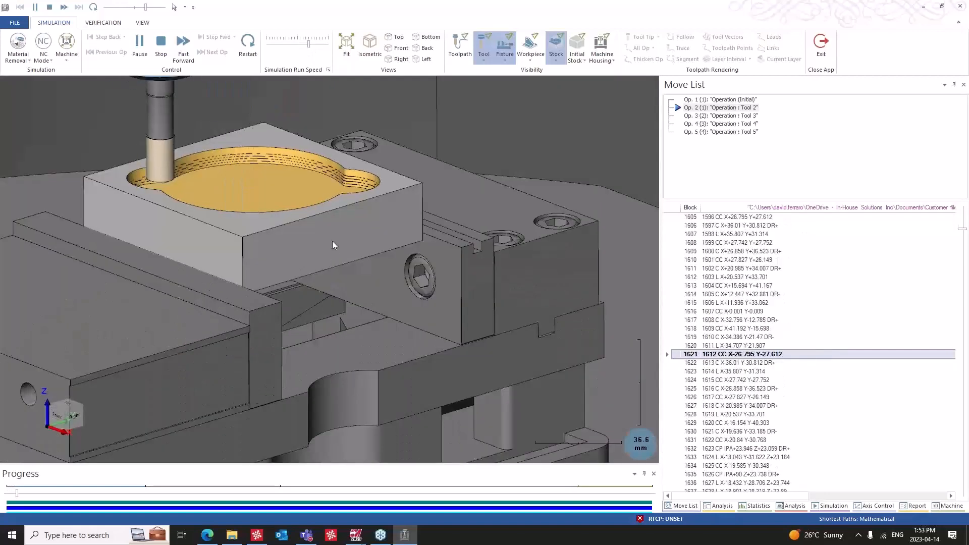
scroll(332, 290, up, 5)
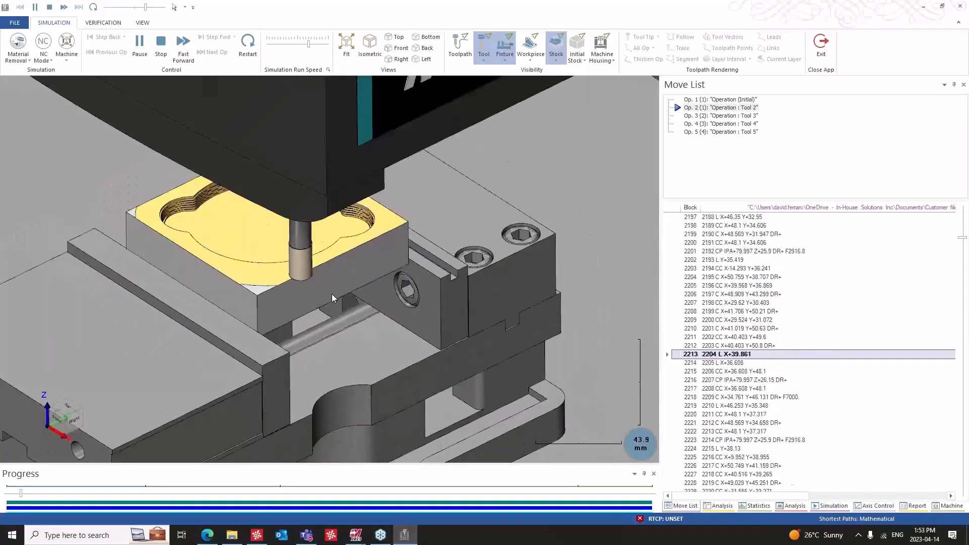
scroll(332, 294, down, 3)
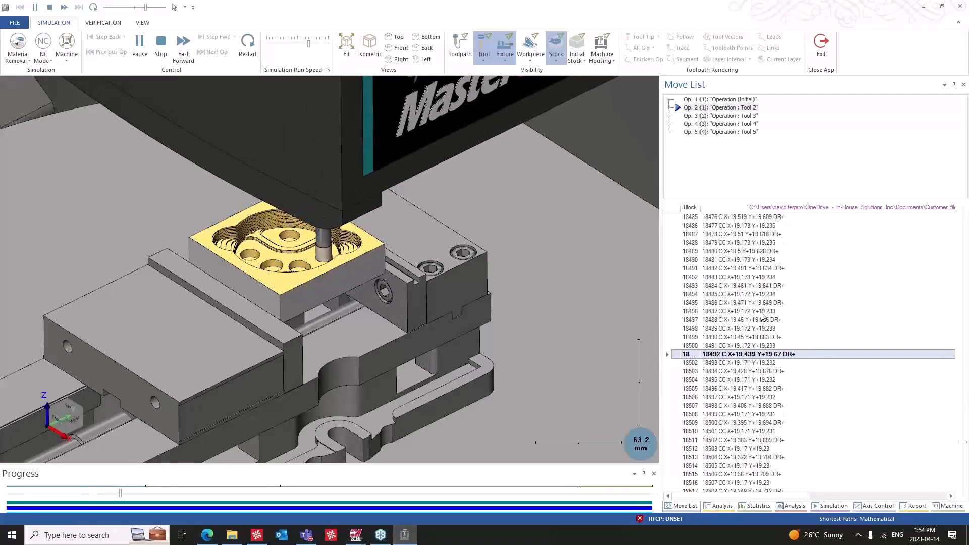
drag(308, 44, 326, 49)
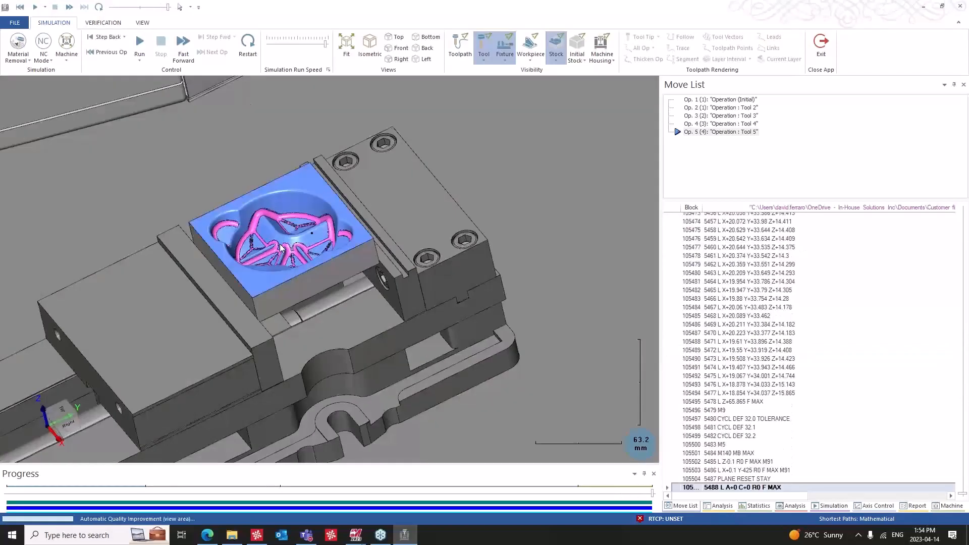
Examine the machined cavity surfaces coloured by tool, along with the part's place on the machine table.
middle_drag(280, 248, 296, 244)
scroll(321, 235, down, 10)
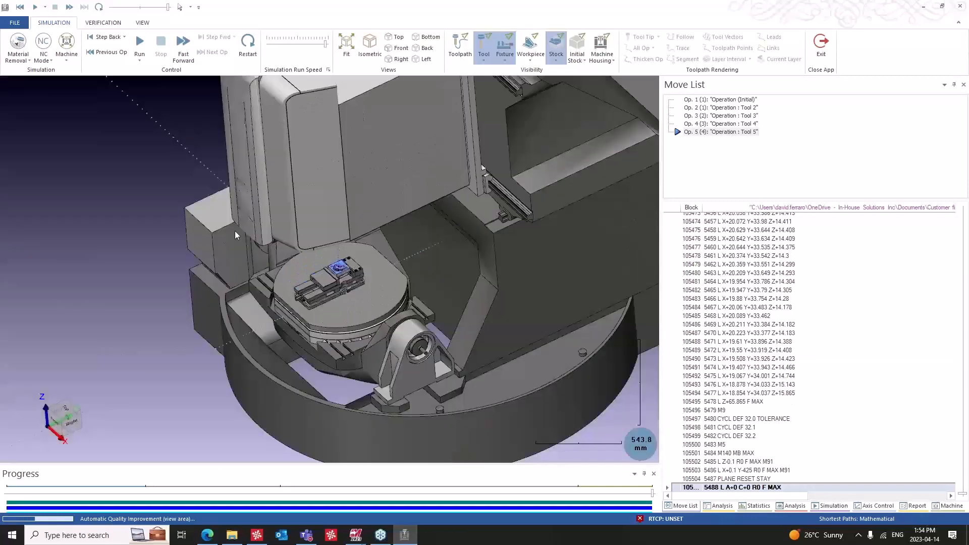
middle_drag(234, 235, 204, 239)
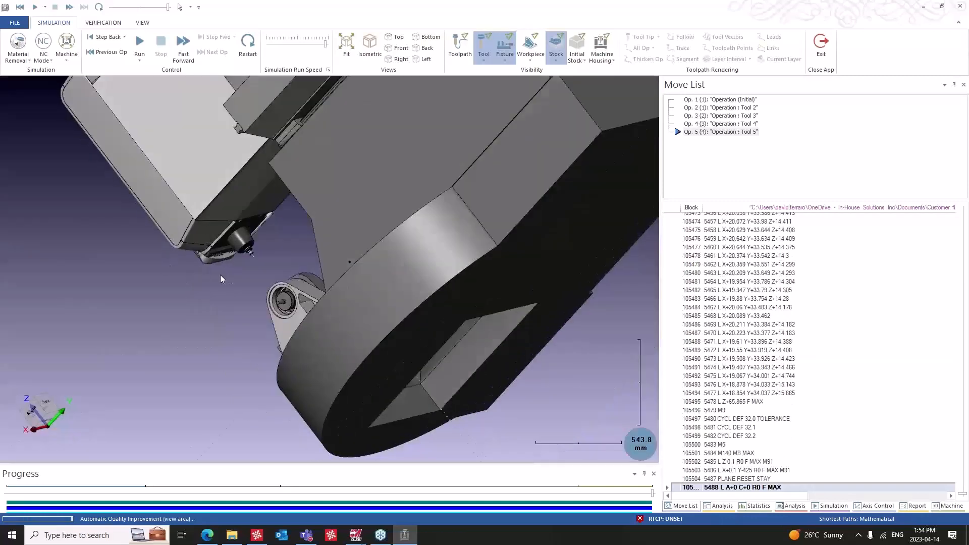
middle_drag(220, 274, 334, 266)
scroll(343, 268, down, 5)
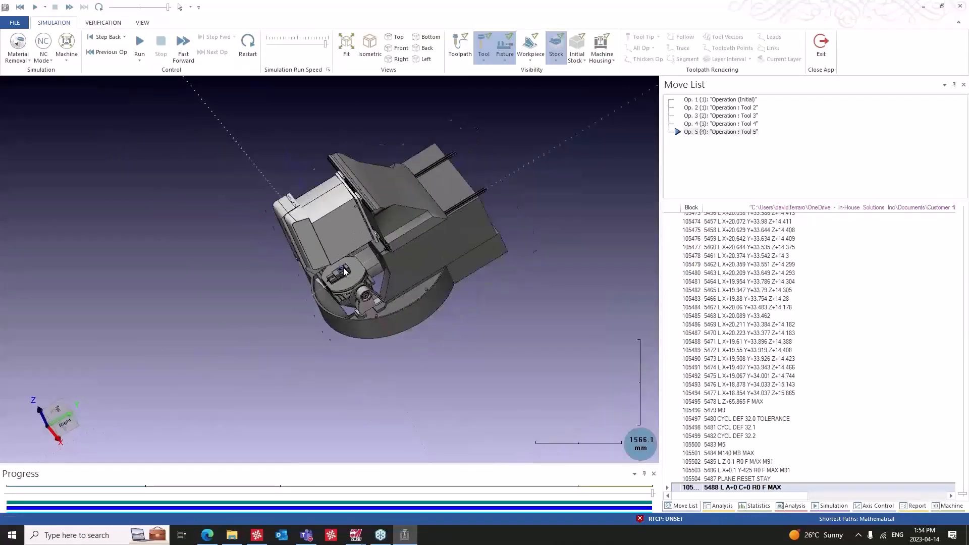
scroll(343, 270, up, 20)
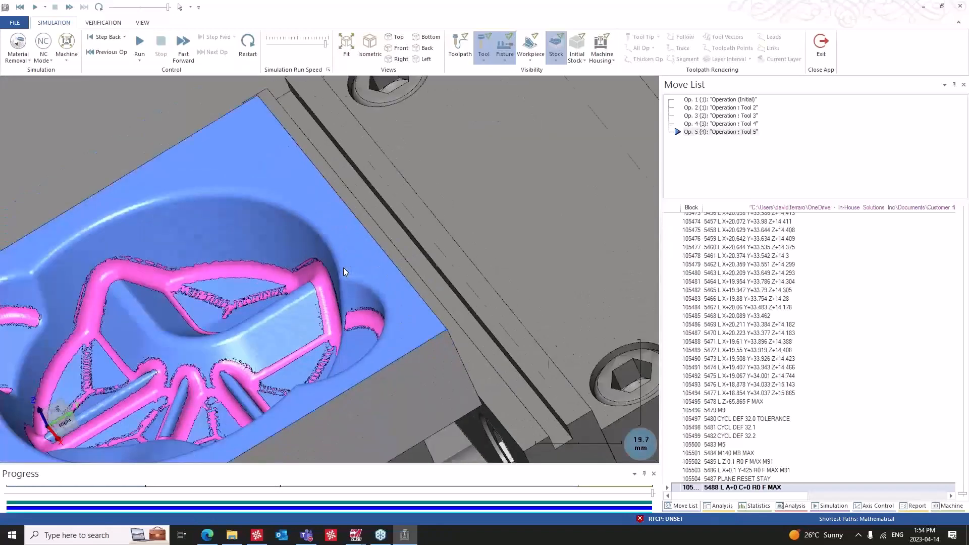
scroll(343, 272, down, 1)
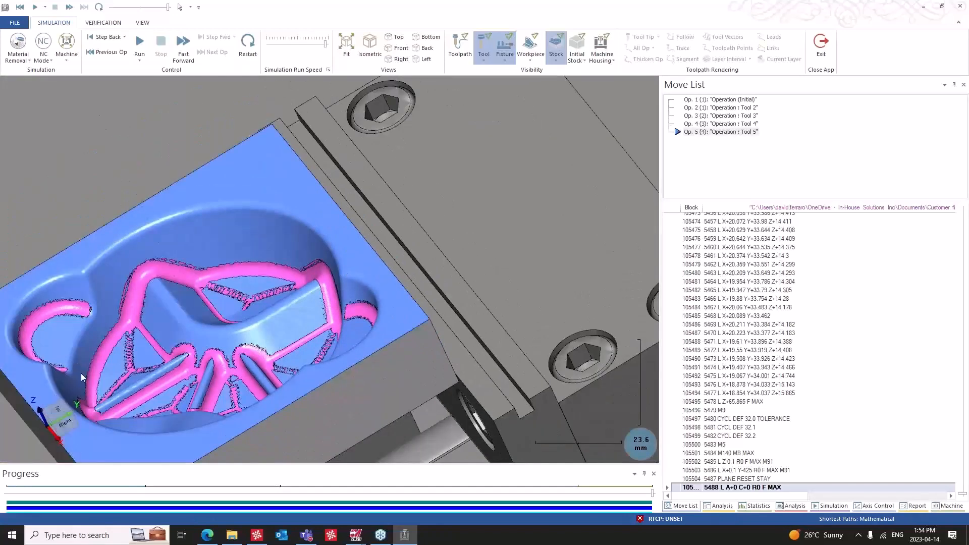
mouse_move(371, 249)
middle_down()
mouse_move(321, 232)
mouse_move(250, 258)
mouse_move(357, 252)
middle_up()
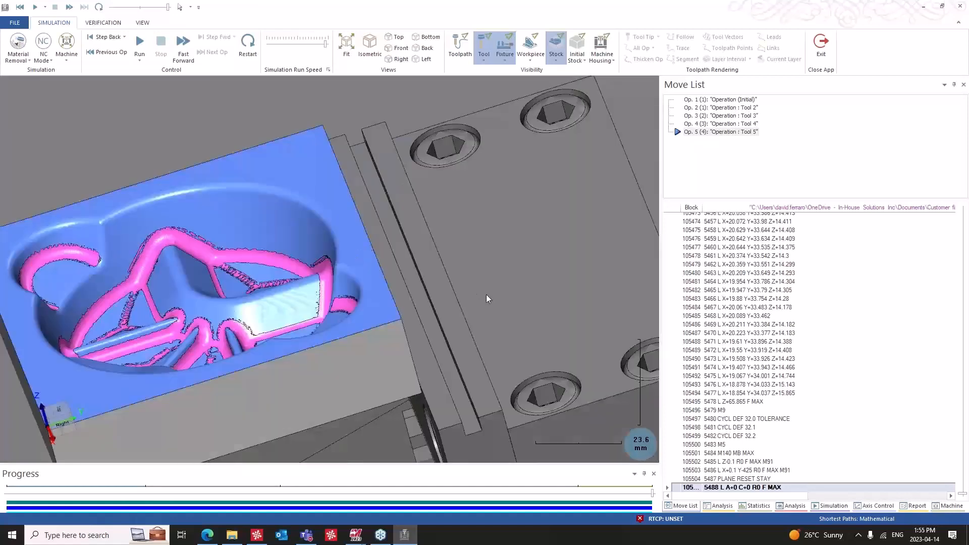
scroll(381, 285, down, 12)
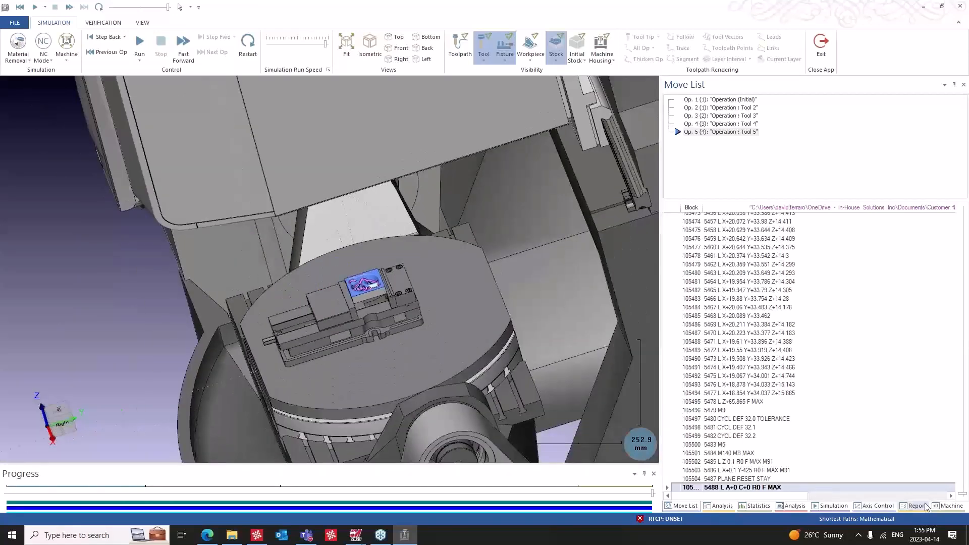
Review the DMG_MONOBLOCK_85 component tree against the machine model, and return to the move list and finished cavity.
click(943, 505)
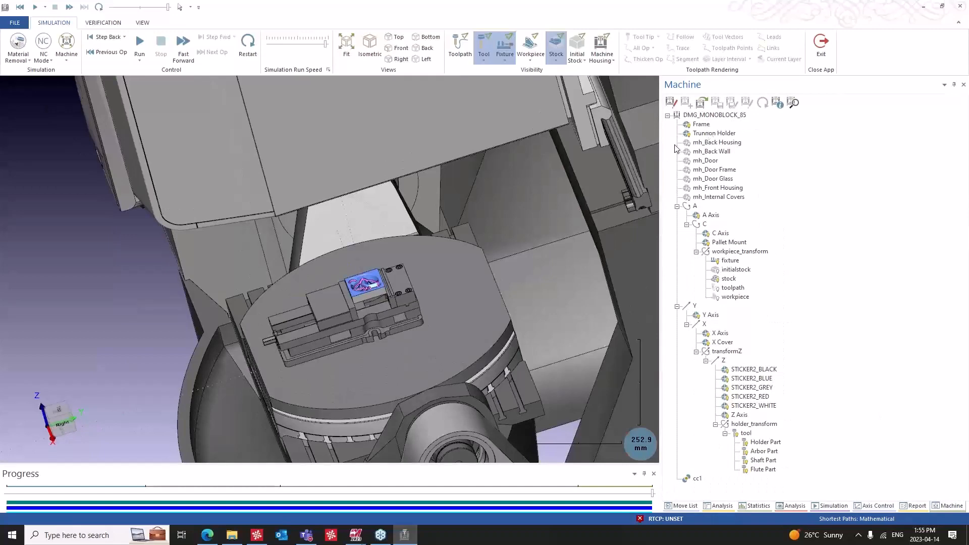
middle_drag(483, 176, 240, 200)
scroll(320, 234, down, 3)
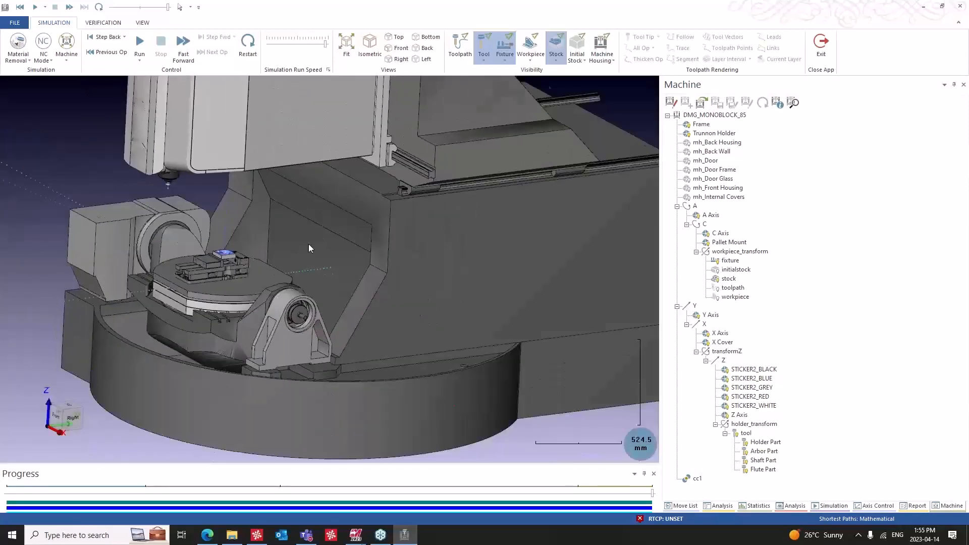
middle_drag(308, 244, 317, 245)
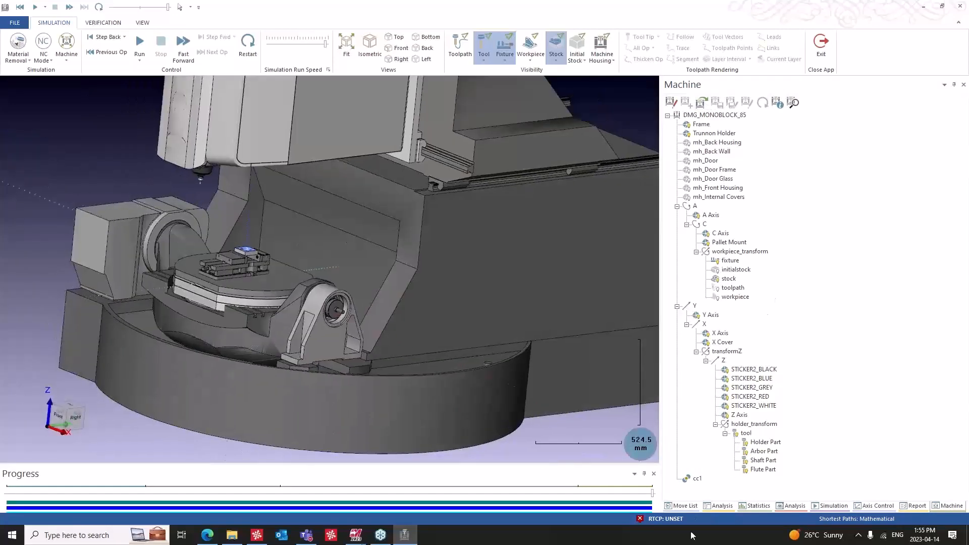
click(681, 509)
scroll(250, 252, up, 10)
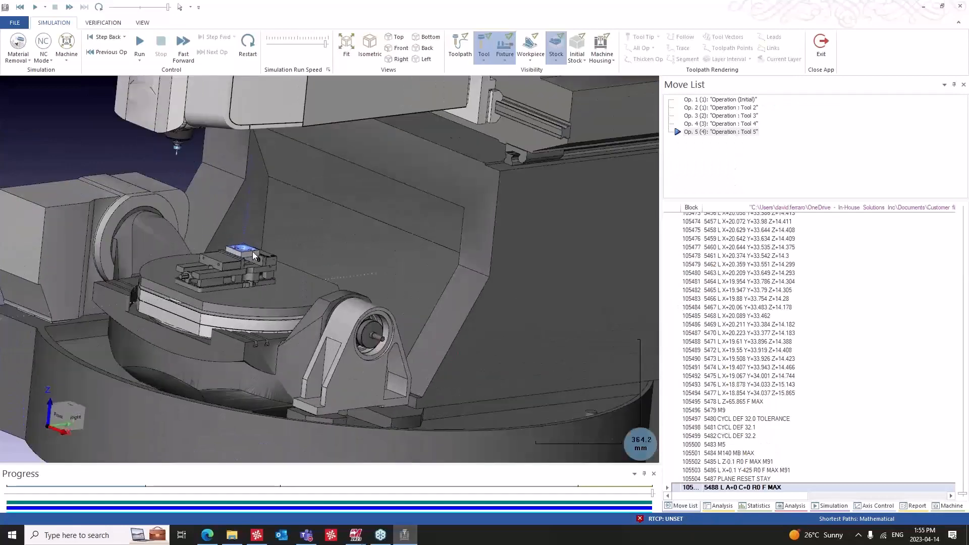
middle_drag(244, 255, 419, 304)
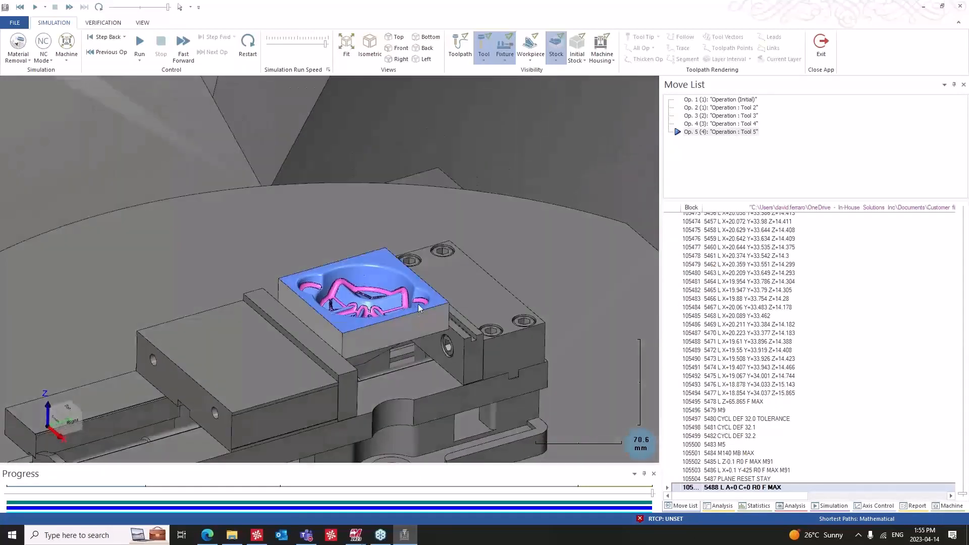
Colour the machined cavity by Deviation from the target part and examine it in an isometric view.
click(791, 506)
click(733, 101)
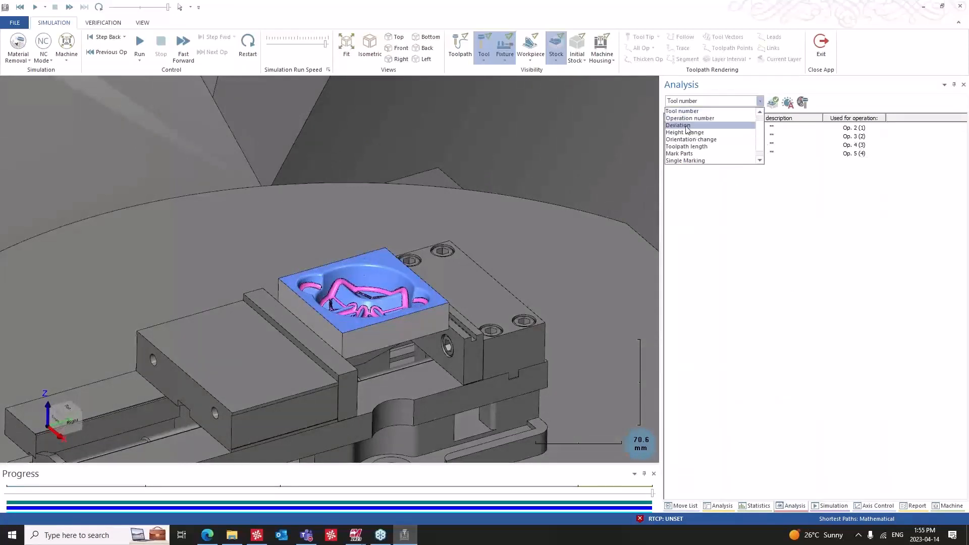
click(687, 126)
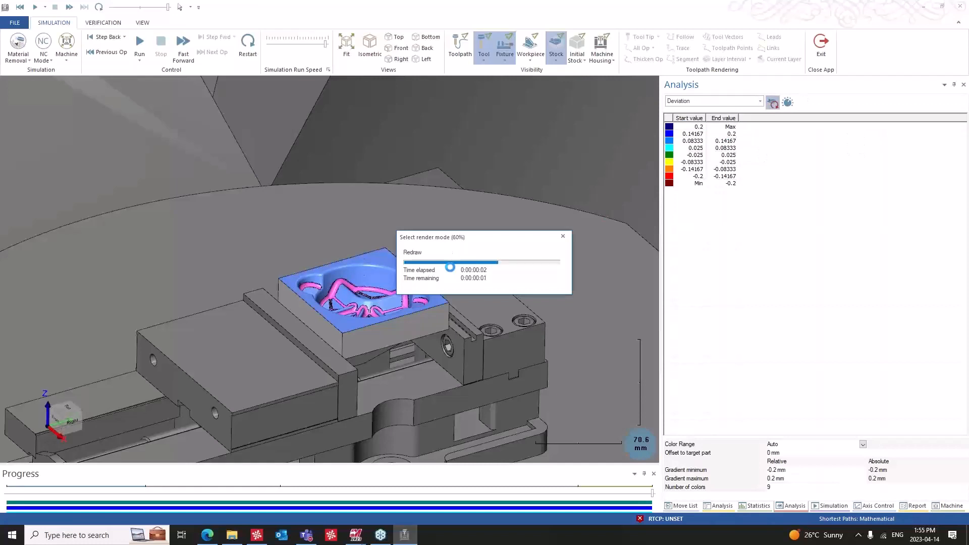
middle_drag(414, 307, 421, 304)
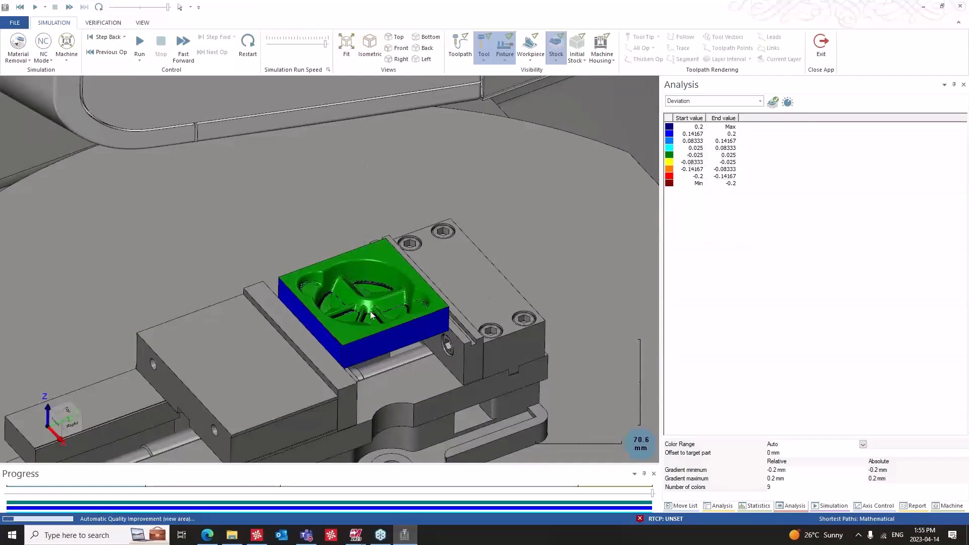
click(705, 166)
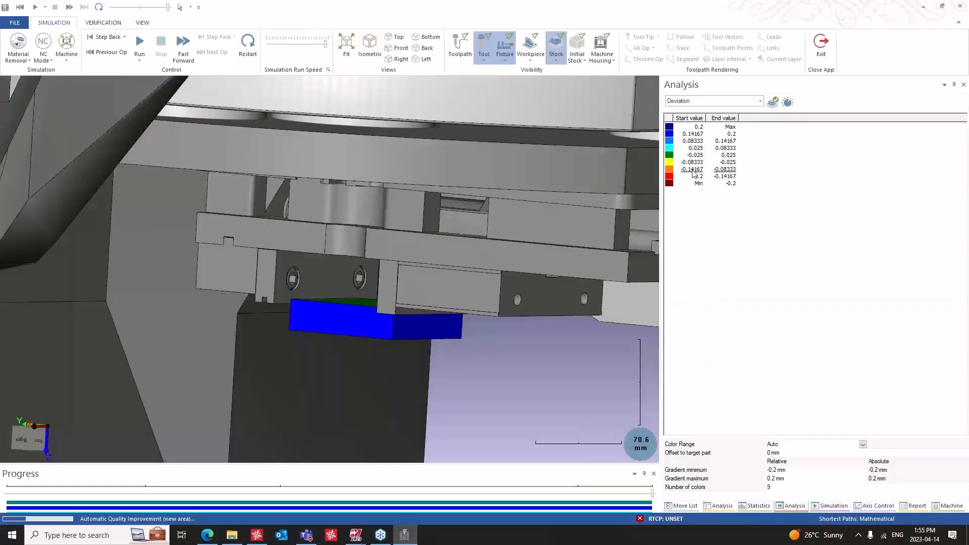
click(346, 45)
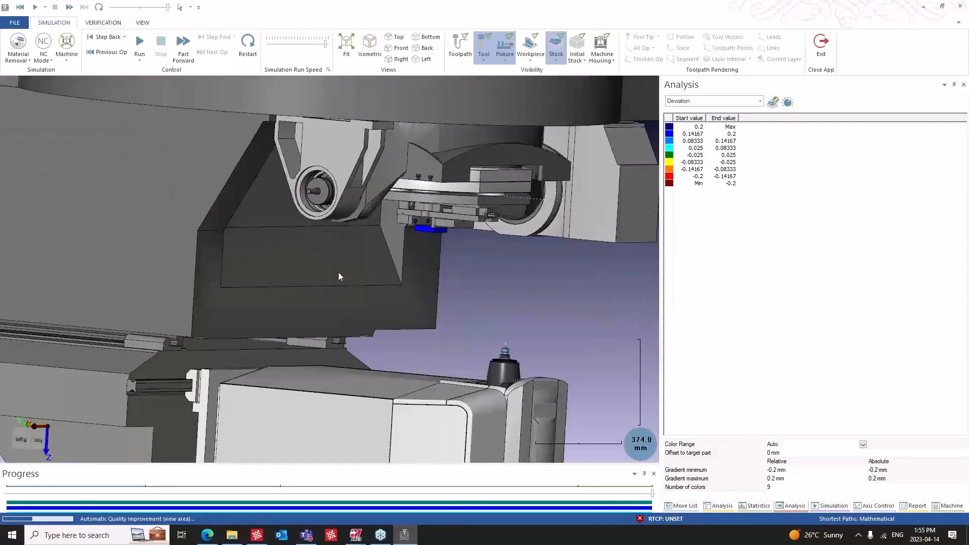
click(370, 44)
scroll(226, 386, up, 10)
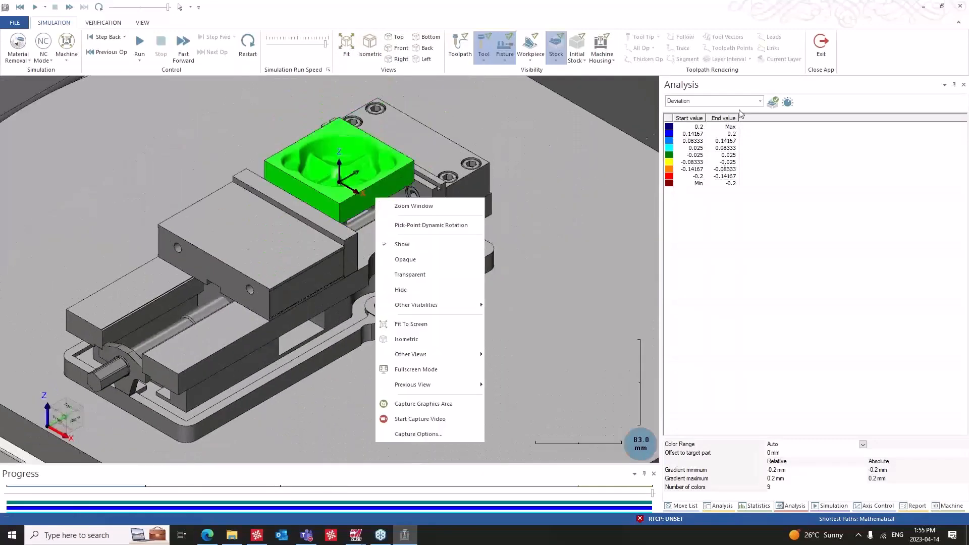
Change the stock analysis to Gouge and Excess and examine the part in the vise.
click(732, 102)
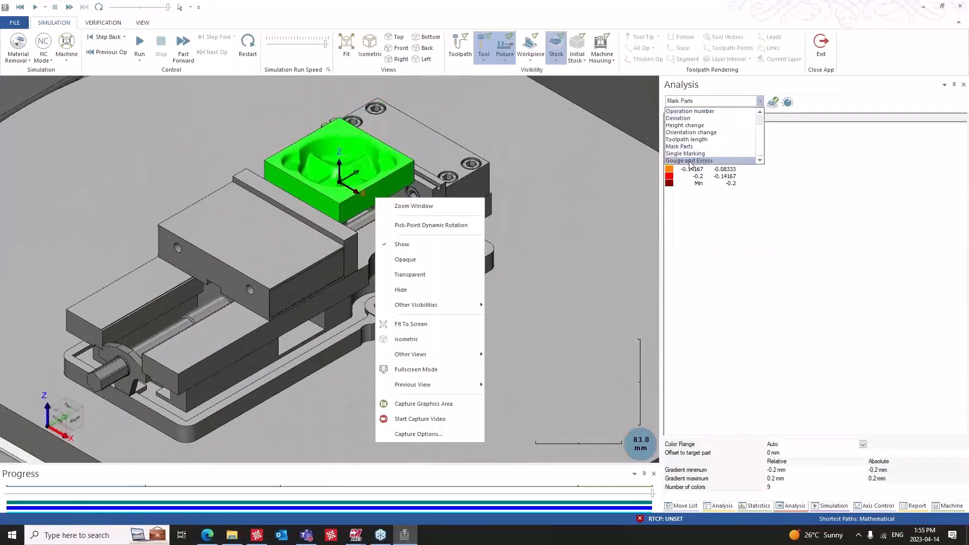
click(701, 161)
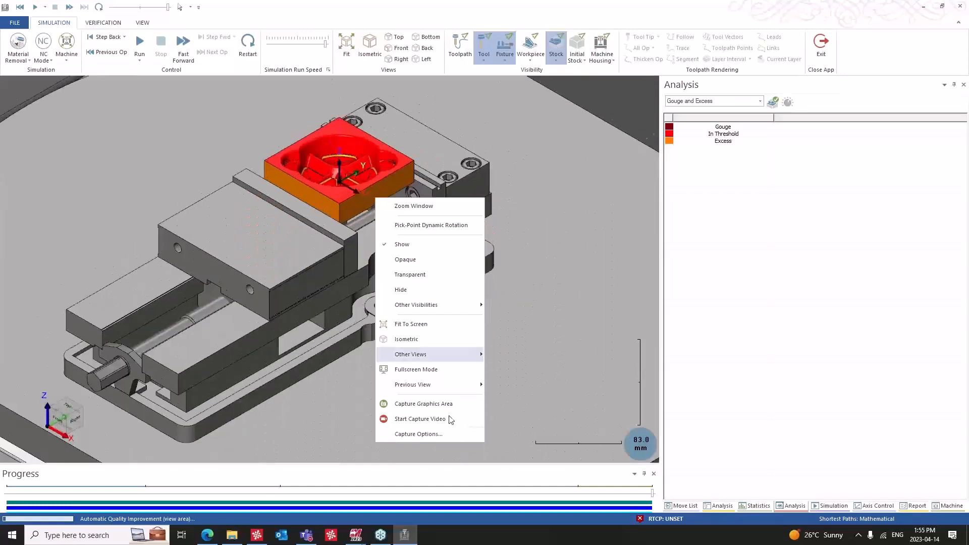
click(441, 320)
scroll(354, 146, down, 8)
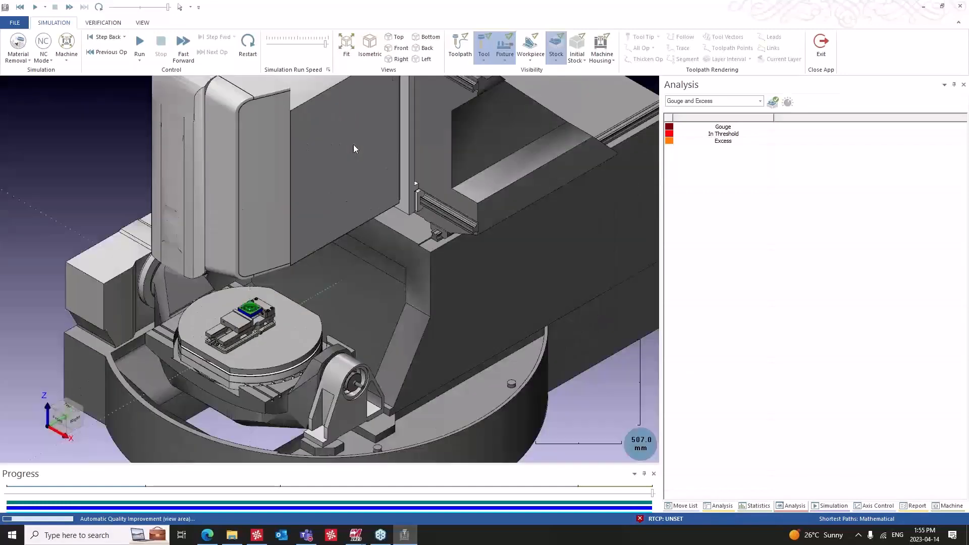
scroll(273, 287, up, 4)
scroll(218, 374, up, 5)
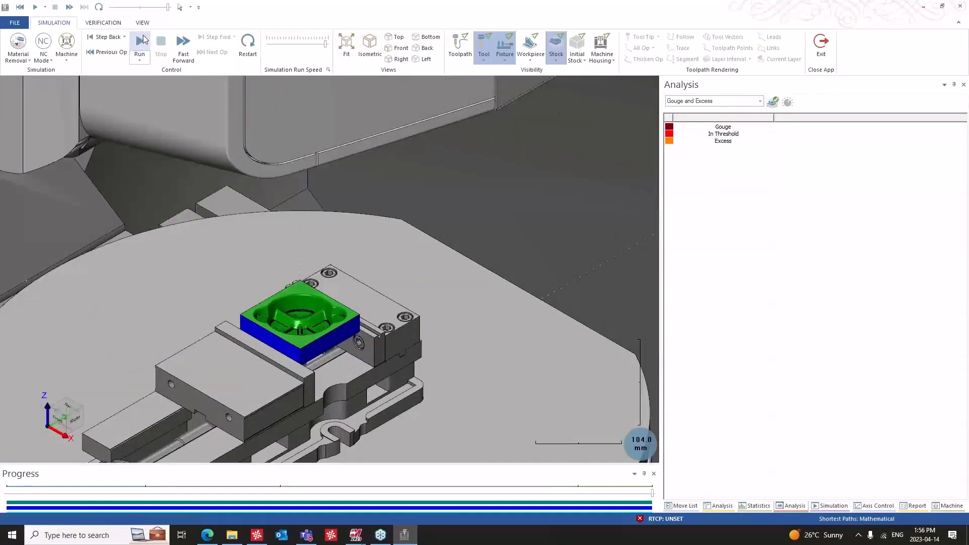
Generate the Gouge & Excess Report, show the gouge callouts on the part, and inspect them up close.
click(103, 23)
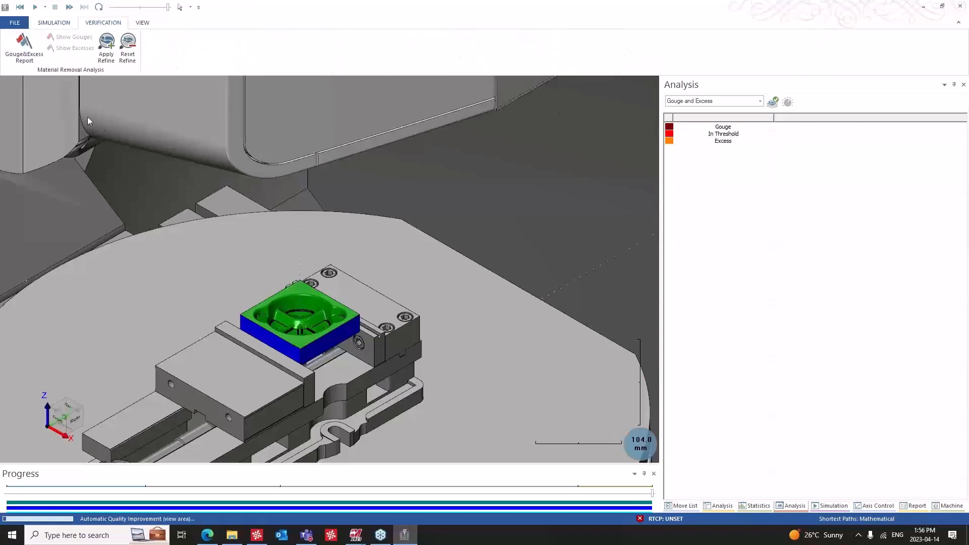
click(31, 55)
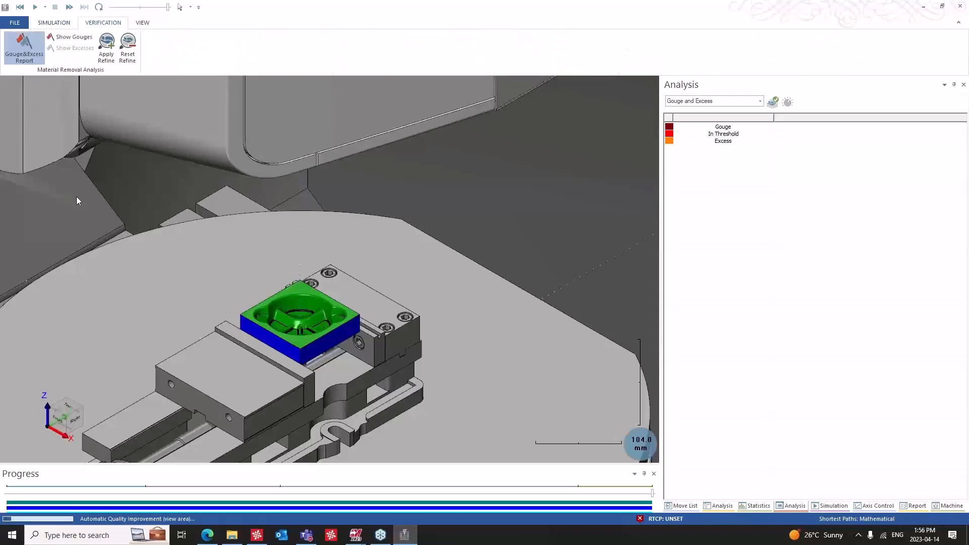
scroll(284, 330, up, 4)
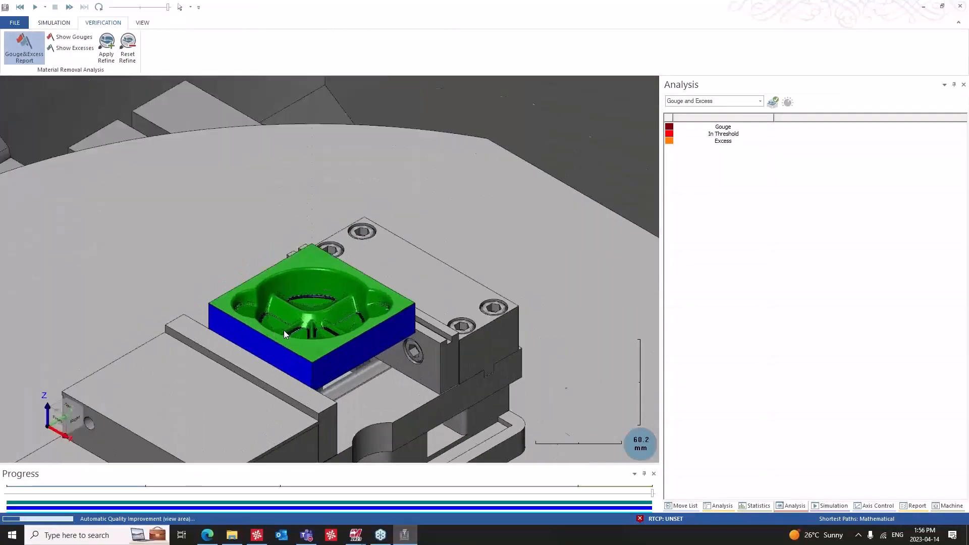
click(73, 37)
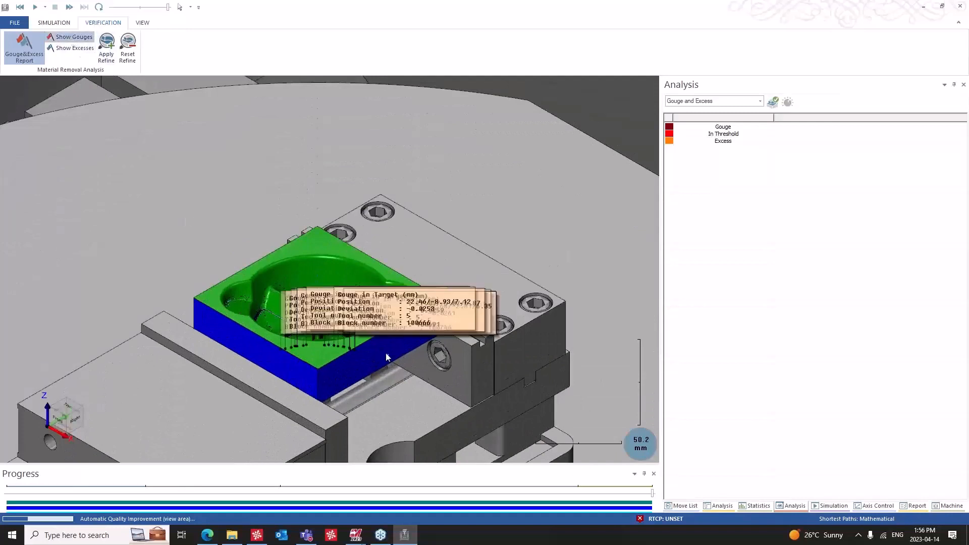
scroll(424, 314, up, 10)
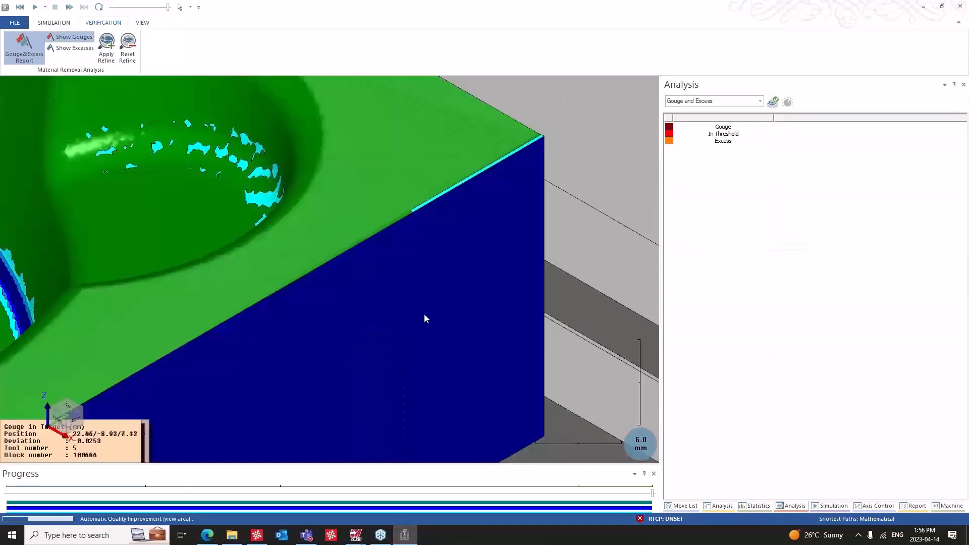
middle_drag(195, 346, 456, 219)
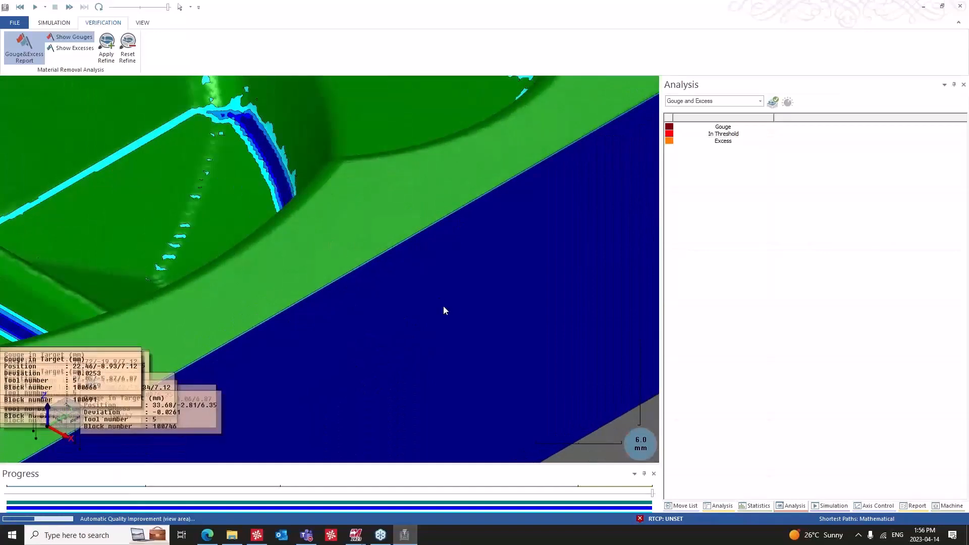
scroll(443, 306, down, 8)
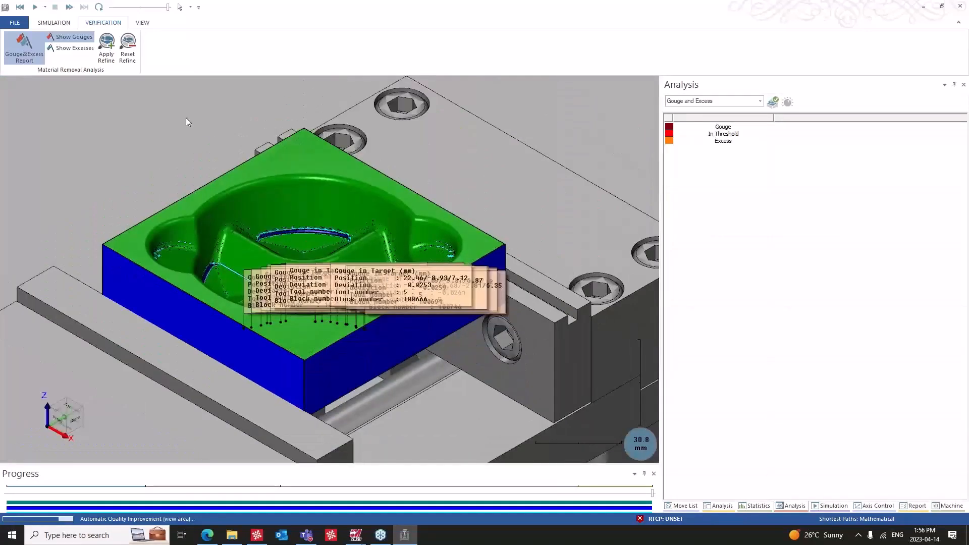
Hide the gouge callouts and refine the stock display around the curved edge of the cavity floor.
click(24, 44)
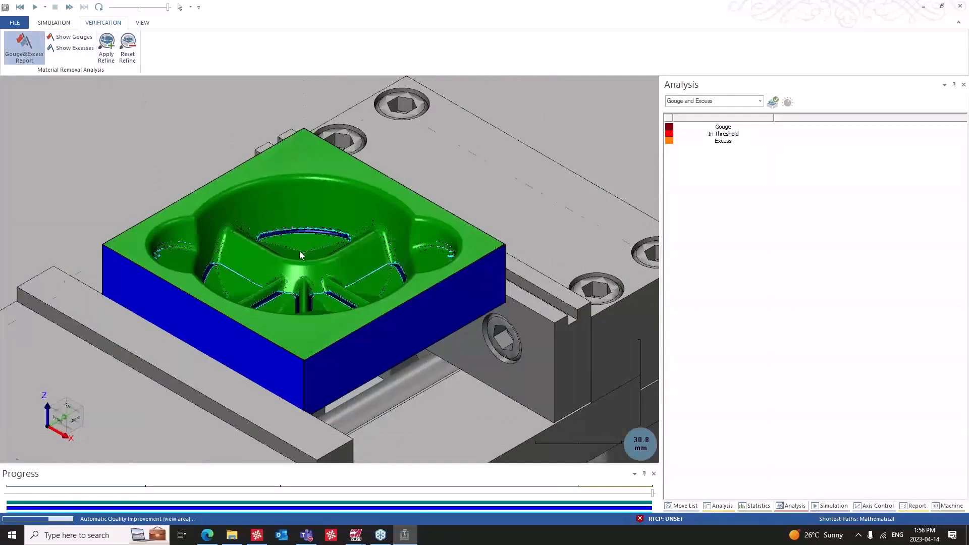
scroll(298, 254, up, 4)
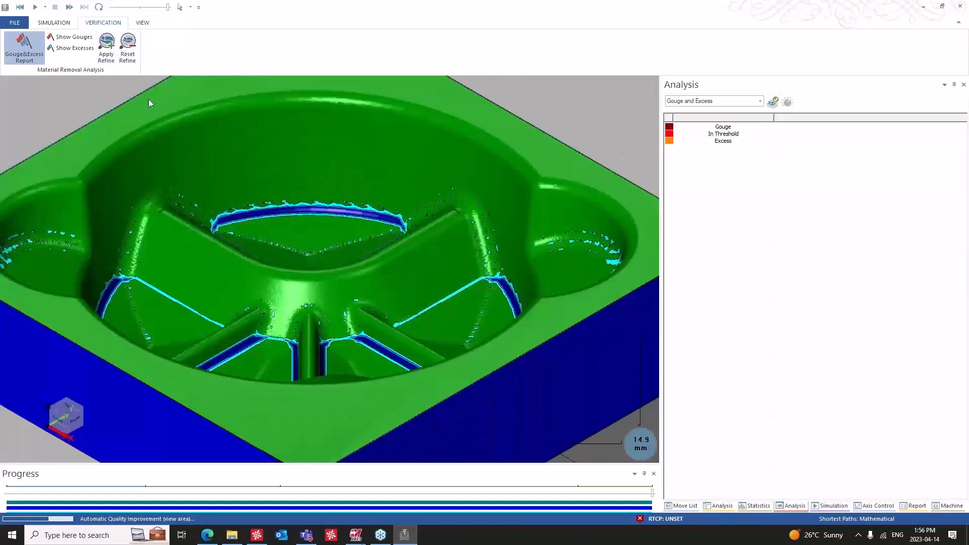
scroll(254, 189, up, 5)
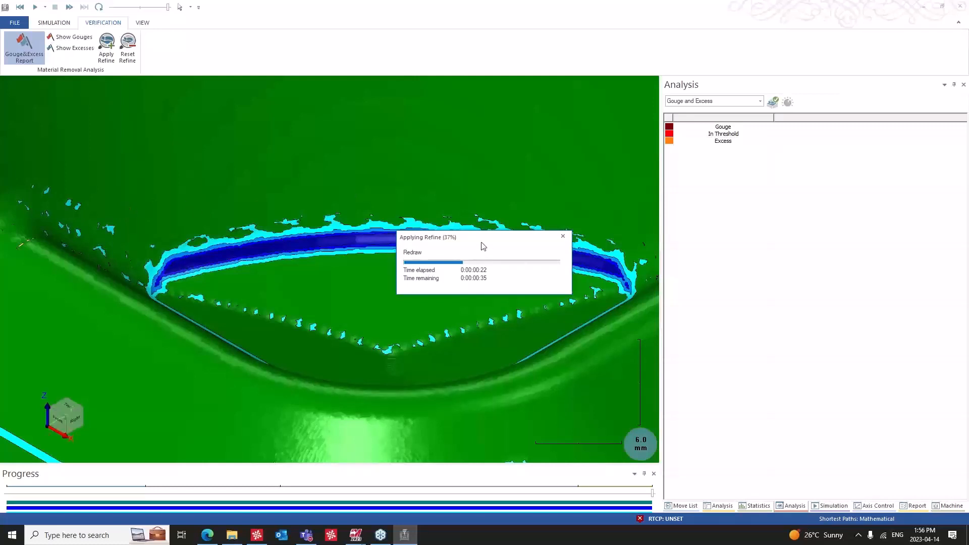
drag(472, 236, 465, 231)
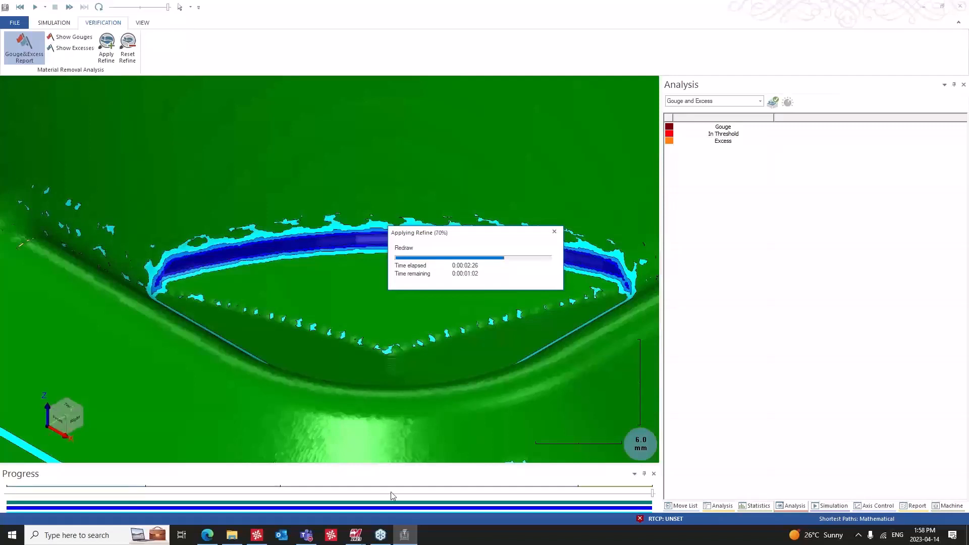
Switch to the Wankel Assembly file in Mastercam, display it in wireframe, and open the IMSce setup.
mouse_move(356, 535)
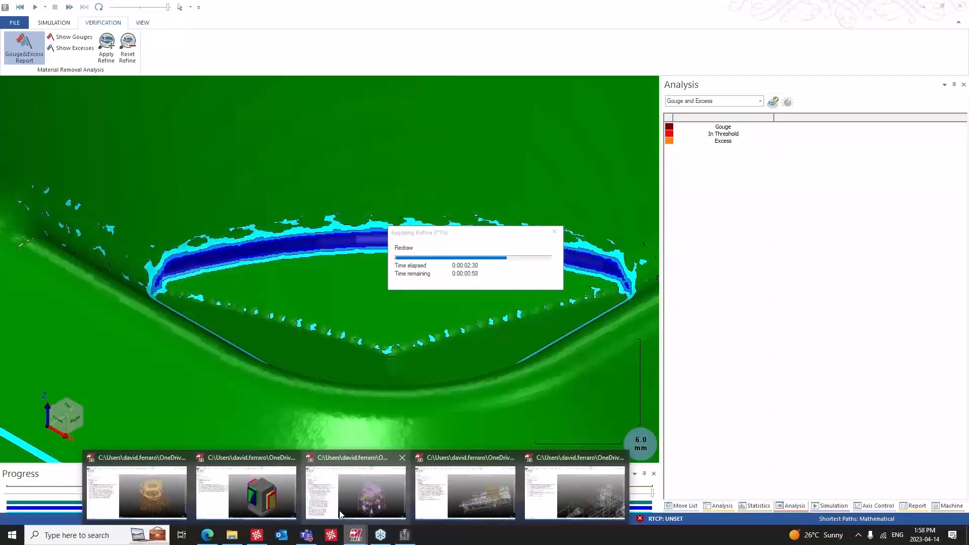
click(159, 486)
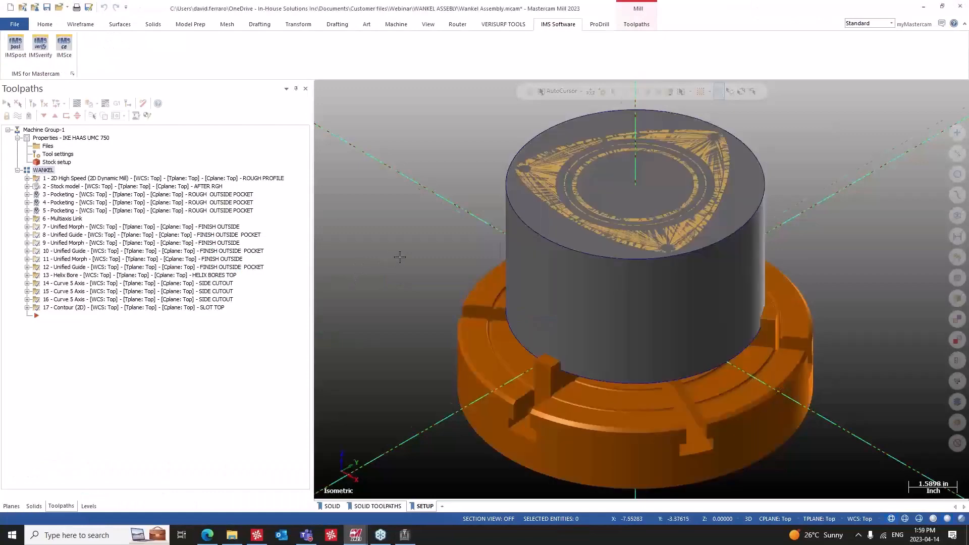
scroll(400, 257, down, 1)
key(alt+s)
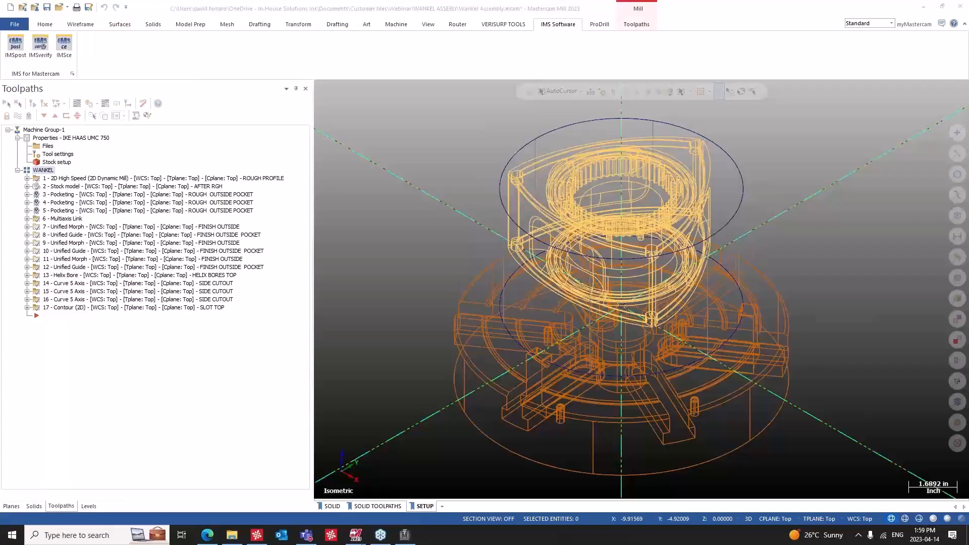
click(402, 189)
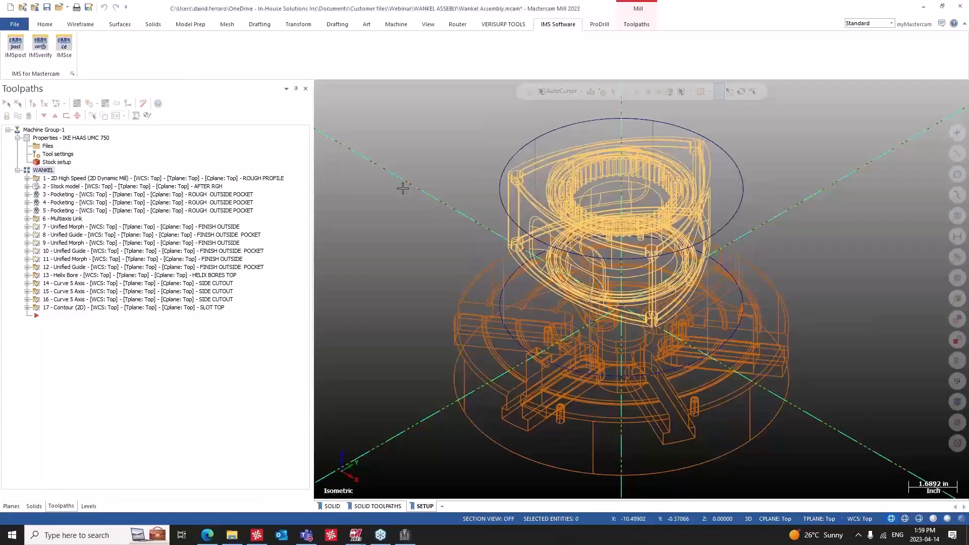
click(63, 45)
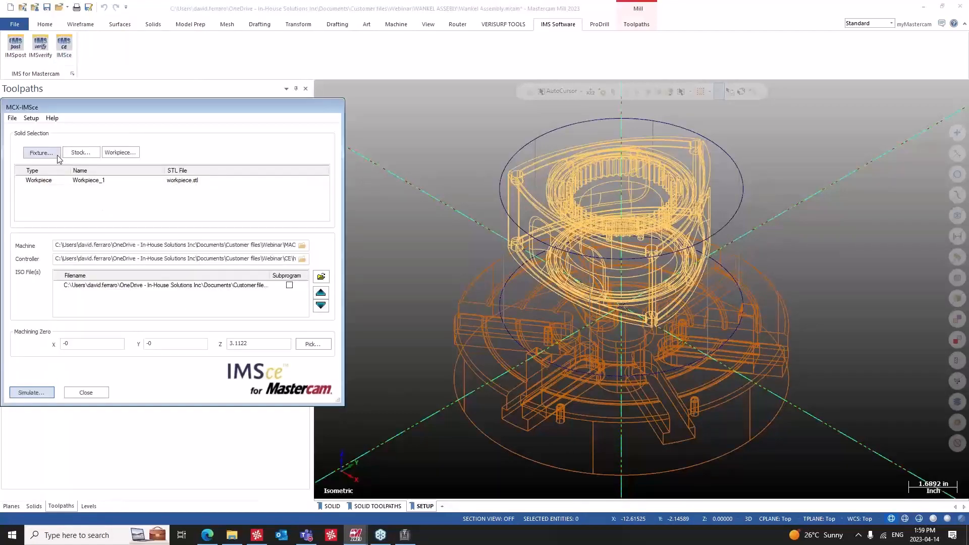
Assign all entities on level 100 Chuck as the IMSce fixture.
click(44, 186)
click(42, 152)
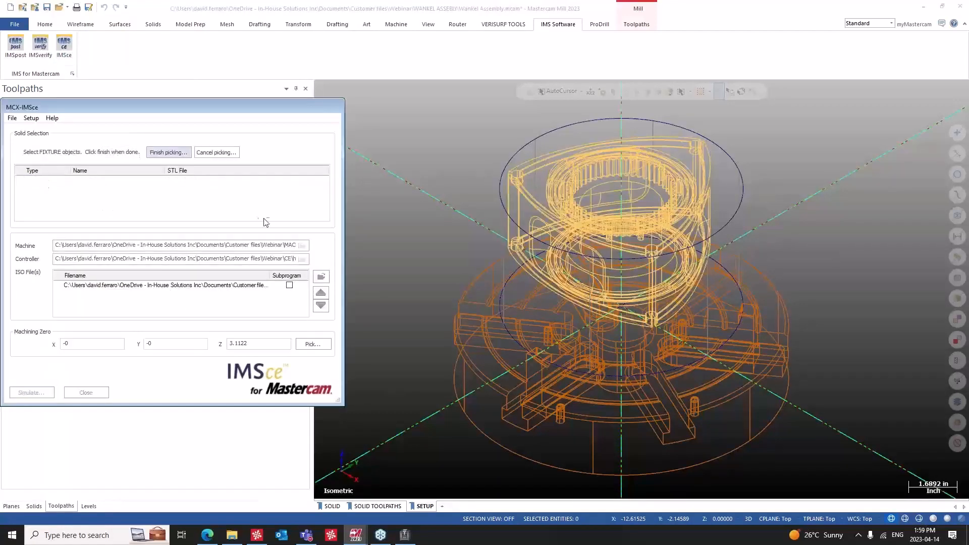
click(954, 405)
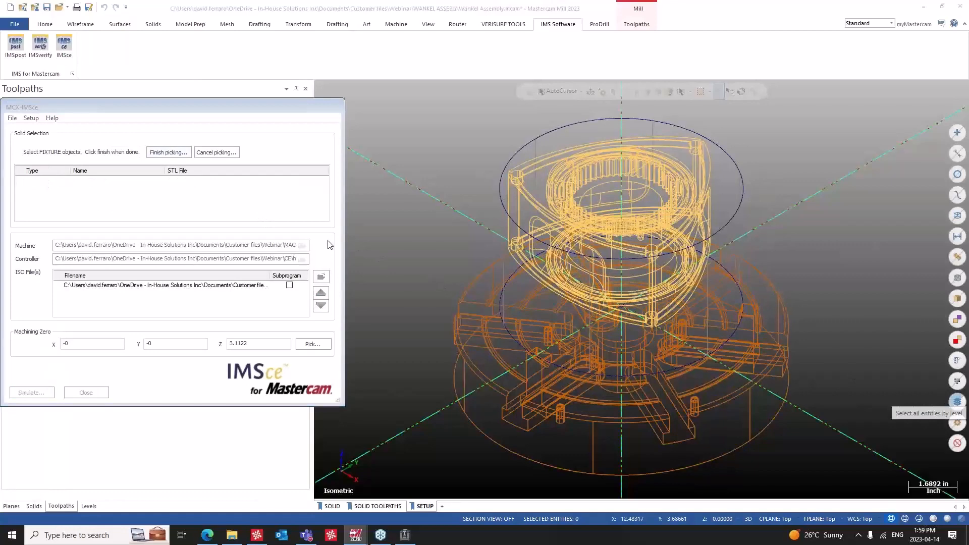
click(274, 259)
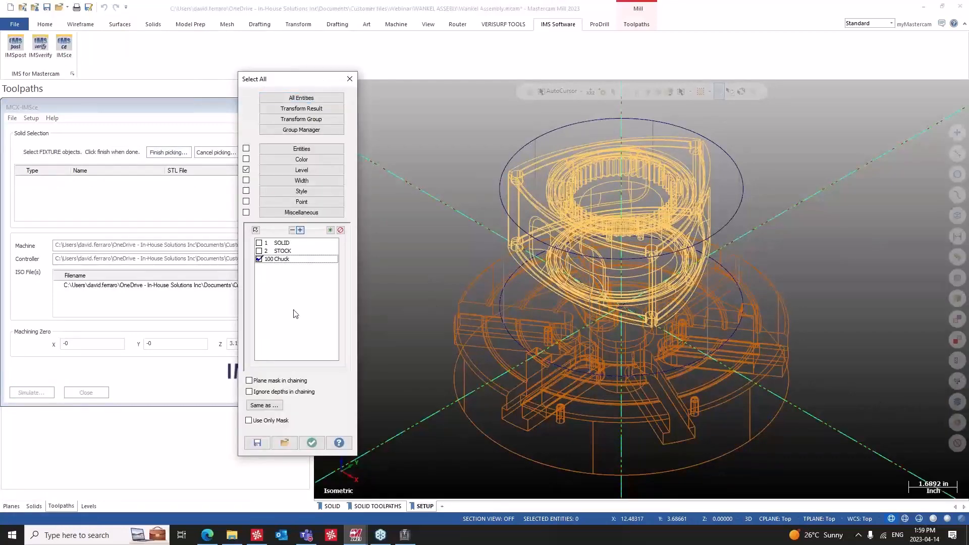
click(313, 443)
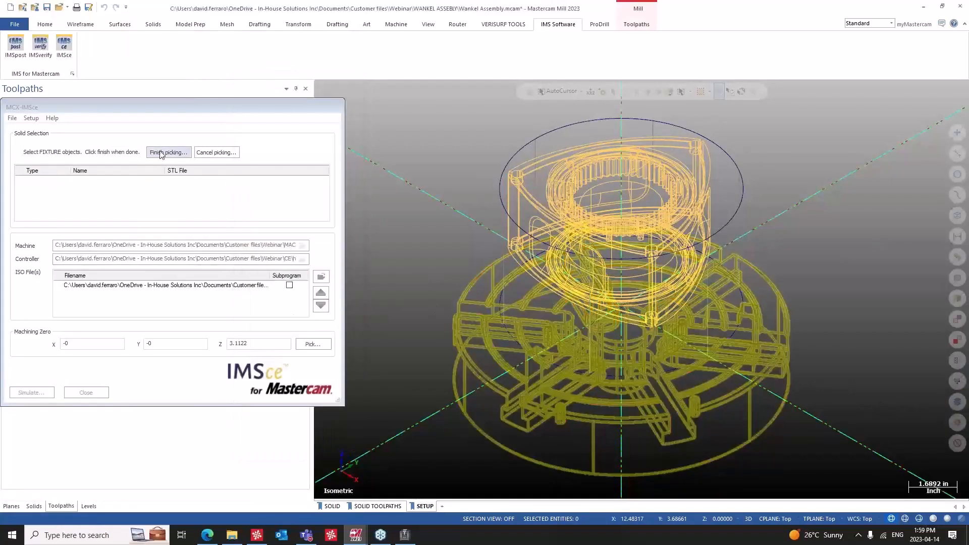
click(168, 152)
Assign the cylindrical block as stock and the Wankel rotor solid as workpiece, and launch the IMSce simulation.
click(537, 143)
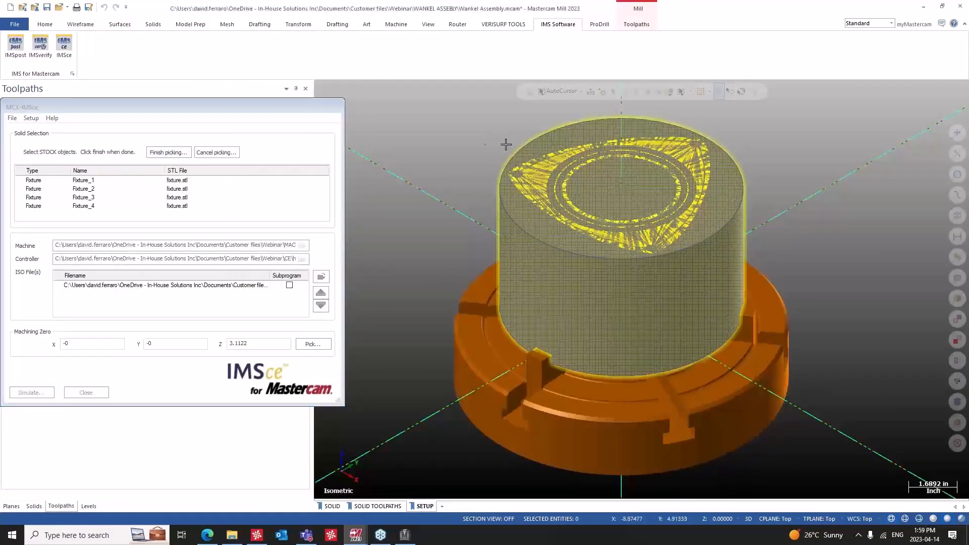
click(172, 152)
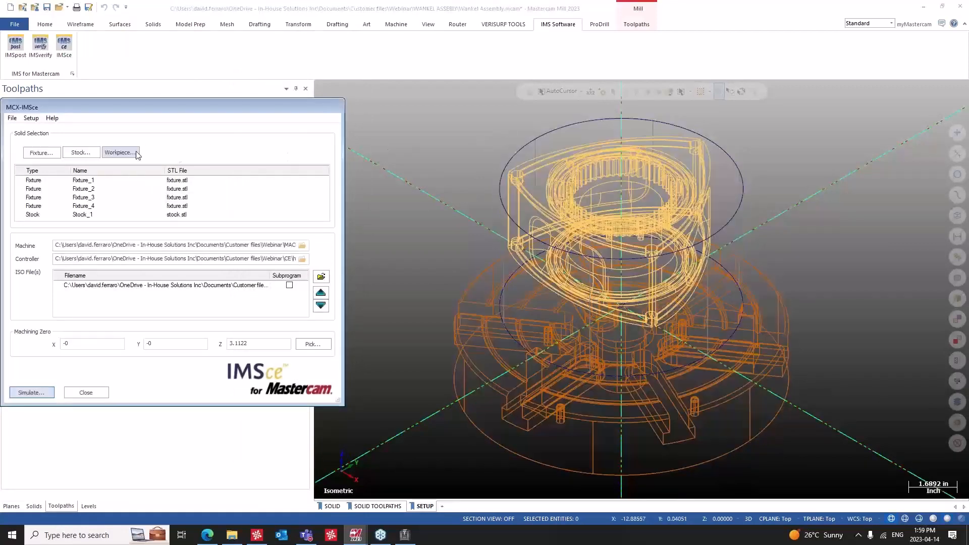
click(557, 151)
click(171, 153)
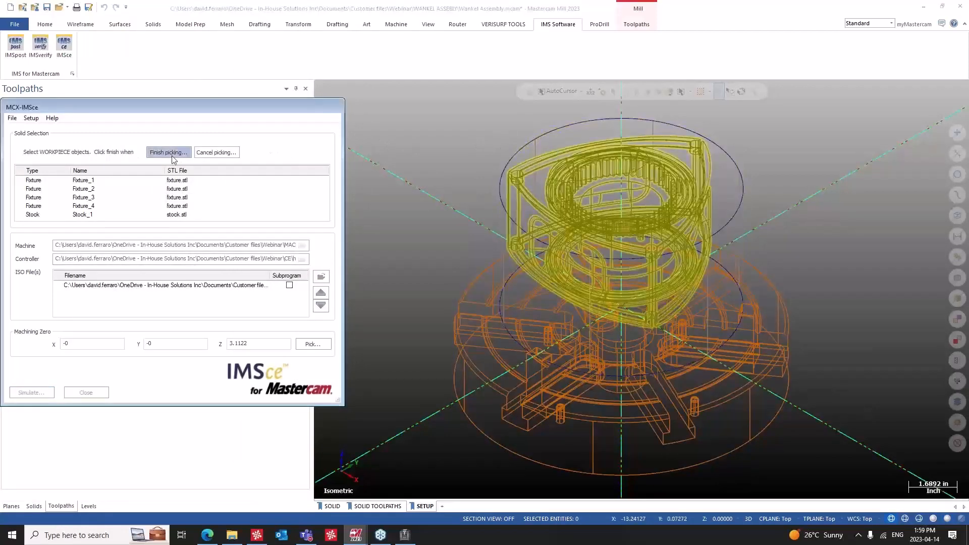
click(44, 392)
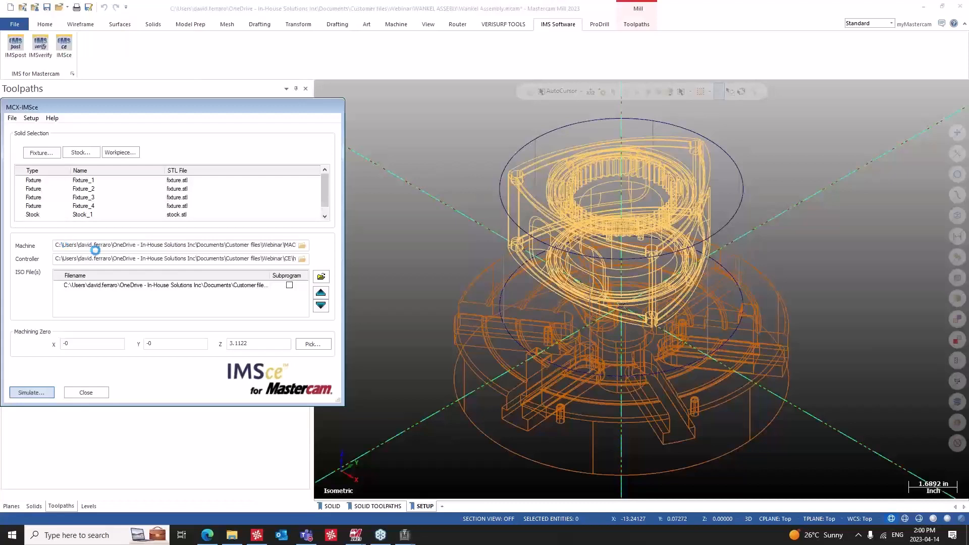
mouse_move(353, 538)
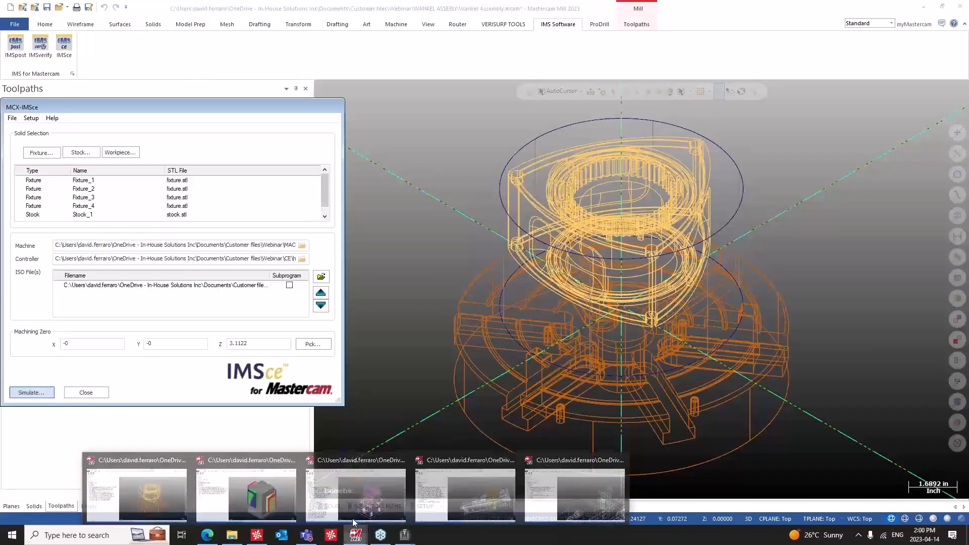
Switch to the MULTIPLE ORIGINS HORZ file in Mastercam and open the IMSce setup.
click(572, 505)
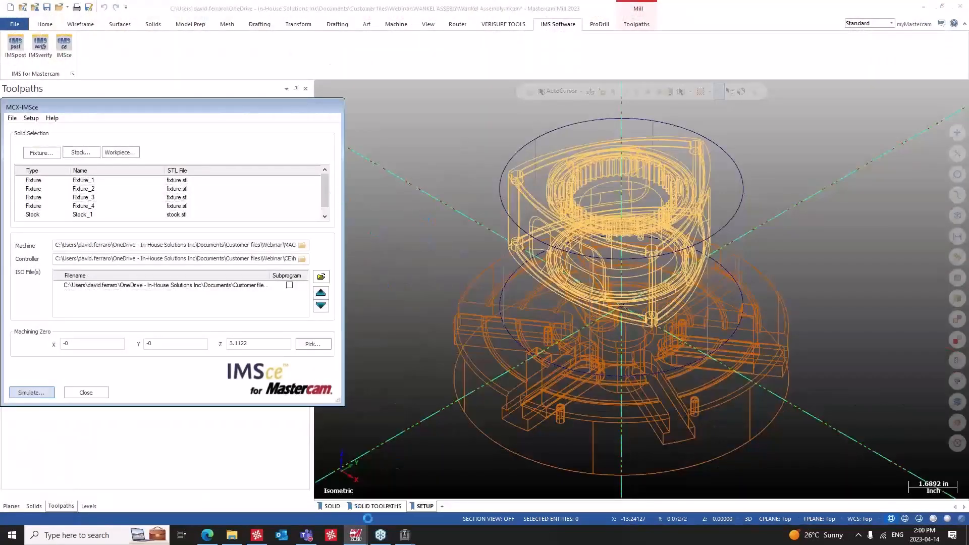
mouse_move(356, 536)
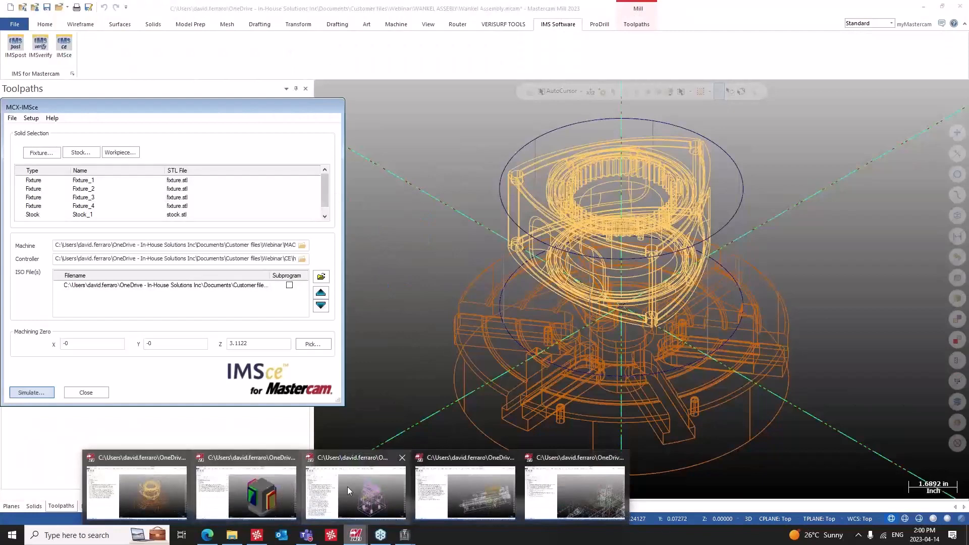
click(262, 492)
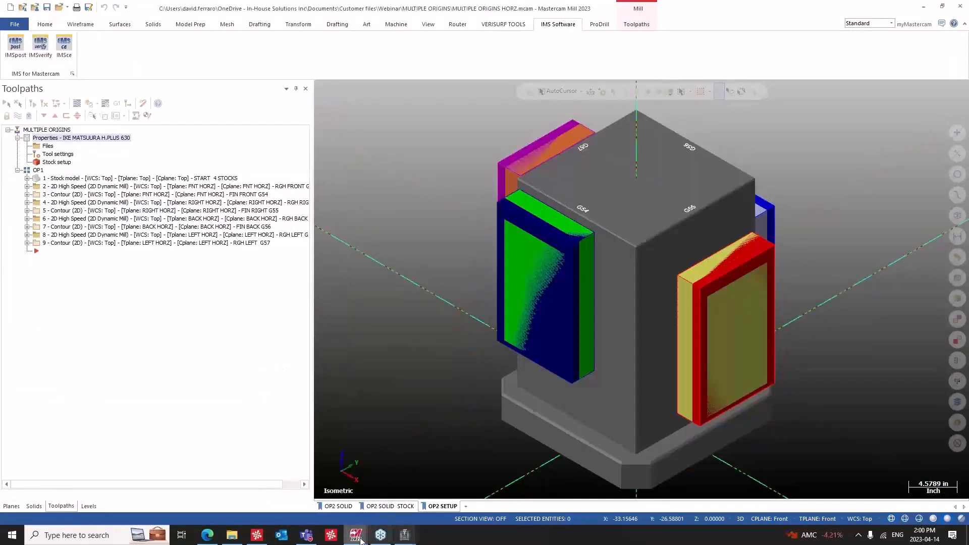
mouse_move(359, 534)
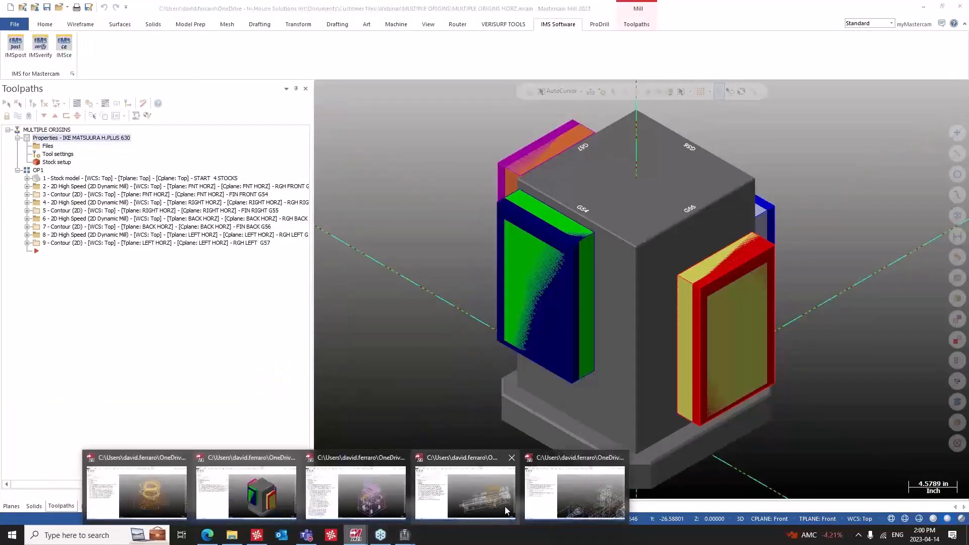
click(262, 492)
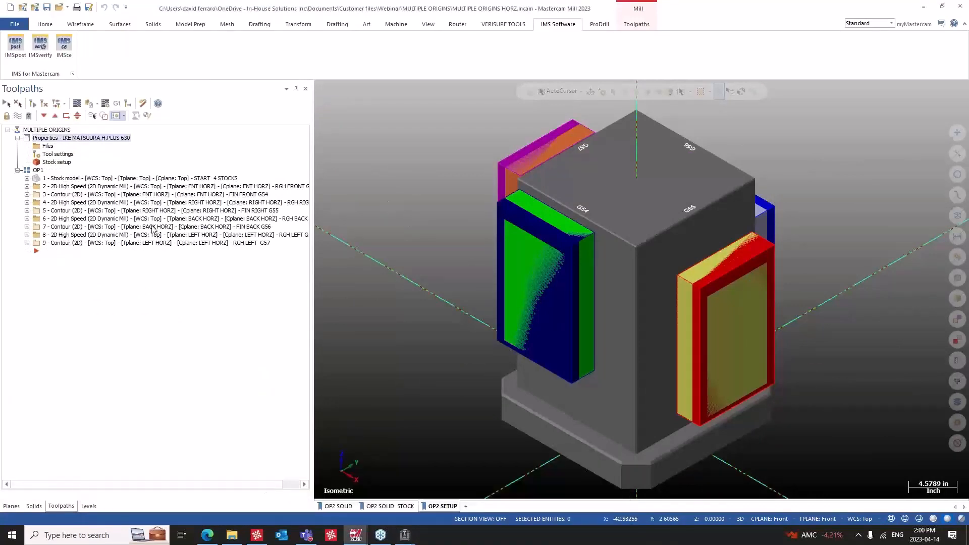
click(60, 50)
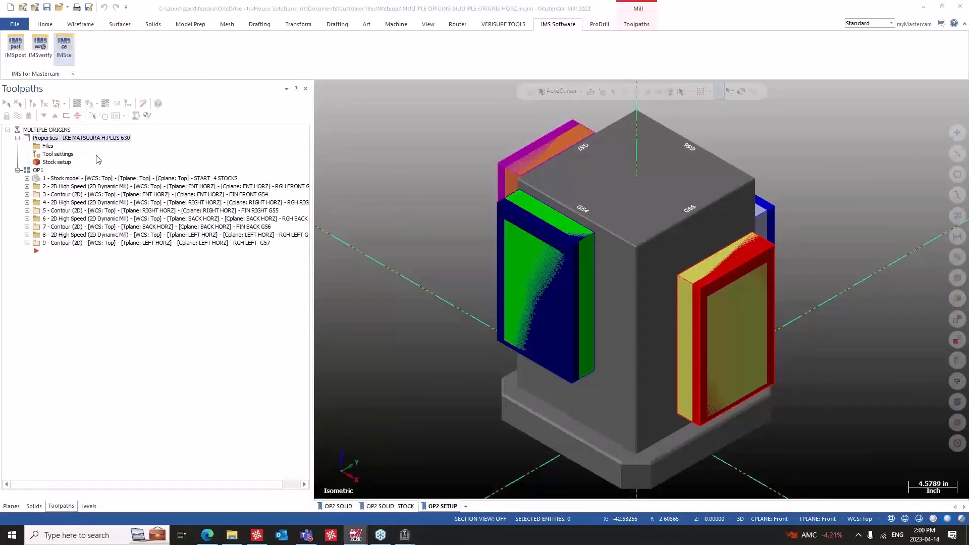
Assign the grey tombstone as the IMSce fixture.
click(45, 152)
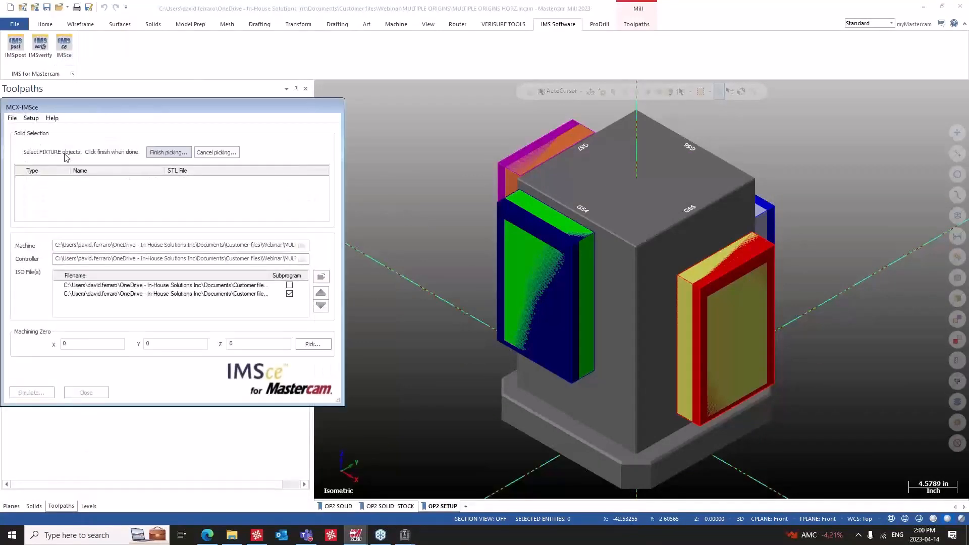
click(440, 172)
click(168, 152)
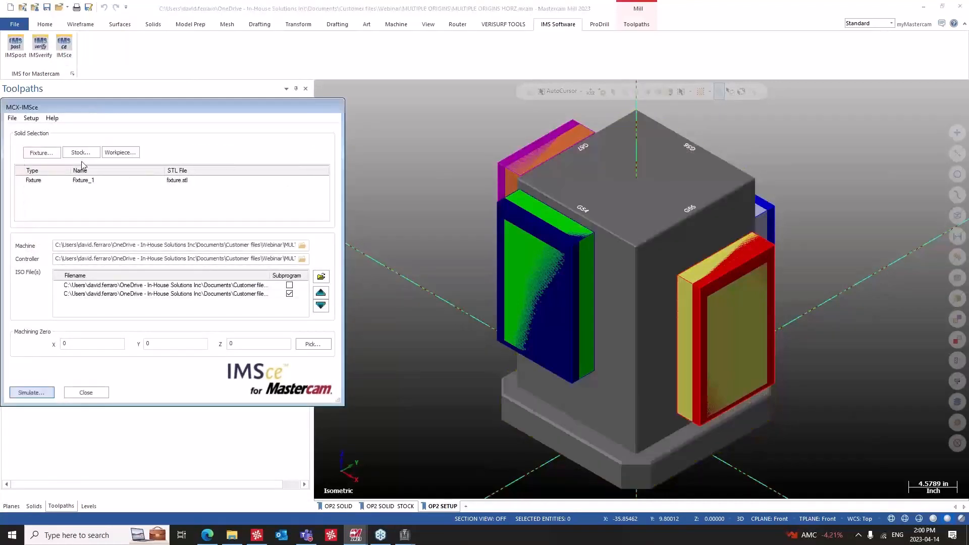
Assign all entities on level 10 OP2 STOCK as the IMSce stock.
click(81, 151)
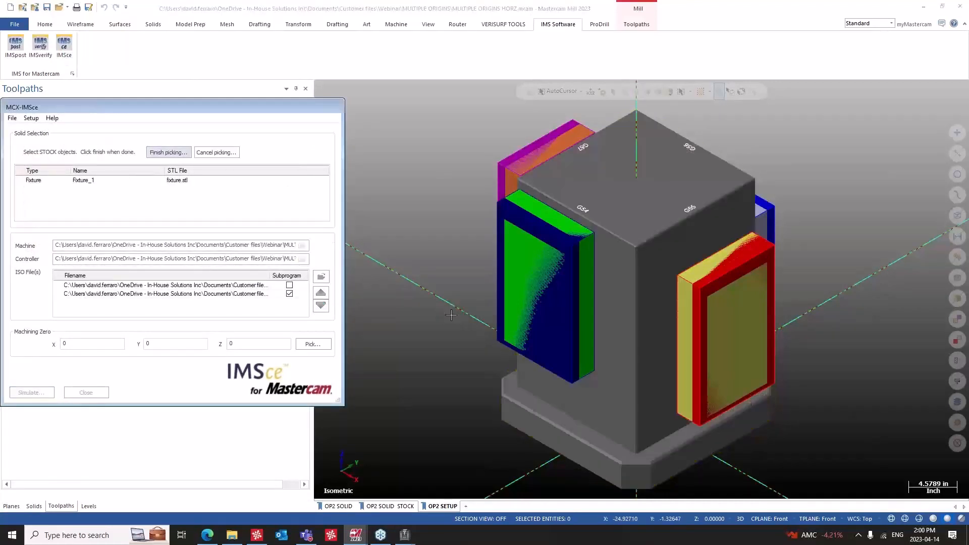
click(957, 401)
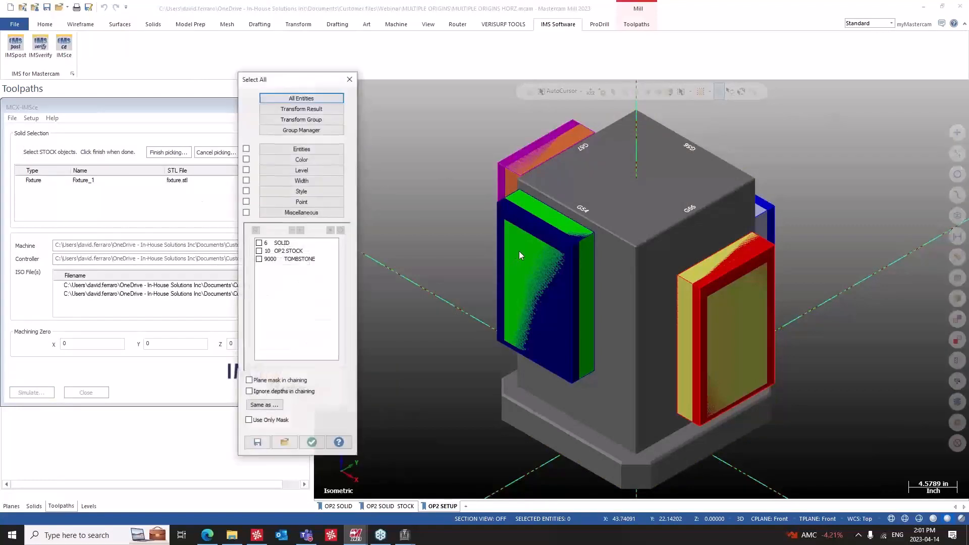
click(300, 258)
click(280, 251)
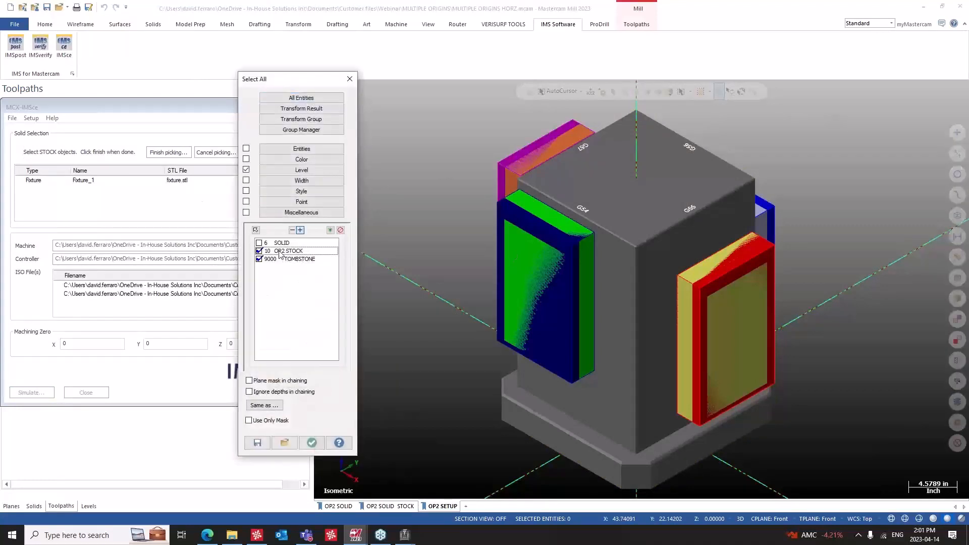
click(280, 259)
click(311, 442)
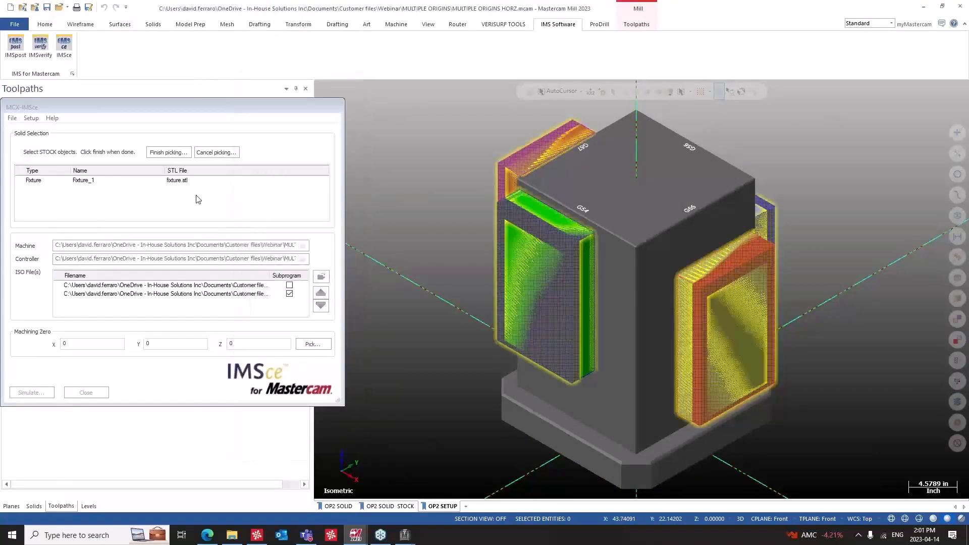
click(168, 153)
Display the OP2 SOLID view and assign the four finished part solids as the IMSce workpieces.
click(120, 152)
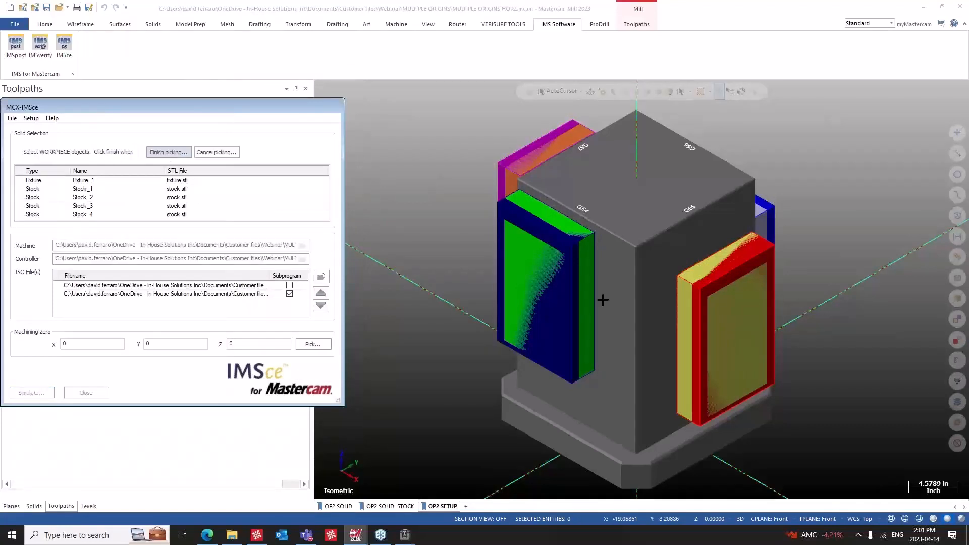
click(335, 506)
click(511, 205)
click(706, 212)
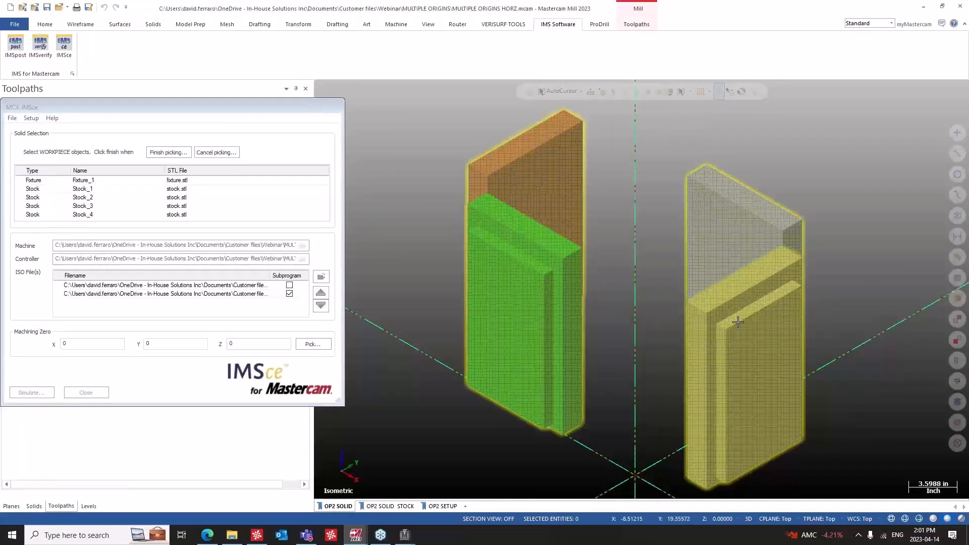
click(171, 152)
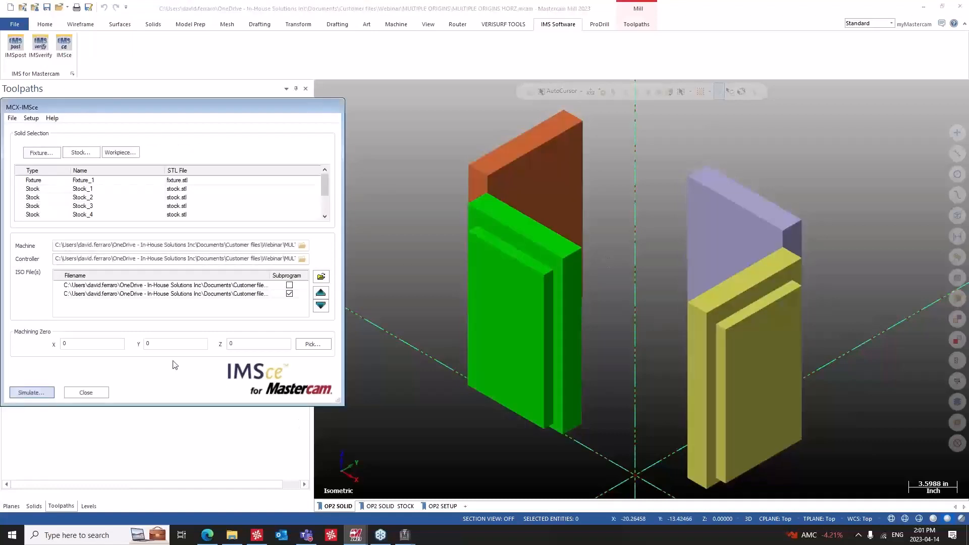
Return to the OP2 SETUP view and launch the IMSce simulation of the tombstone setup.
click(448, 506)
click(32, 392)
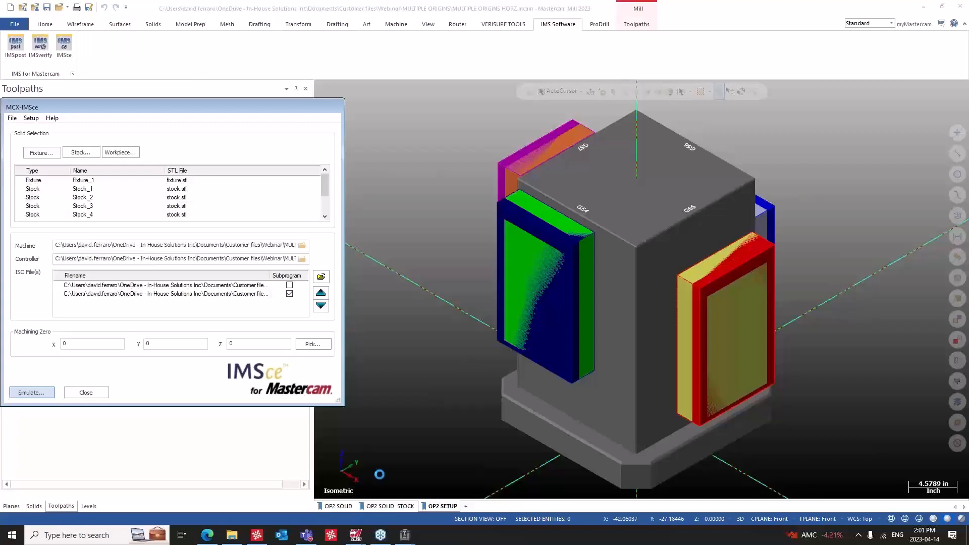
mouse_move(356, 535)
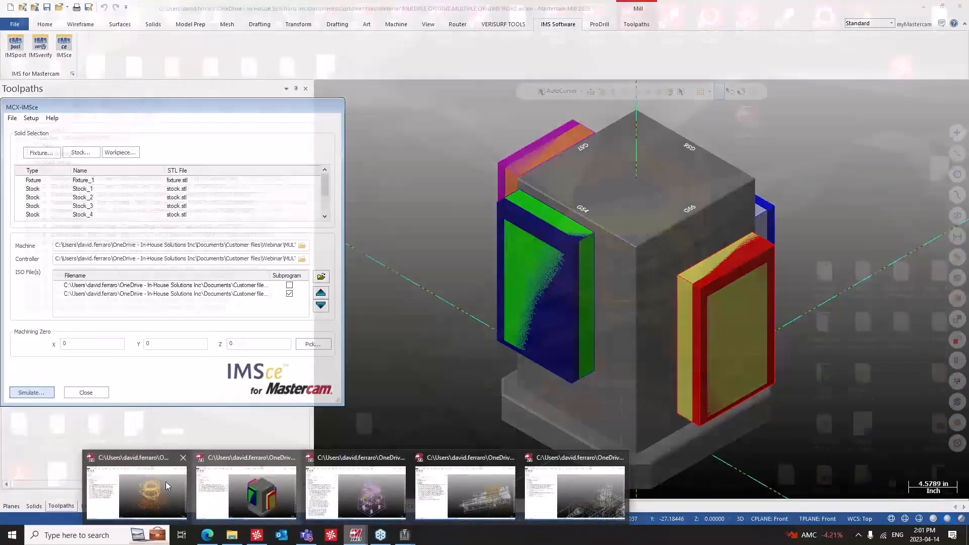
click(165, 481)
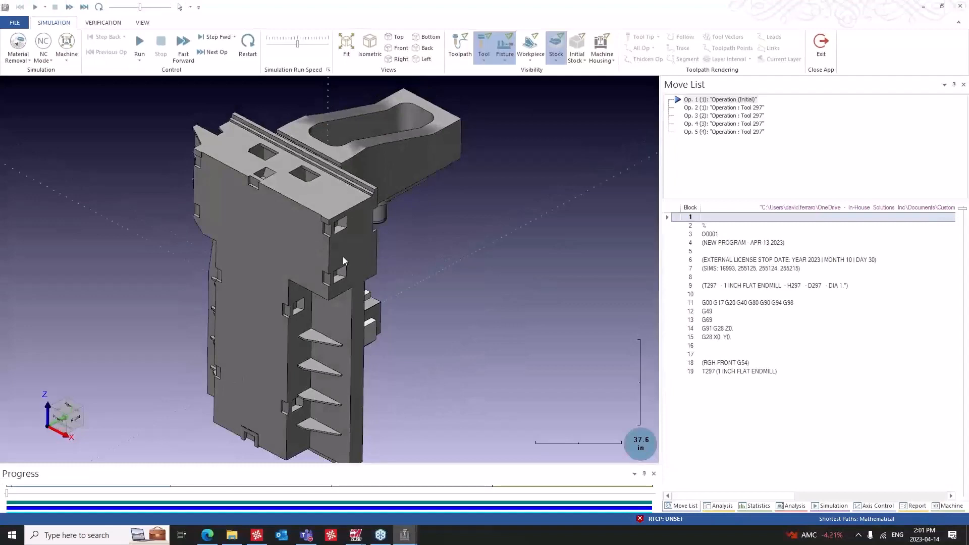
Orient the machine to show the tombstone and spindle, and review the simulation and verification properties in the simulator options.
middle_drag(343, 260, 182, 117)
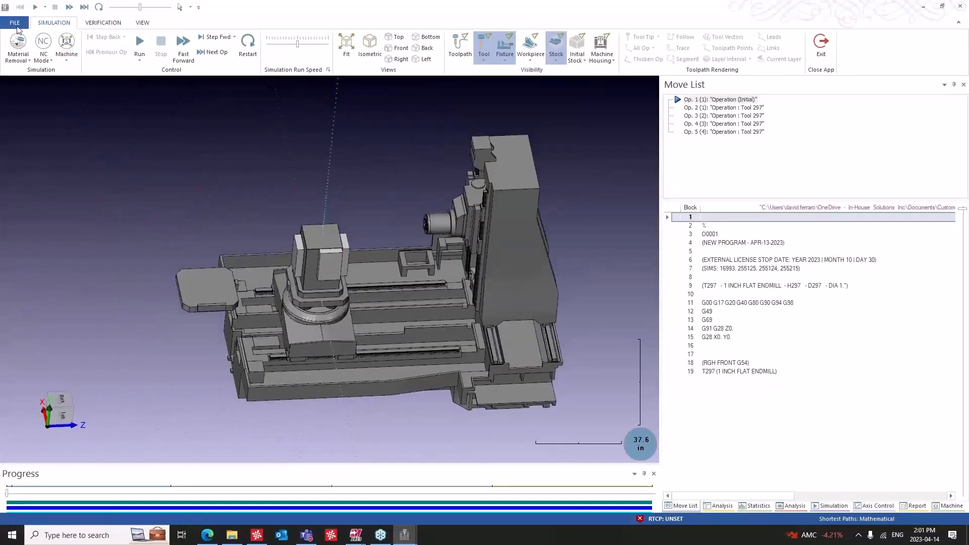
click(16, 24)
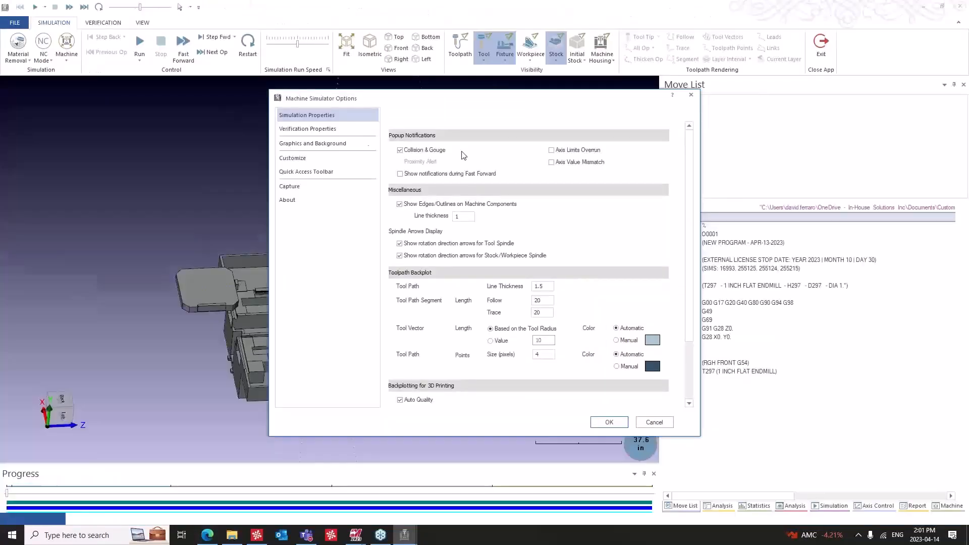
click(323, 129)
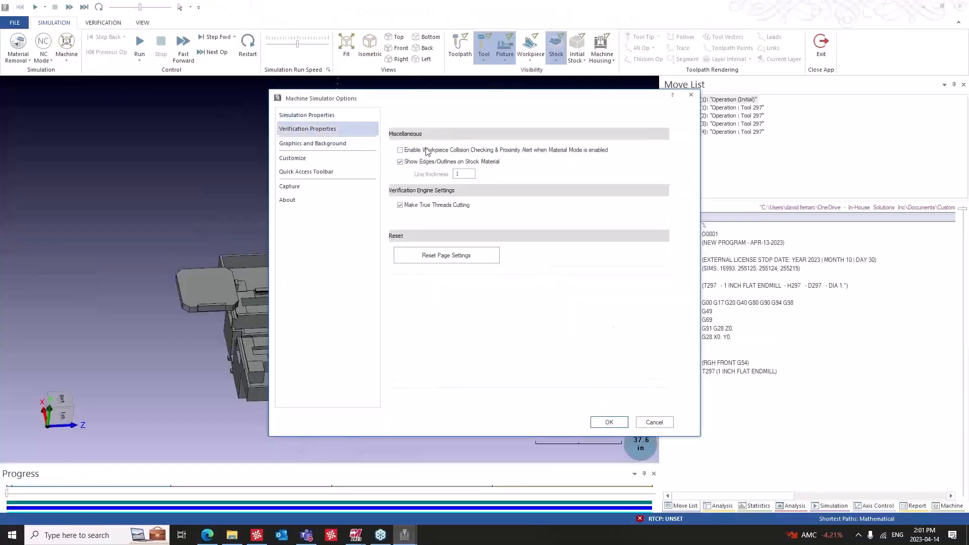
click(608, 423)
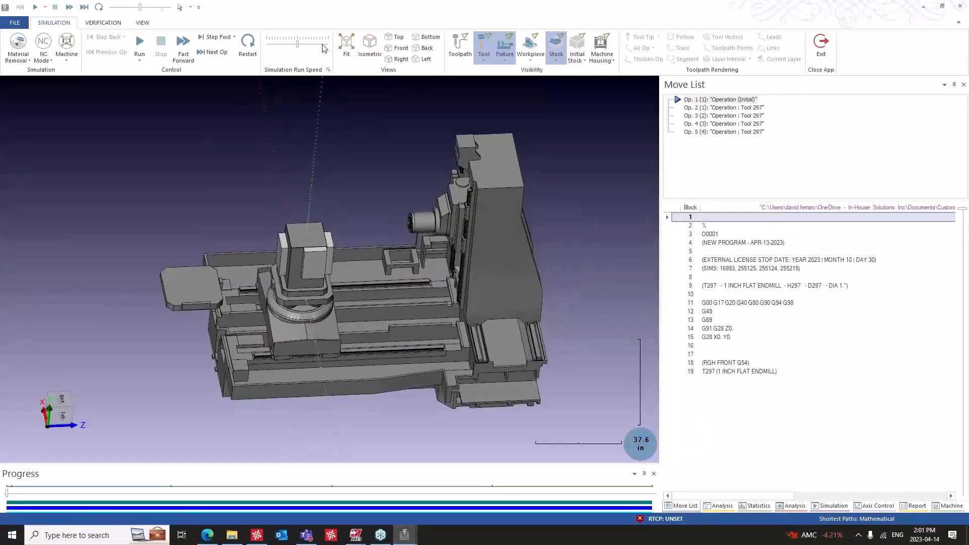
Raise the simulation run speed, run the whole program and open the simulation report.
click(321, 43)
click(143, 50)
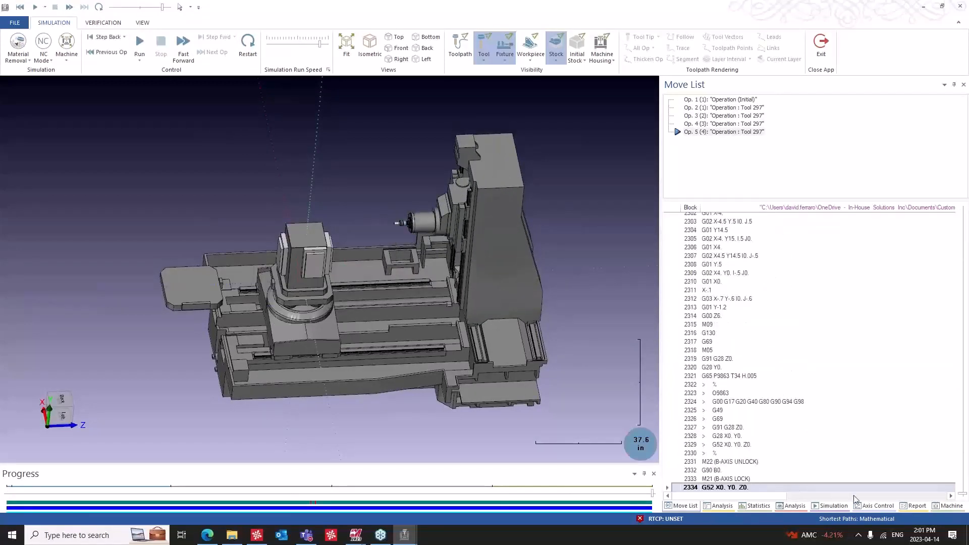
click(791, 506)
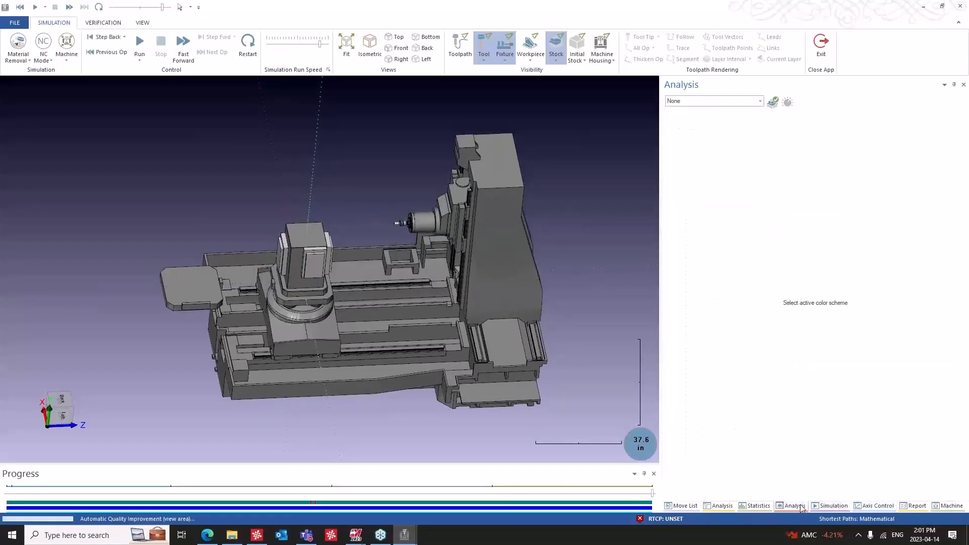
click(914, 506)
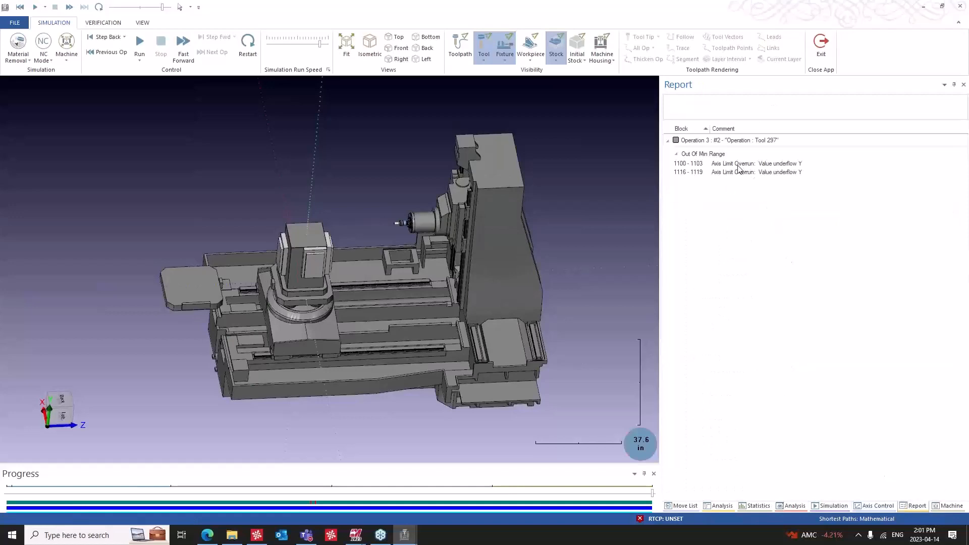
Examine the tool and tombstone position at the reported Y axis limit overrun in blocks 1100 - 1103.
click(739, 165)
middle_drag(481, 278, 414, 230)
scroll(407, 273, up, 6)
scroll(409, 270, down, 2)
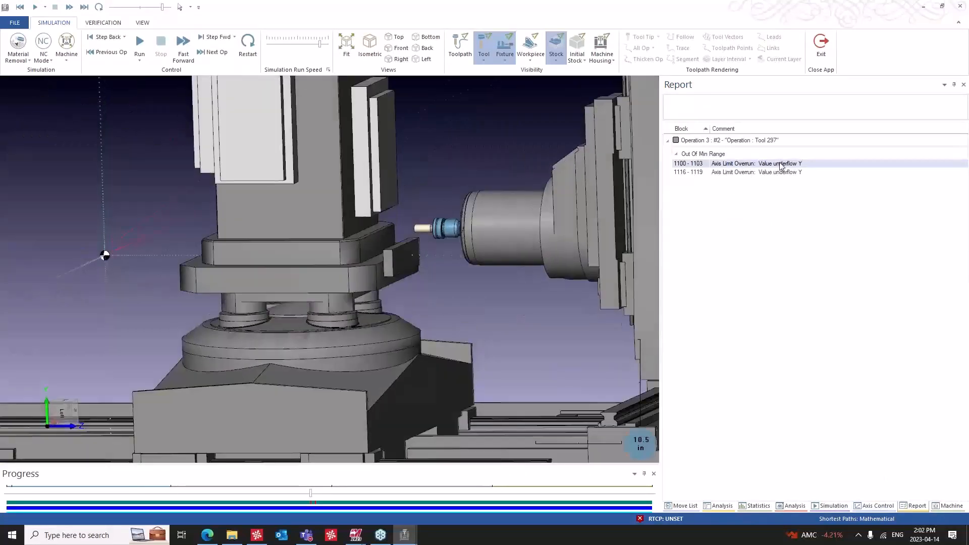
Examine the spindle clearance at the Y axis overrun in blocks 1116 - 1119, and return to the overrun in blocks 1100 - 1103.
click(777, 172)
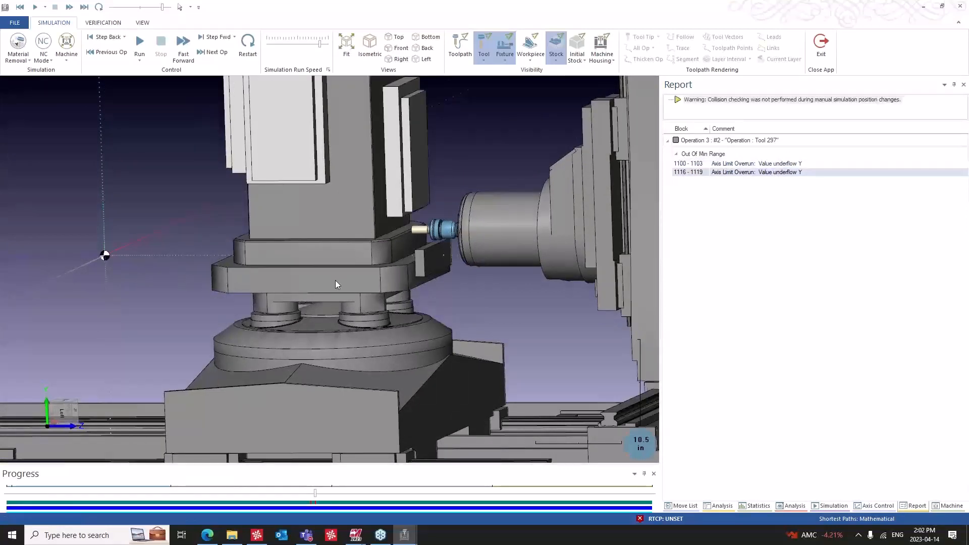
scroll(354, 272, up, 2)
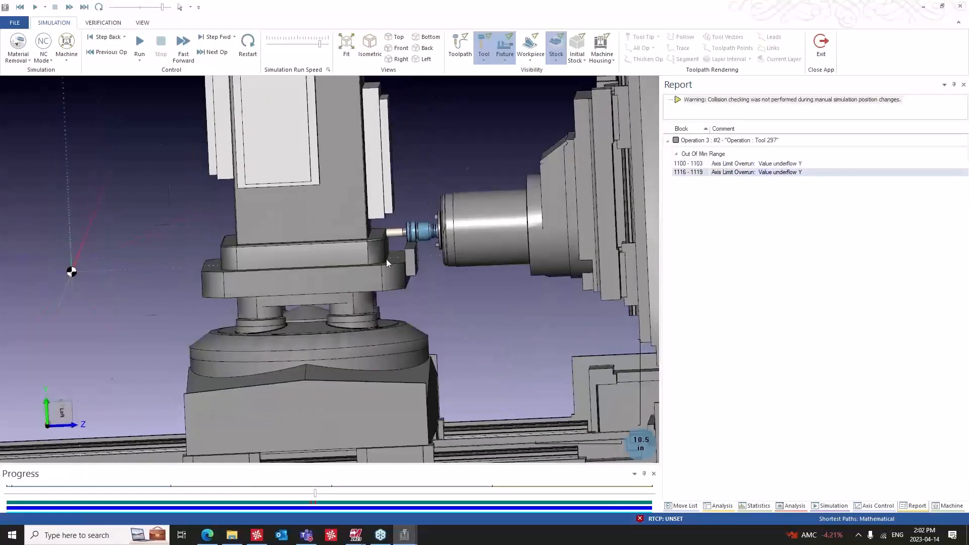
scroll(392, 258, up, 5)
middle_drag(397, 258, 469, 221)
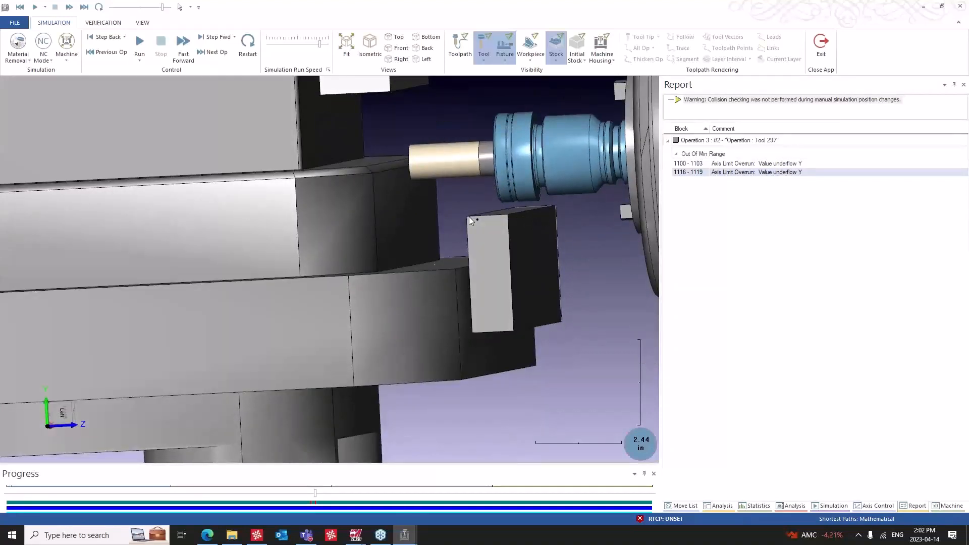
middle_drag(480, 218, 293, 223)
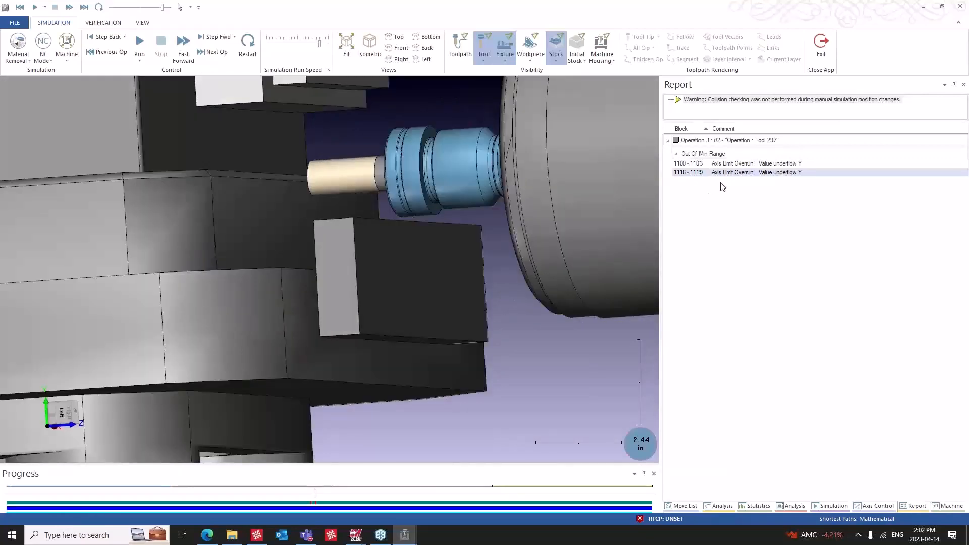
click(727, 164)
scroll(413, 299, down, 5)
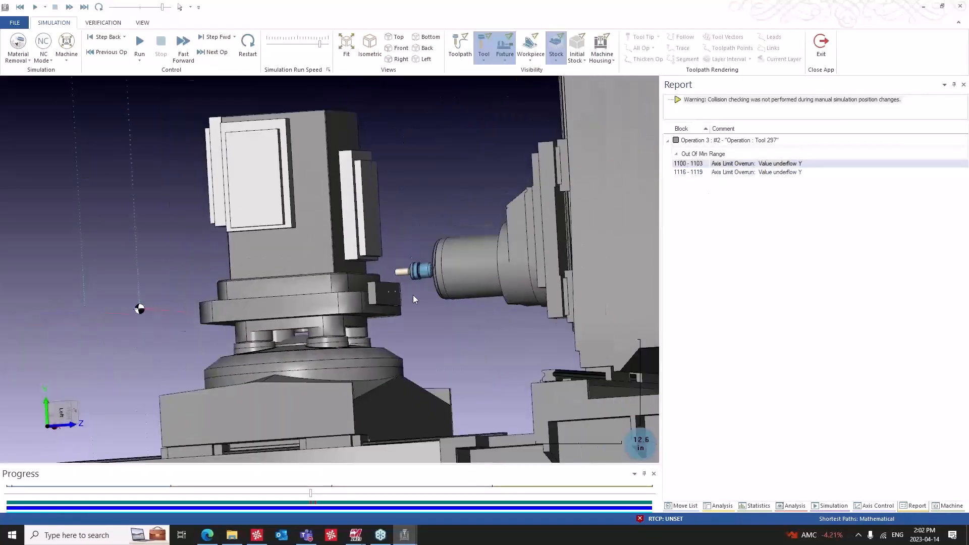
Widen the NC code column in the move list to read the flagged blocks, and restart the simulation.
click(682, 505)
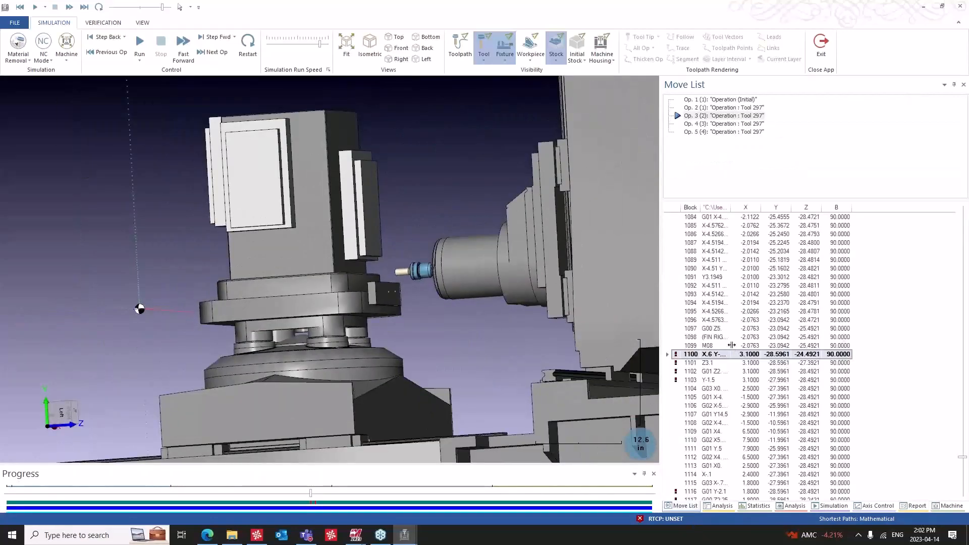
drag(731, 211, 883, 211)
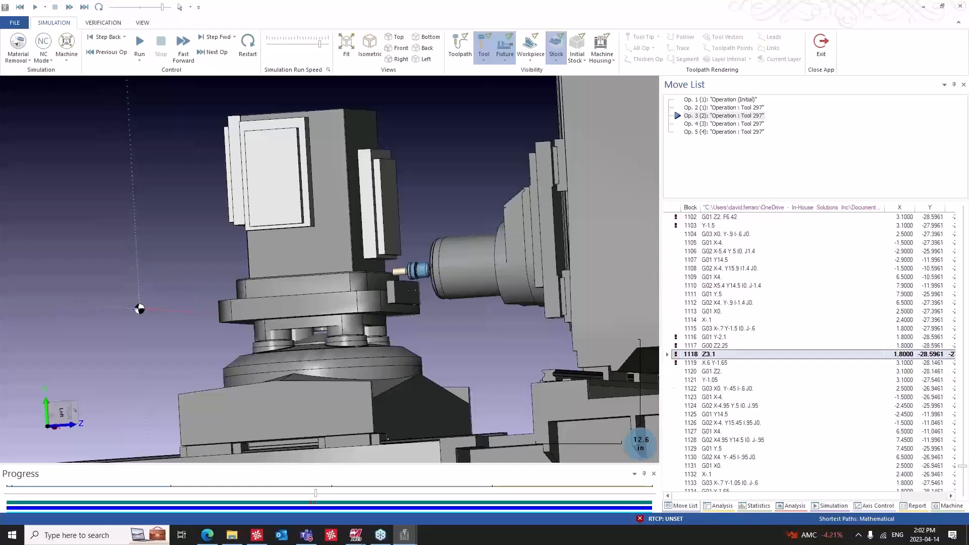
middle_drag(498, 290, 474, 292)
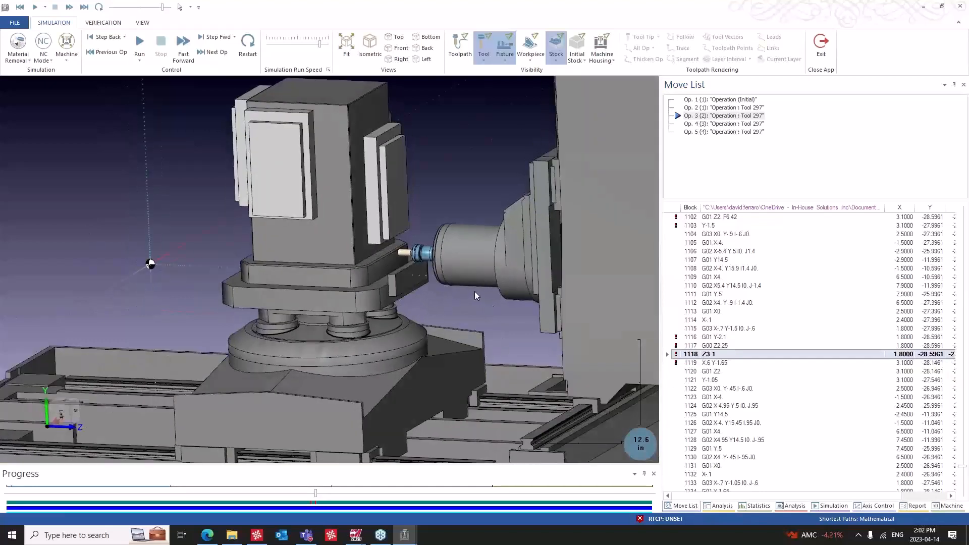
click(248, 43)
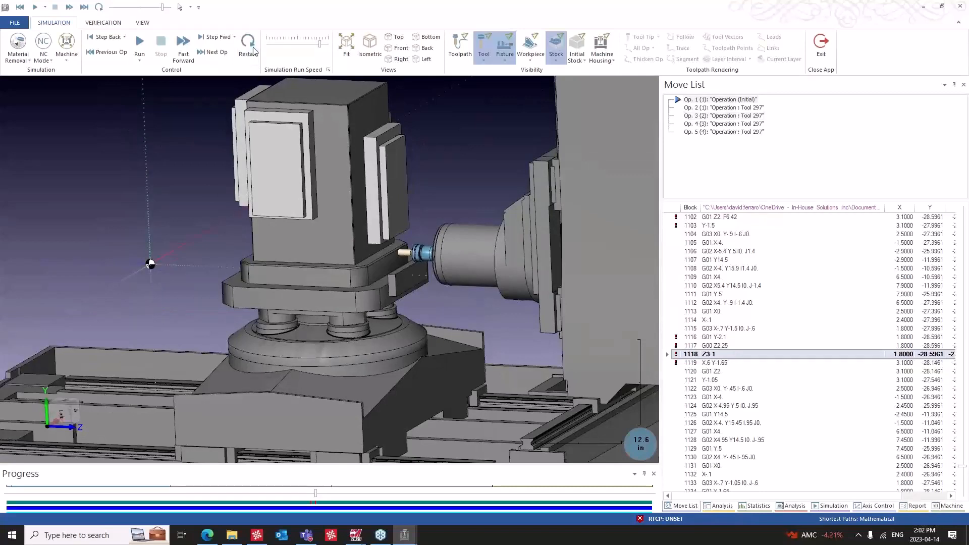
Lower the simulation run speed and run the tombstone program from the start.
middle_drag(349, 269, 396, 338)
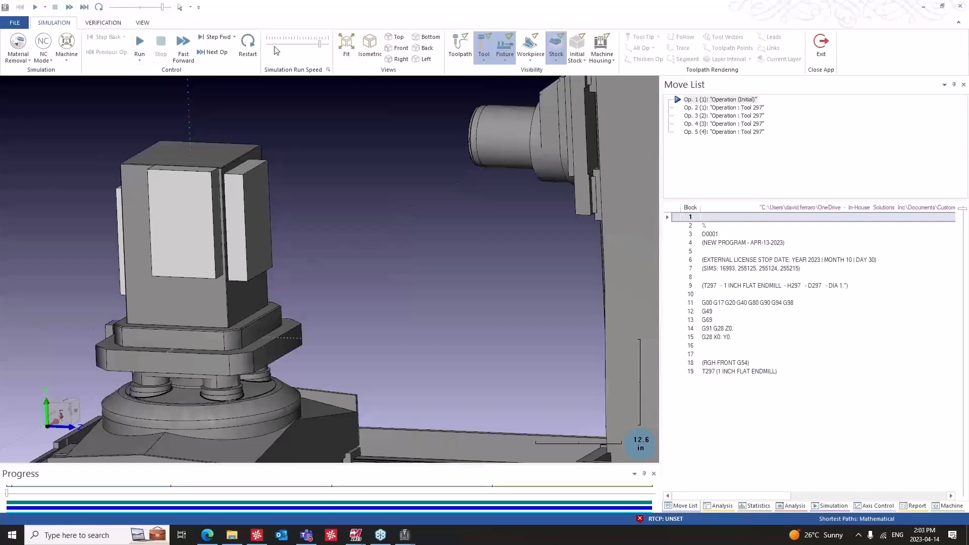
drag(320, 44, 286, 44)
click(140, 43)
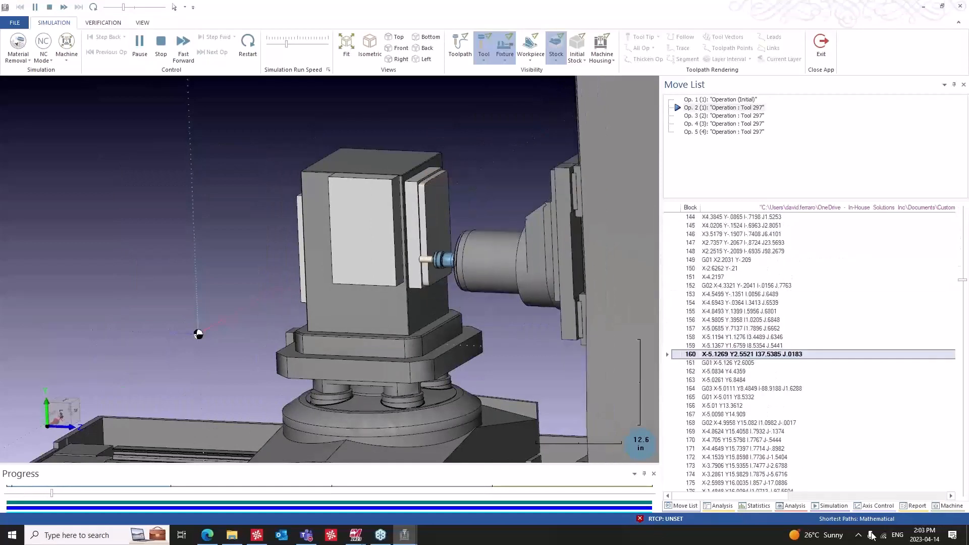
Colour the machined stock by tool number in the analysis while the simulation runs.
click(793, 505)
click(686, 101)
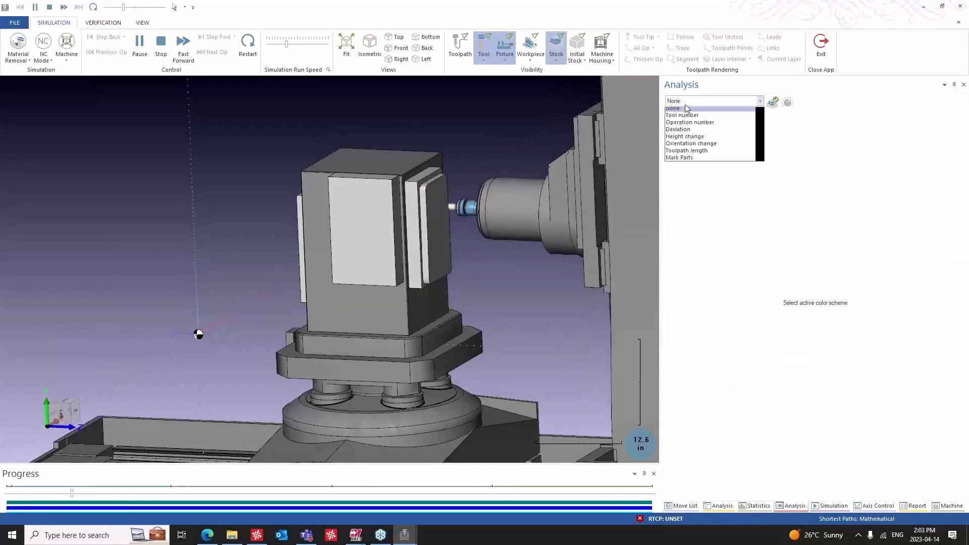
click(682, 115)
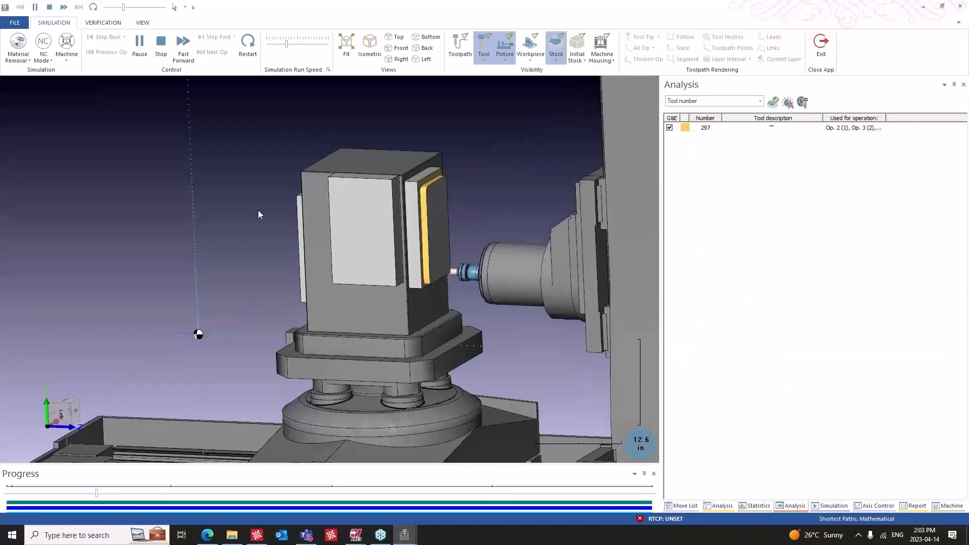
middle_drag(249, 214, 223, 220)
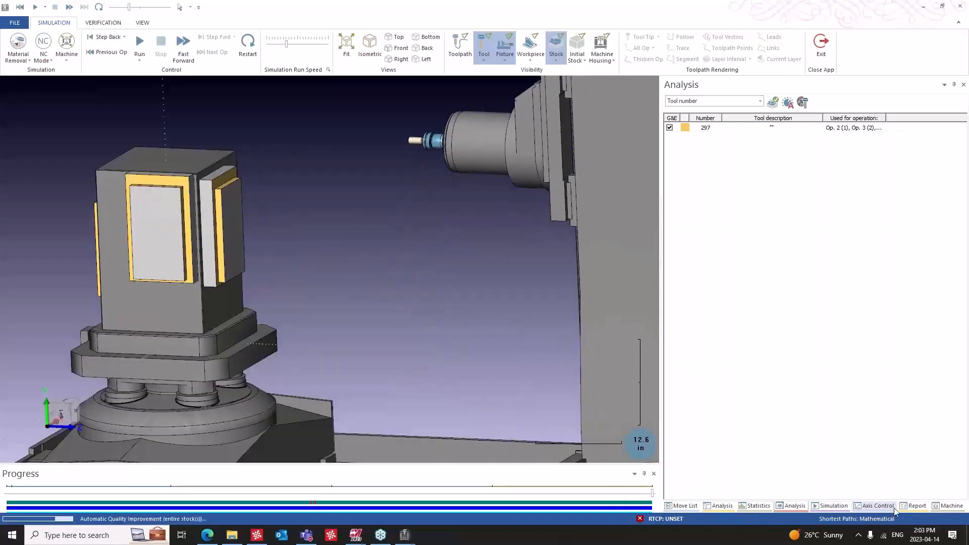
Go through the reported Y axis limit overruns and examine the spindle position beside the tombstone at blocks 1116 - 1119.
click(915, 506)
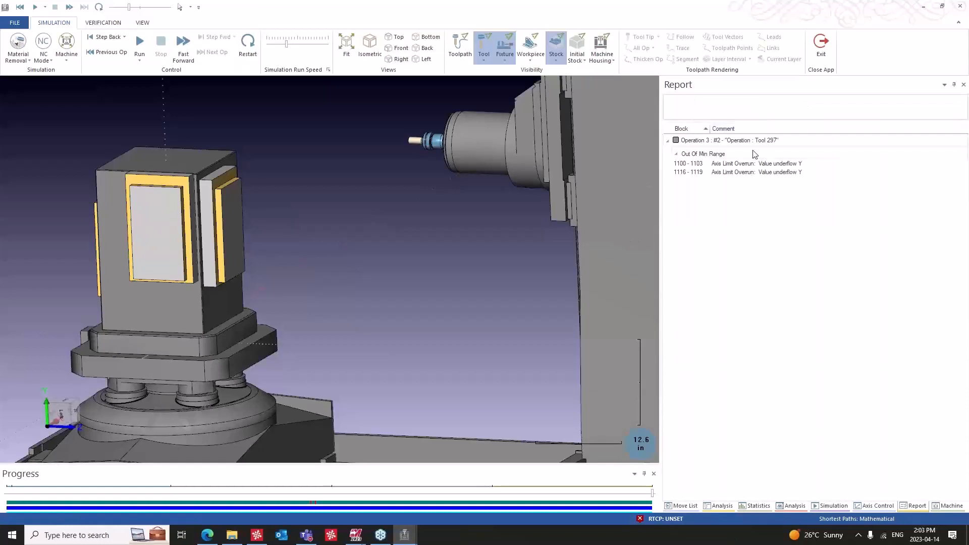
click(726, 164)
click(706, 172)
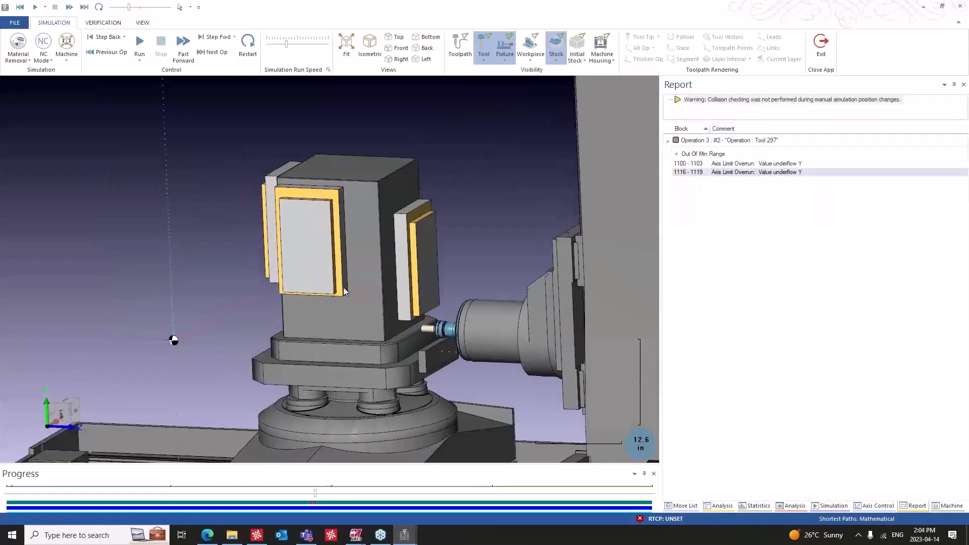
middle_drag(356, 281, 336, 280)
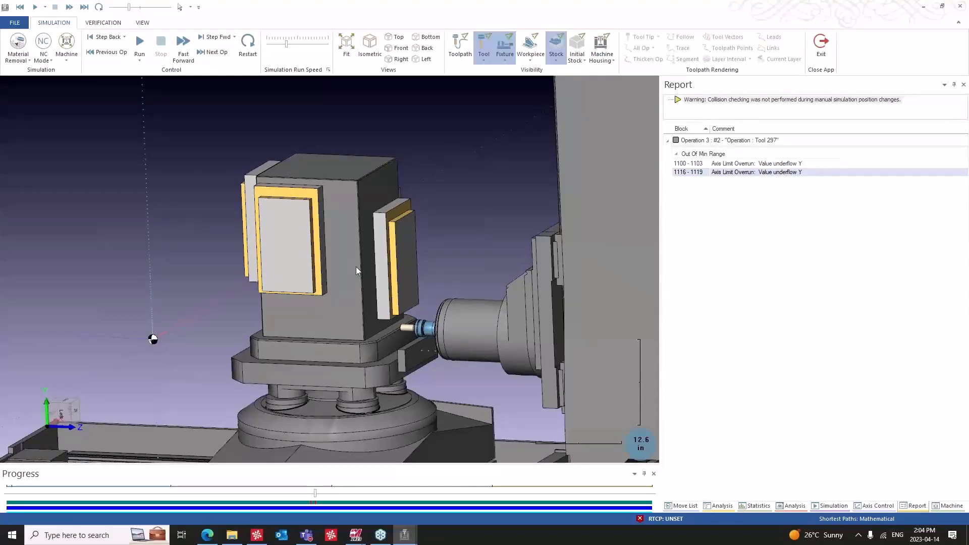
middle_drag(352, 265, 306, 238)
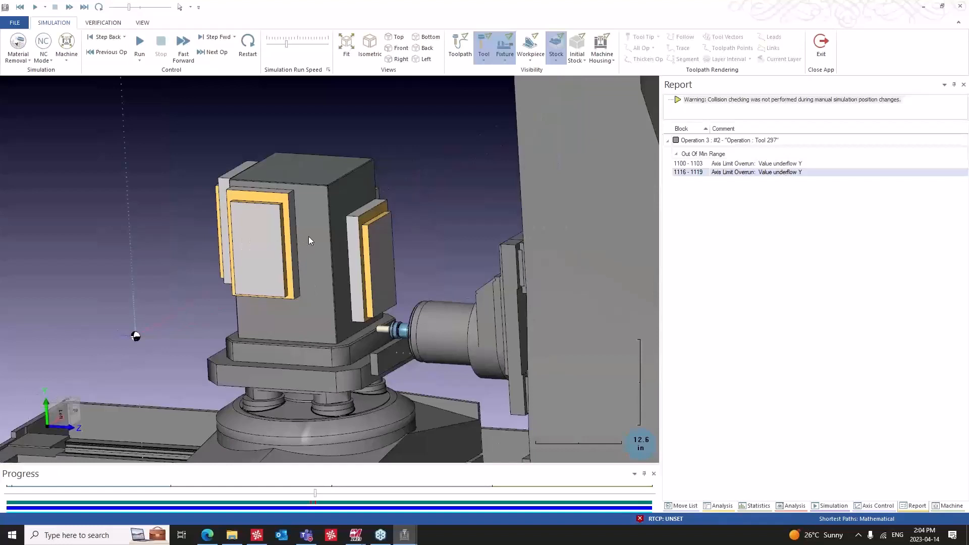
middle_drag(308, 236, 327, 234)
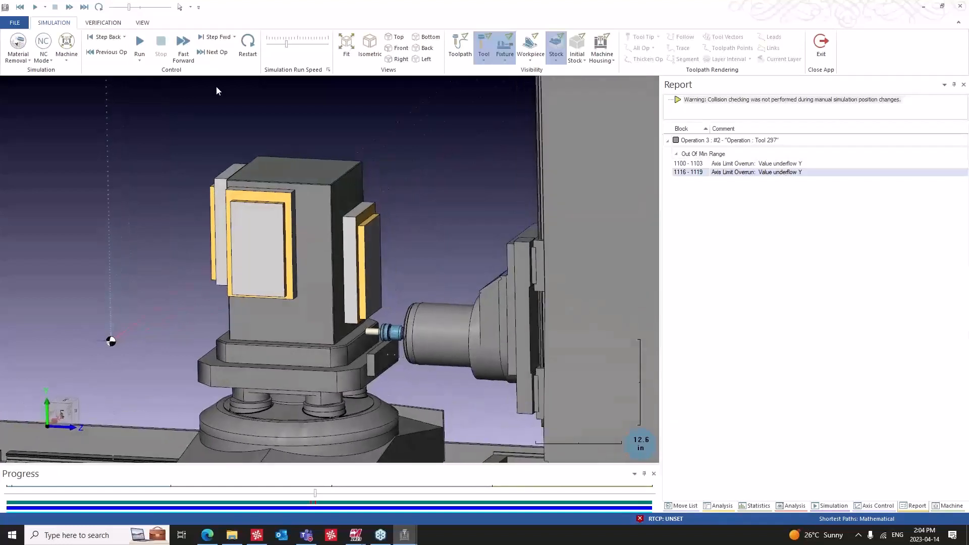
Show the move list at block 1116 and widen the NC code column to read the full code lines.
click(681, 506)
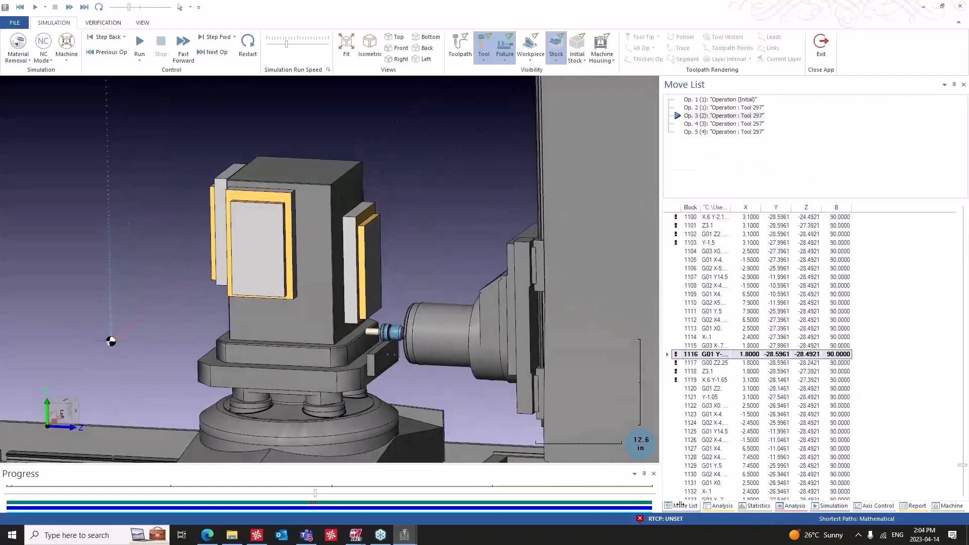
double_click(730, 207)
middle_drag(525, 214, 356, 189)
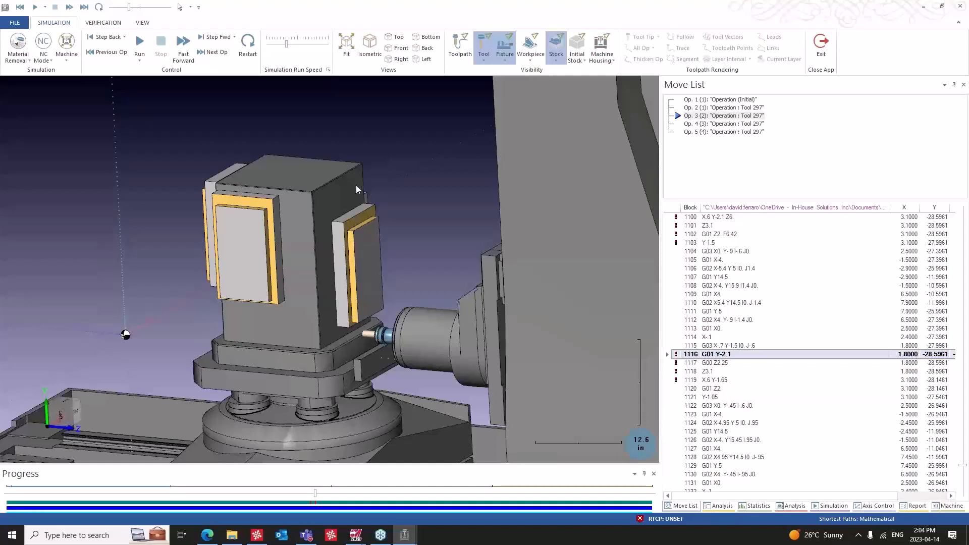
Restart and run the simulation with the machined stock coloured by tool number.
click(245, 45)
click(140, 42)
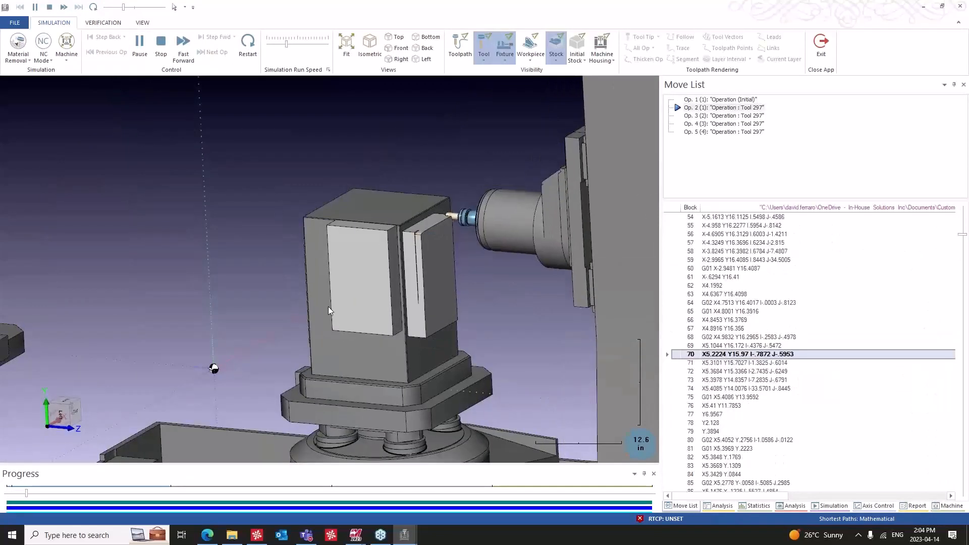
click(784, 507)
click(759, 101)
click(706, 114)
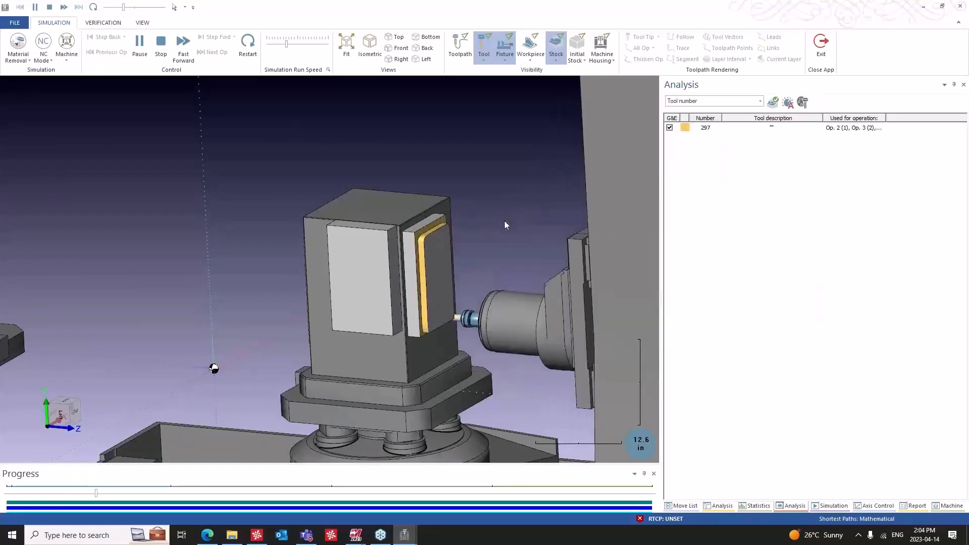
middle_drag(444, 253, 350, 248)
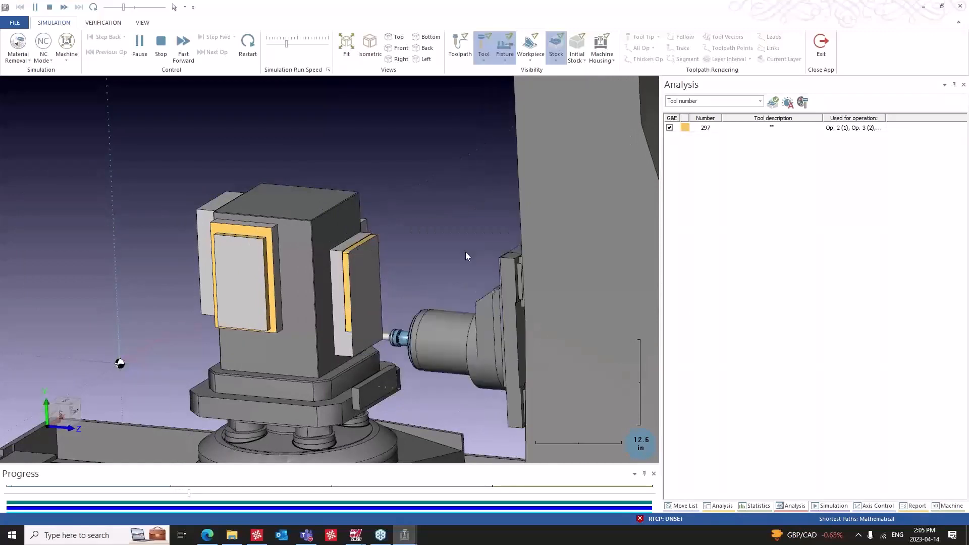
Switch the stock colouring to operation number and view the machined faces of the tombstone.
click(702, 103)
click(689, 118)
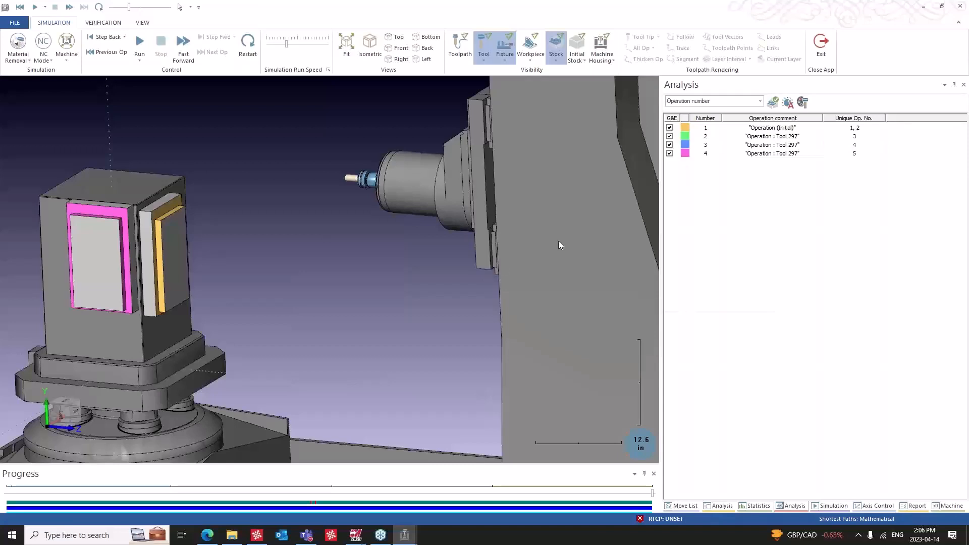
middle_drag(274, 277, 395, 276)
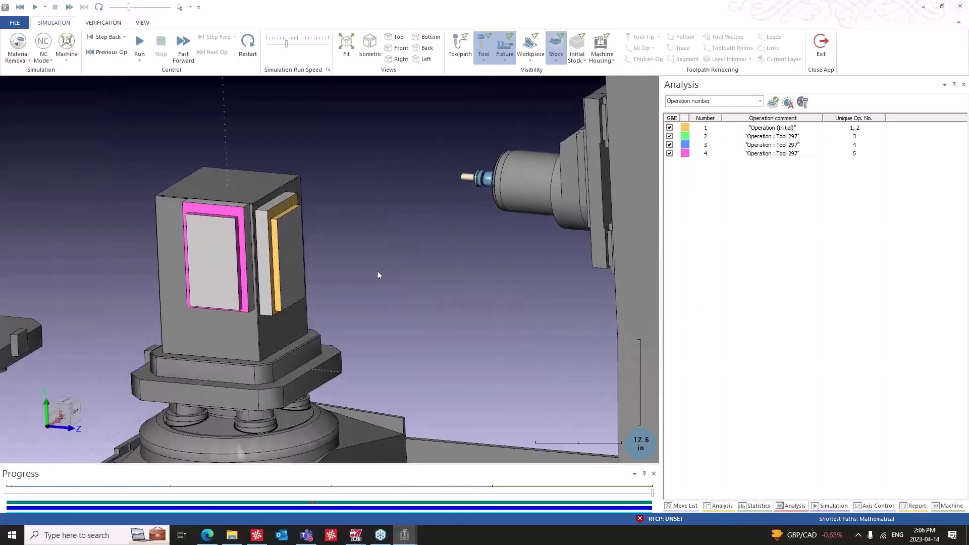
scroll(378, 272, down, 3)
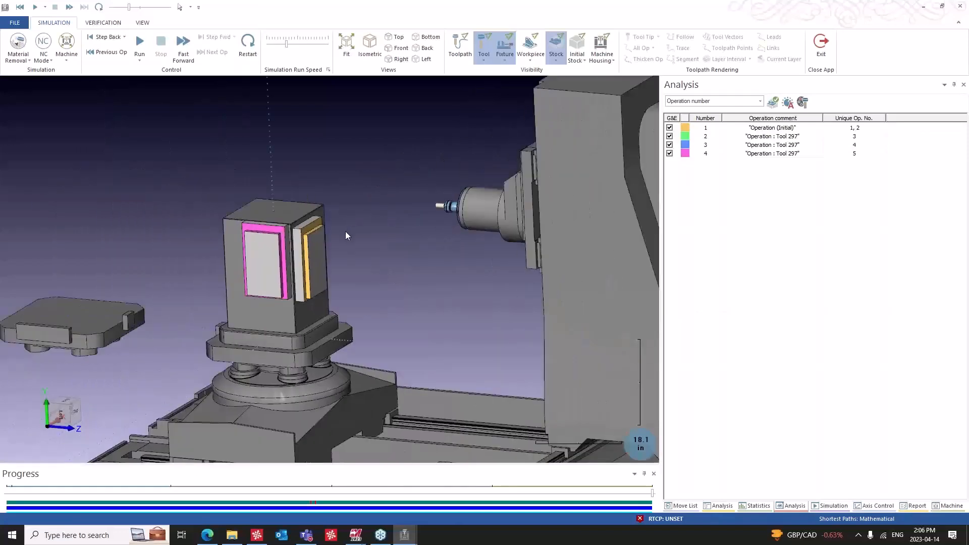